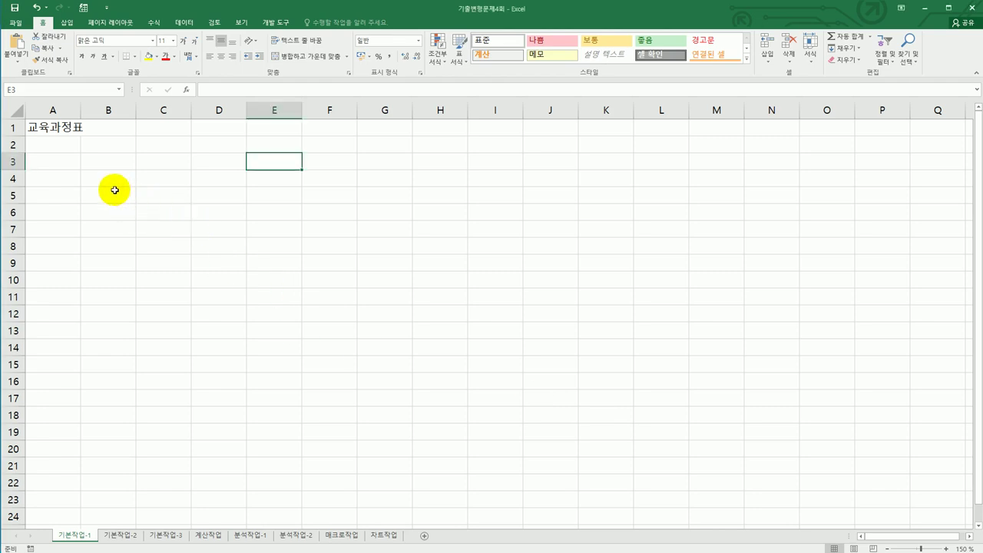
Enter 09124 as text in cell B4, keeping its leading zero with an apostrophe prefix
{"action": "mouse_move", "coordinate": [113, 175]}
{"action": "left_mouse_down"}
{"action": "mouse_move", "coordinate": [114, 197]}
{"action": "mouse_move", "coordinate": [114, 180]}
{"action": "left_mouse_up"}
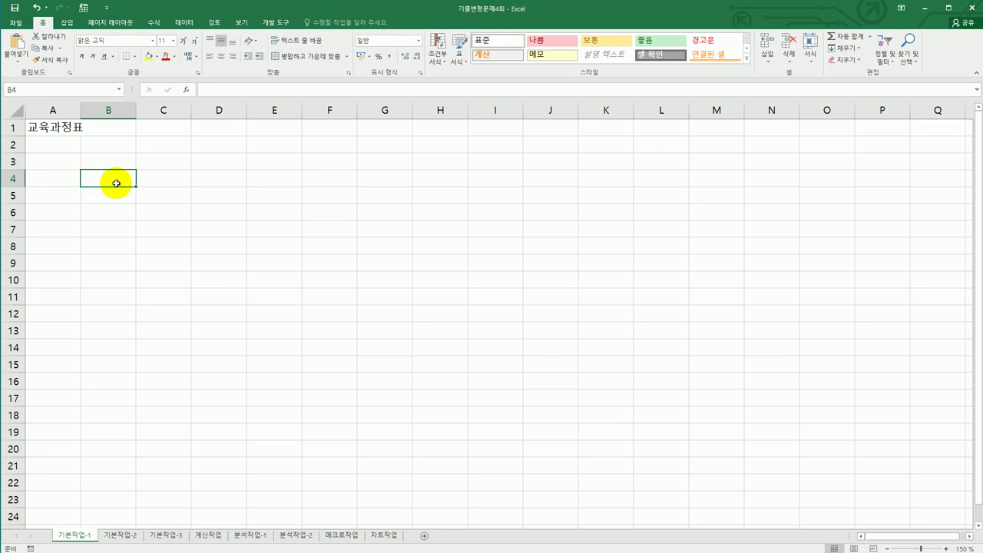
{"action": "type", "text": "'"}
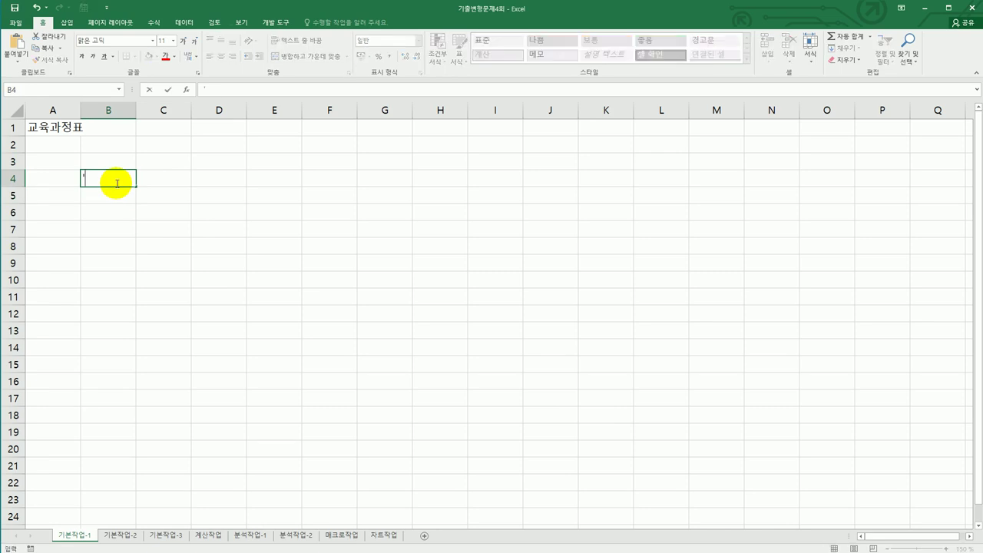
{"action": "type", "text": "09124"}
{"action": "key", "text": "Return"}
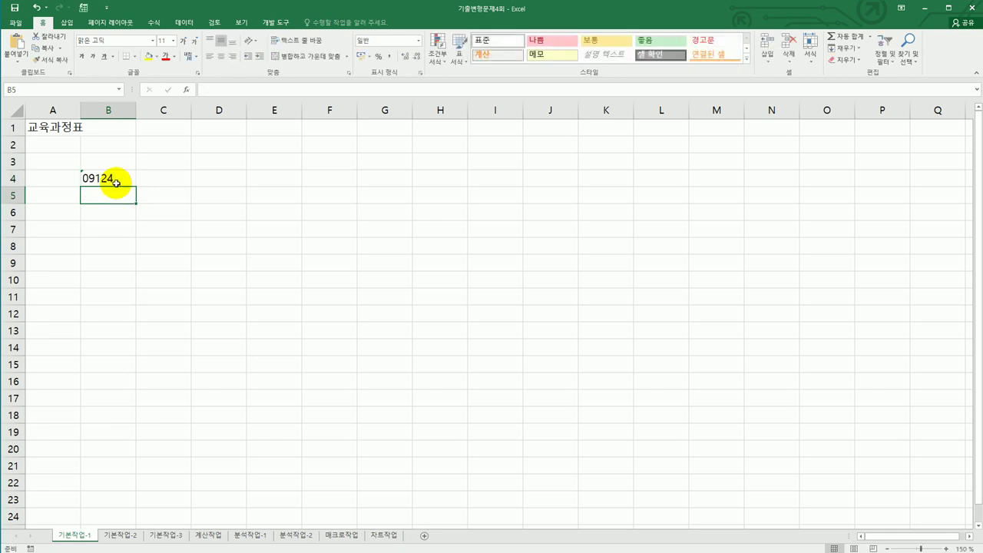
Try entering 09124 in cell B4 as a plain number without the apostrophe prefix
{"action": "left_click", "coordinate": [115, 182]}
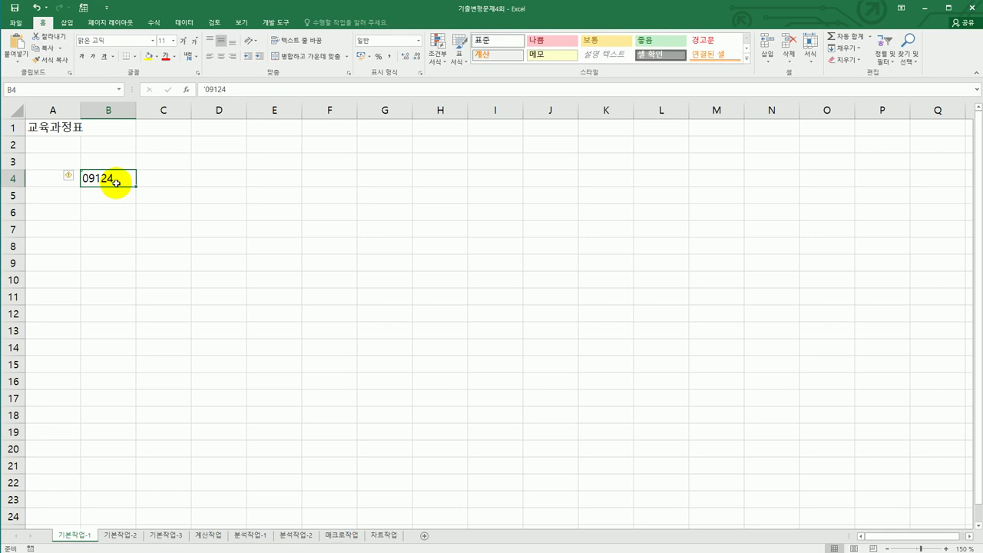
{"action": "type", "text": "09124"}
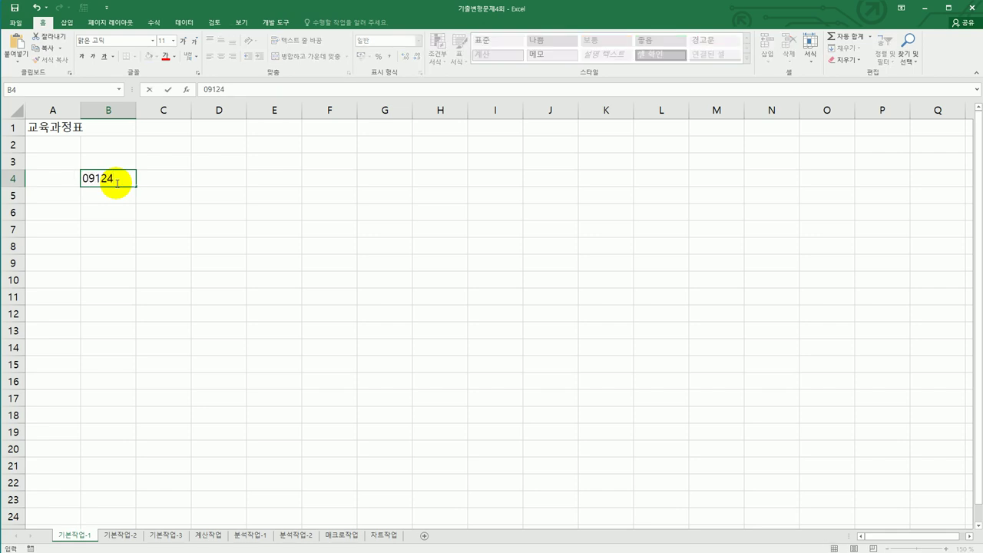
{"action": "key", "text": "Return"}
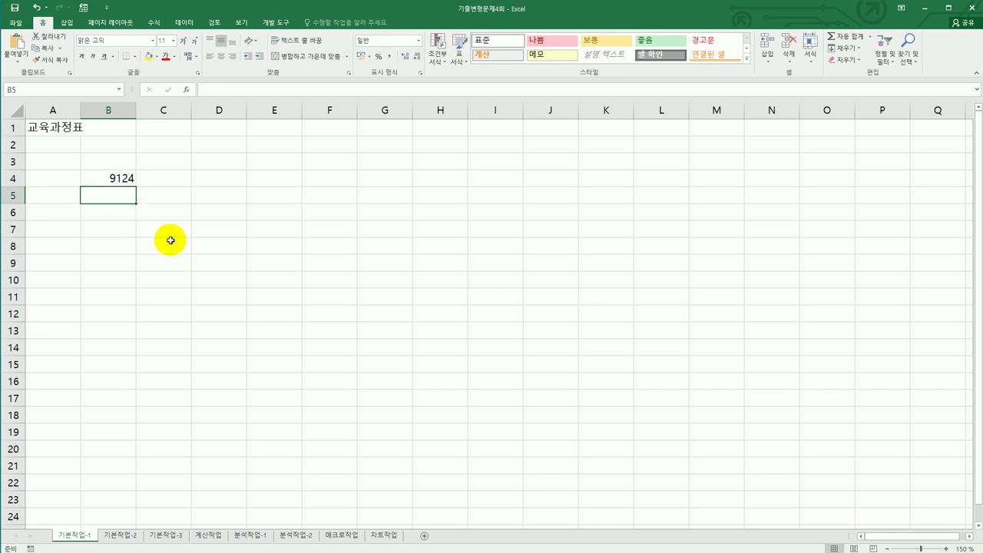
Enter the codes 09124 in B4 and 09125 in B5 as text using an apostrophe prefix
{"action": "left_click", "coordinate": [127, 179]}
{"action": "type", "text": "'09"}
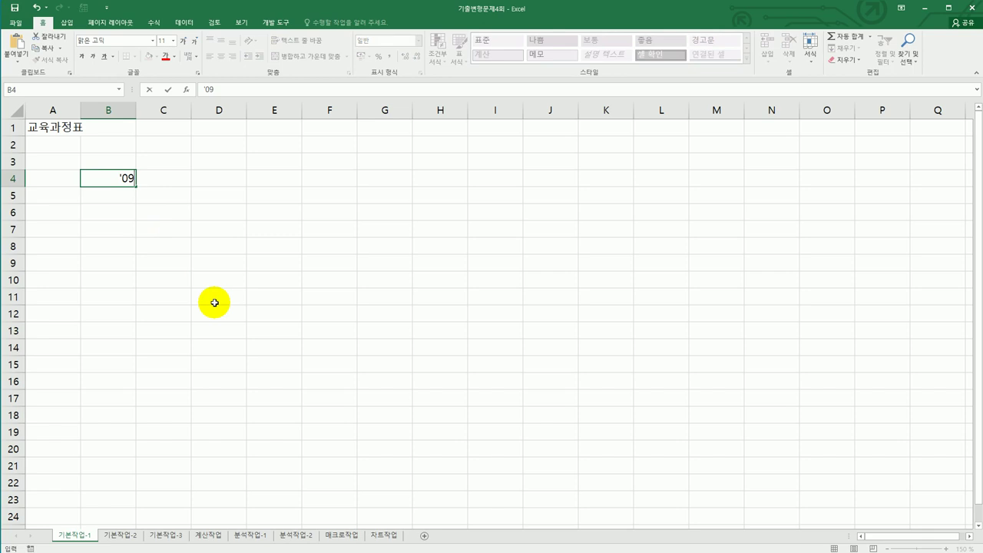
{"action": "type", "text": "124"}
{"action": "key", "text": "Return"}
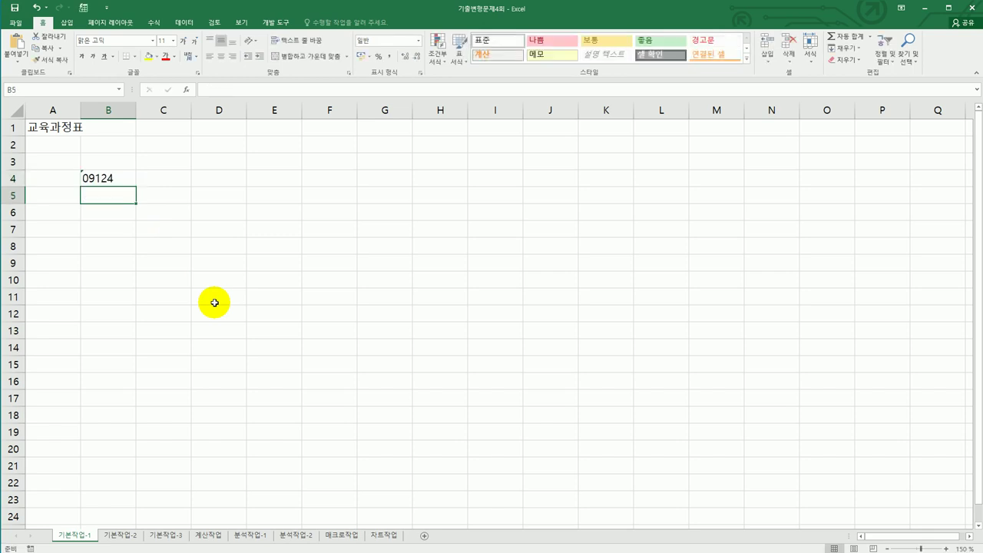
{"action": "type", "text": "'09"}
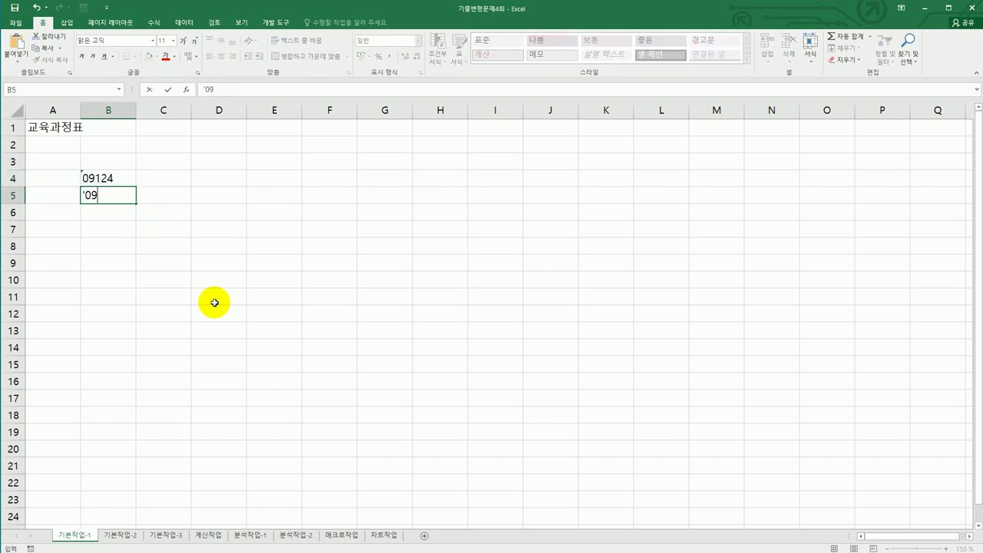
{"action": "type", "text": "125"}
{"action": "key", "text": "Return"}
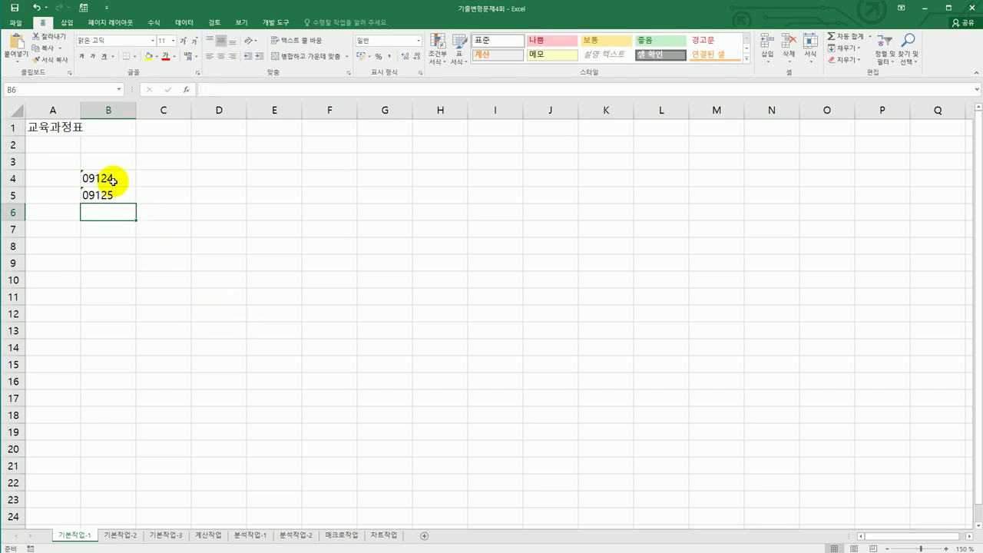
Ignore the number-stored-as-text error for cells B4:B5
{"action": "left_click_drag", "start_coordinate": [111, 180], "coordinate": [110, 198]}
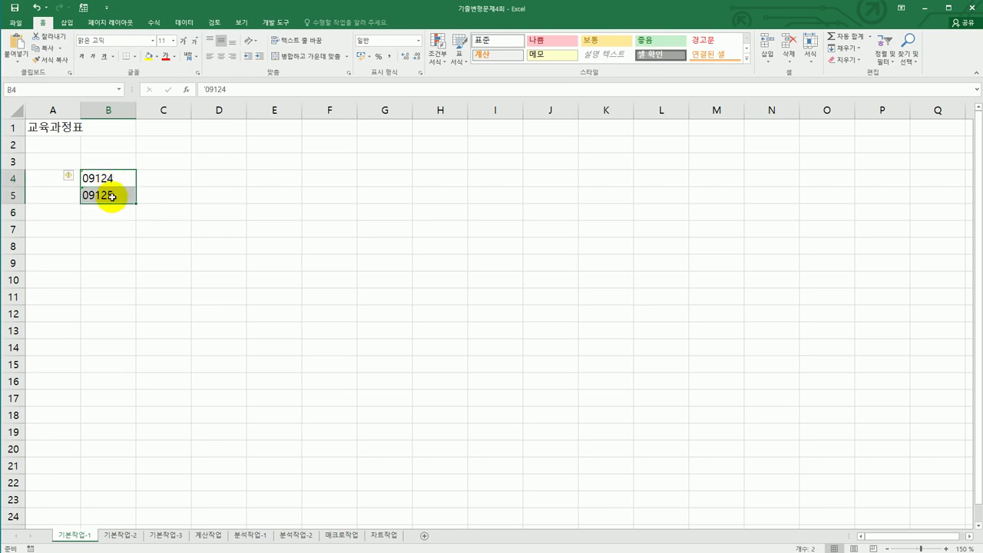
{"action": "left_click", "coordinate": [72, 181]}
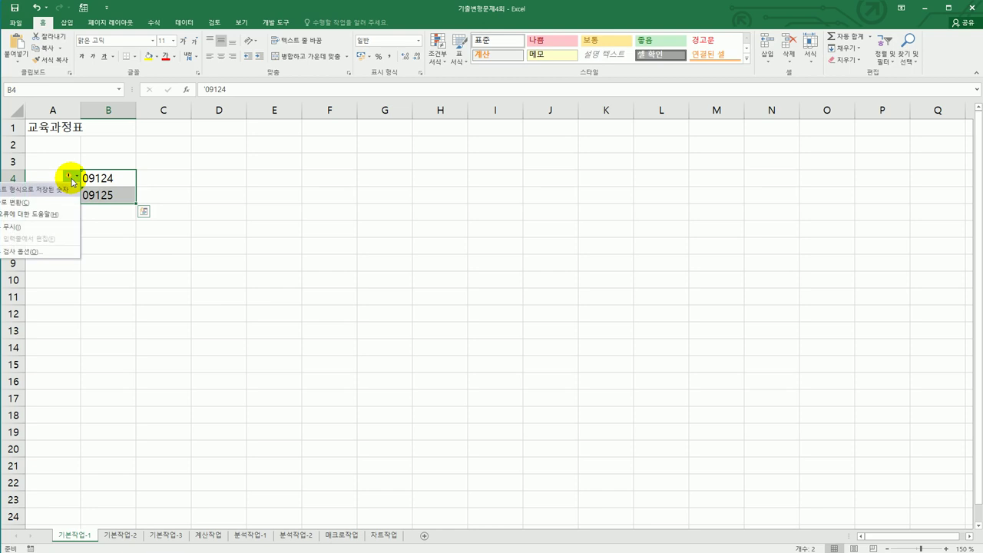
{"action": "left_click", "coordinate": [65, 230]}
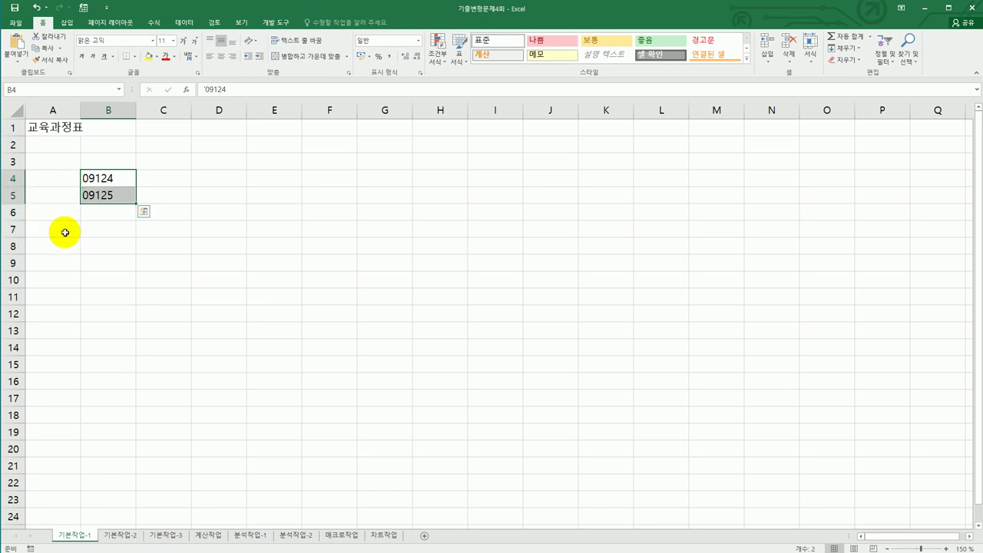
{"action": "left_click", "coordinate": [230, 374]}
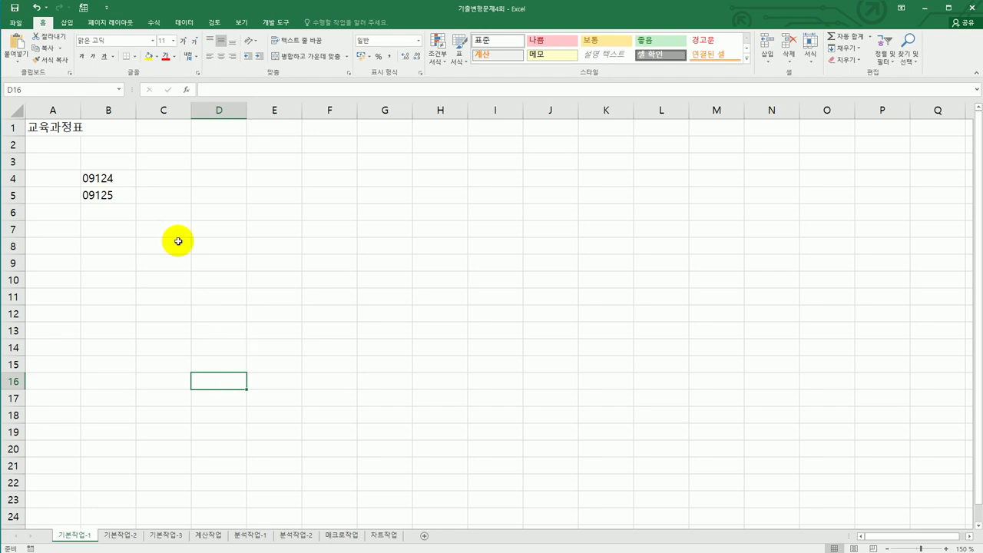
{"action": "left_click_drag", "start_coordinate": [115, 179], "coordinate": [123, 197]}
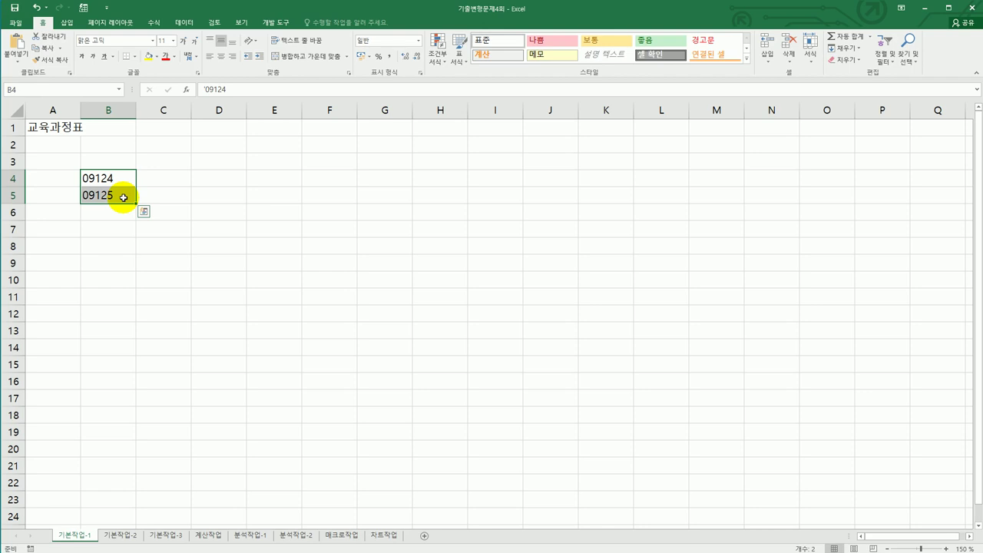
Enter the heading 예상수강생 in cell E3
{"action": "left_click", "coordinate": [271, 167]}
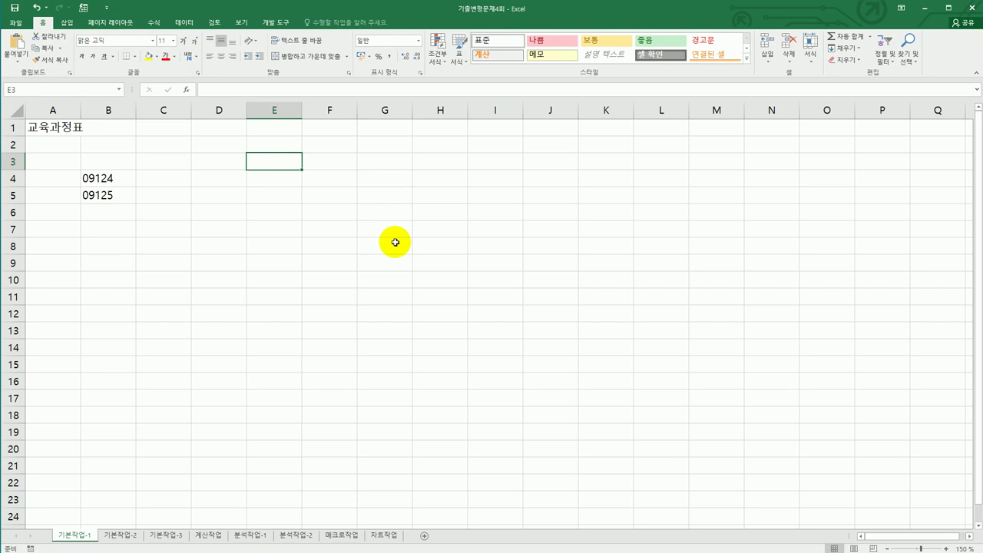
{"action": "type", "text": "ㅇ"}
{"action": "key", "text": "BackSpace"}
{"action": "type", "text": "ㅇ예상수강생"}
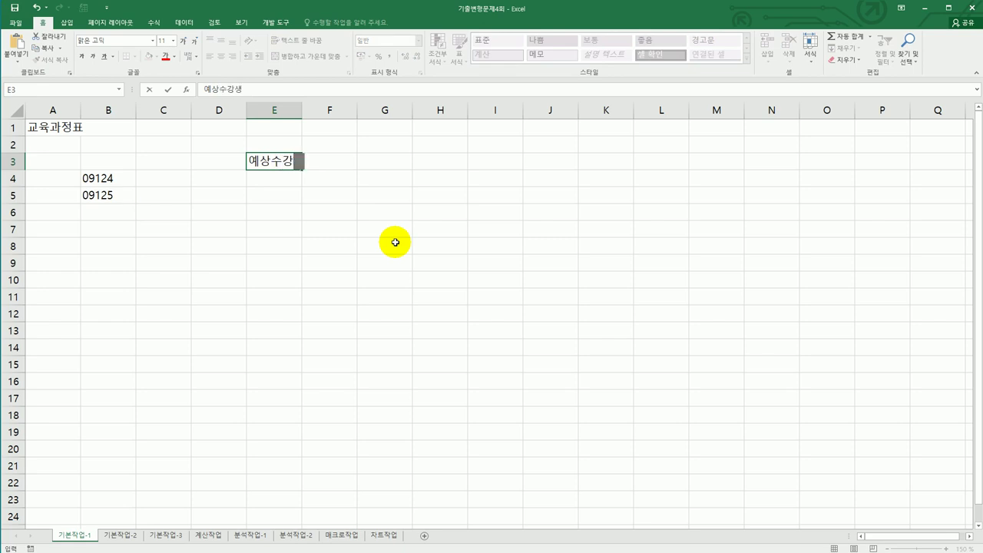
{"action": "key", "text": "Return"}
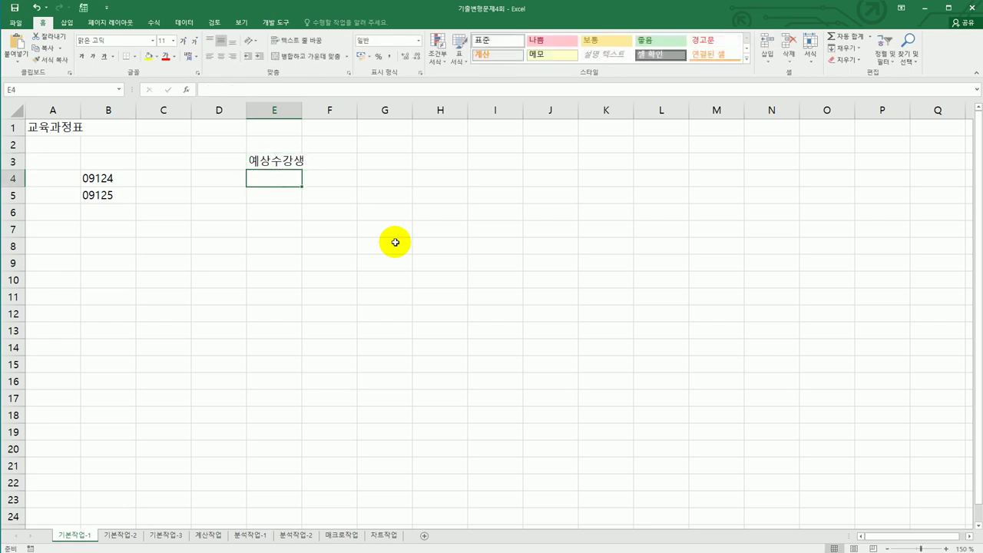
Split the heading in cell E3 into two lines within the cell, 예상 above 수강생
{"action": "key", "text": "Up"}
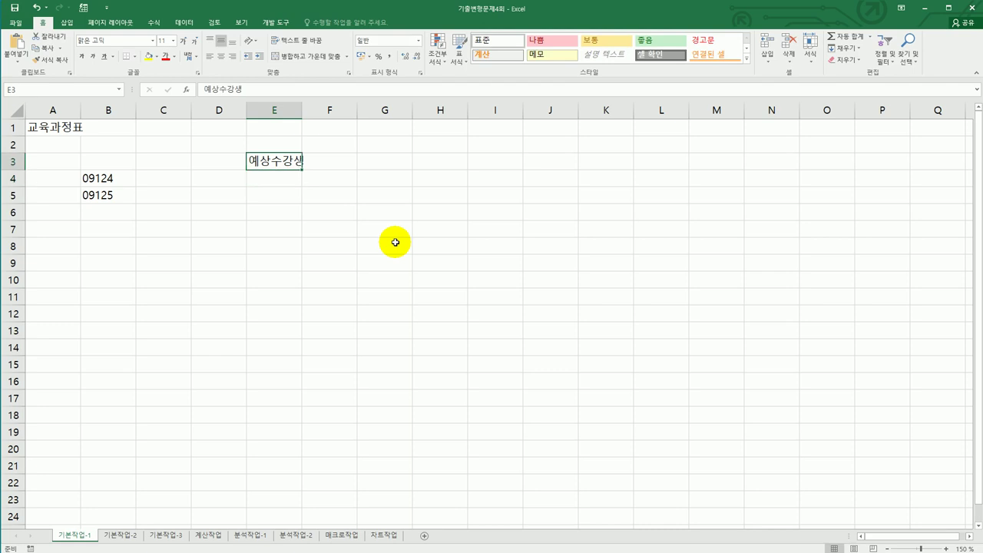
{"action": "double_click", "coordinate": [270, 160]}
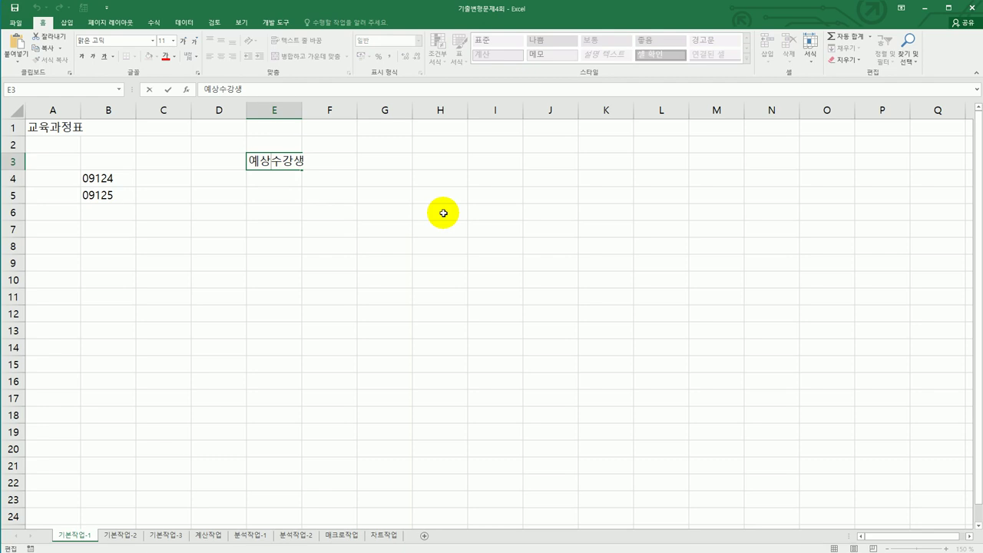
{"action": "key", "text": "alt+Return"}
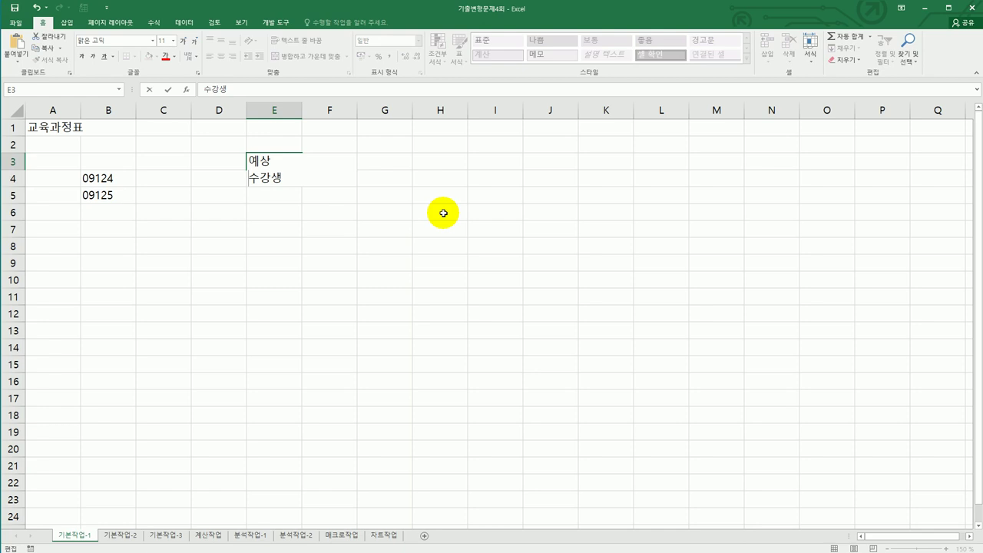
{"action": "key", "text": "Return"}
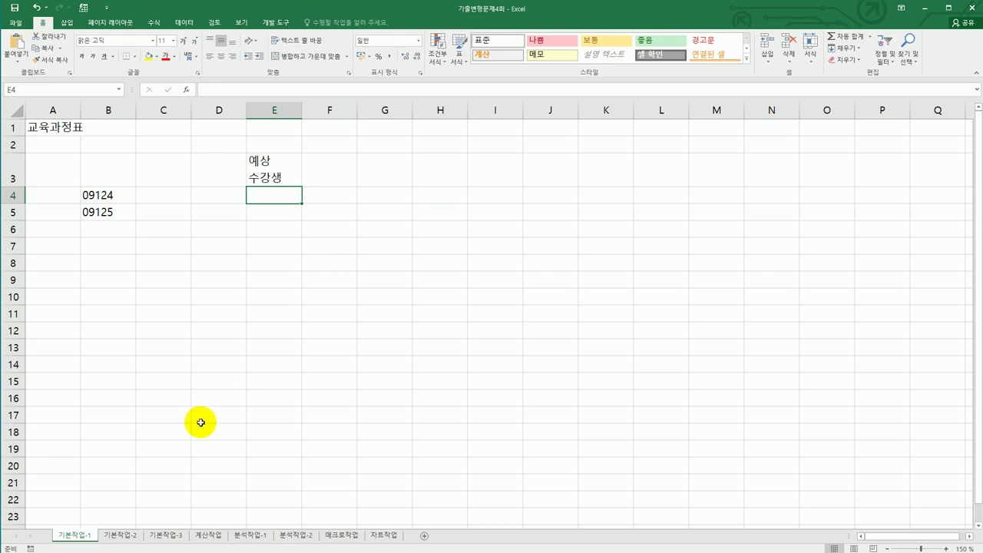
On the 기본작업-2 sheet, set the horizontal alignment of A1:G1 to center across selection (선택 영역의 가운데로)
{"action": "left_click", "coordinate": [127, 536]}
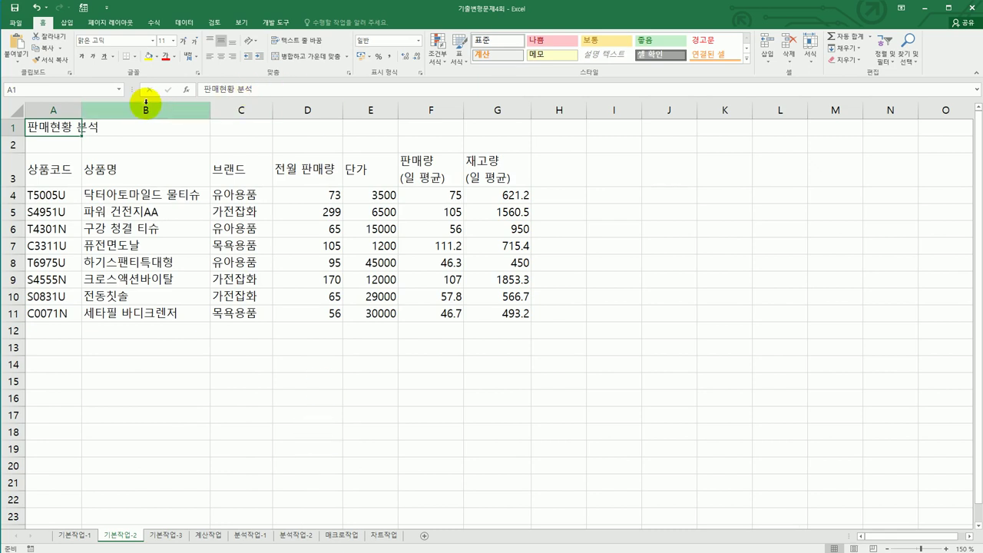
{"action": "left_click_drag", "start_coordinate": [49, 130], "coordinate": [489, 123]}
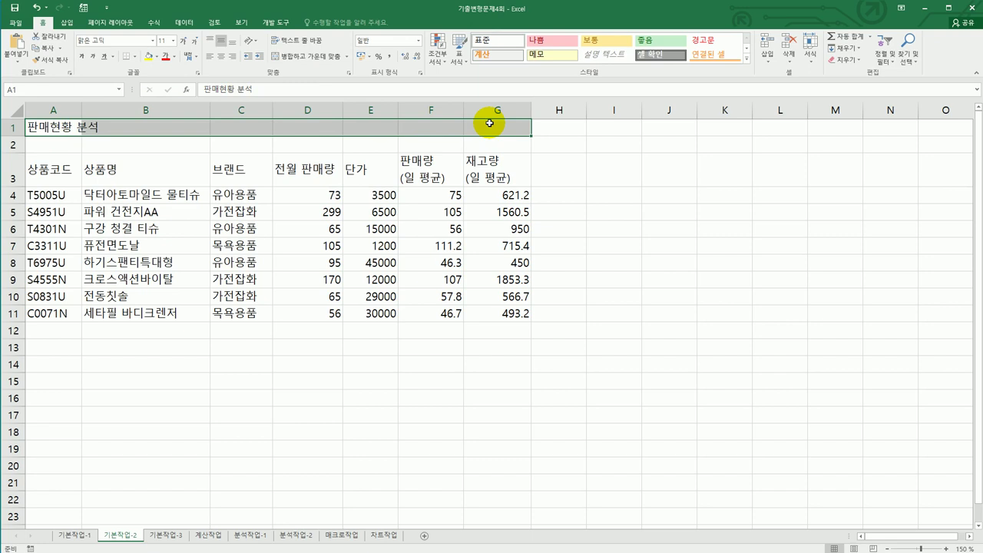
{"action": "right_click", "coordinate": [322, 131]}
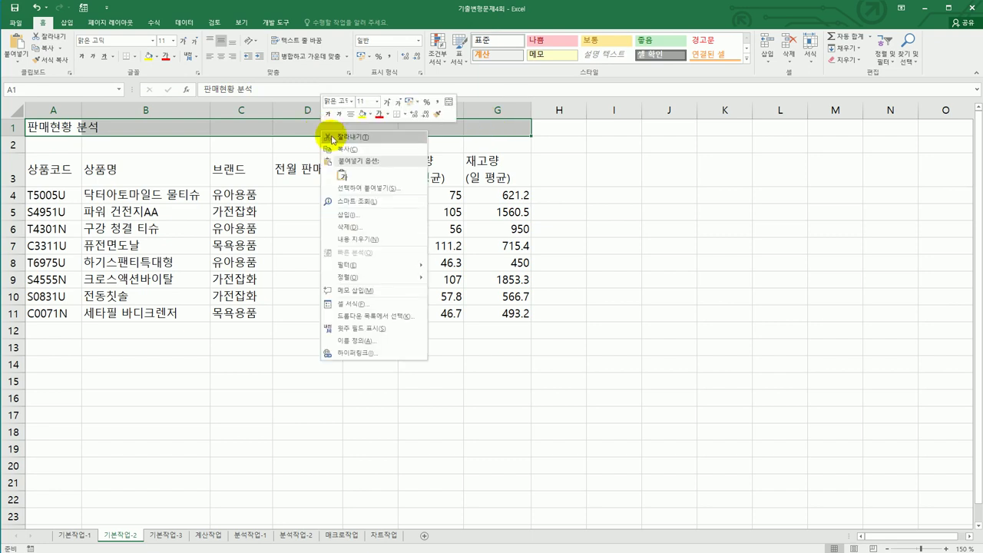
{"action": "left_click", "coordinate": [358, 302]}
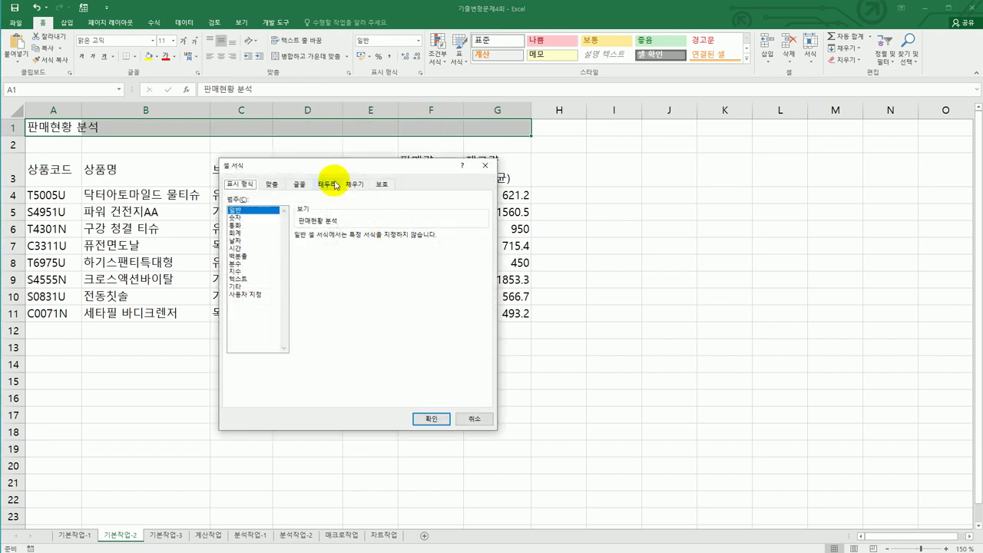
{"action": "left_click_drag", "start_coordinate": [330, 162], "coordinate": [680, 157]}
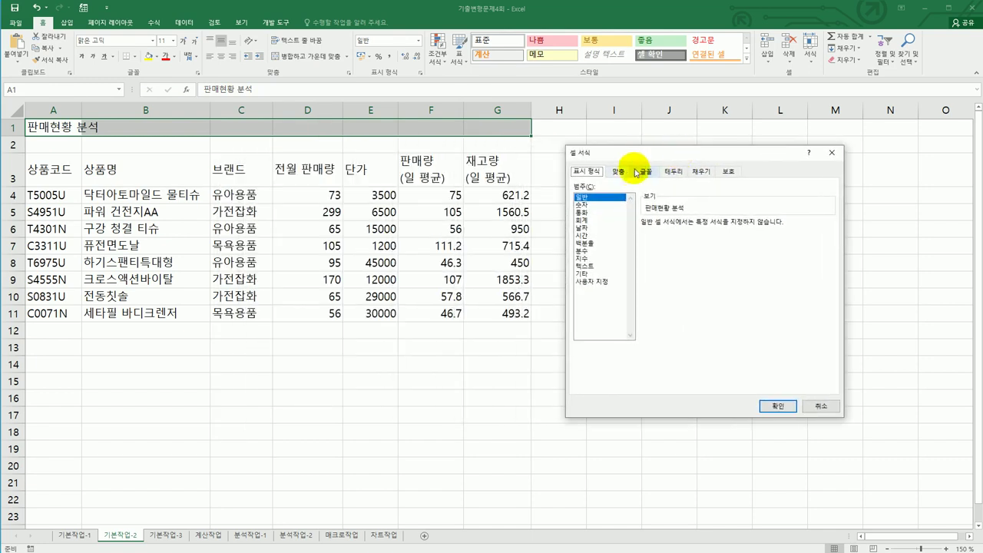
{"action": "left_click", "coordinate": [625, 173]}
{"action": "left_click", "coordinate": [615, 209]}
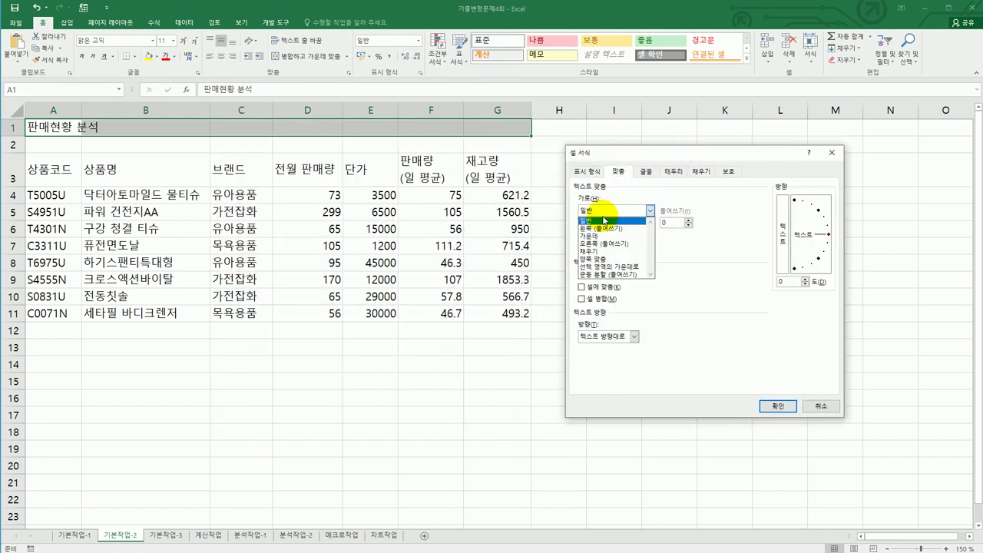
{"action": "left_click", "coordinate": [607, 267]}
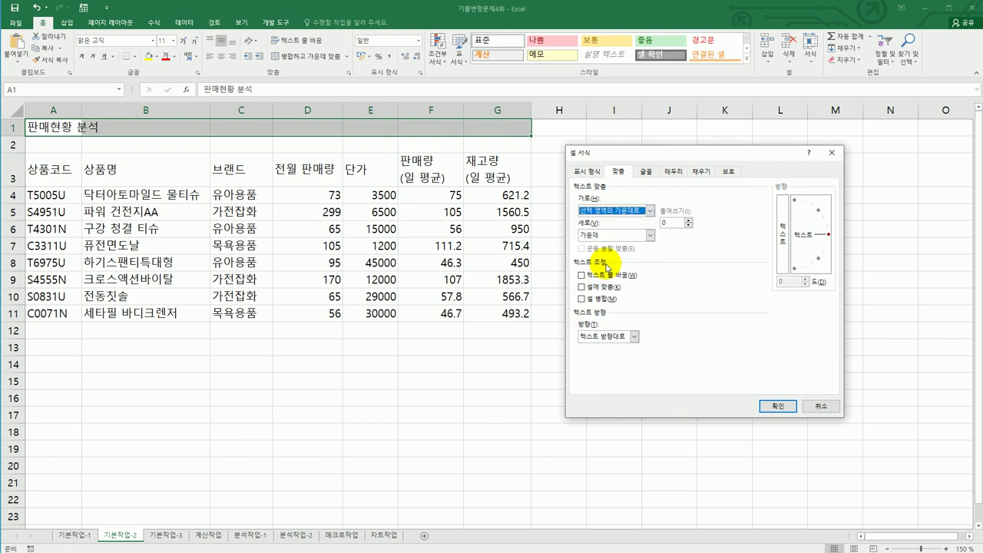
{"action": "left_click", "coordinate": [646, 174]}
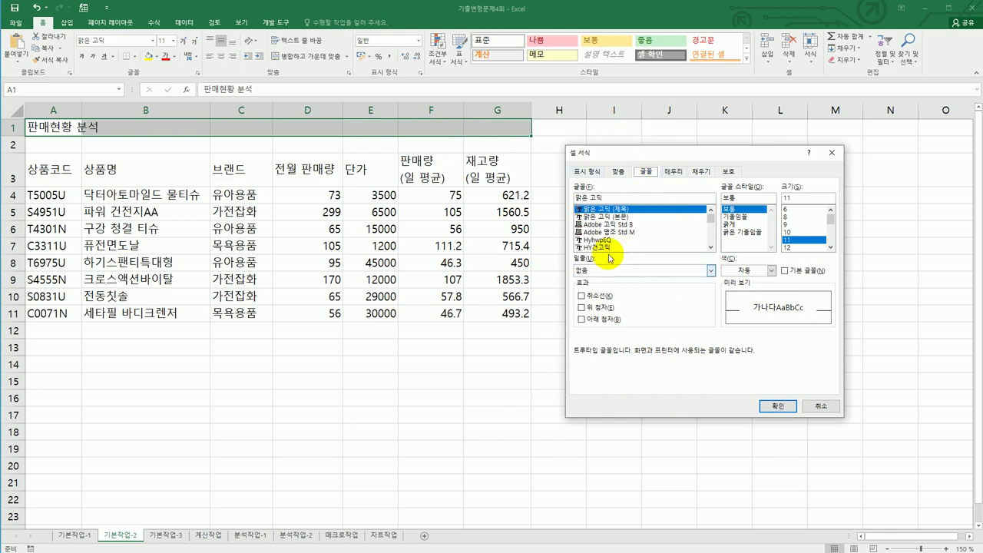
{"action": "left_click", "coordinate": [778, 405]}
Format the title in A1:G1 with the 굴림 font at size 17 in bold
{"action": "left_click", "coordinate": [110, 42]}
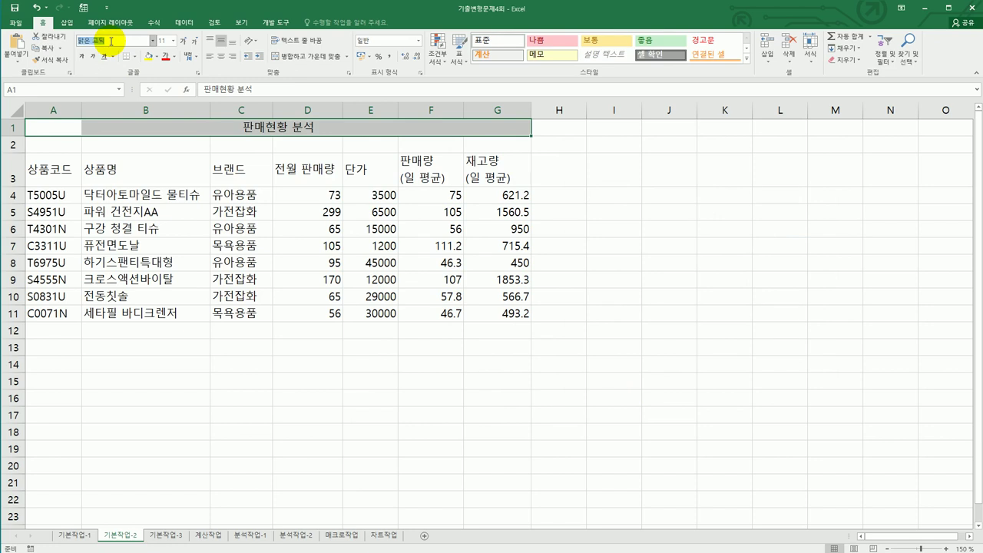
{"action": "type", "text": "궁서"}
{"action": "key", "text": "Return"}
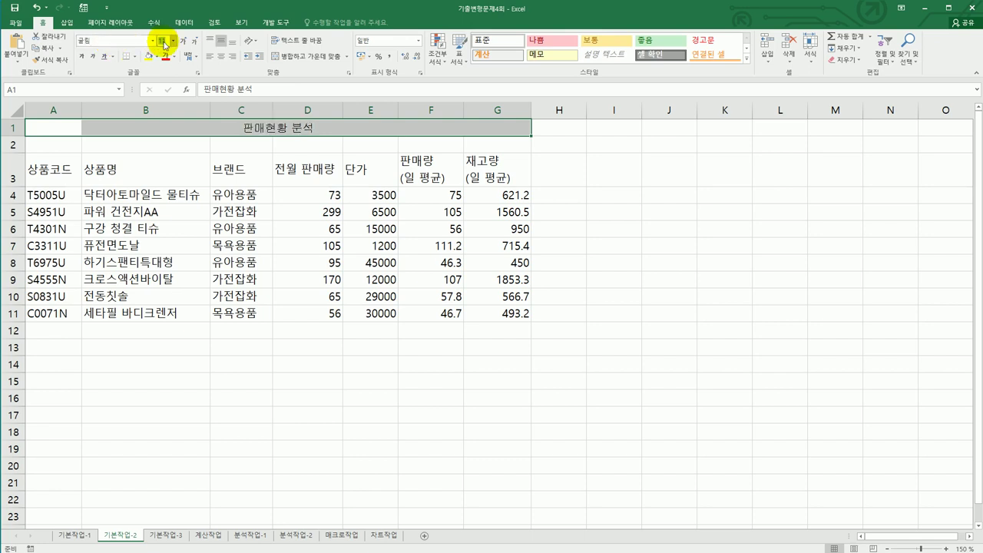
{"action": "type", "text": "17"}
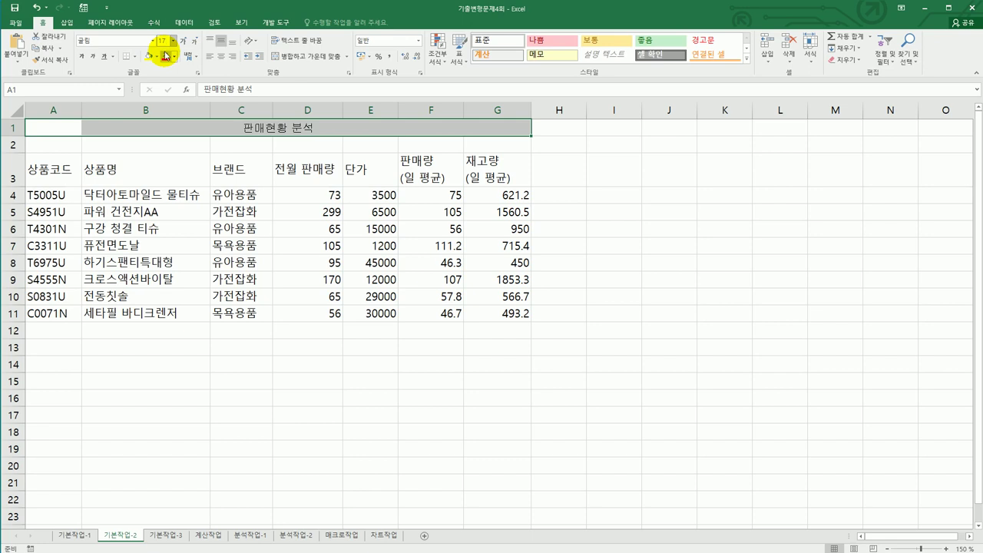
{"action": "key", "text": "Return"}
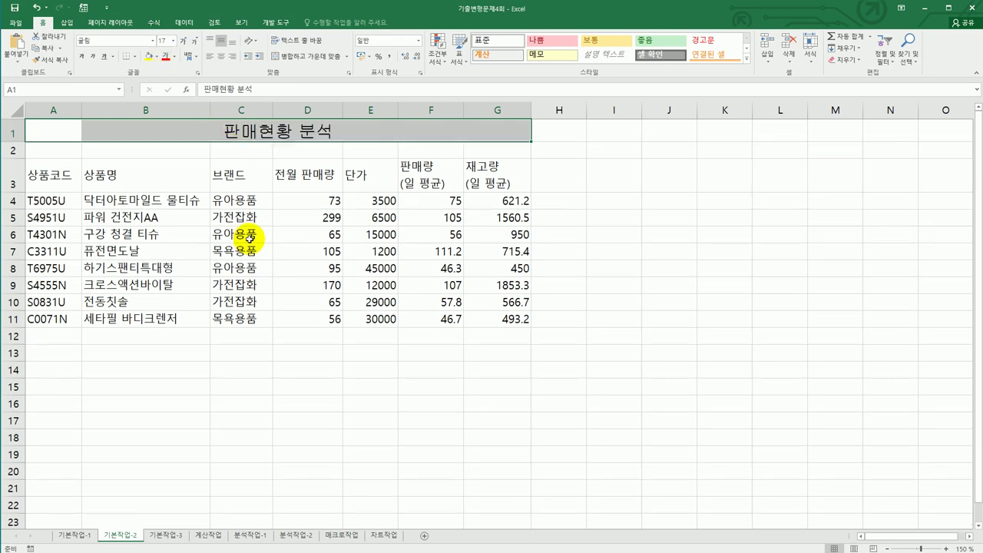
{"action": "left_click", "coordinate": [80, 58]}
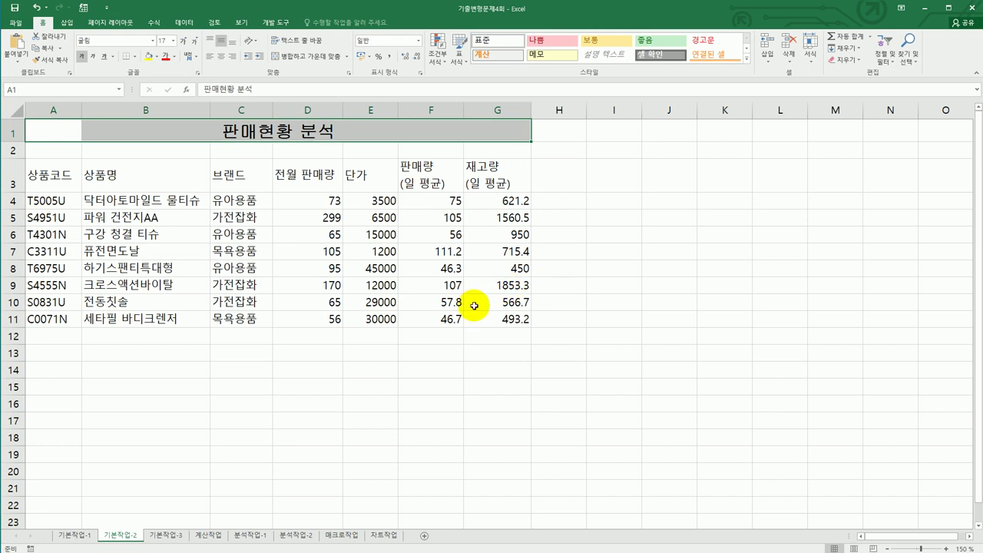
Define the name 상품명1 for the range B4:B11
{"action": "left_click", "coordinate": [166, 200]}
{"action": "left_click_drag", "start_coordinate": [165, 238], "coordinate": [161, 321]}
{"action": "left_click", "coordinate": [62, 90]}
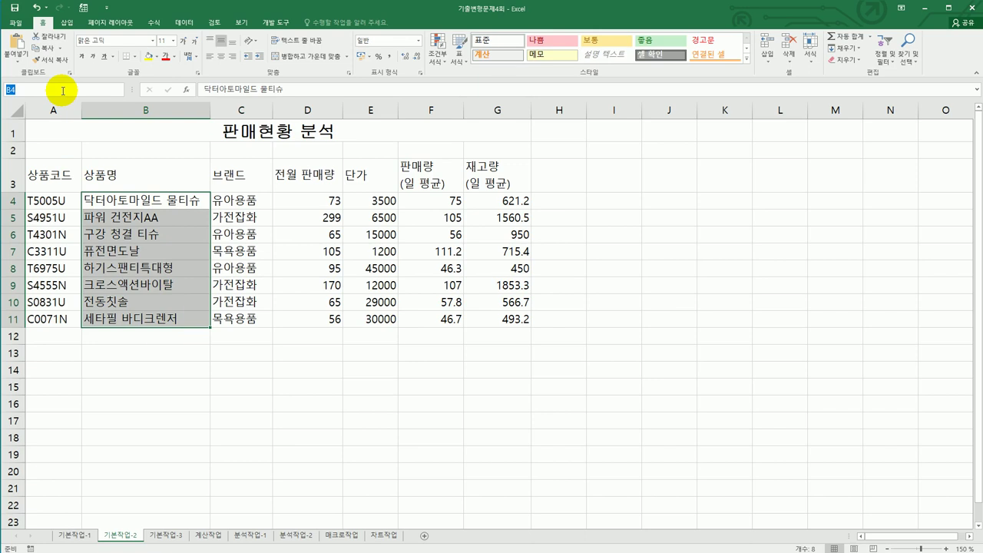
{"action": "type", "text": "상품명"}
{"action": "type", "text": "1"}
{"action": "key", "text": "Return"}
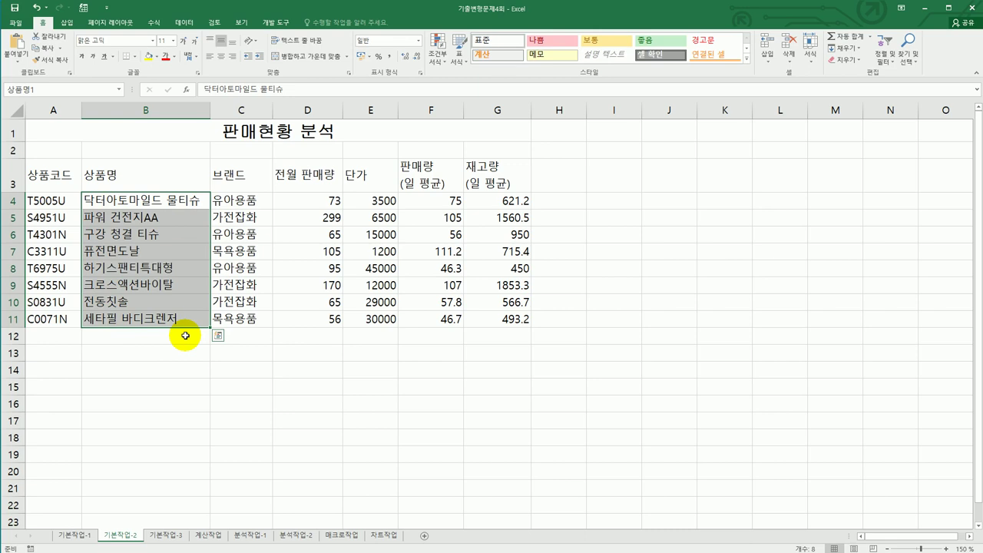
Define the name 상품명 for the selected product name range B4:B11
{"action": "left_click", "coordinate": [47, 90]}
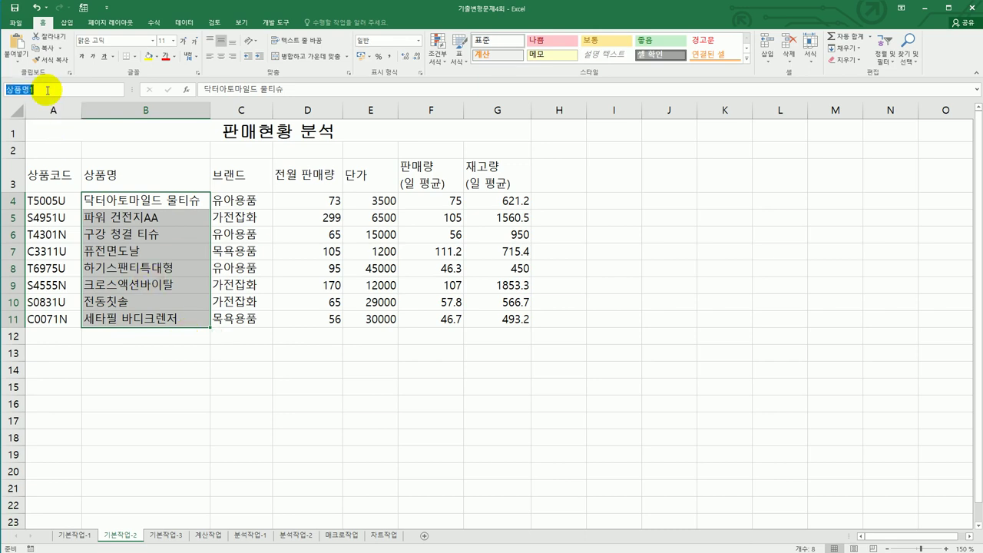
{"action": "type", "text": "상품명"}
{"action": "key", "text": "Return"}
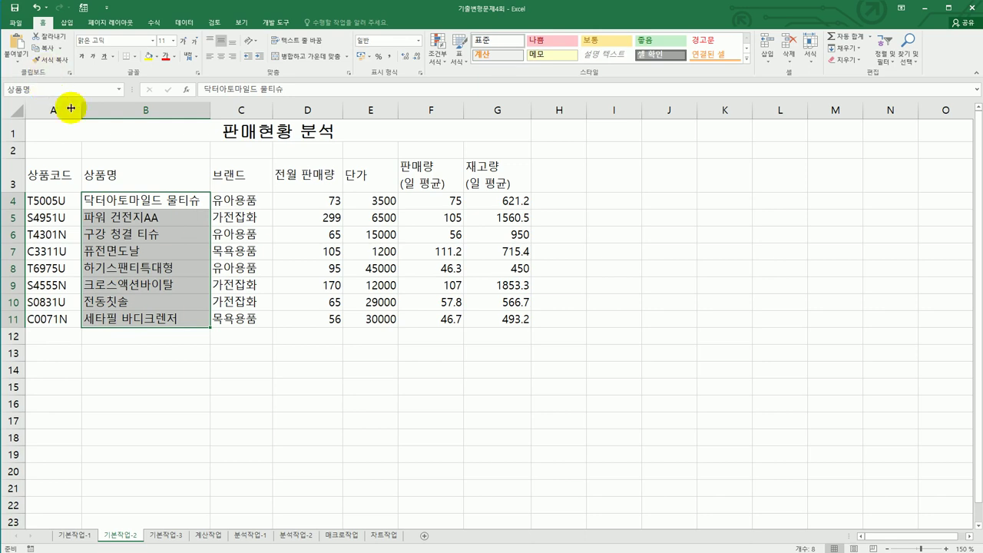
Check the ranges that the defined names 상품명 and 상품명1 refer to by jumping to each one
{"action": "left_click", "coordinate": [278, 404]}
{"action": "left_click", "coordinate": [119, 90]}
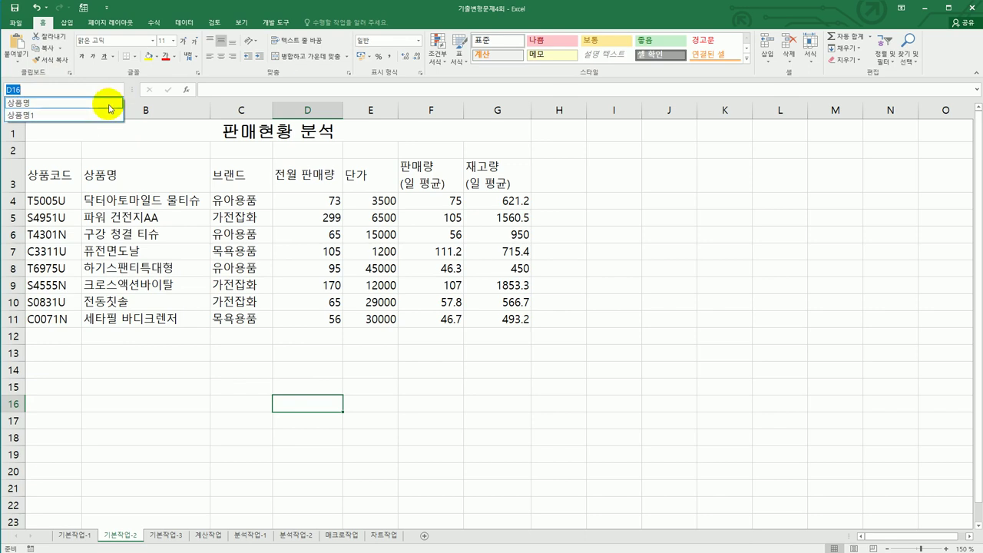
{"action": "left_click", "coordinate": [103, 102]}
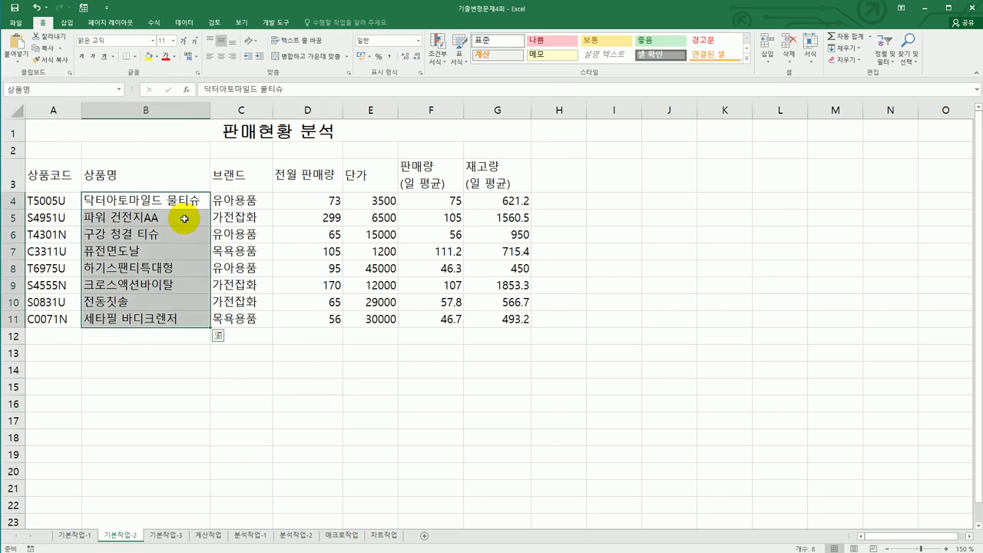
{"action": "left_click", "coordinate": [119, 90]}
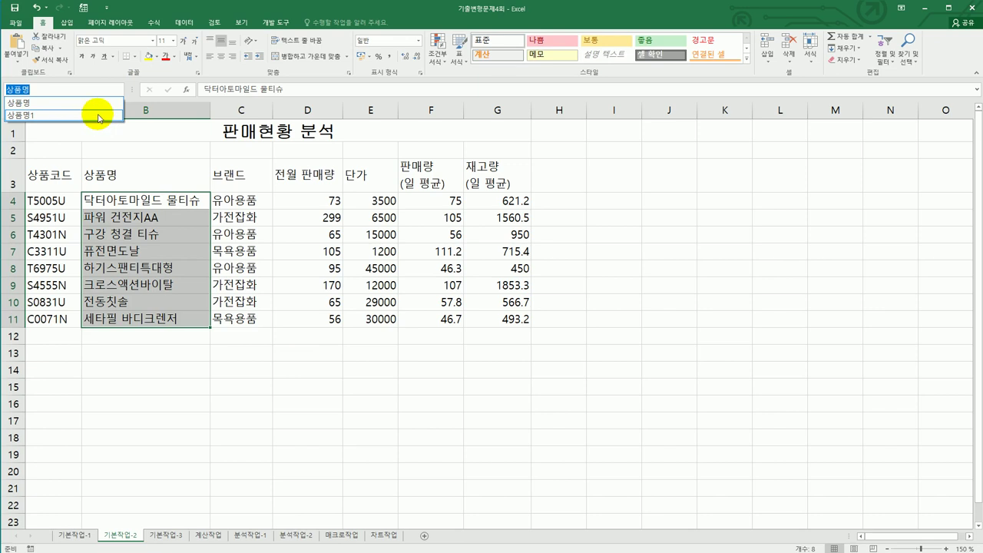
{"action": "left_click", "coordinate": [99, 119]}
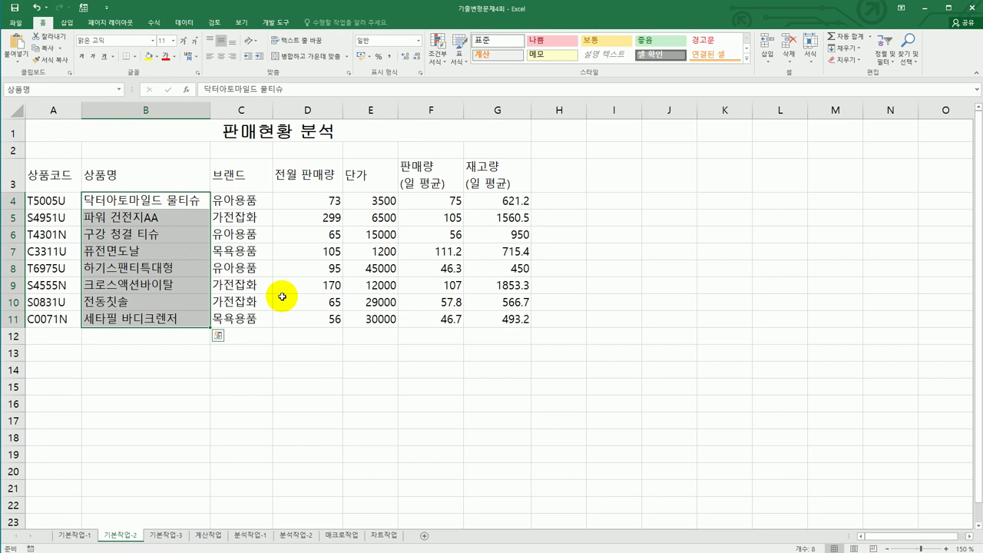
Delete the surplus defined name 상품명1 in the Name Manager
{"action": "left_click", "coordinate": [160, 24]}
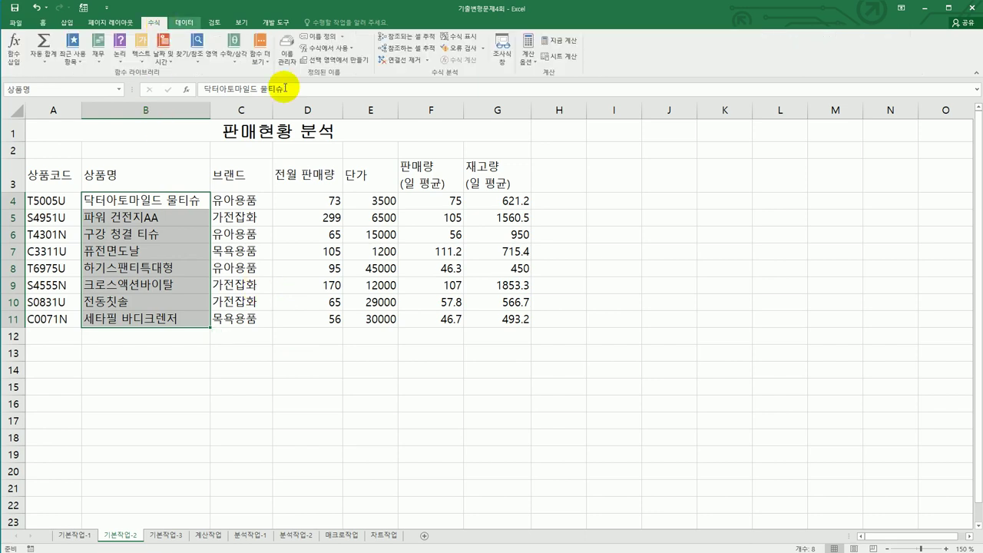
{"action": "left_click", "coordinate": [286, 51]}
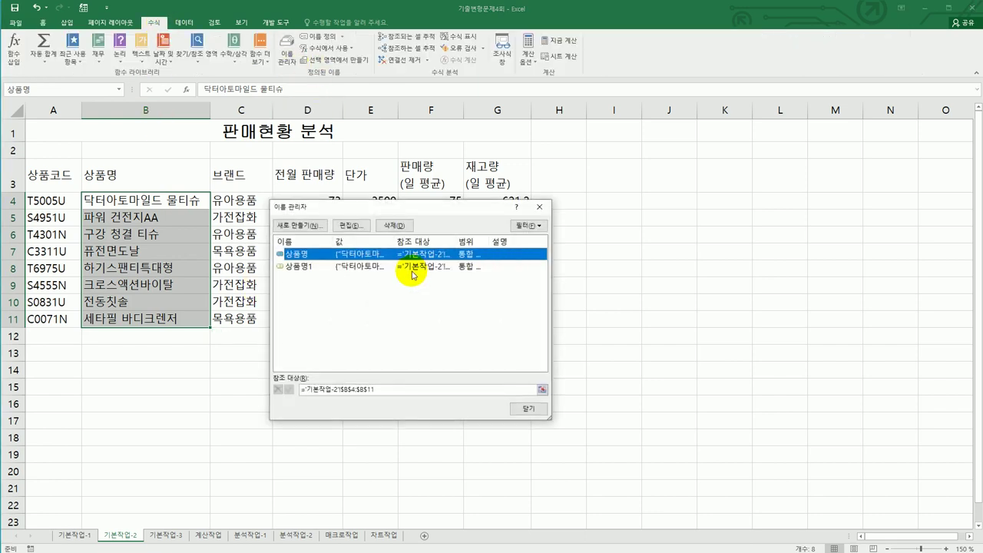
{"action": "left_click", "coordinate": [363, 269]}
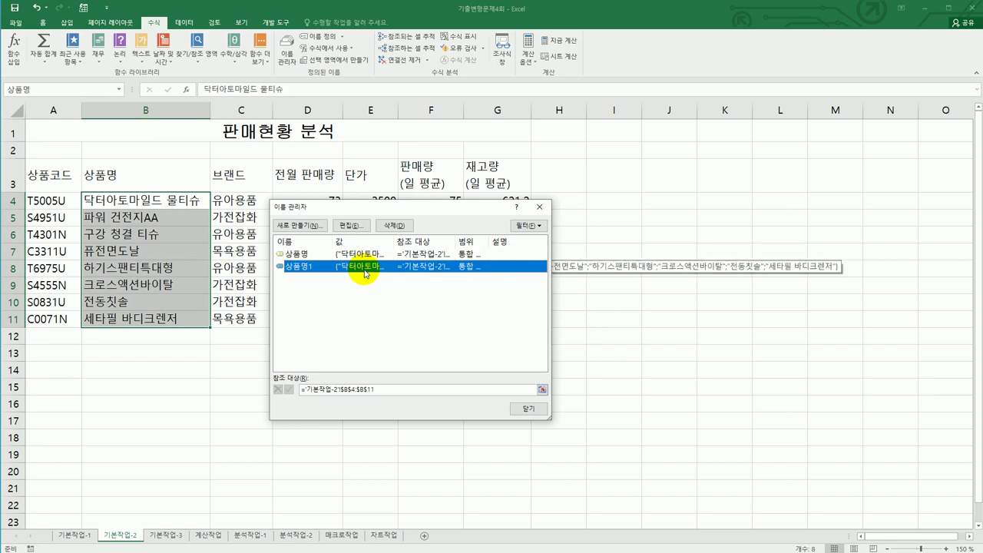
{"action": "left_click", "coordinate": [393, 225]}
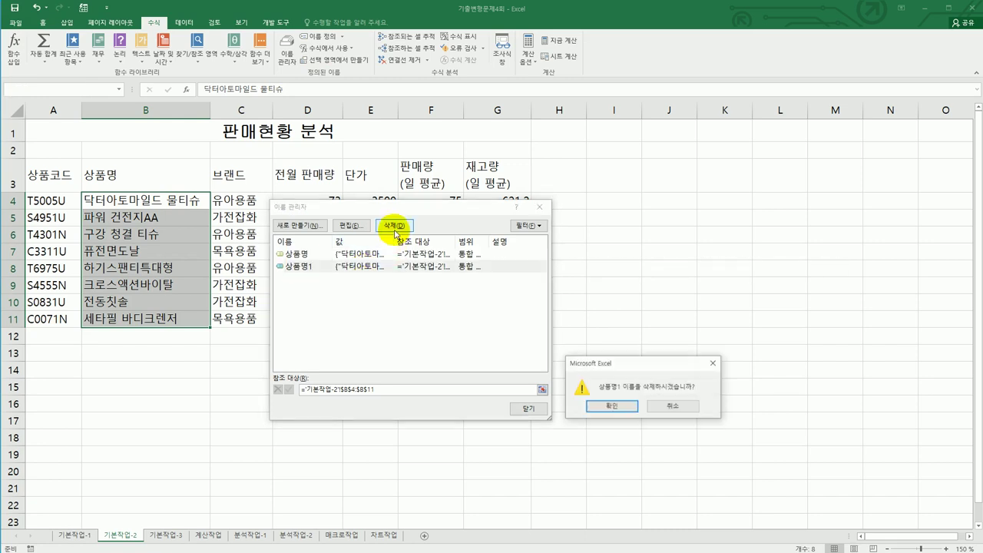
{"action": "left_click", "coordinate": [606, 408]}
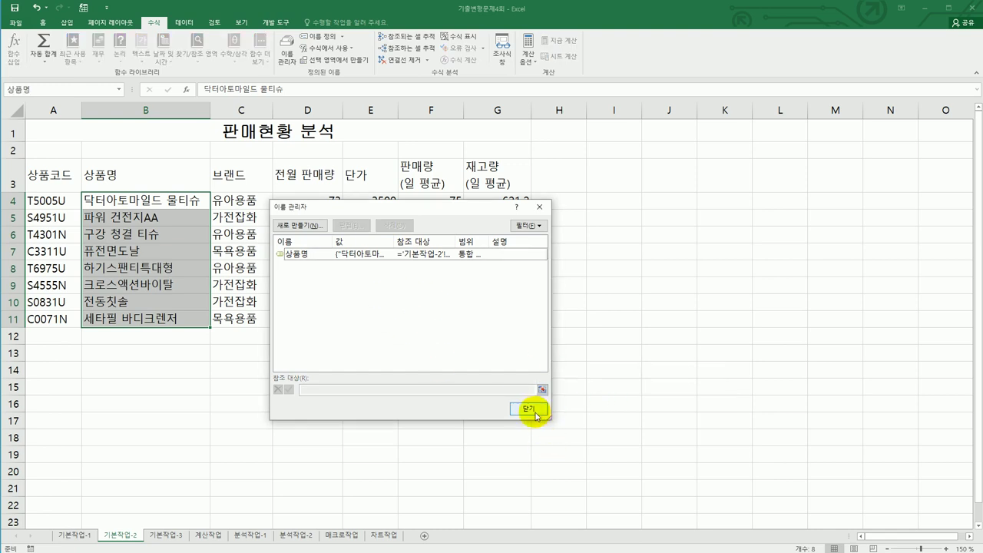
{"action": "left_click", "coordinate": [531, 408]}
Jump to the defined name 상품명 to check its range and review the remaining entries in the Name Manager
{"action": "left_click", "coordinate": [623, 399]}
{"action": "left_click", "coordinate": [118, 90]}
{"action": "left_click", "coordinate": [93, 102]}
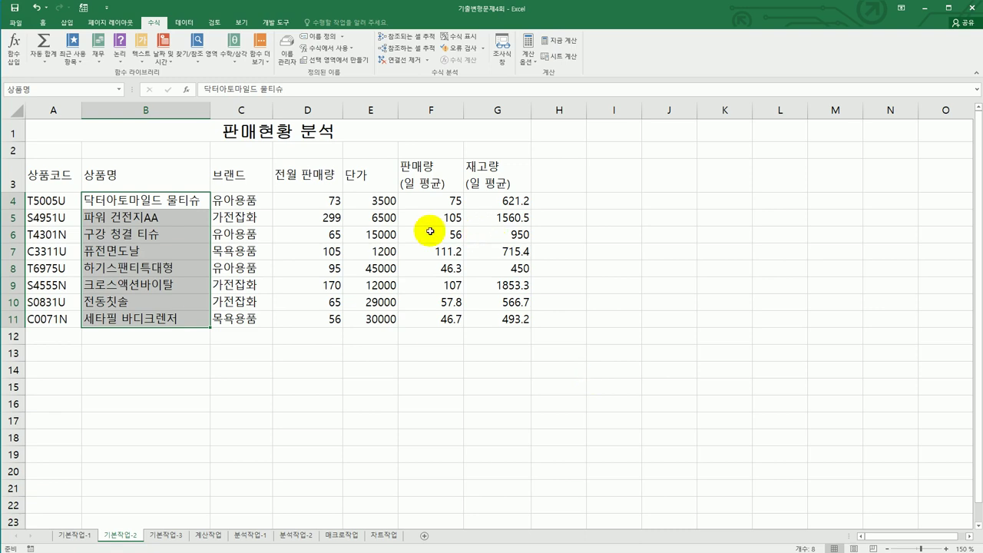
{"action": "left_click", "coordinate": [287, 58]}
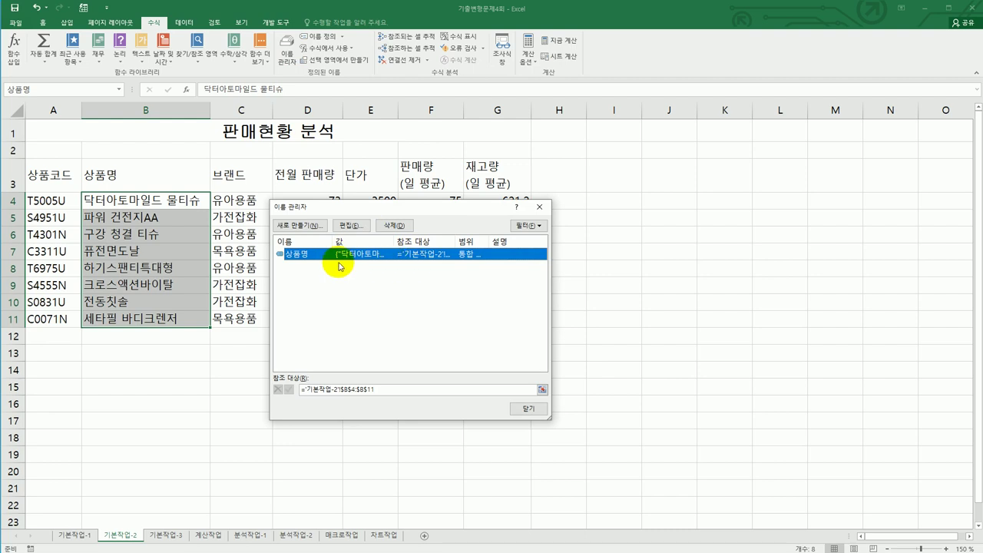
{"action": "left_click", "coordinate": [538, 212]}
{"action": "left_click", "coordinate": [608, 285]}
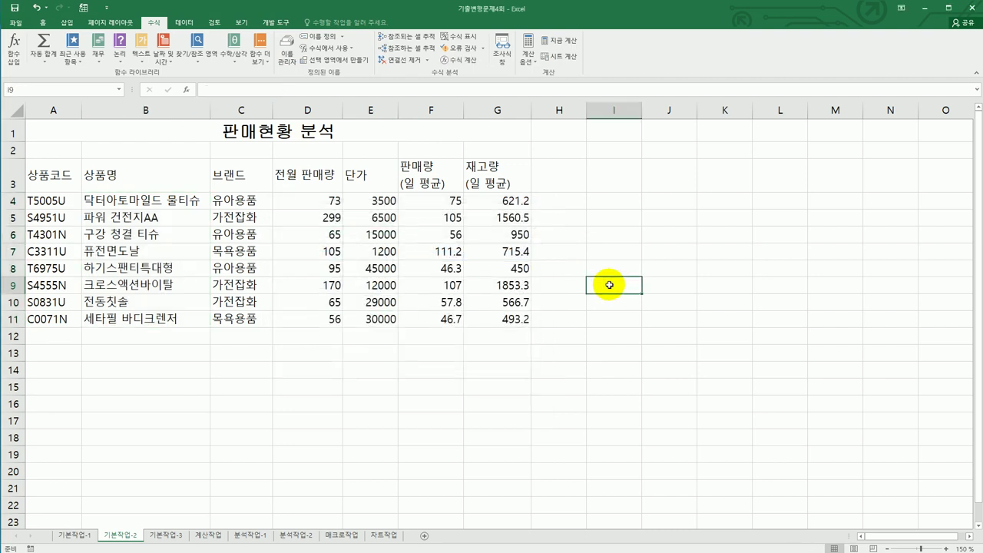
Apply the comma style to the previous-month sales and unit price values in D4:E11
{"action": "left_click", "coordinate": [326, 205]}
{"action": "left_click_drag", "start_coordinate": [327, 205], "coordinate": [379, 315]}
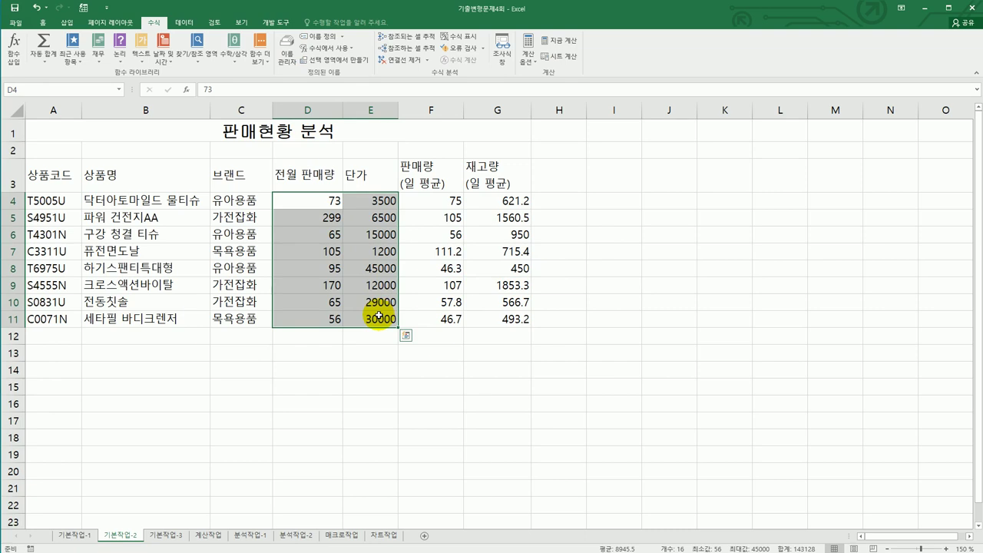
{"action": "left_click", "coordinate": [45, 24]}
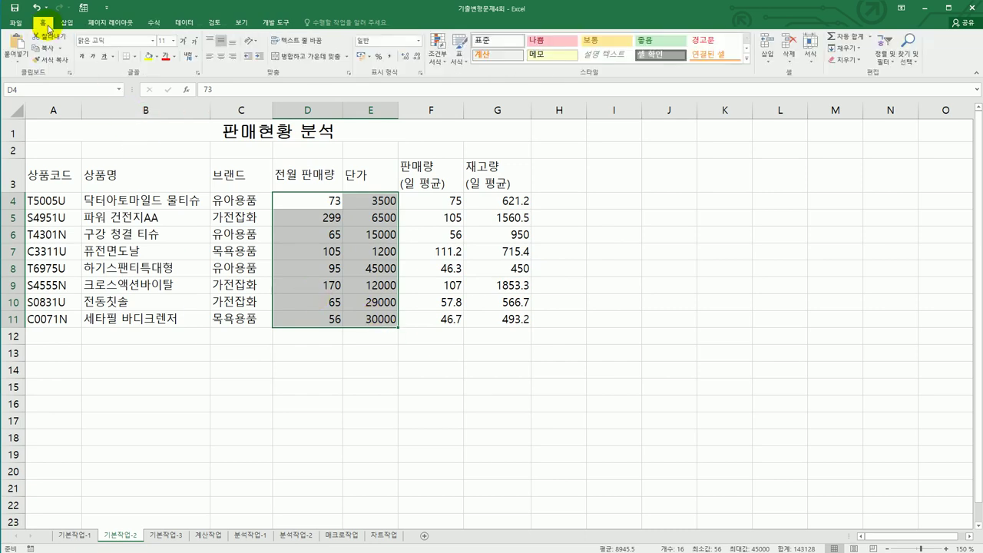
{"action": "left_click", "coordinate": [387, 60]}
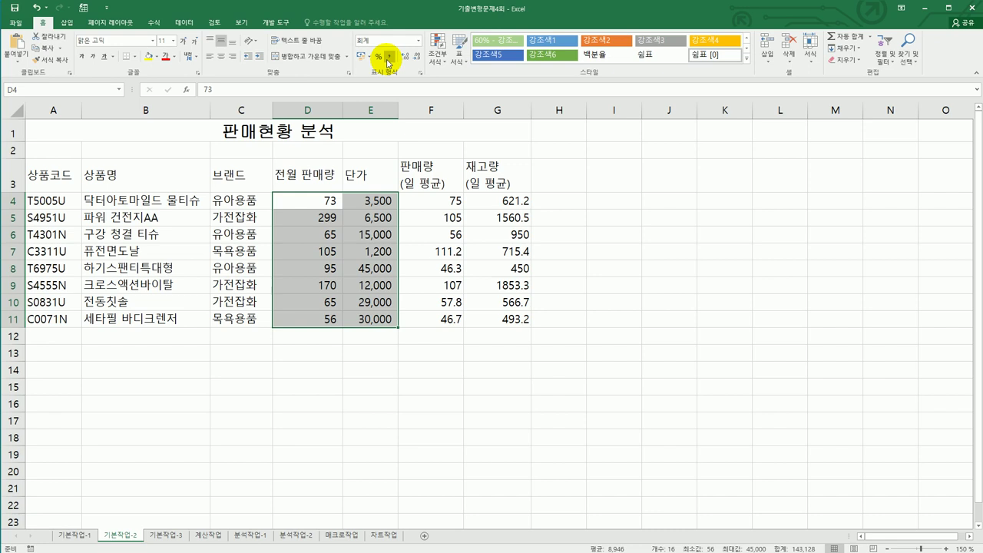
Apply the custom number format #,##0.0" EA" to the daily average sales and stock values in F4:G11
{"action": "left_click_drag", "start_coordinate": [450, 201], "coordinate": [500, 320]}
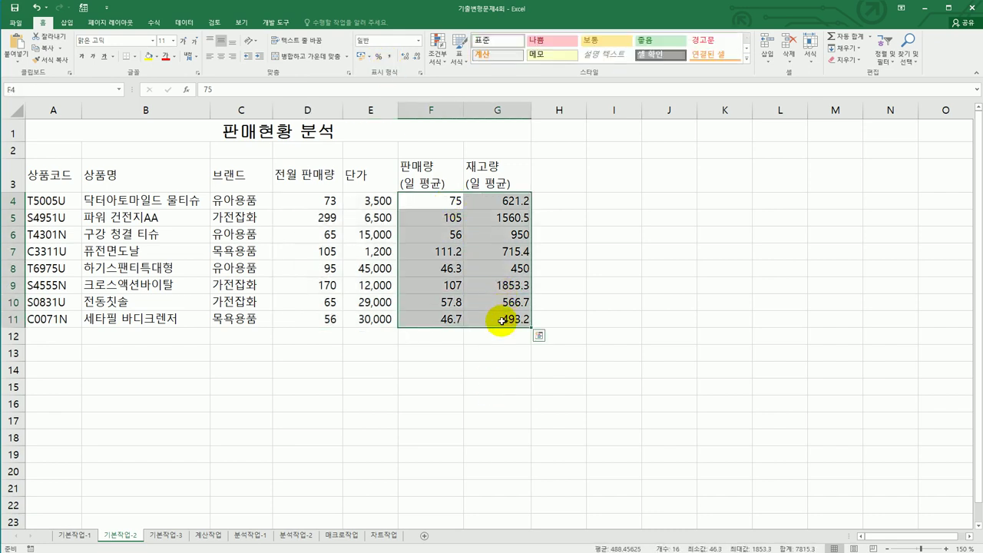
{"action": "right_click", "coordinate": [482, 209]}
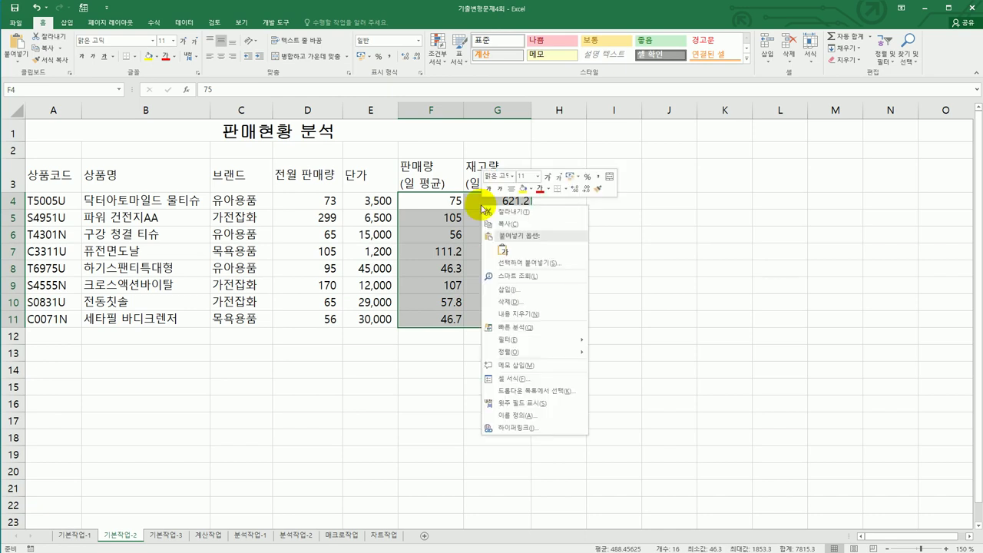
{"action": "left_click", "coordinate": [556, 374]}
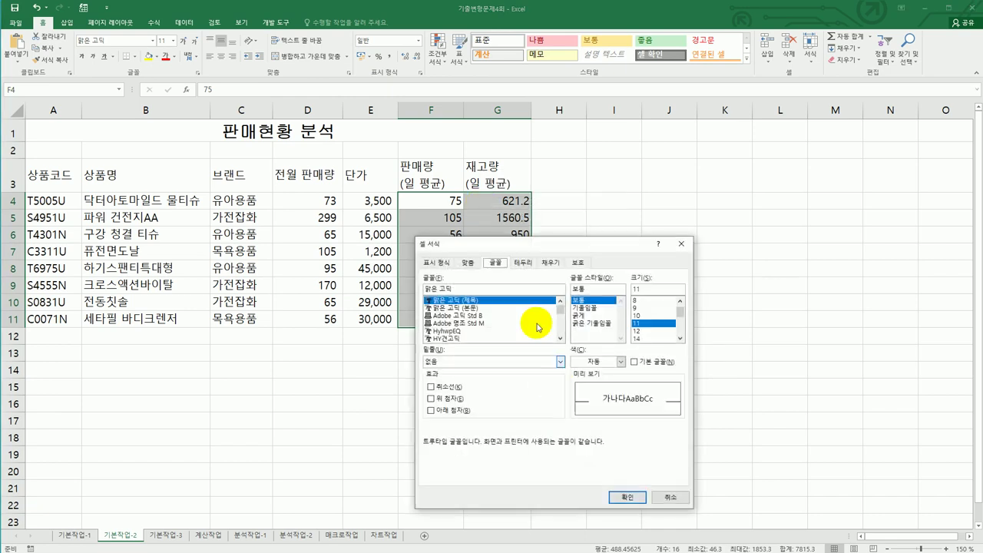
{"action": "left_click_drag", "start_coordinate": [544, 250], "coordinate": [679, 179]}
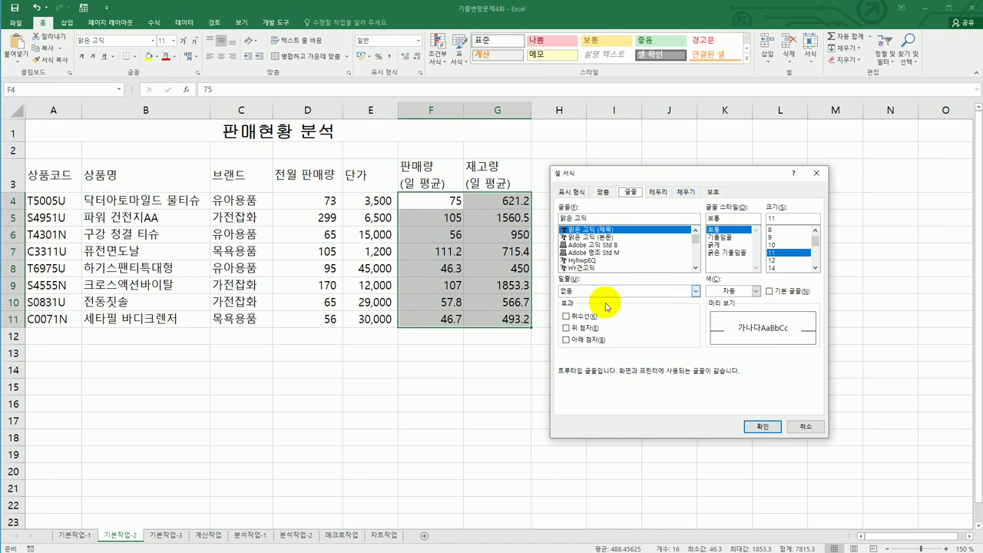
{"action": "left_click", "coordinate": [577, 193]}
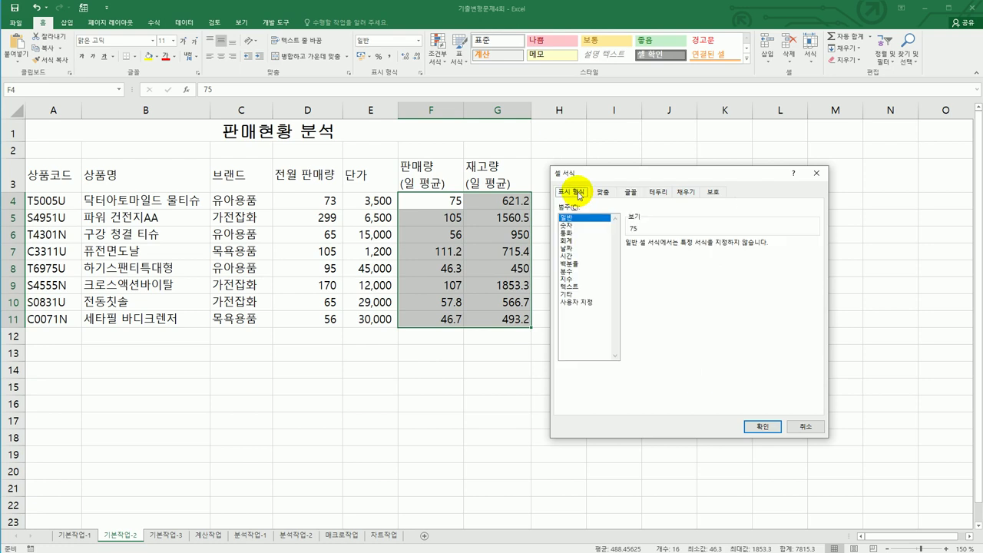
{"action": "left_click", "coordinate": [584, 303]}
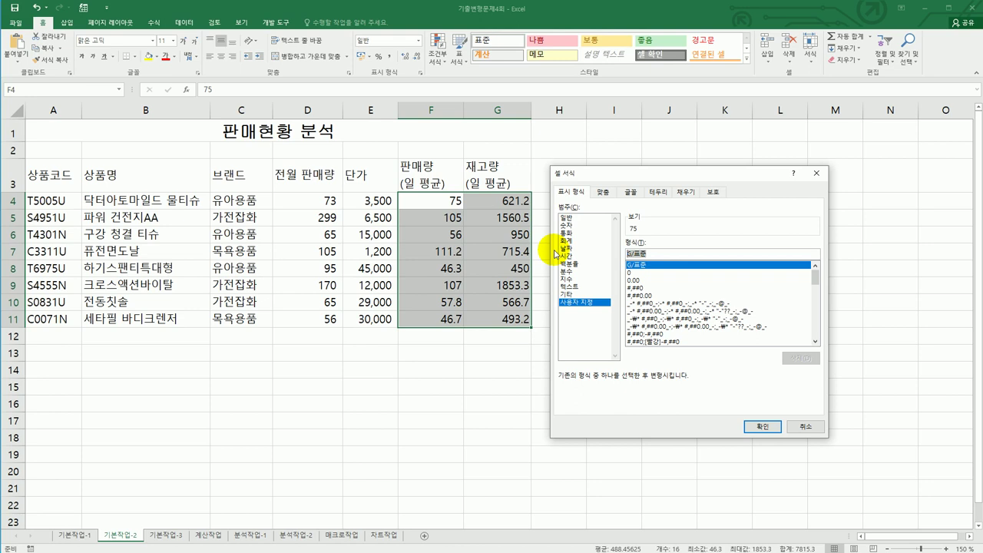
{"action": "type", "text": "#,##"}
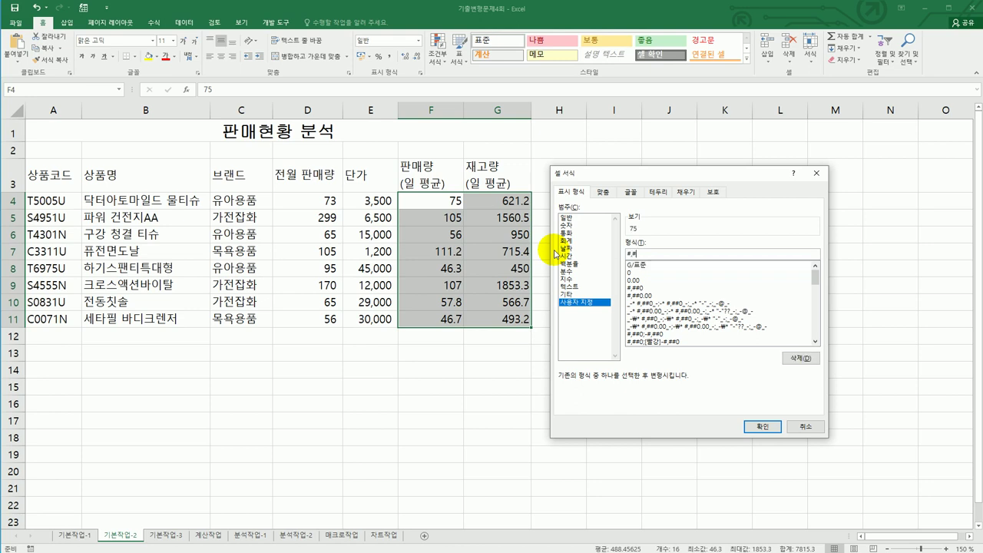
{"action": "type", "text": "0"}
{"action": "type", "text": "."}
{"action": "type", "text": "0"}
{"action": "type", "text": "\""}
{"action": "type", "text": "개"}
{"action": "key", "text": "BackSpace"}
{"action": "type", "text": "EA\""}
{"action": "left_click", "coordinate": [752, 427]}
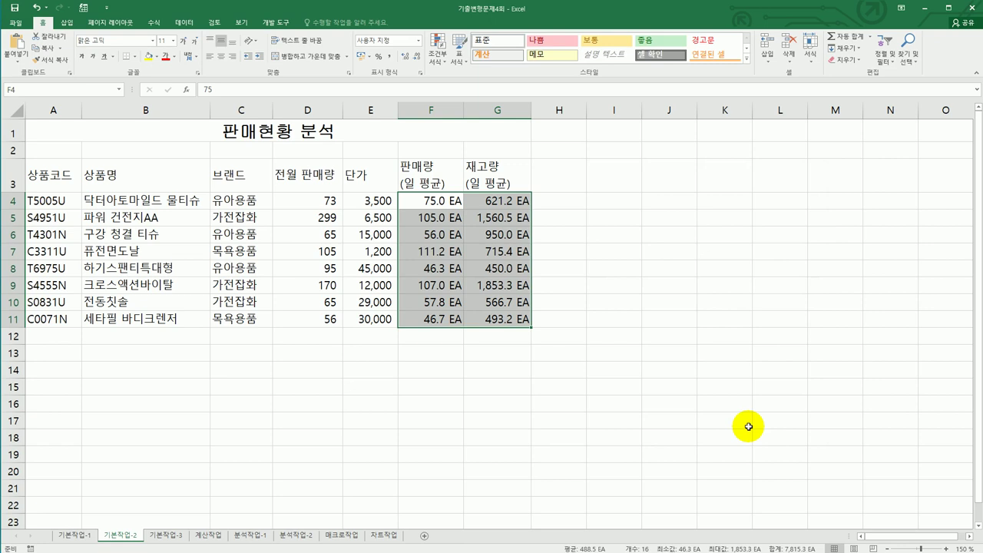
Convert the heading 상품명 in cell B3 to the Hanja 商品名
{"action": "left_click", "coordinate": [178, 176]}
{"action": "double_click", "coordinate": [132, 175]}
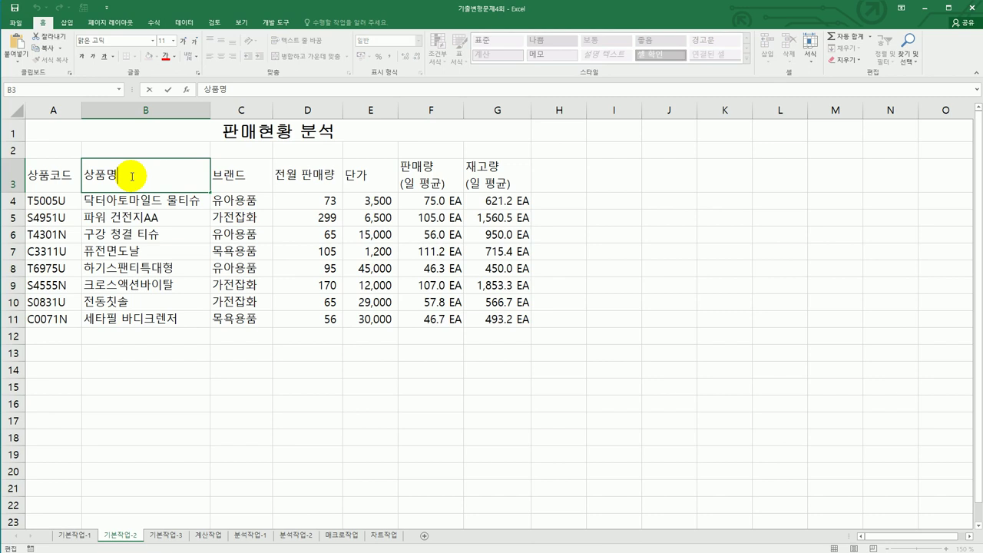
{"action": "key", "text": "Hangul_Hanja"}
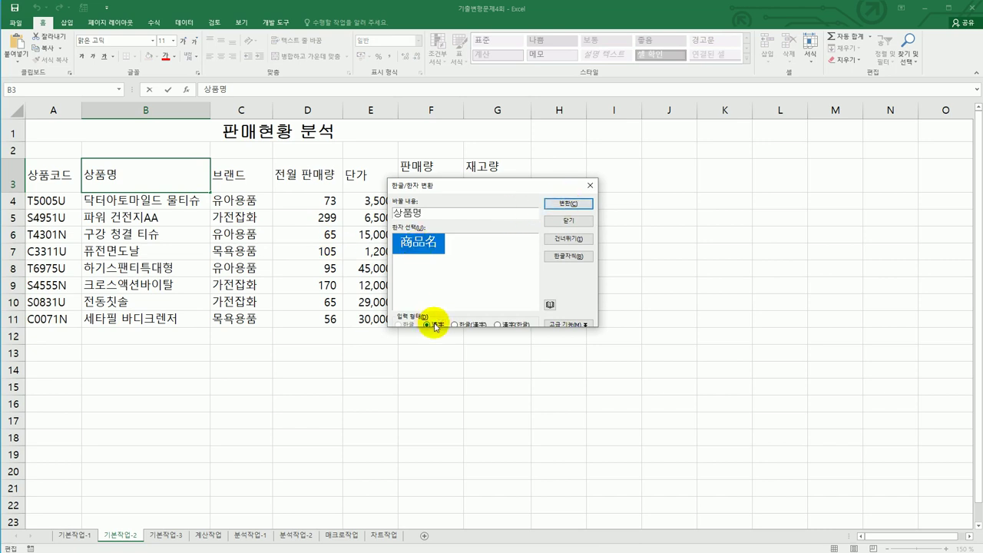
{"action": "left_click", "coordinate": [568, 203]}
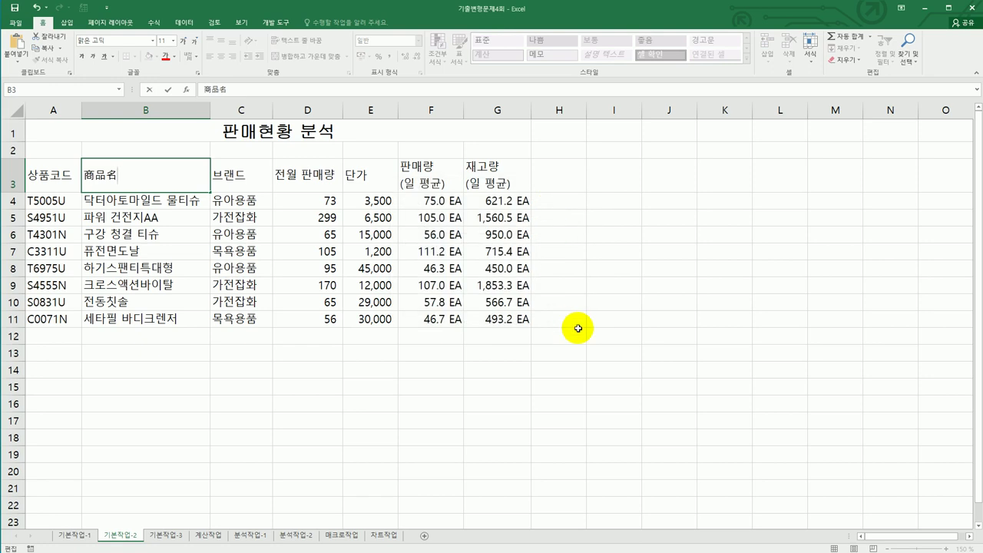
{"action": "left_click", "coordinate": [577, 328]}
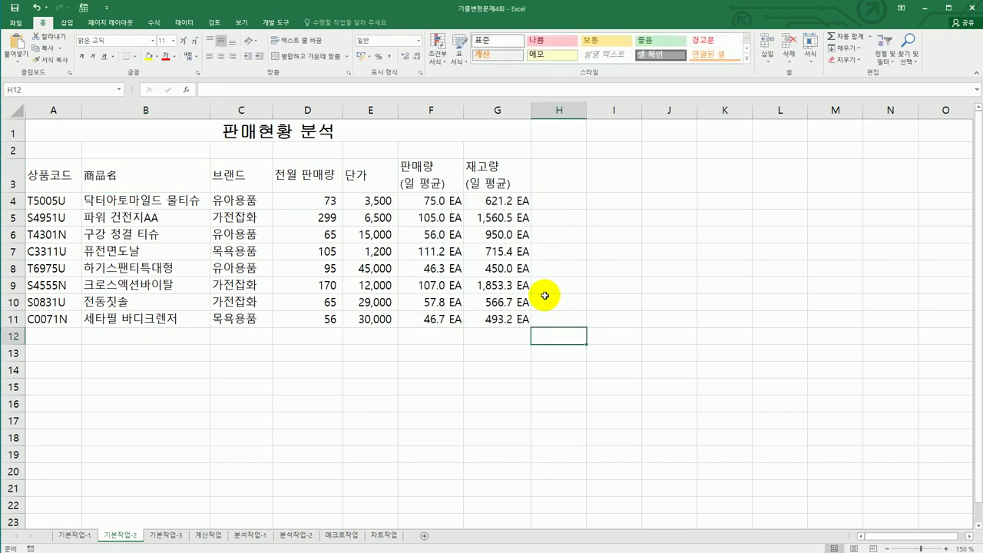
Center the header cells A3:G3 horizontally and fill them with the standard orange colour
{"action": "left_click_drag", "start_coordinate": [66, 176], "coordinate": [504, 186]}
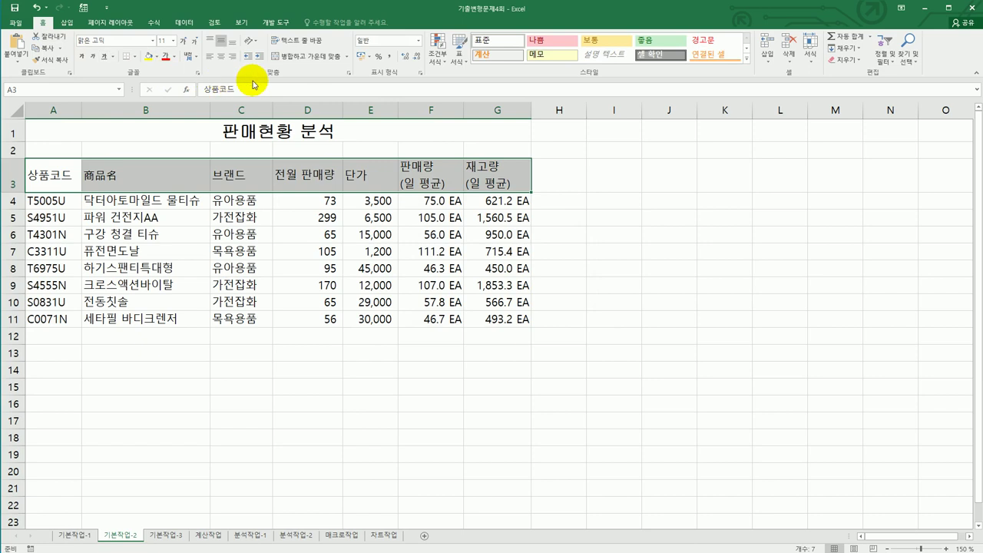
{"action": "left_click", "coordinate": [222, 59]}
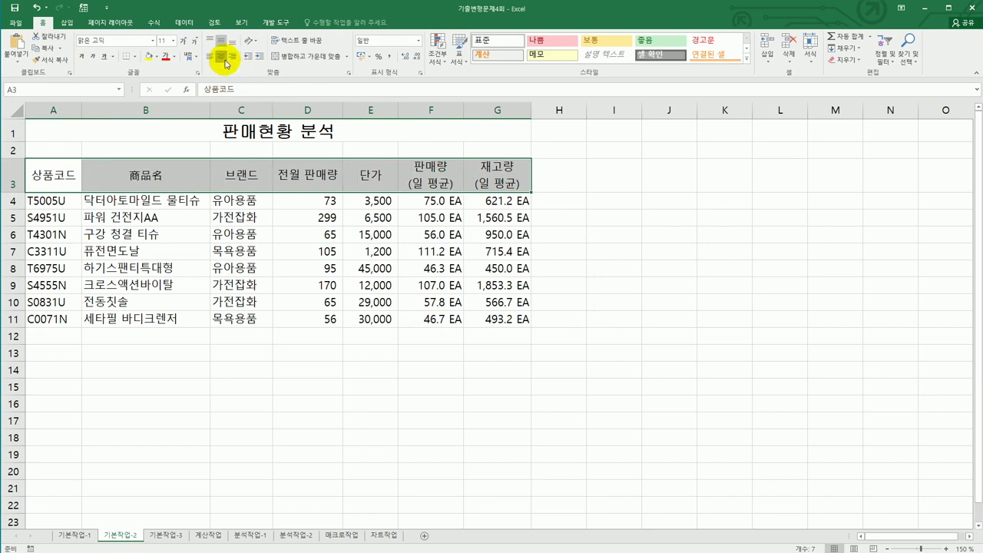
{"action": "left_click", "coordinate": [156, 57]}
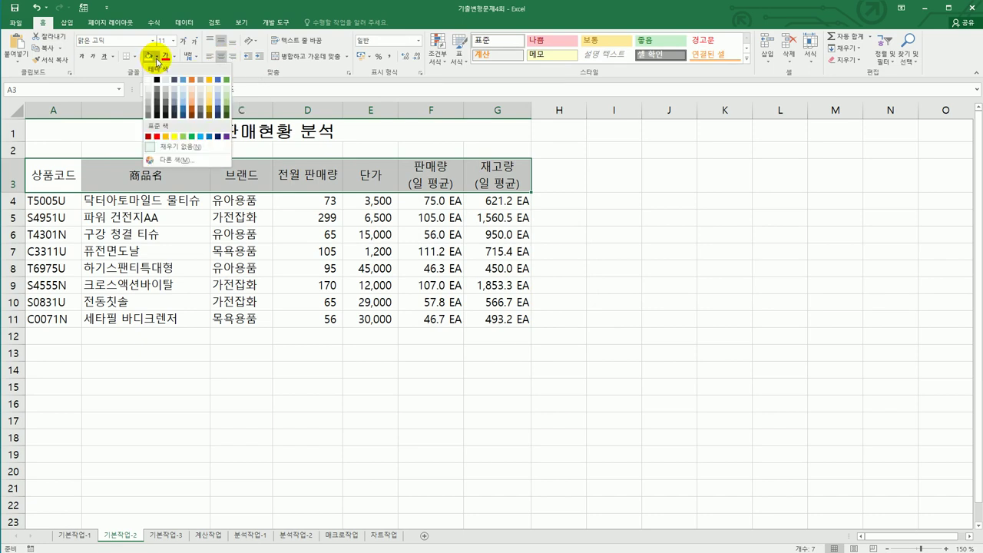
{"action": "left_click", "coordinate": [166, 138]}
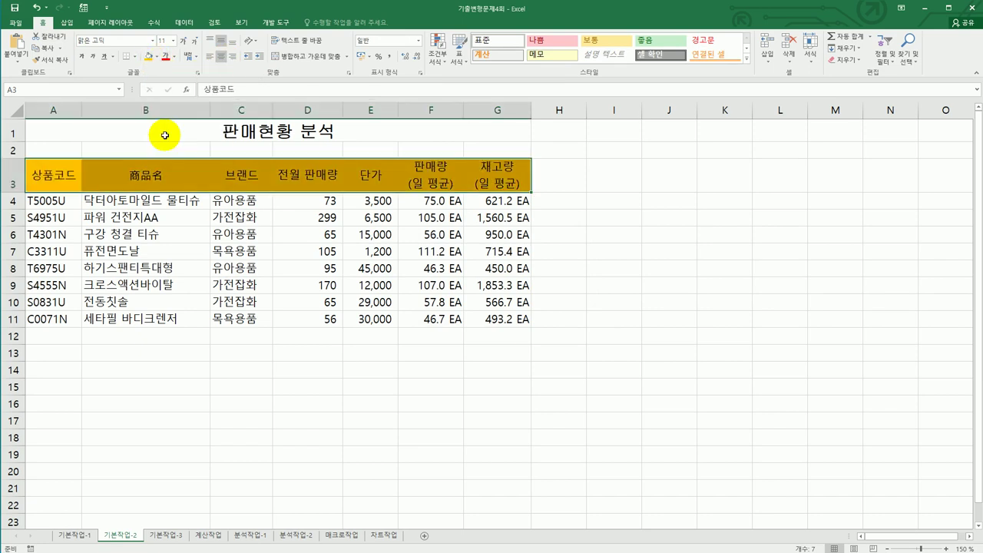
Apply all borders to the sales table range A3:G11
{"action": "left_click_drag", "start_coordinate": [71, 183], "coordinate": [485, 315]}
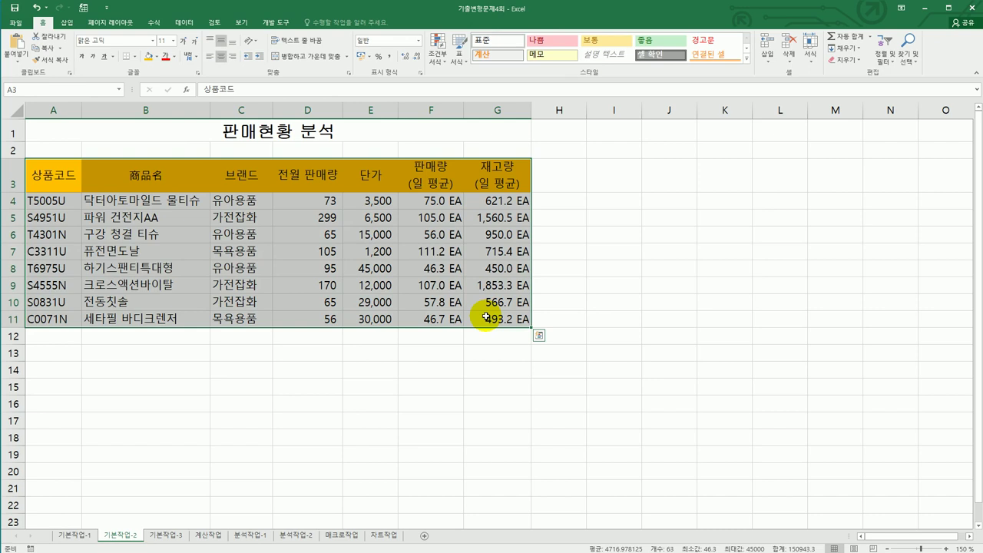
{"action": "left_click", "coordinate": [46, 24]}
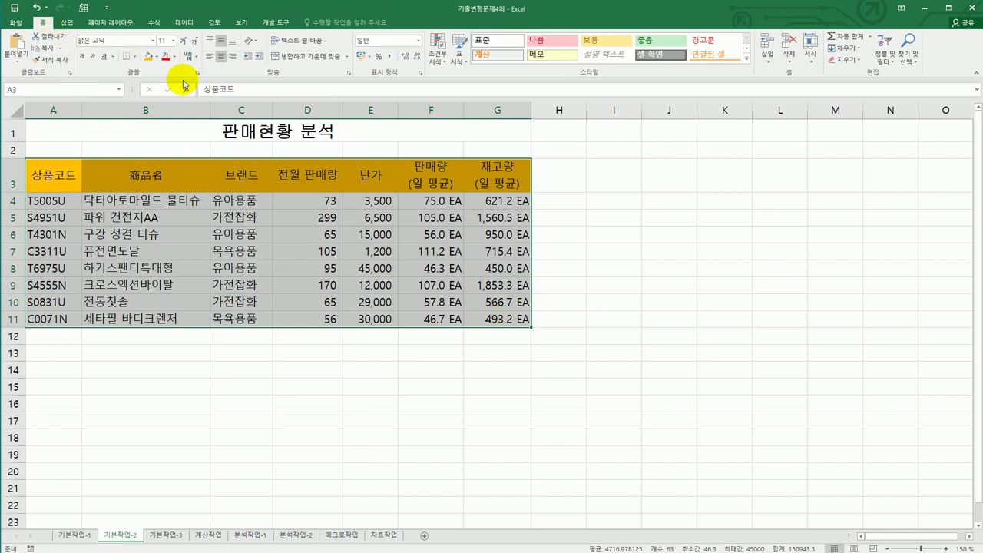
{"action": "left_click", "coordinate": [135, 57]}
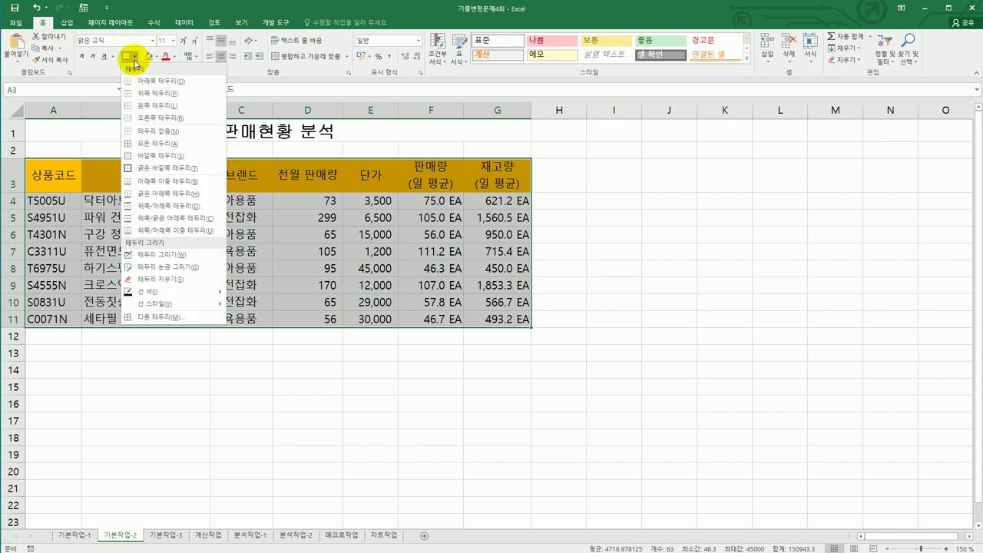
{"action": "left_click", "coordinate": [148, 143]}
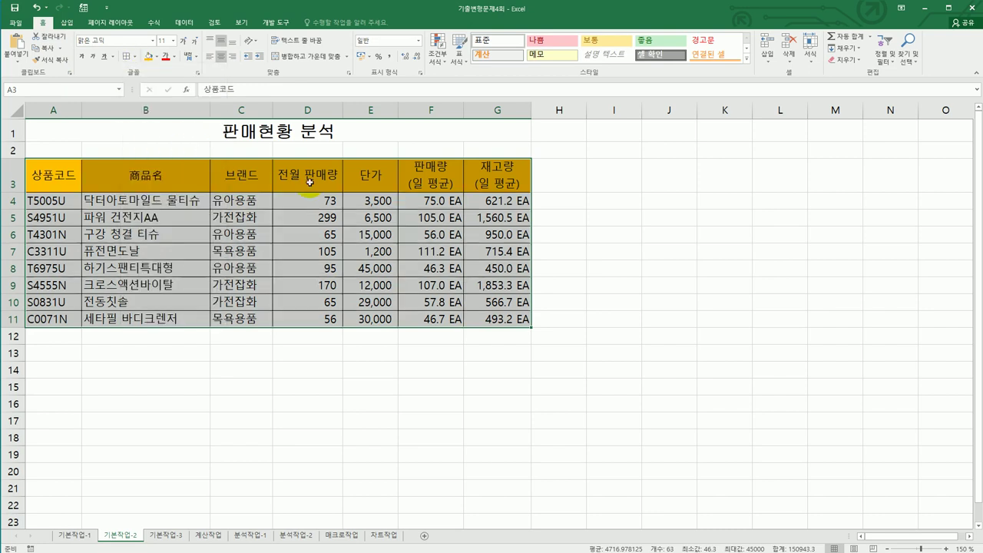
{"action": "left_click", "coordinate": [582, 301]}
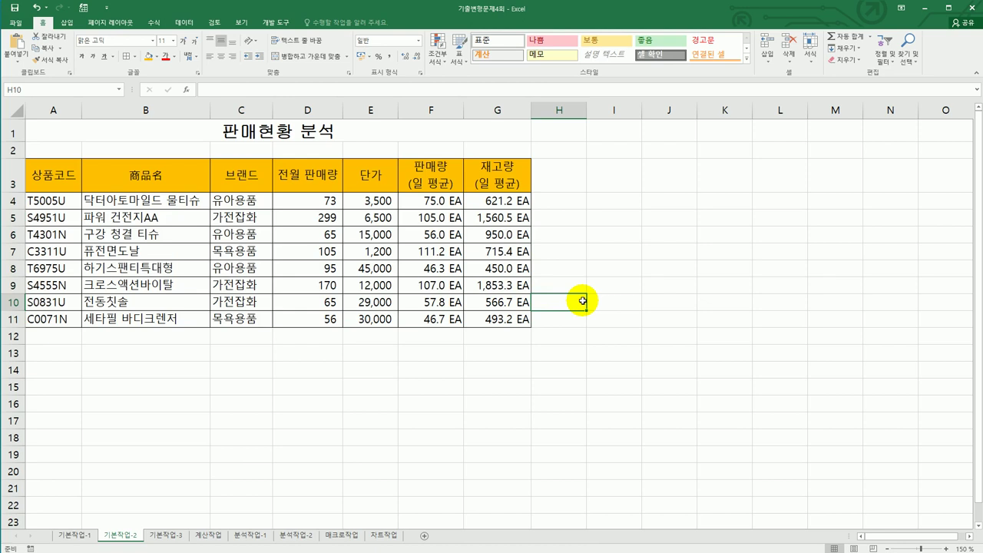
On the 기본작업-3 sheet, start a text file import of 과목코드 with cell A3 selected
{"action": "left_click", "coordinate": [167, 535]}
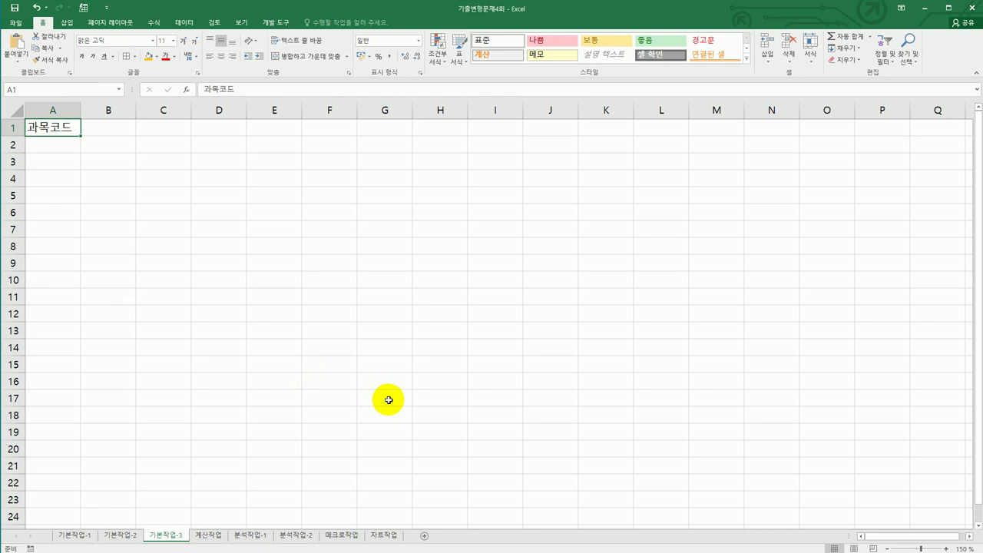
{"action": "left_click", "coordinate": [43, 165]}
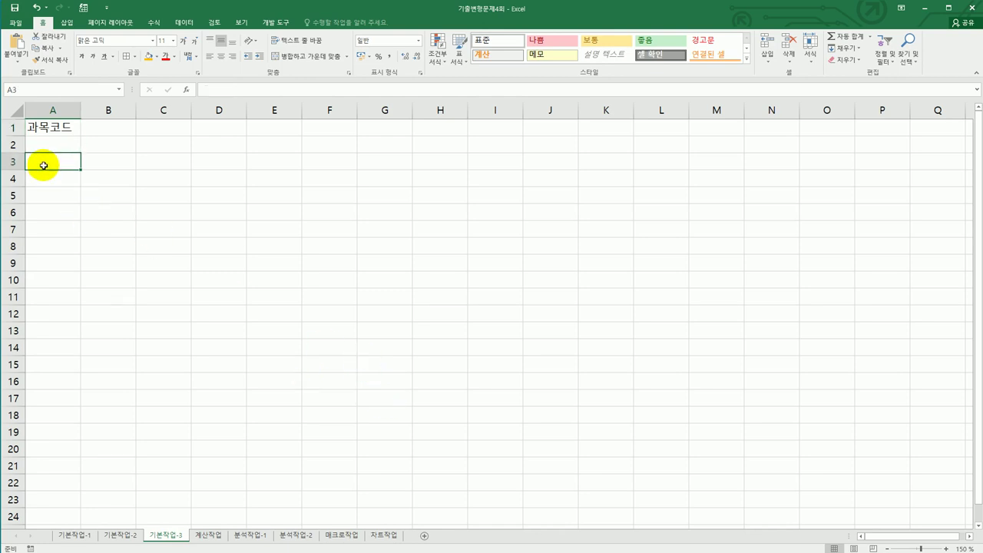
{"action": "left_click_drag", "start_coordinate": [44, 165], "coordinate": [344, 360]}
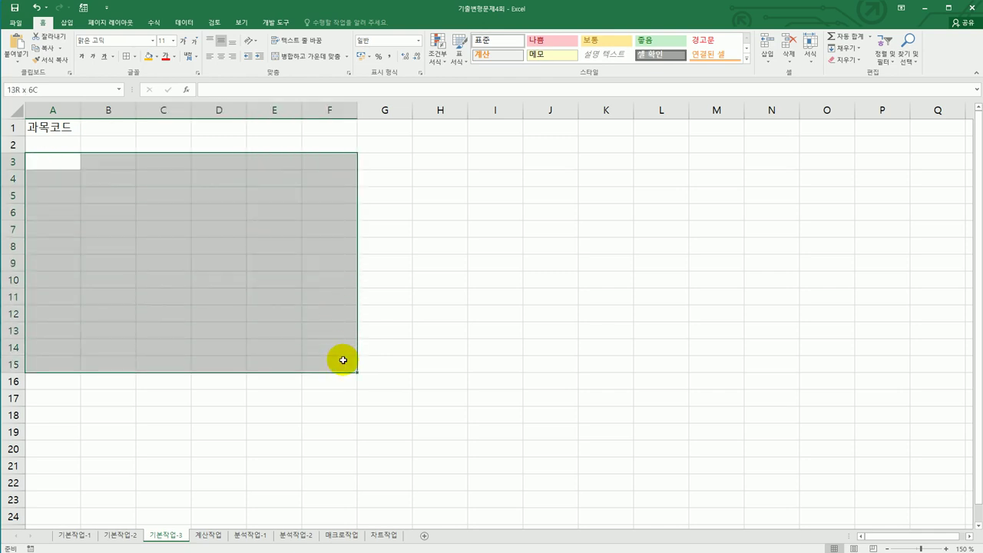
{"action": "left_click", "coordinate": [52, 167]}
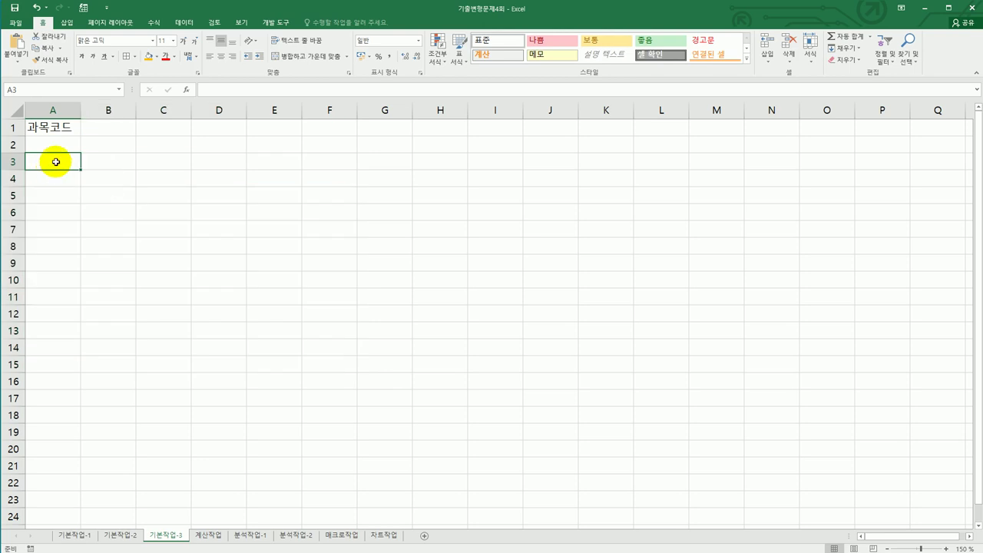
{"action": "left_click", "coordinate": [178, 26]}
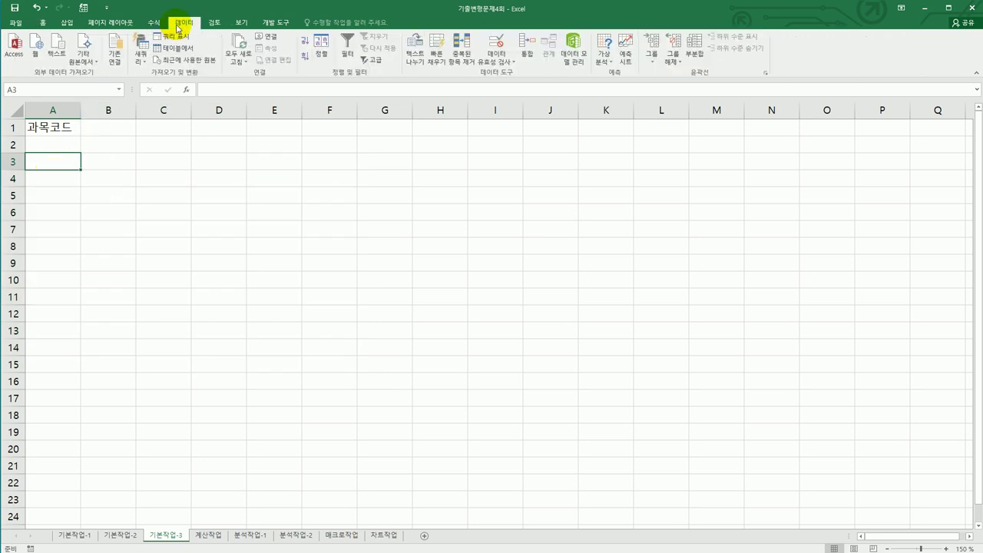
{"action": "left_click", "coordinate": [64, 60]}
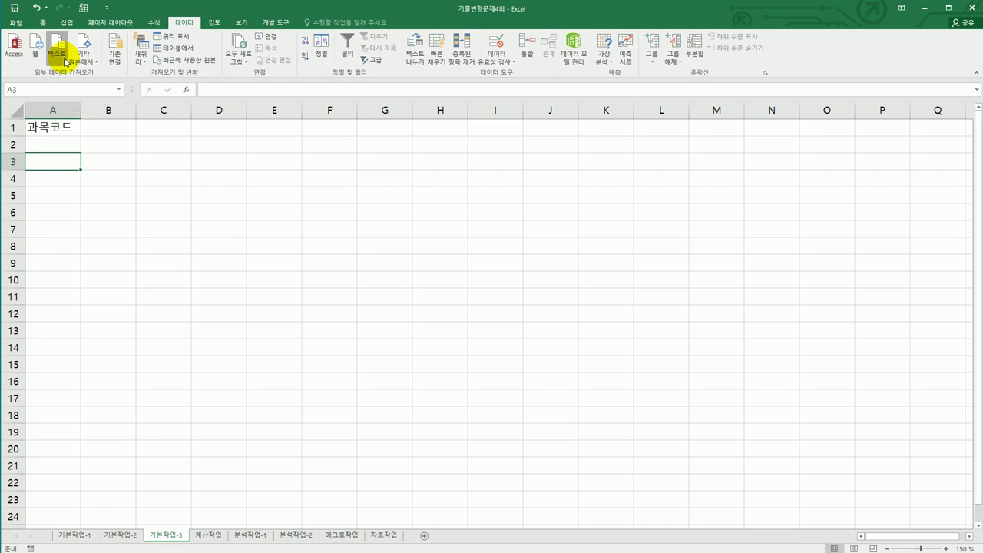
{"action": "left_click_drag", "start_coordinate": [213, 11], "coordinate": [441, 141]}
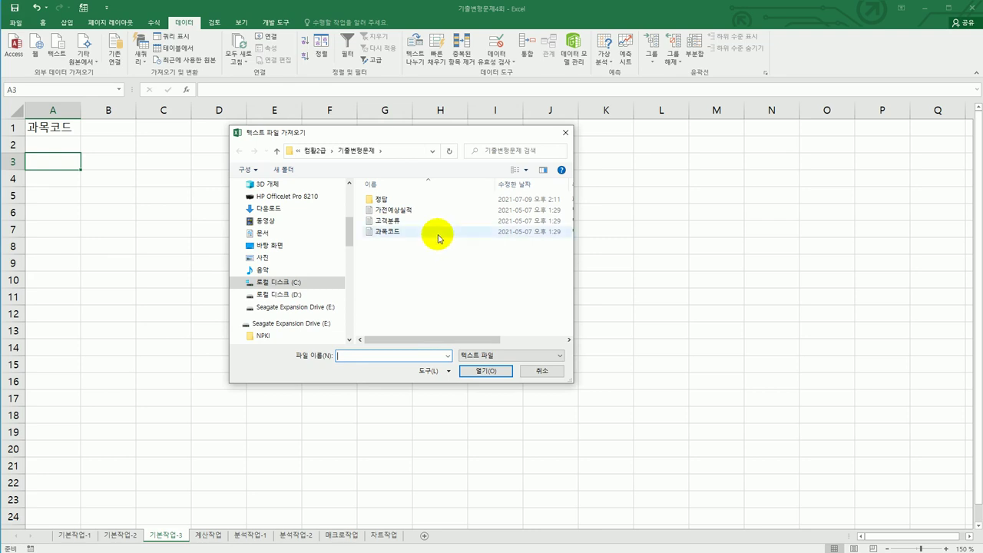
{"action": "left_click", "coordinate": [414, 232]}
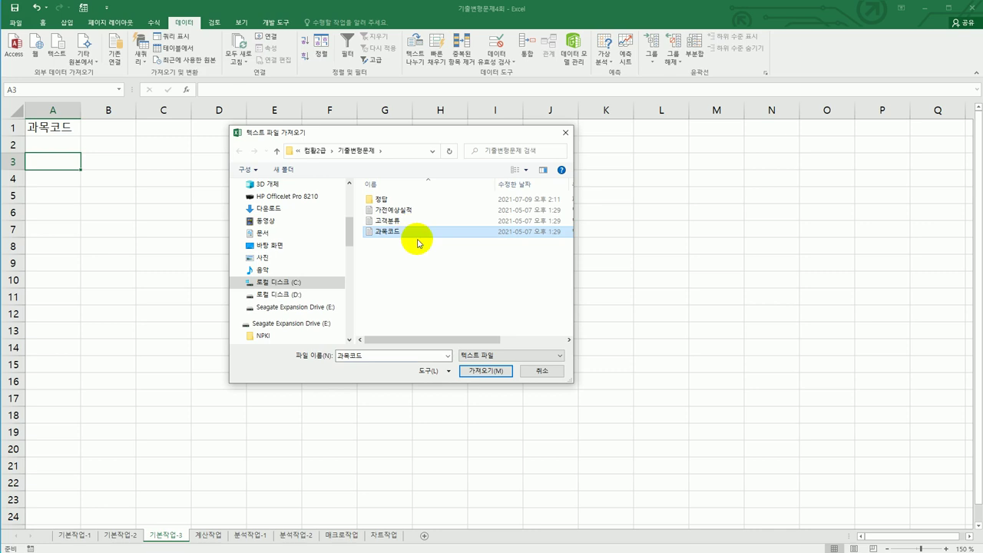
{"action": "left_click", "coordinate": [481, 372]}
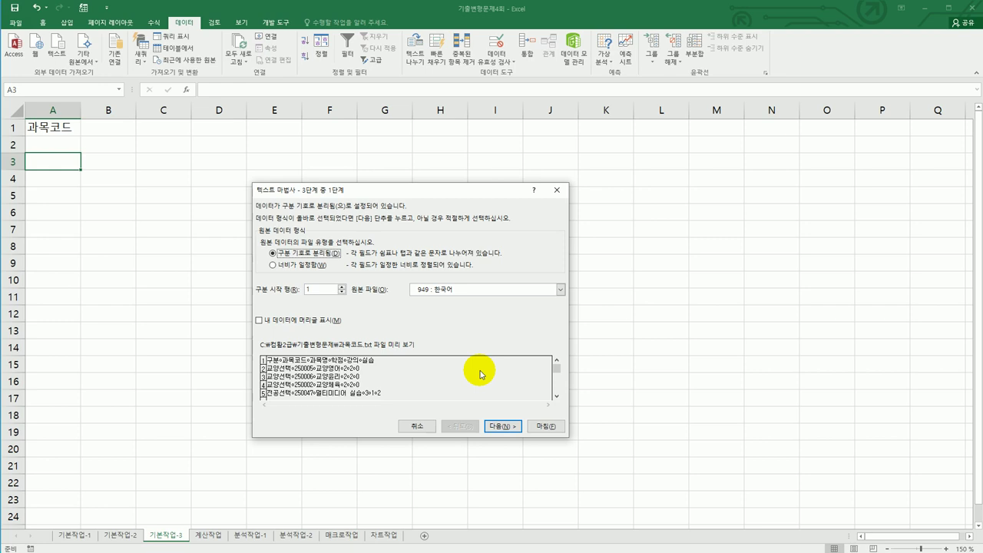
Import the text as tab-delimited data with general column formats into the existing worksheet at cell A3
{"action": "left_click", "coordinate": [505, 427]}
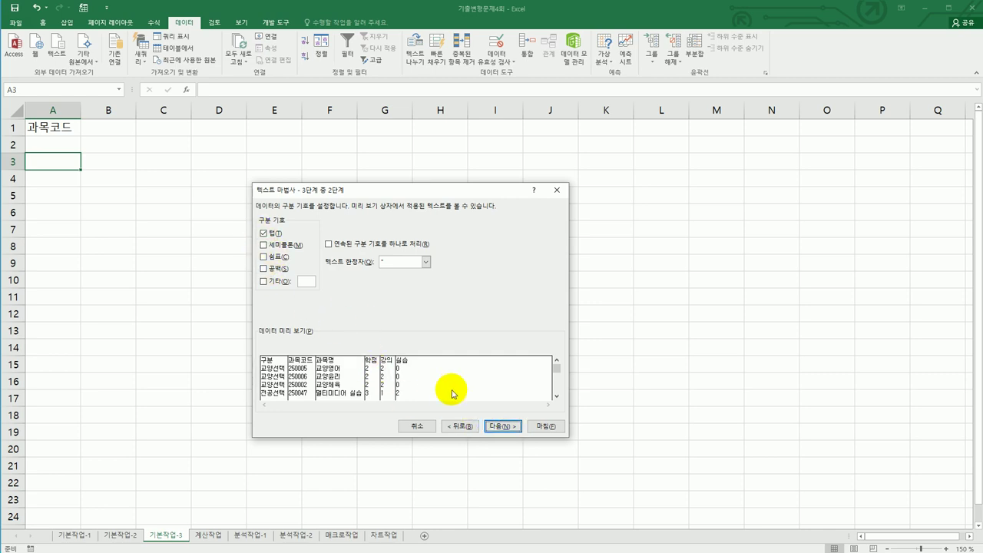
{"action": "left_click", "coordinate": [492, 429]}
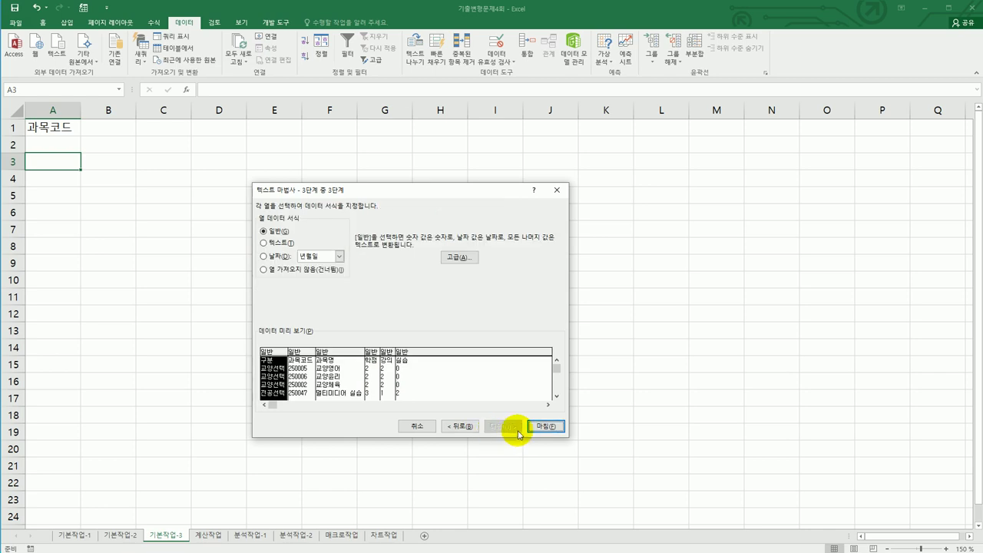
{"action": "left_click", "coordinate": [542, 426]}
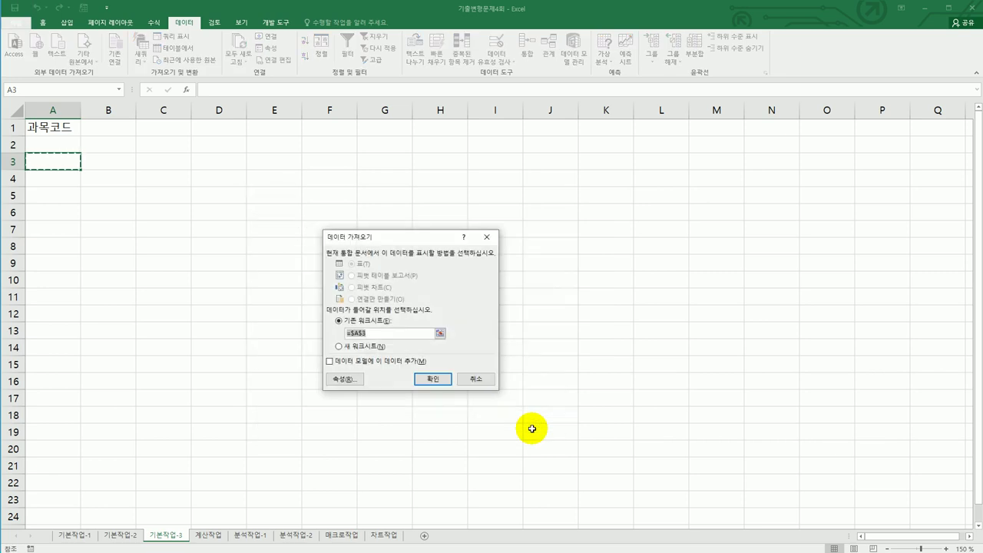
{"action": "left_click", "coordinate": [51, 162]}
{"action": "left_click", "coordinate": [432, 378]}
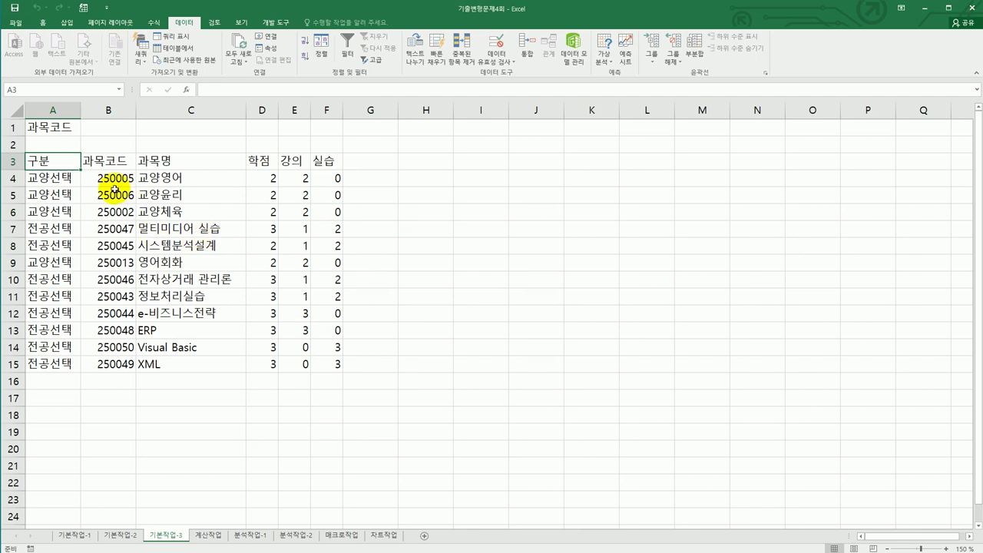
{"action": "left_click", "coordinate": [63, 164]}
{"action": "left_click_drag", "start_coordinate": [63, 164], "coordinate": [327, 367]}
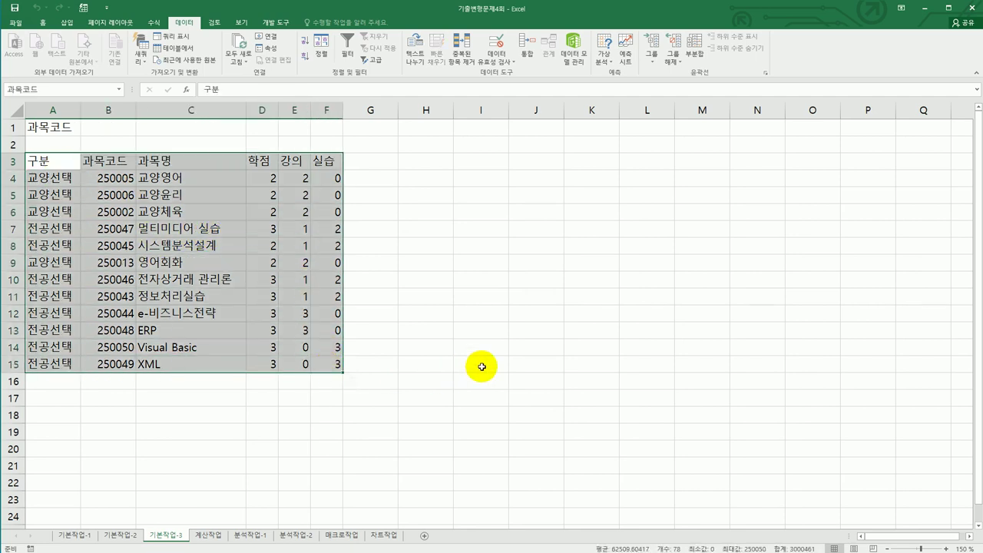
{"action": "left_click", "coordinate": [470, 366]}
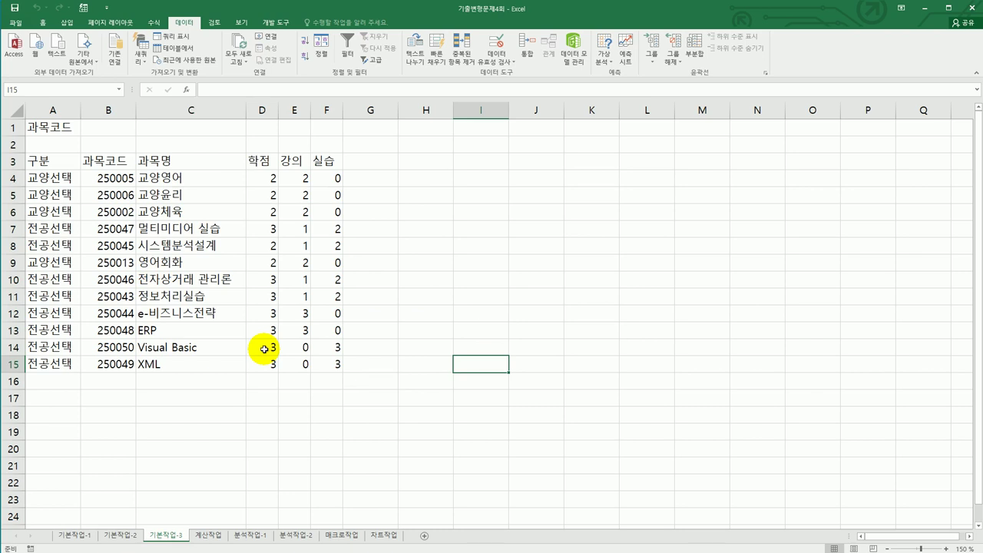
On the 계산작업 sheet, begin an IF formula in C3 with the condition DAY(B3)>=15
{"action": "left_click", "coordinate": [212, 538]}
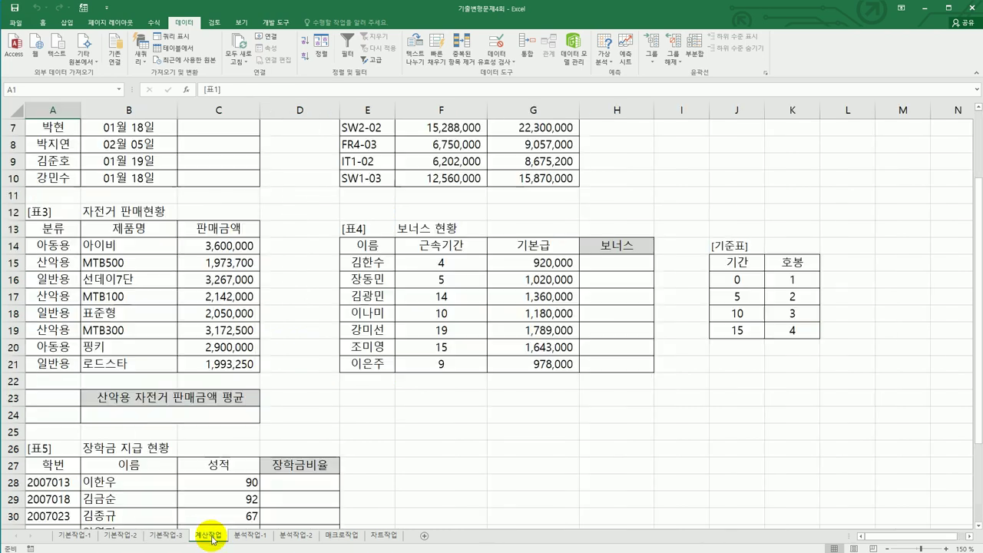
{"action": "scroll", "coordinate": [408, 395], "scroll_direction": "up", "scroll_amount": 2}
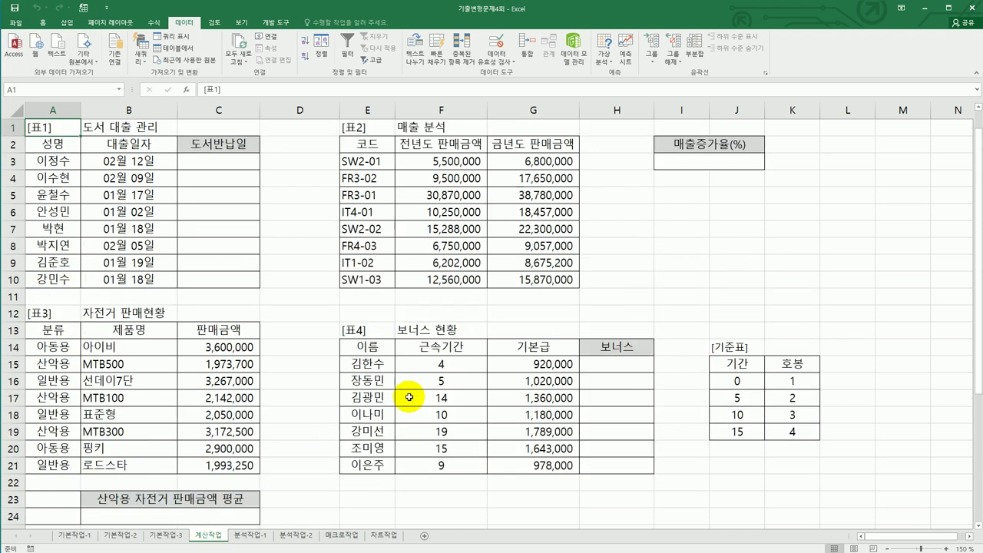
{"action": "left_click", "coordinate": [220, 162]}
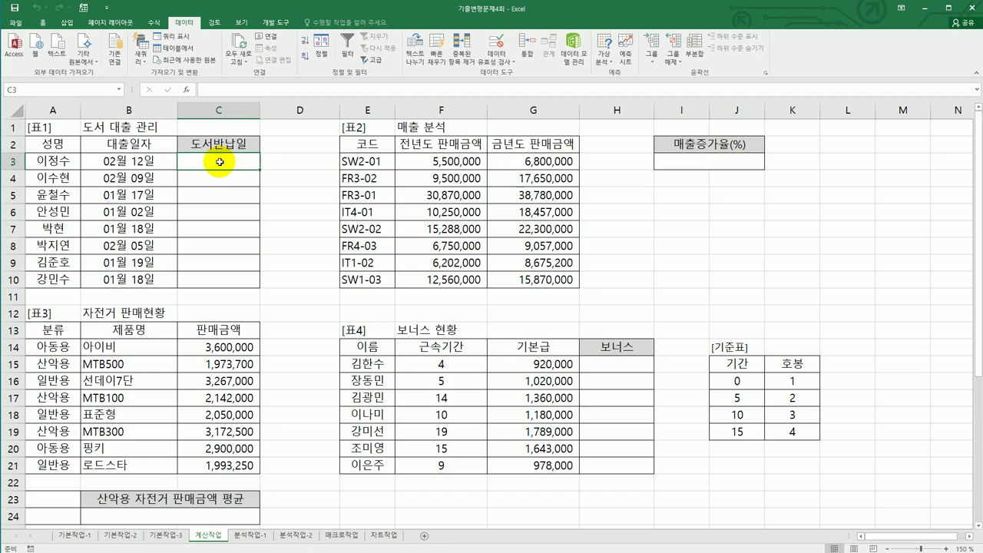
{"action": "type", "text": "="}
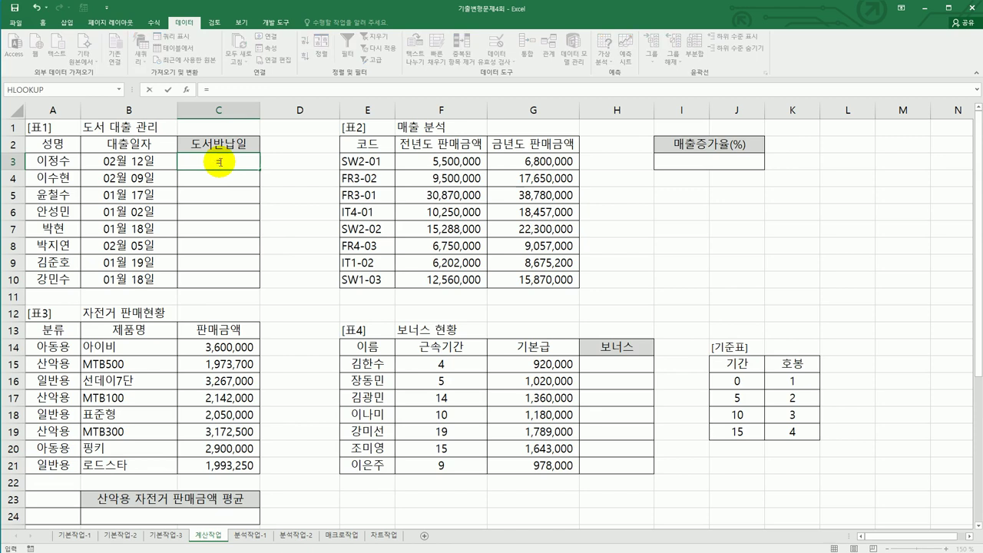
{"action": "type", "text": "IF"}
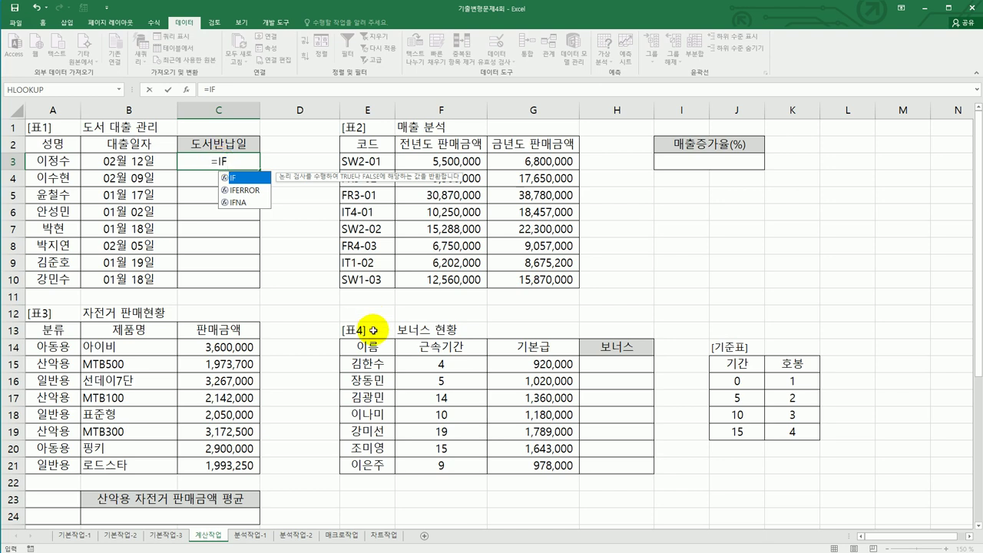
{"action": "double_click", "coordinate": [239, 179]}
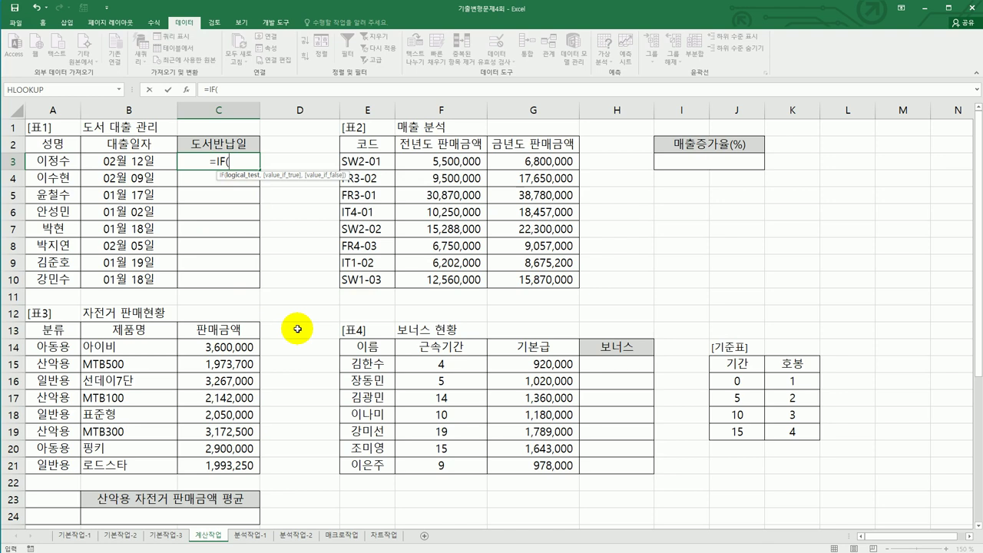
{"action": "type", "text": "DAY("}
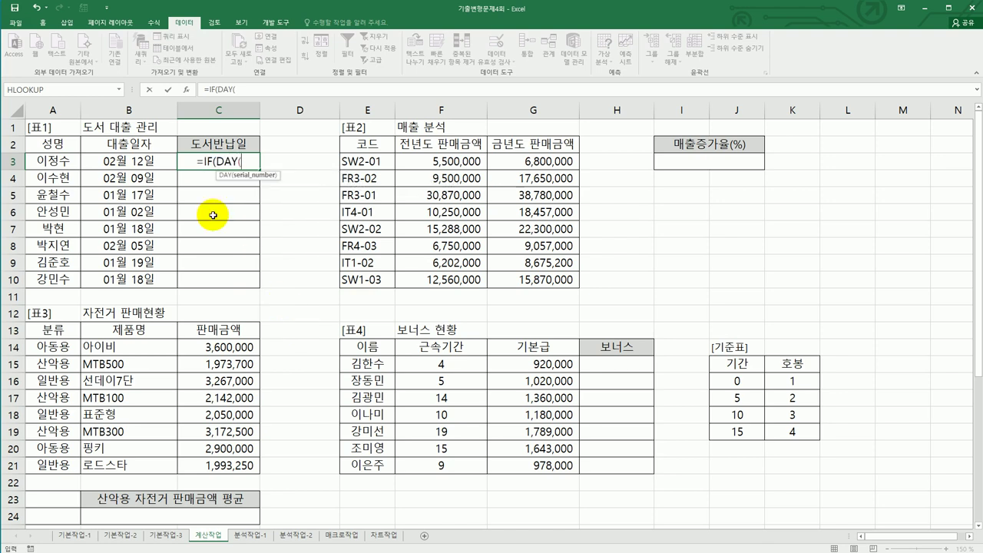
{"action": "left_click", "coordinate": [152, 164]}
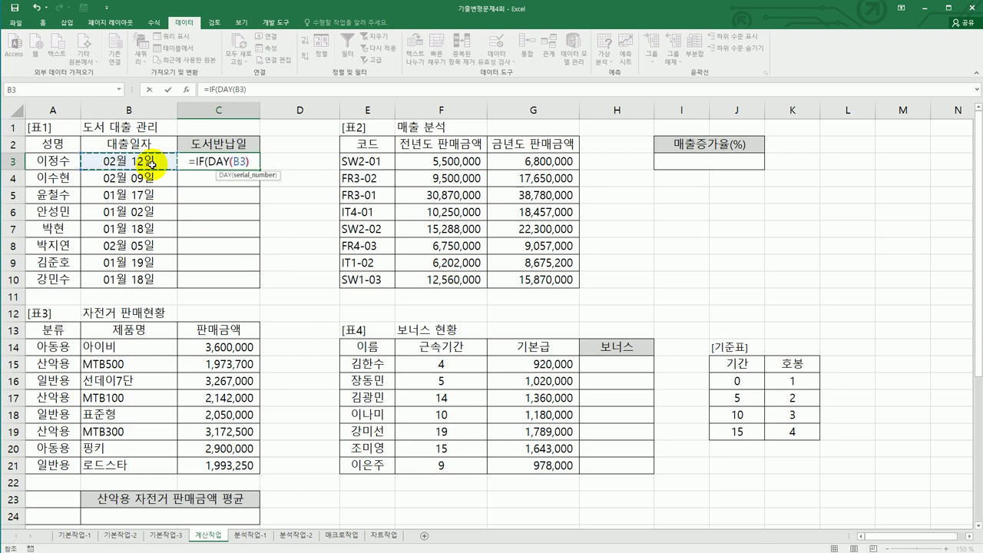
{"action": "type", "text": ")"}
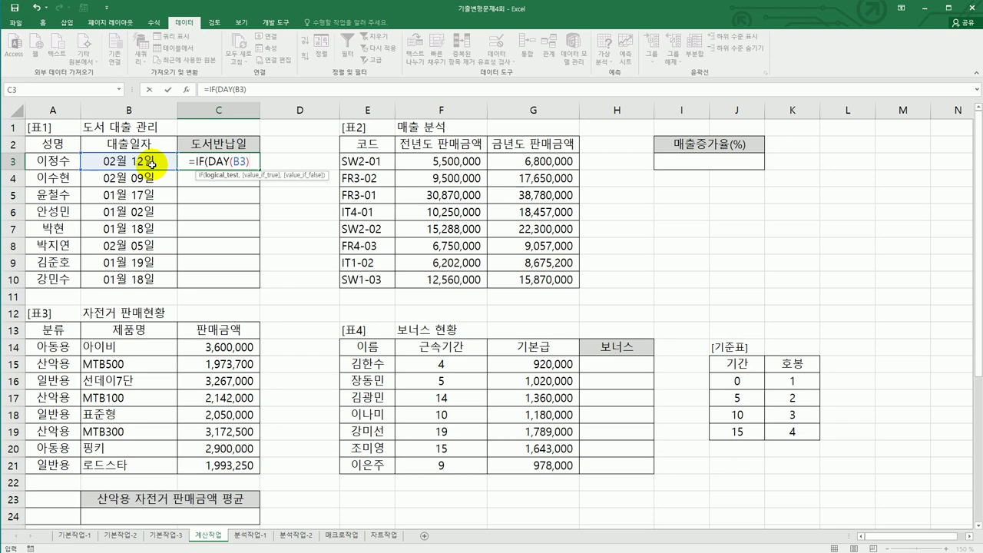
{"action": "type", "text": ">=15,"}
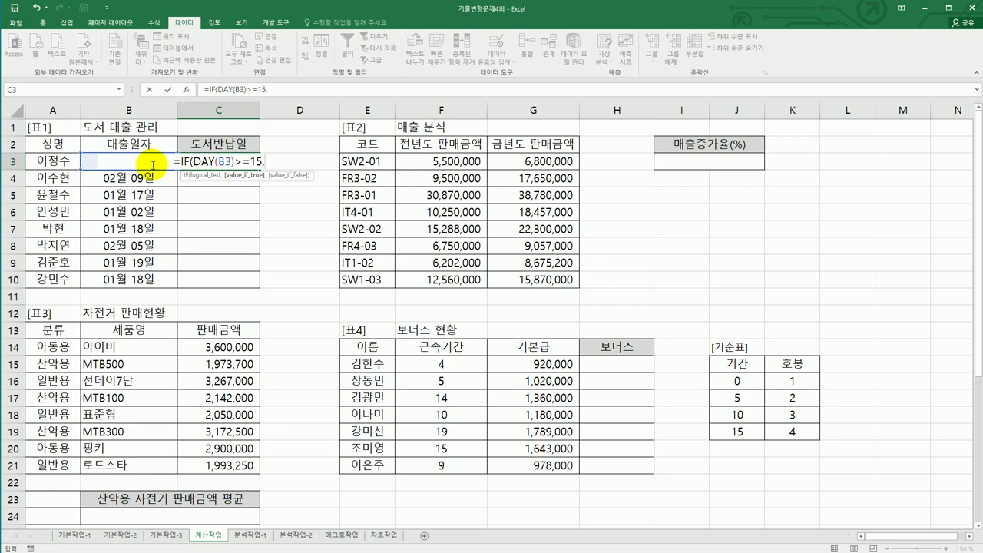
Complete the IF formula in C3 with B3+10 when true and B3+7 otherwise, and fill it down to C10
{"action": "left_click", "coordinate": [91, 165]}
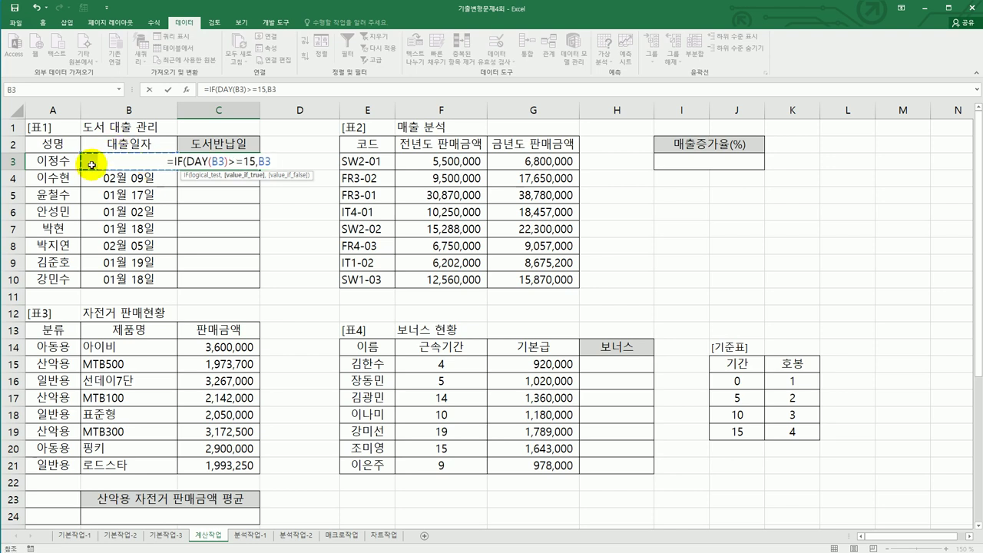
{"action": "type", "text": "+10,"}
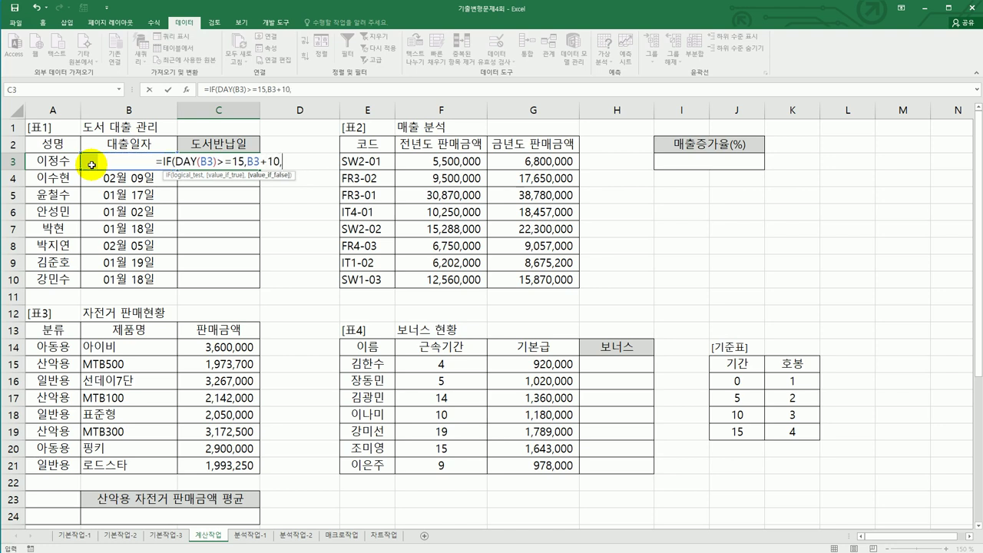
{"action": "left_click", "coordinate": [91, 164]}
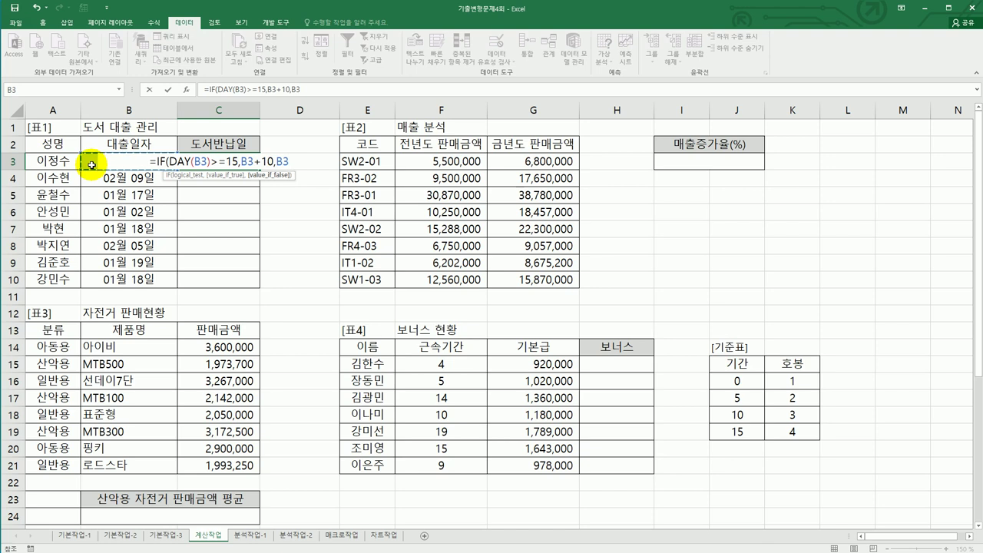
{"action": "type", "text": "+7"}
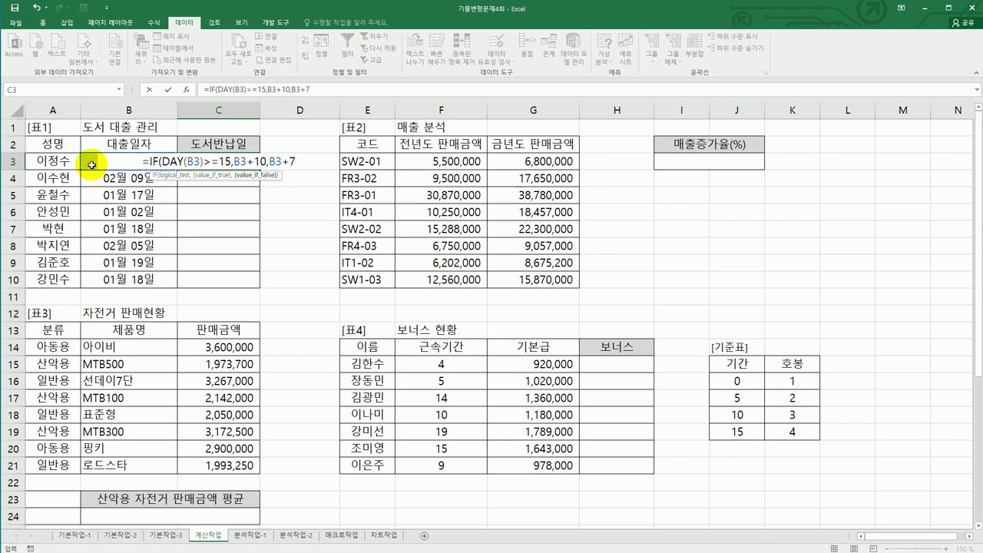
{"action": "type", "text": ")"}
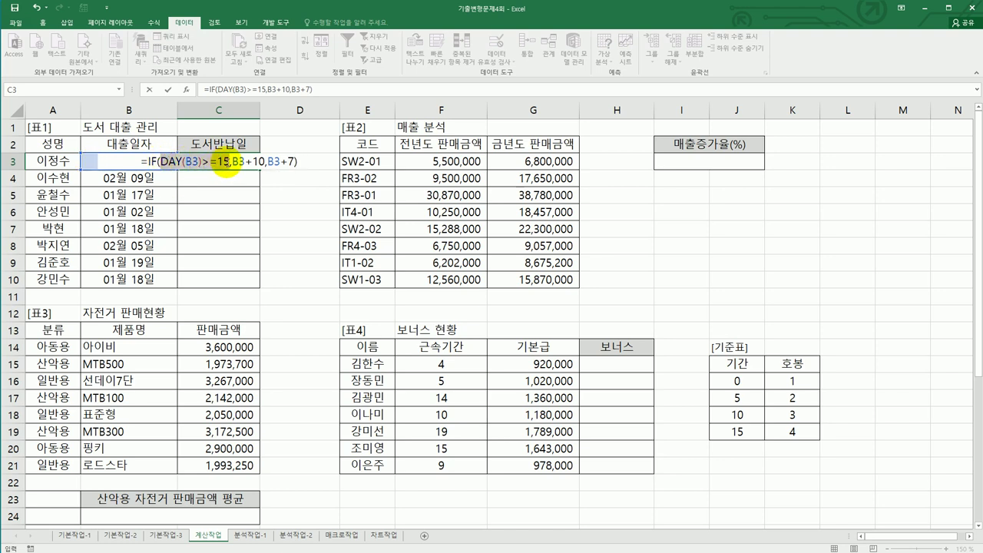
{"action": "left_click", "coordinate": [228, 162]}
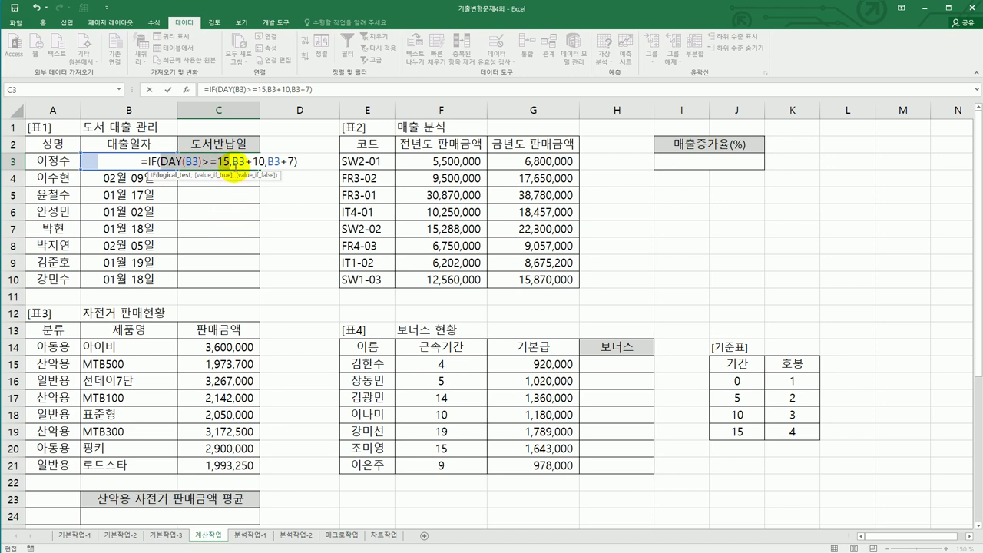
{"action": "left_click_drag", "start_coordinate": [232, 162], "coordinate": [293, 162]}
{"action": "left_click", "coordinate": [264, 162]}
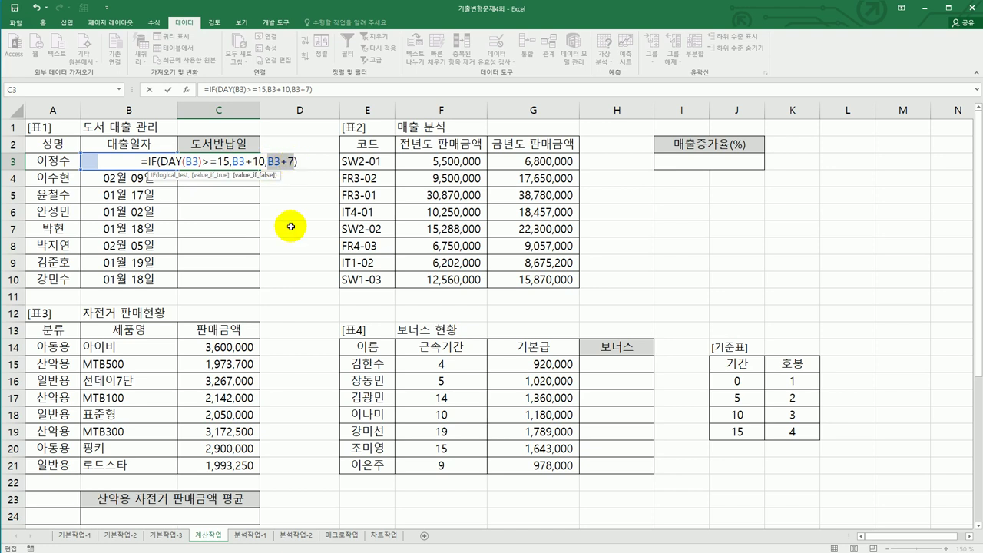
{"action": "key", "text": "Return"}
{"action": "left_click", "coordinate": [254, 163]}
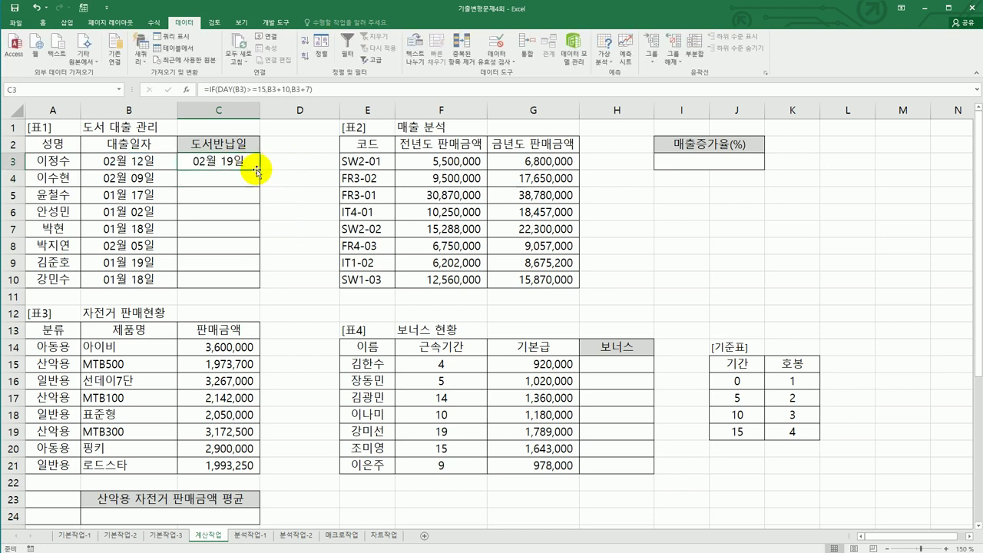
{"action": "left_click_drag", "start_coordinate": [260, 168], "coordinate": [254, 289]}
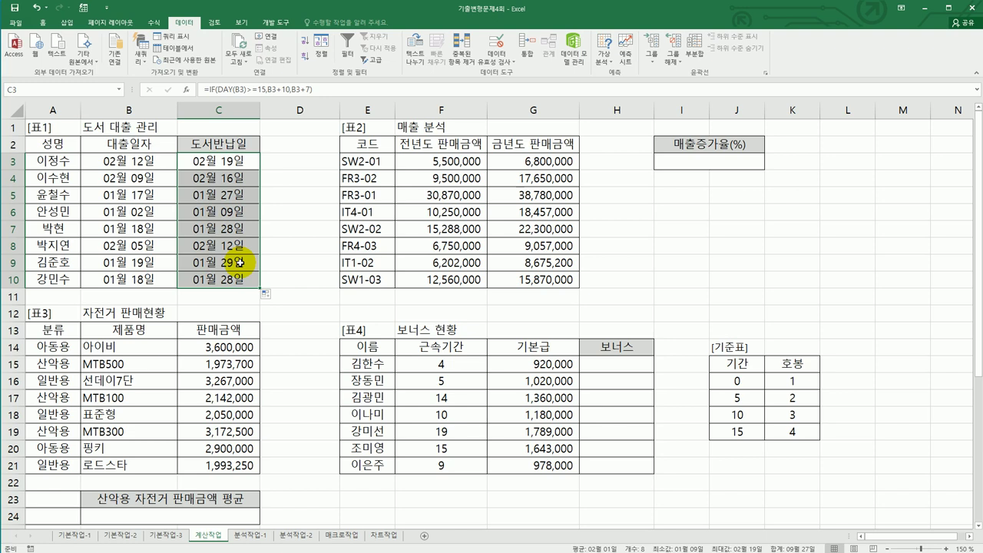
Enter the formula =SUM(G3:G10)/SUM(F3:F10)*100 in the 매출증가율(%) cell I3
{"action": "left_click", "coordinate": [673, 161]}
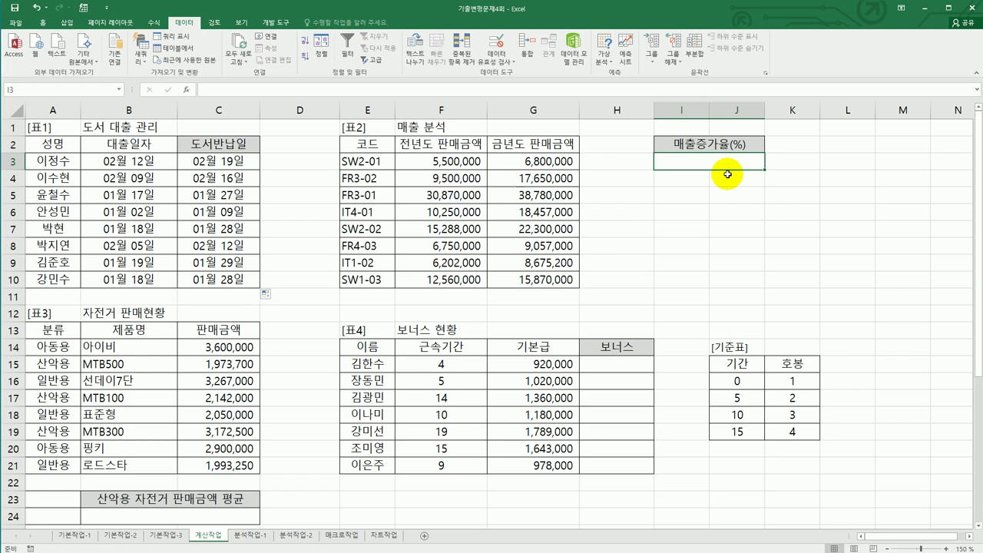
{"action": "type", "text": "="}
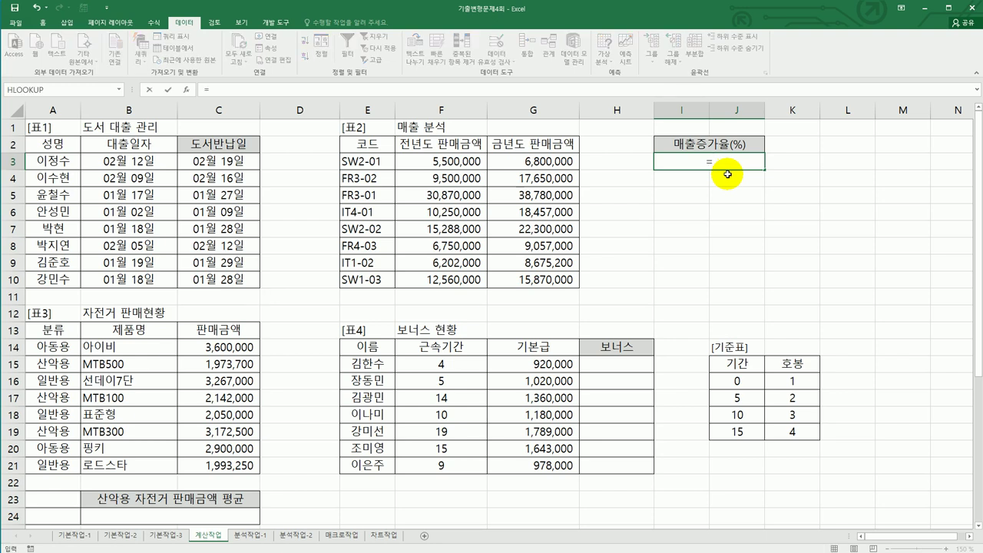
{"action": "type", "text": "SUM("}
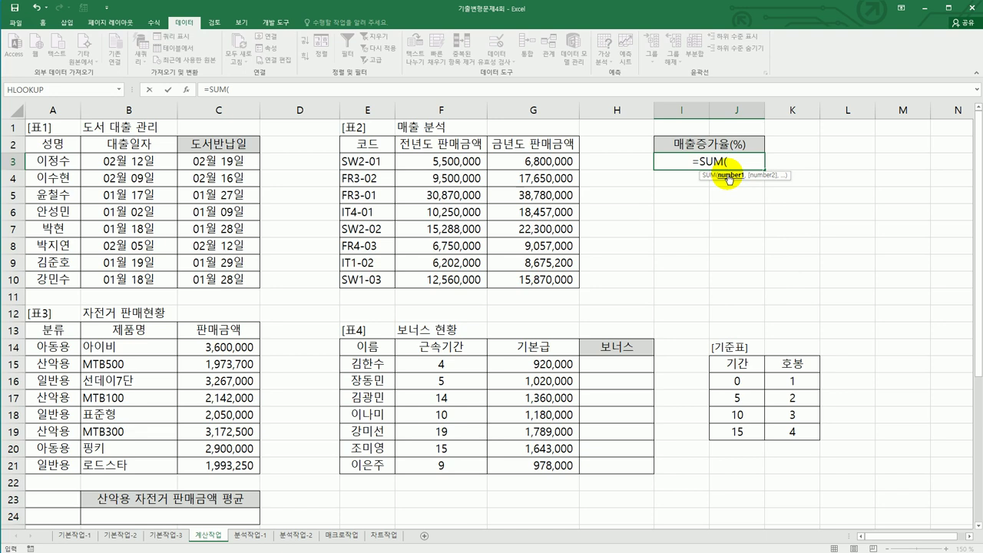
{"action": "left_click_drag", "start_coordinate": [564, 160], "coordinate": [556, 279]}
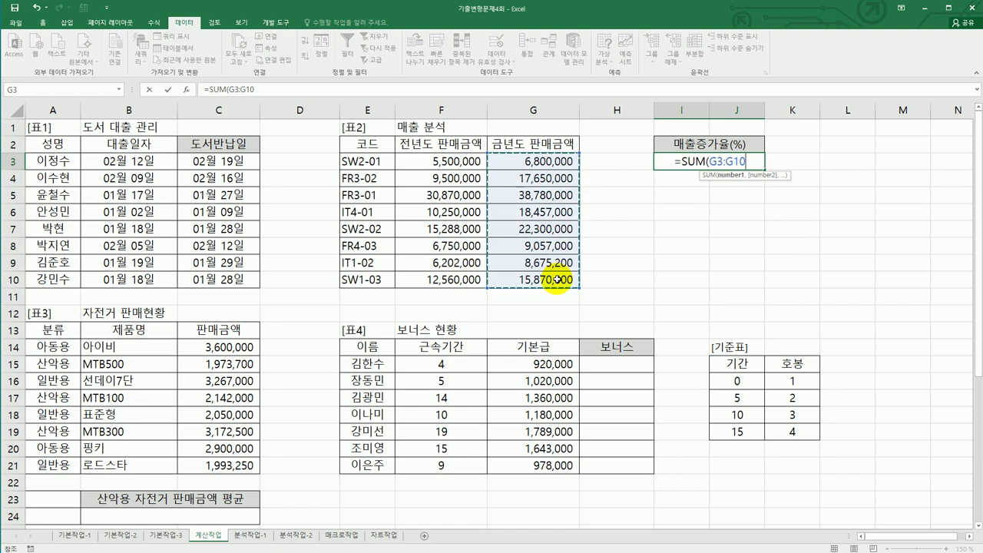
{"action": "type", "text": ")/"}
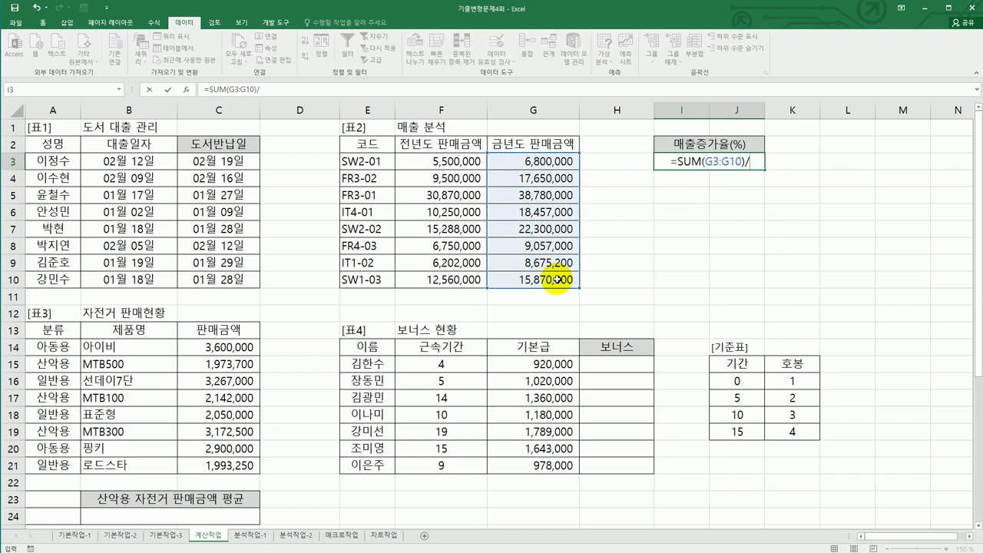
{"action": "type", "text": "SUM("}
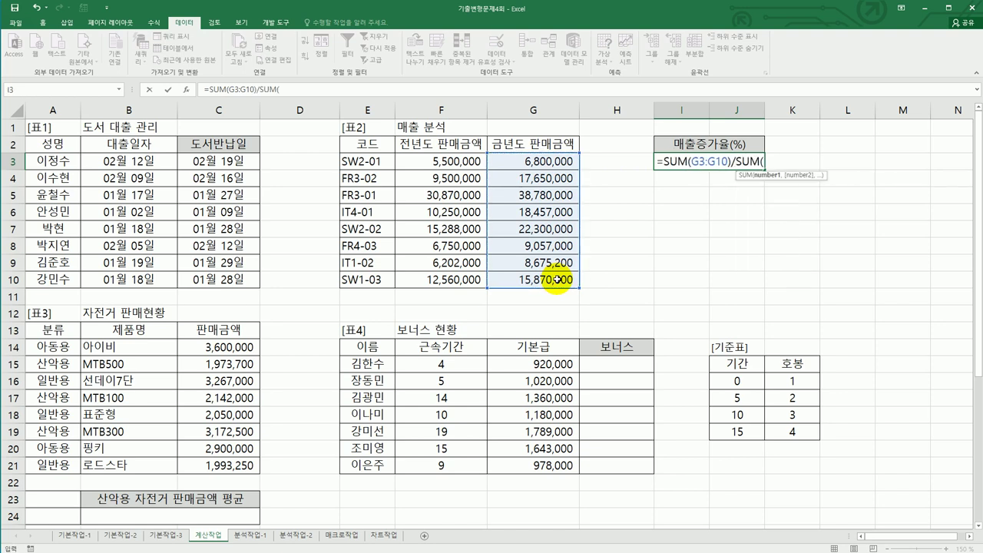
{"action": "left_click_drag", "start_coordinate": [419, 165], "coordinate": [434, 281]}
{"action": "type", "text": ")"}
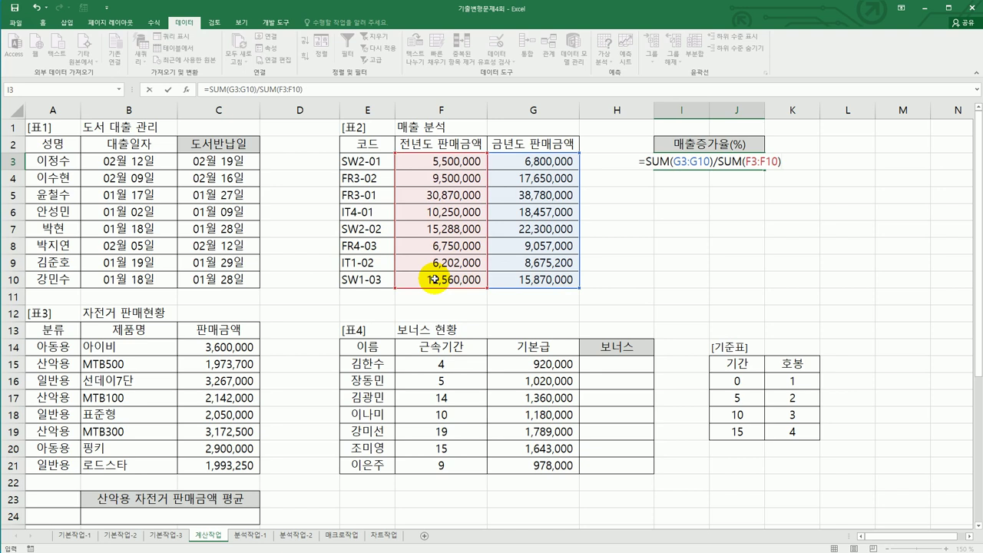
{"action": "type", "text": "*100"}
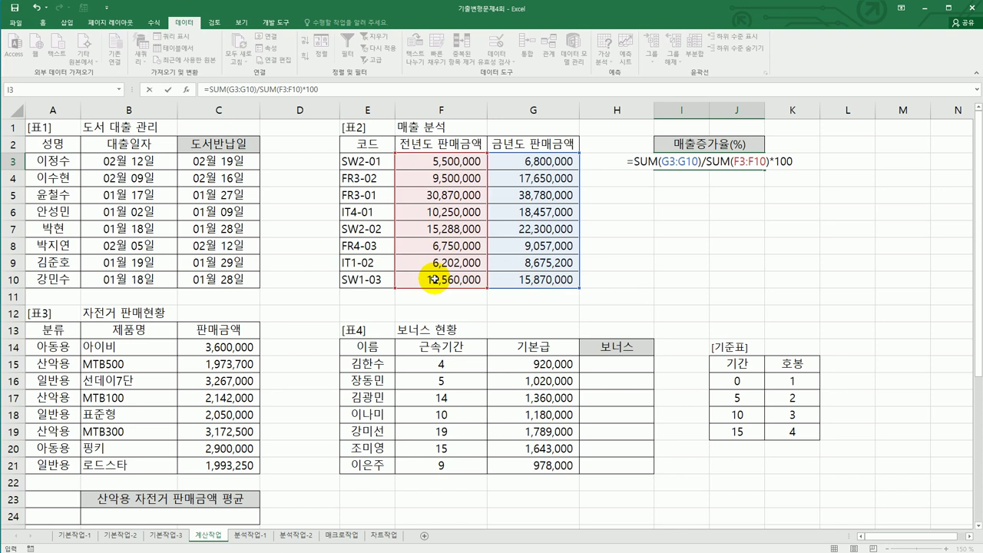
{"action": "key", "text": "Return"}
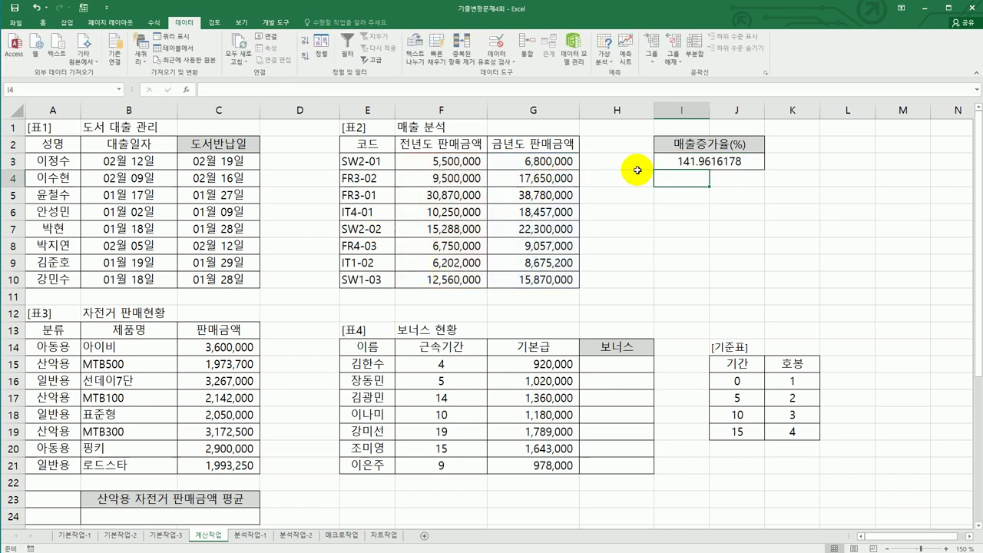
Wrap the I3 growth-rate formula in ROUND with 2 decimal places
{"action": "left_click", "coordinate": [672, 163]}
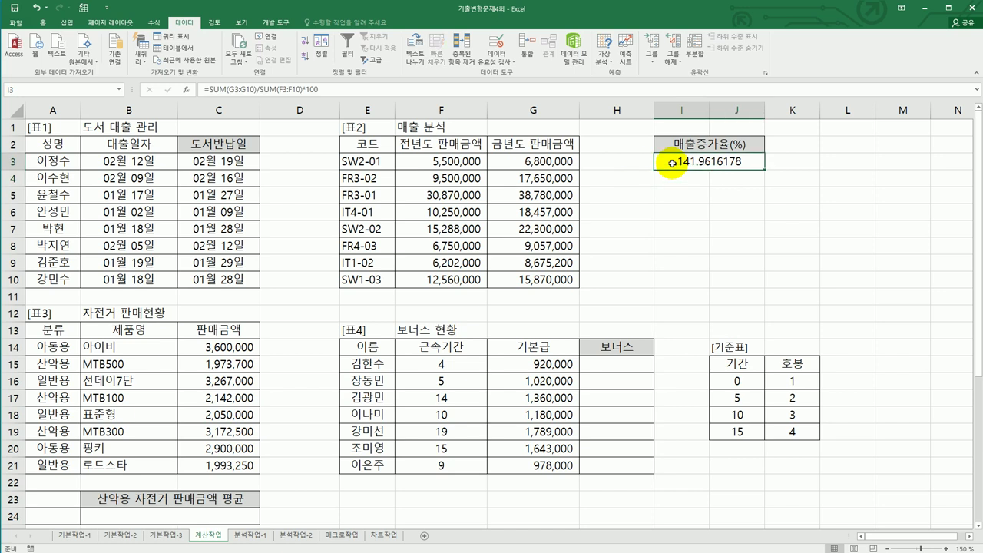
{"action": "double_click", "coordinate": [672, 163]}
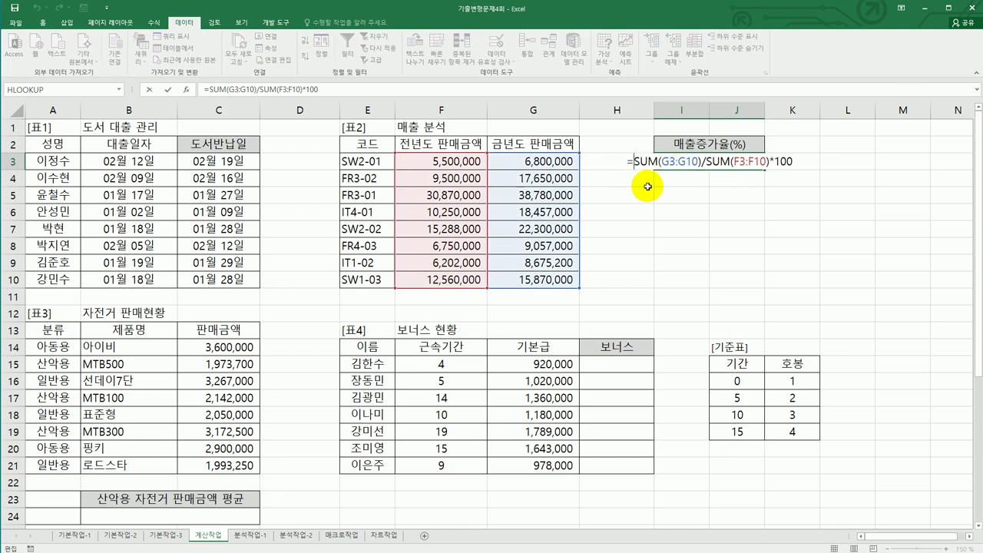
{"action": "type", "text": "ROUND"}
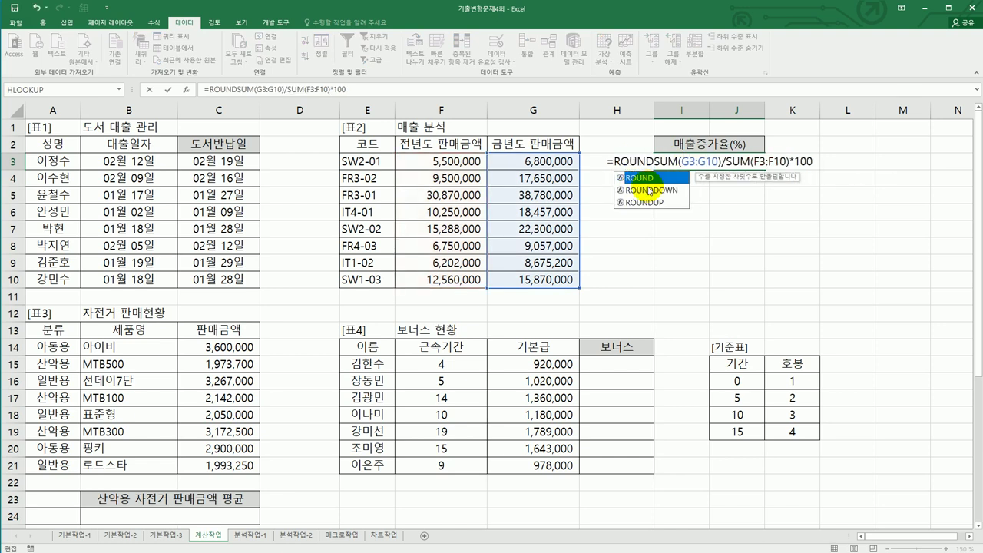
{"action": "type", "text": "("}
{"action": "type", "text": ",2)"}
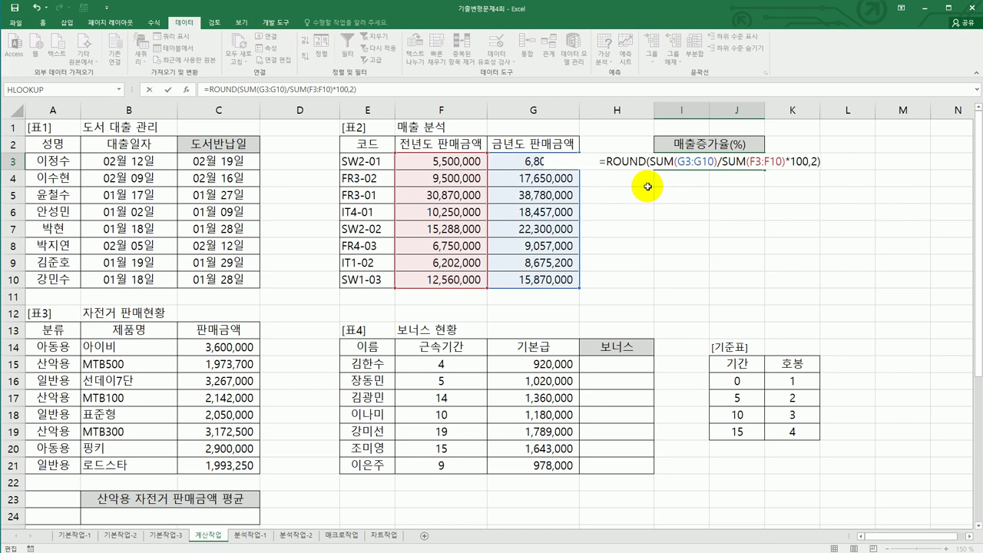
{"action": "key", "text": "Return"}
{"action": "key", "text": "Up"}
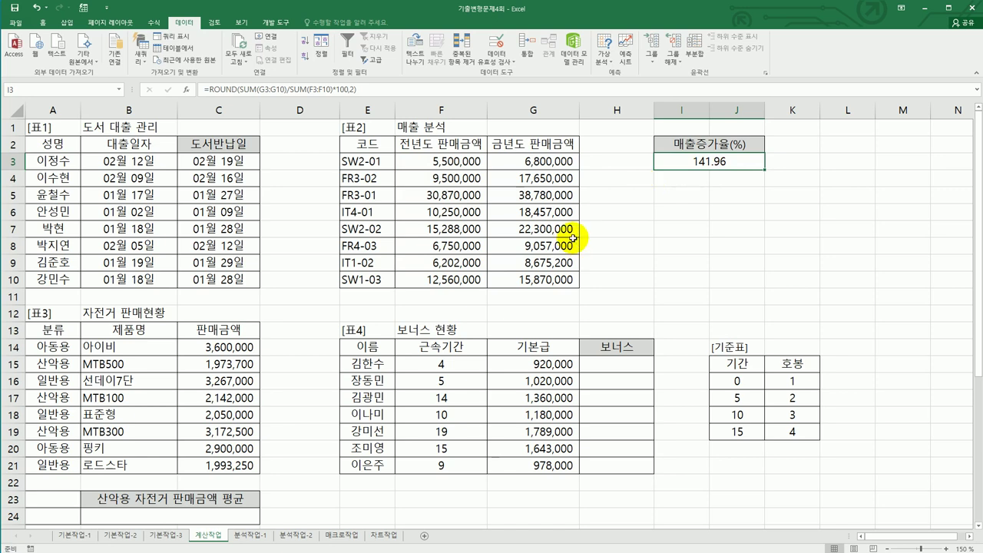
Copy the 분류 header in A13 and 산악용 in A15 into A23:A24 as the criteria range
{"action": "scroll", "coordinate": [143, 351], "scroll_direction": "down", "scroll_amount": 1}
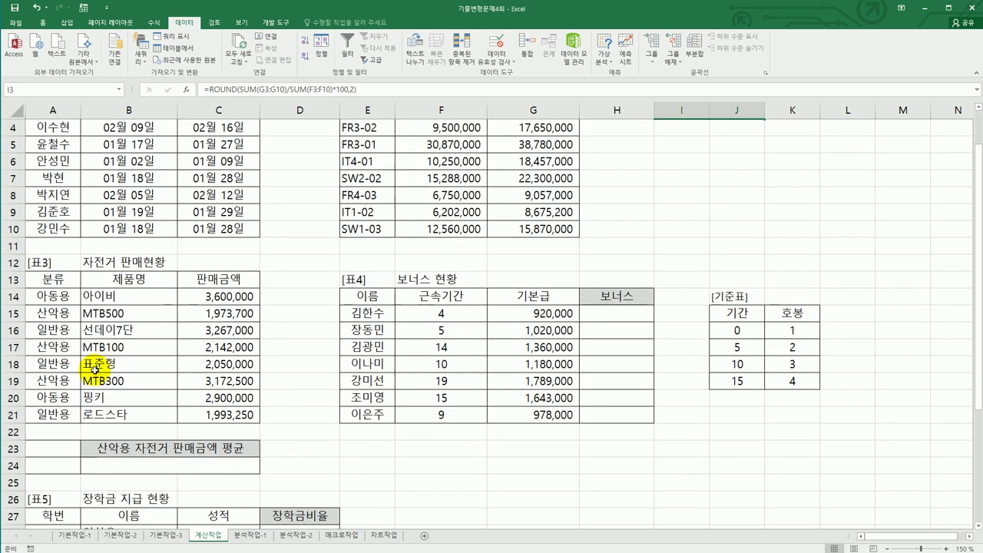
{"action": "left_click", "coordinate": [52, 280]}
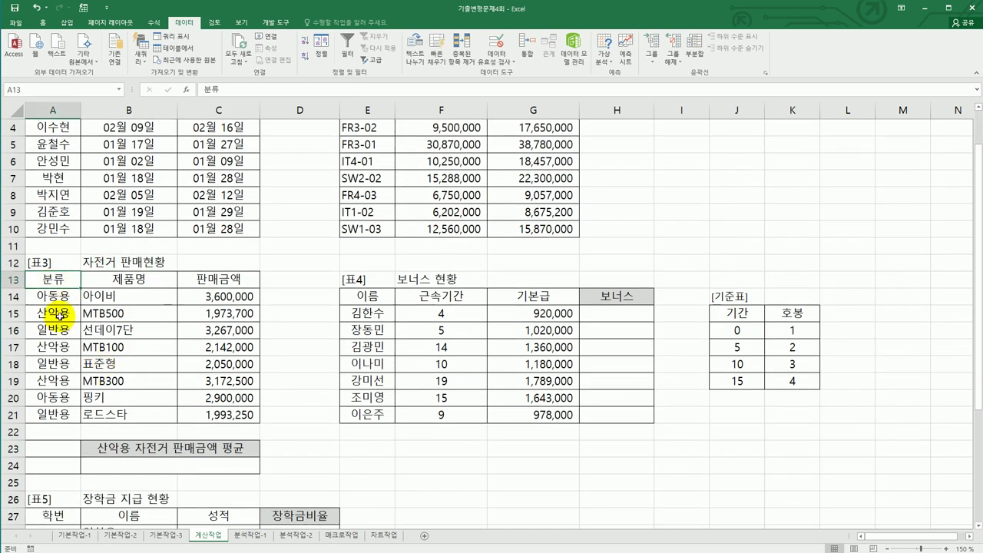
{"action": "left_click", "coordinate": [59, 314], "text": "ctrl"}
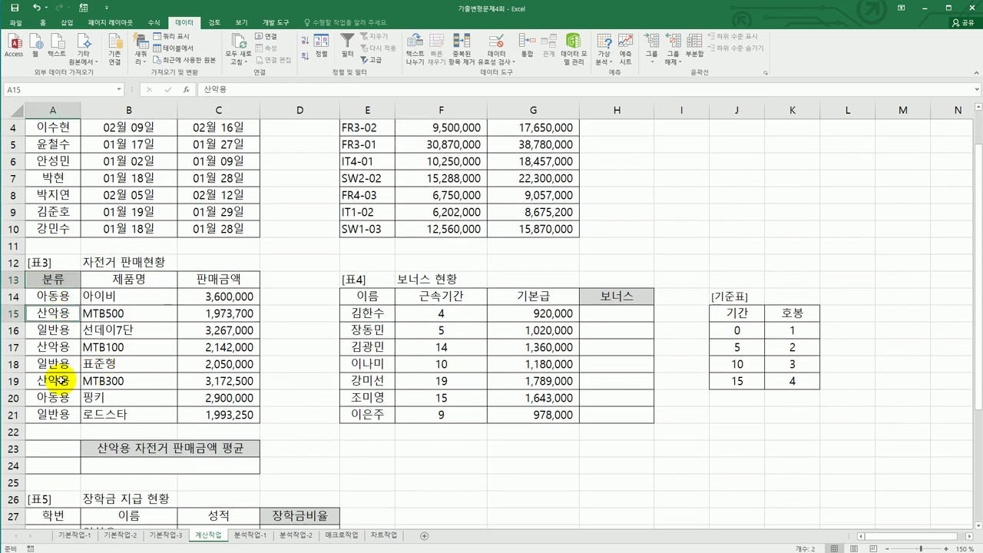
{"action": "key", "text": "ctrl+c"}
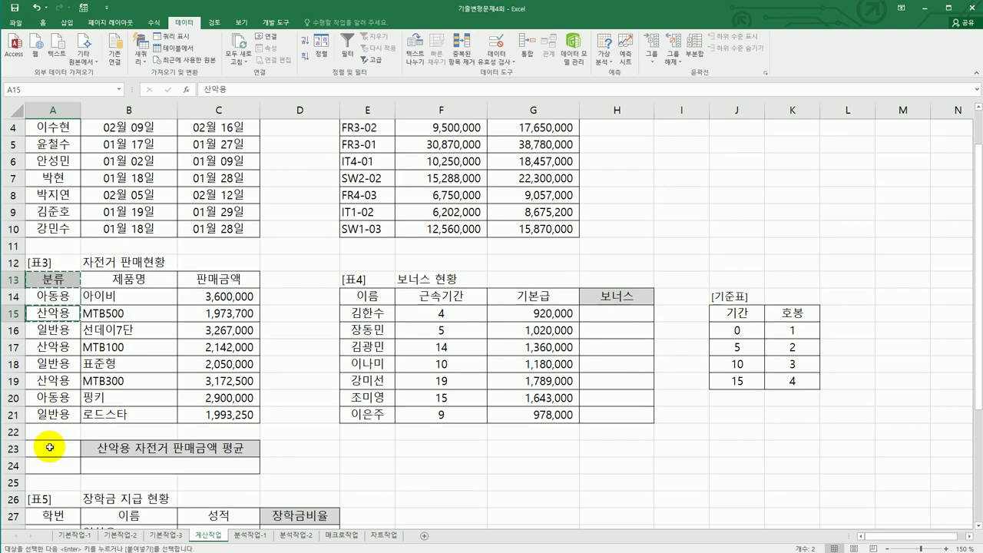
{"action": "left_click", "coordinate": [50, 448]}
{"action": "key", "text": "ctrl+v"}
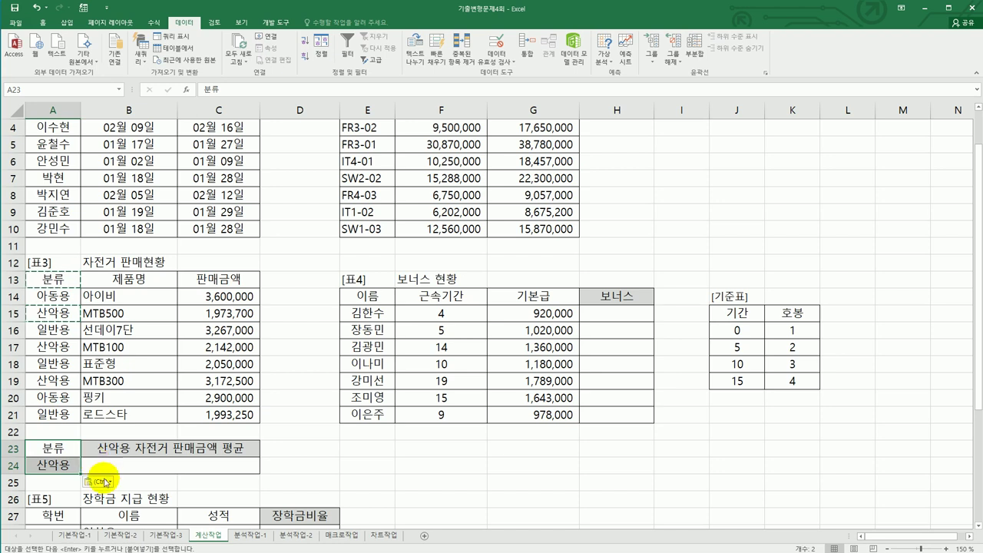
Begin a DAVERAGE formula in B24 with A13:C21 as the database range
{"action": "left_click", "coordinate": [122, 470]}
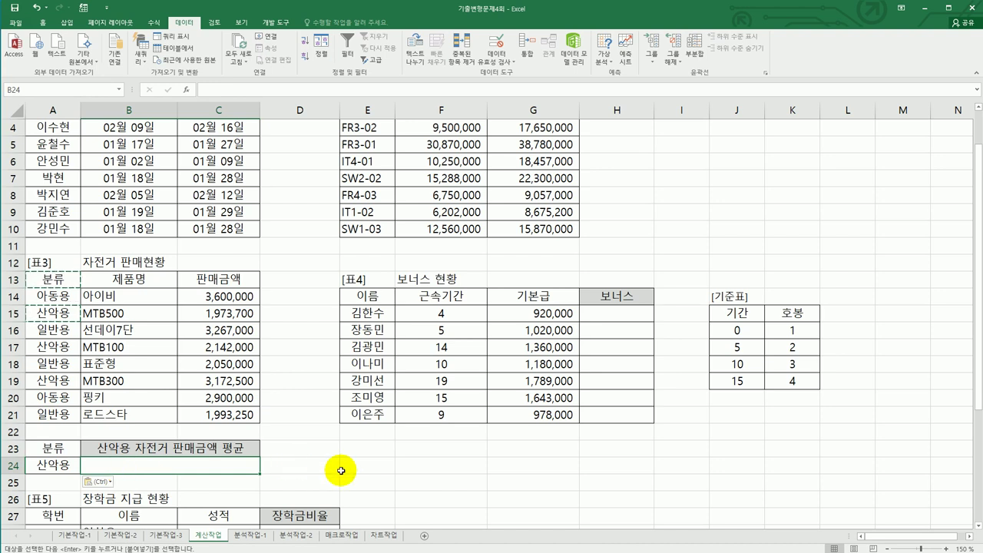
{"action": "type", "text": "=DA"}
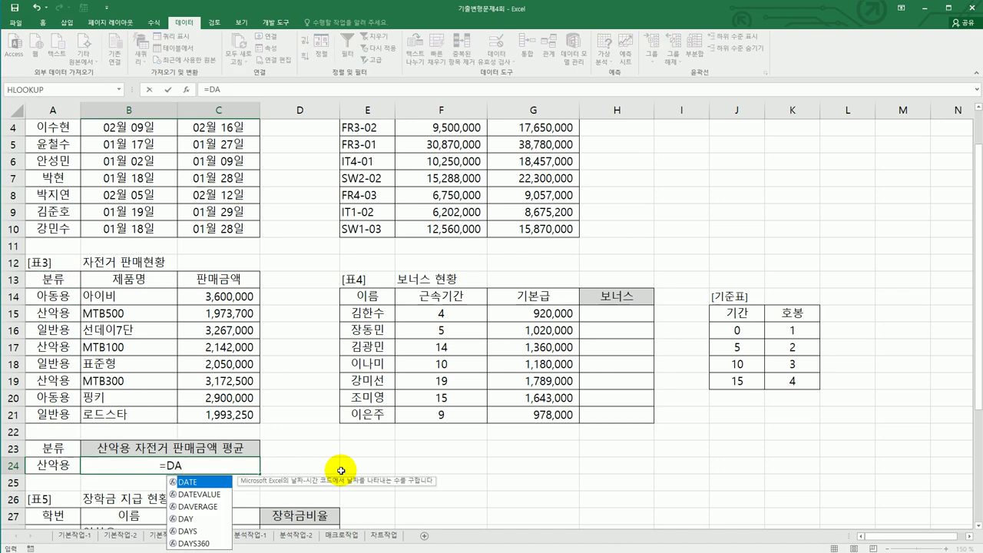
{"action": "type", "text": "V"}
{"action": "key", "text": "Tab"}
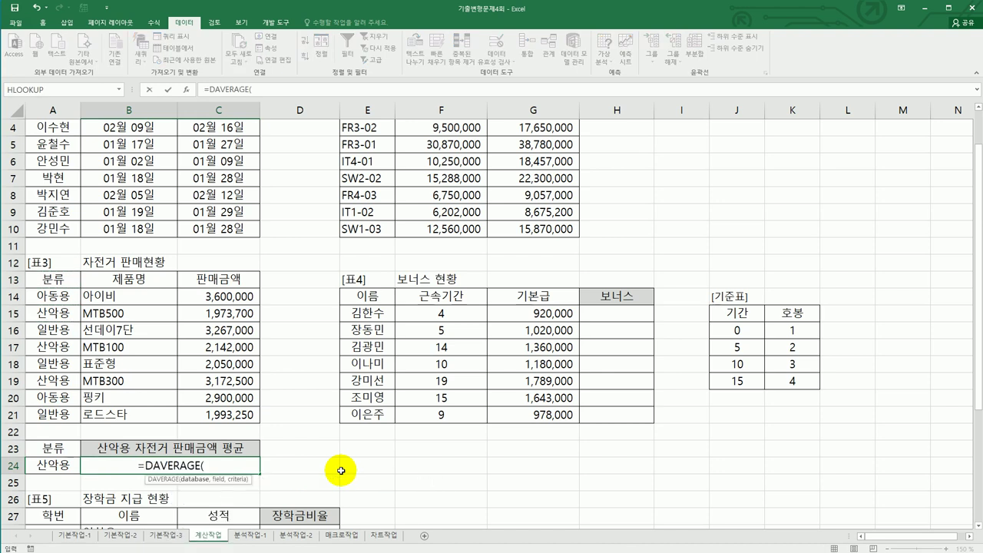
{"action": "left_click_drag", "start_coordinate": [52, 279], "coordinate": [218, 412]}
{"action": "type", "text": ","}
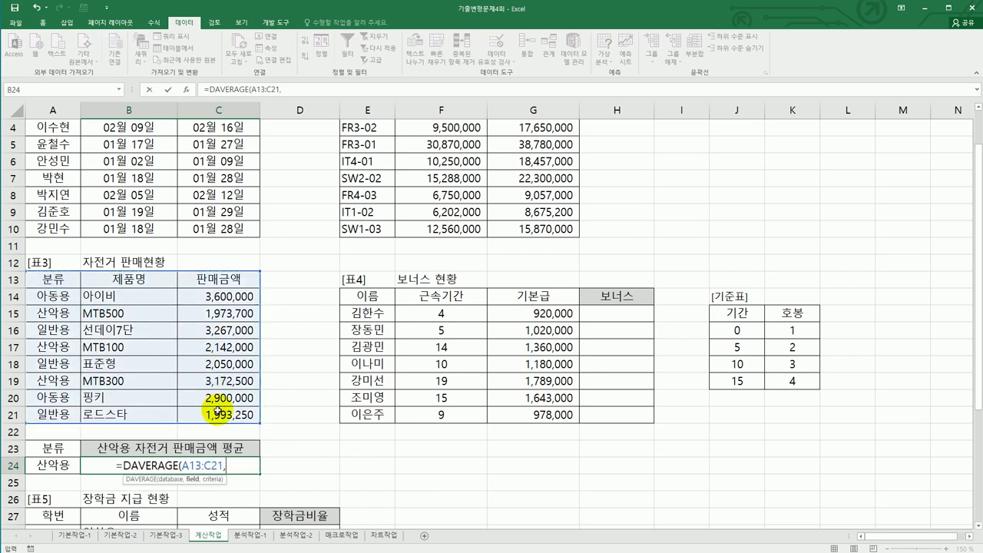
{"action": "left_click", "coordinate": [242, 276]}
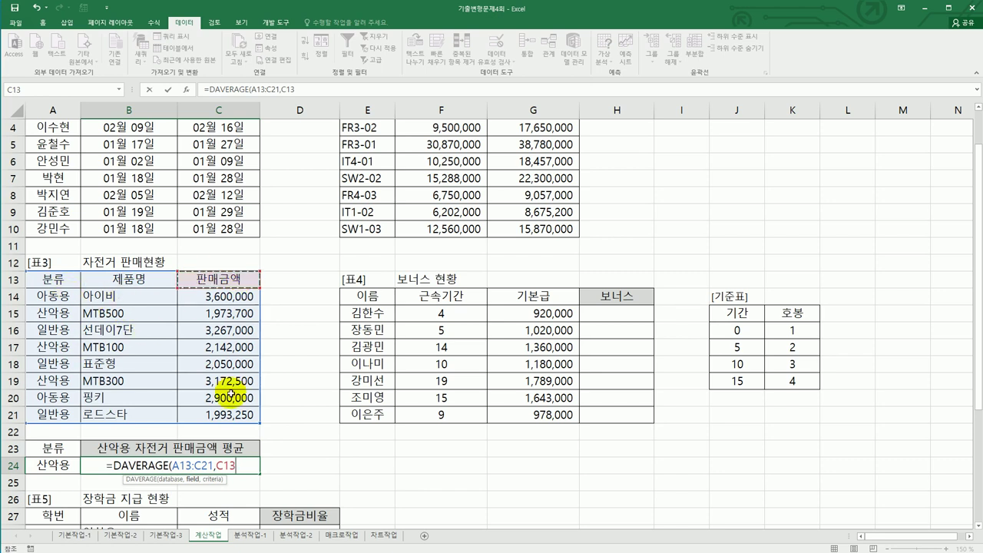
{"action": "key", "text": "BackSpace"}
{"action": "key", "text": "BackSpace"}
{"action": "key", "text": "BackSpace"}
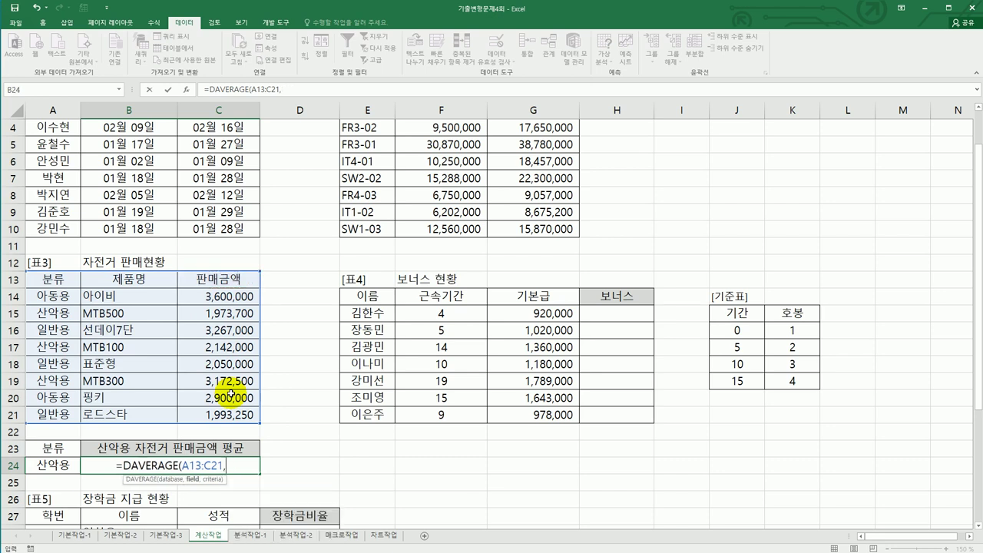
Complete the B24 DAVERAGE formula with field 3 and A23:A24 as the criteria
{"action": "type", "text": "3"}
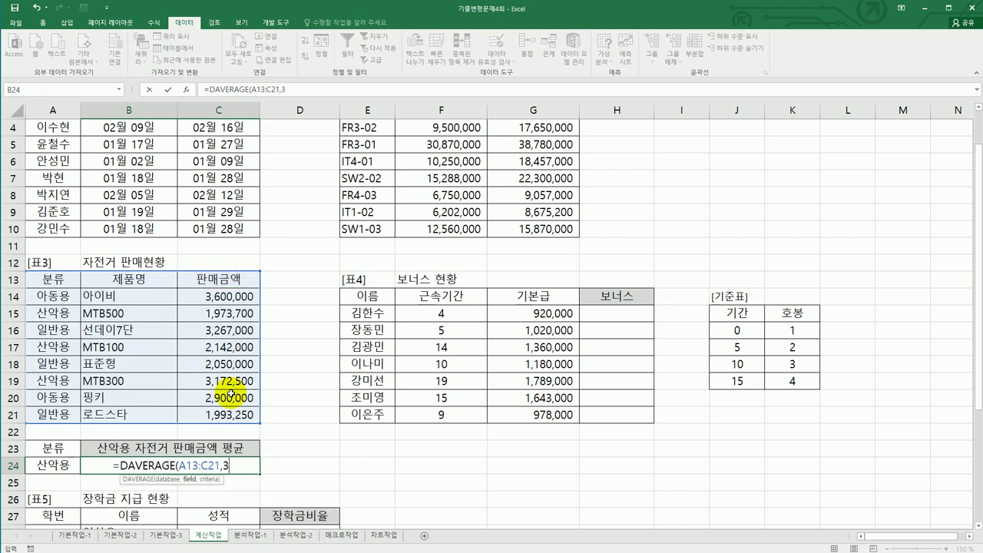
{"action": "type", "text": ","}
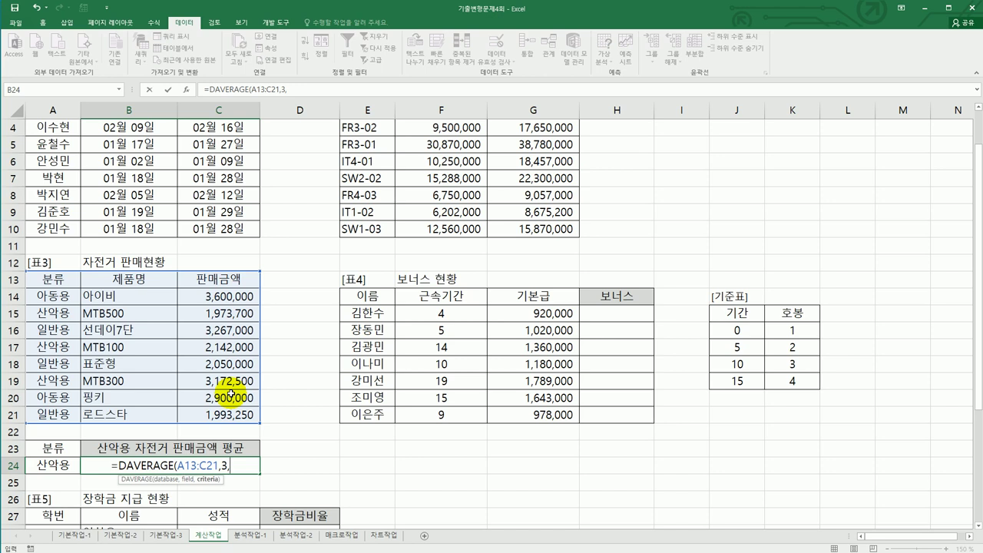
{"action": "left_click_drag", "start_coordinate": [44, 446], "coordinate": [43, 470]}
{"action": "type", "text": ")"}
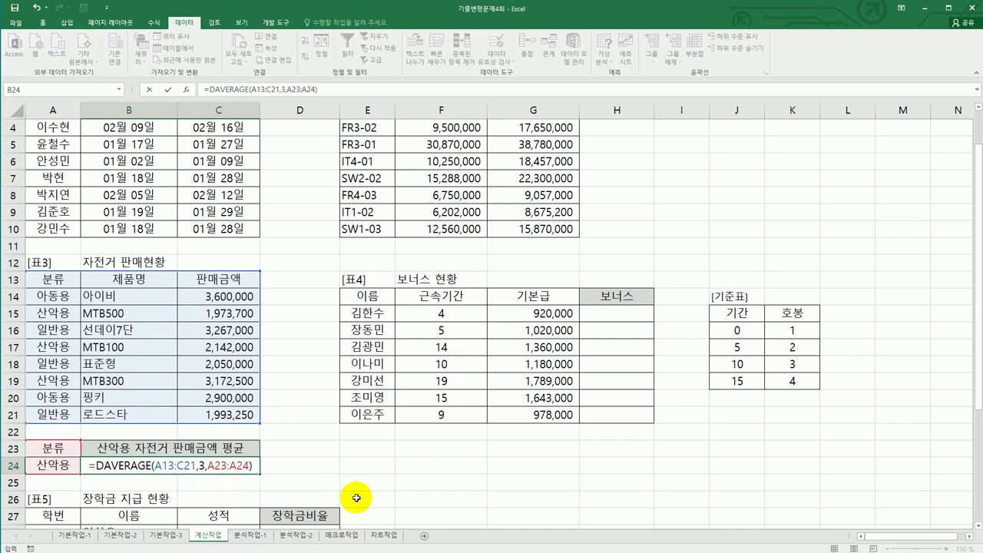
{"action": "key", "text": "ctrl+Return"}
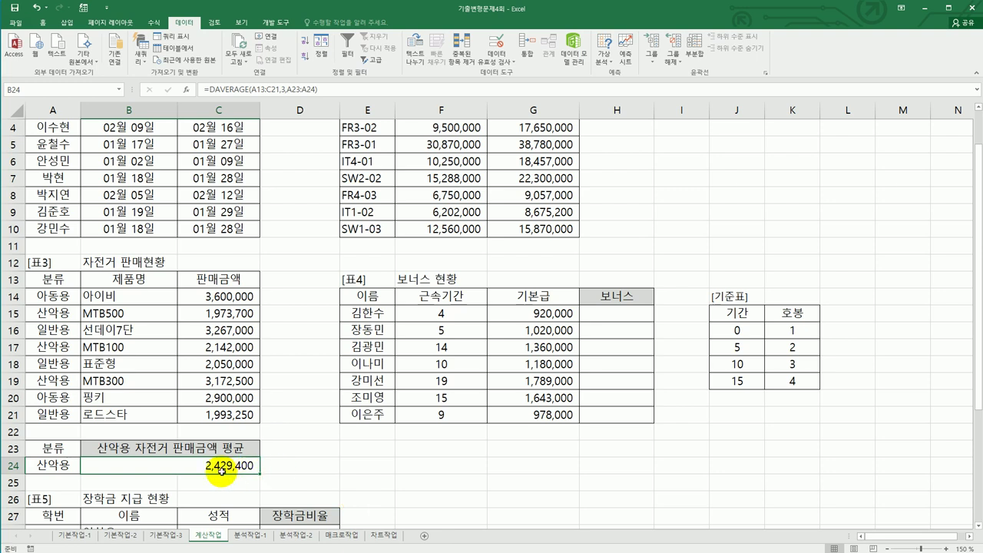
Wrap the B24 DAVERAGE formula in ROUNDDOWN with -3 digits
{"action": "double_click", "coordinate": [193, 466]}
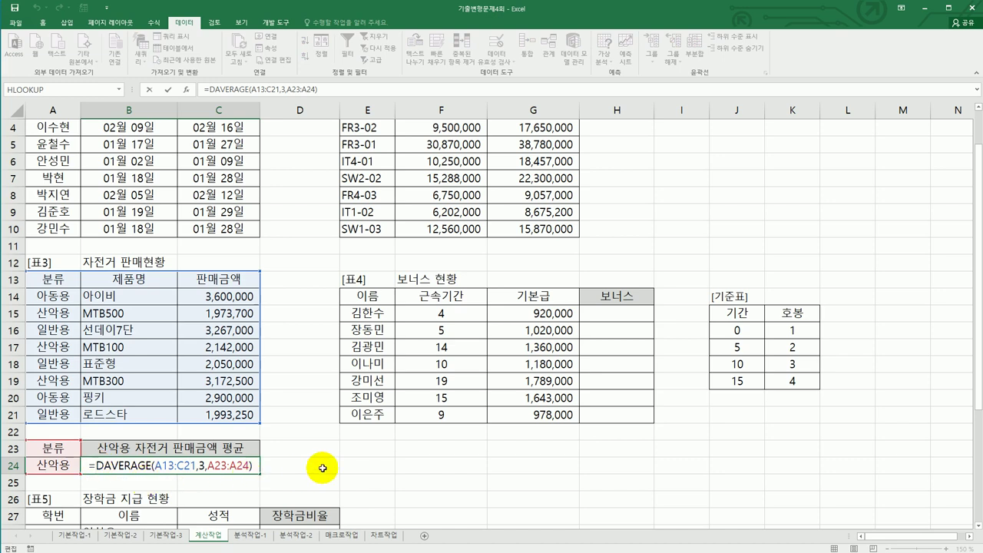
{"action": "type", "text": "ROUNDDOWN("}
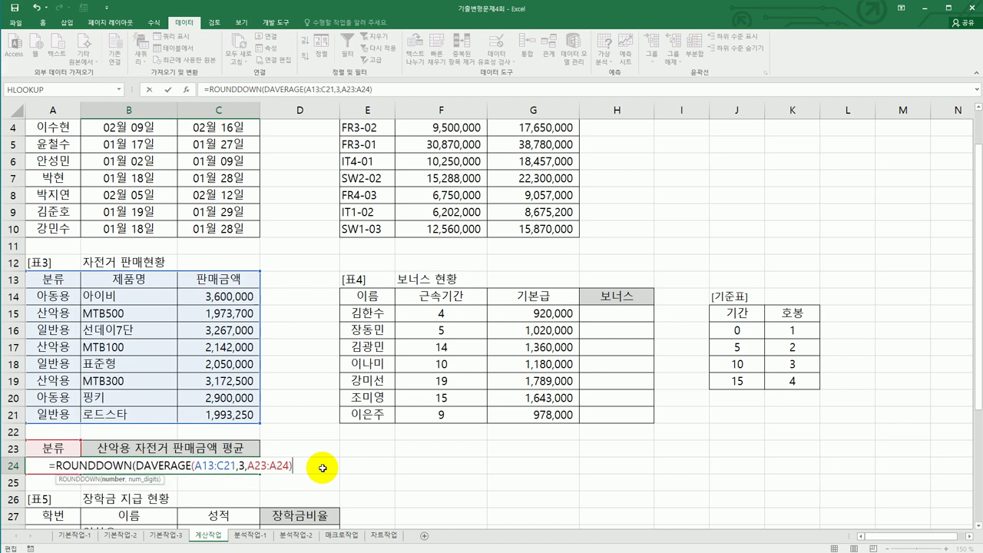
{"action": "type", "text": ","}
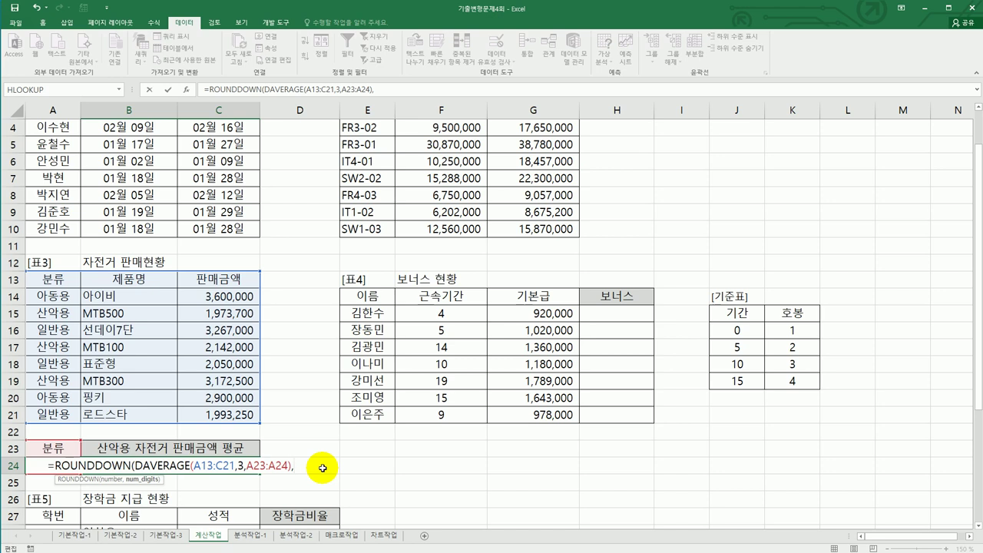
{"action": "type", "text": "-3"}
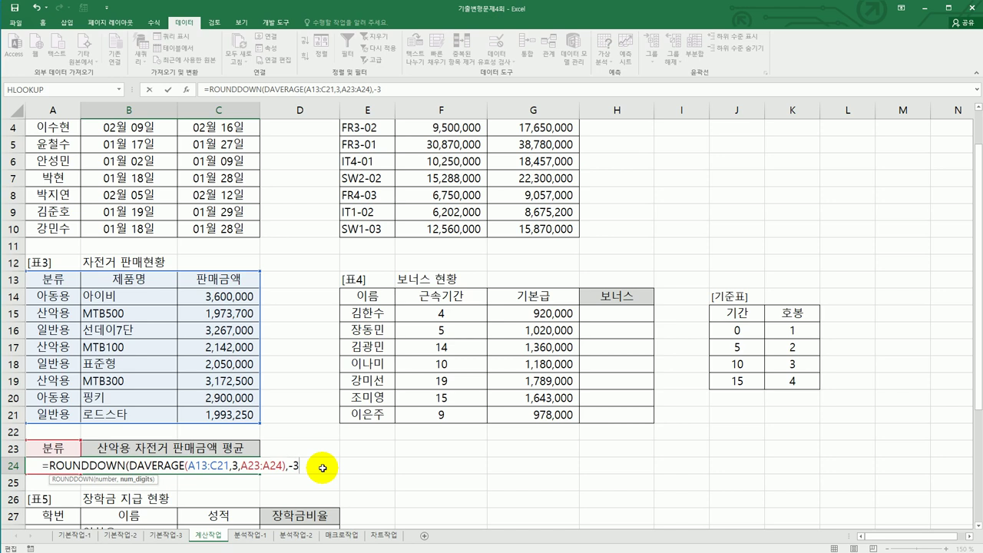
{"action": "type", "text": ")"}
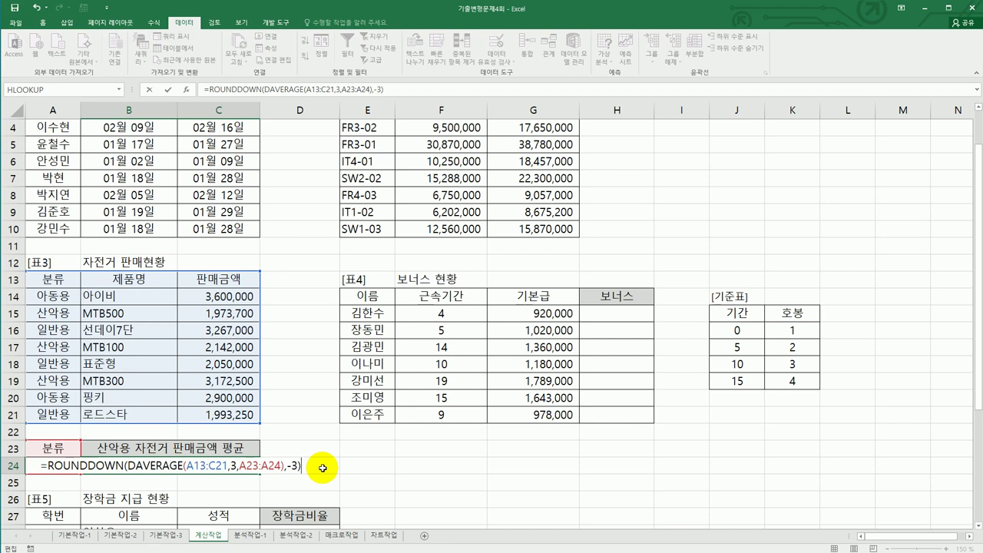
{"action": "key", "text": "ctrl+Return"}
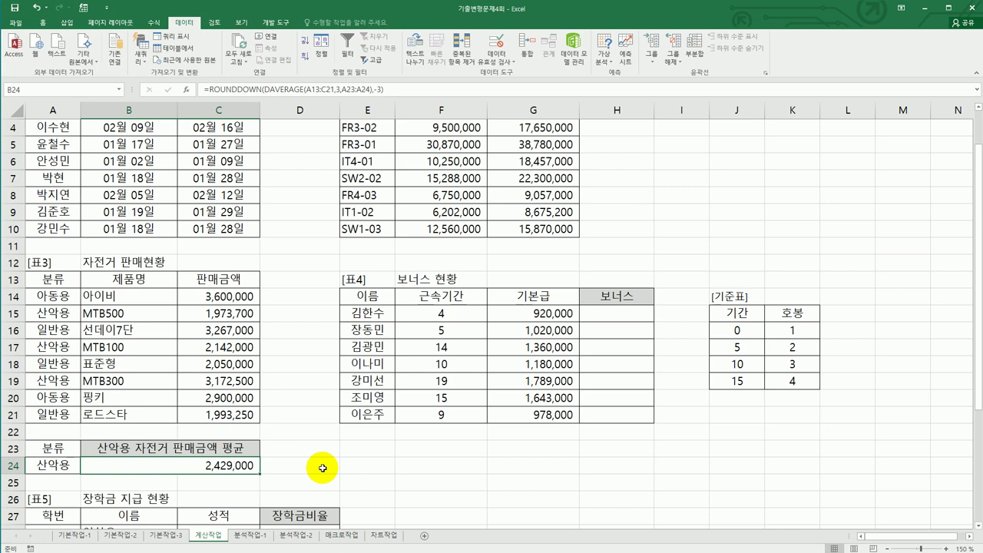
Examine the 기본급 and 근속기간 data in 표4 against the 기간 values in the 기준표
{"action": "left_click_drag", "start_coordinate": [508, 316], "coordinate": [520, 412]}
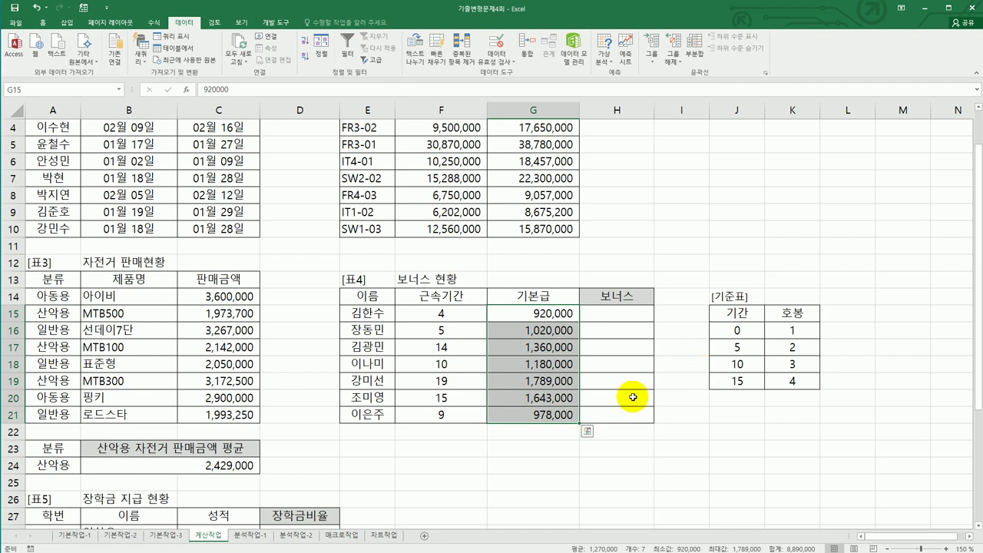
{"action": "left_click", "coordinate": [613, 316]}
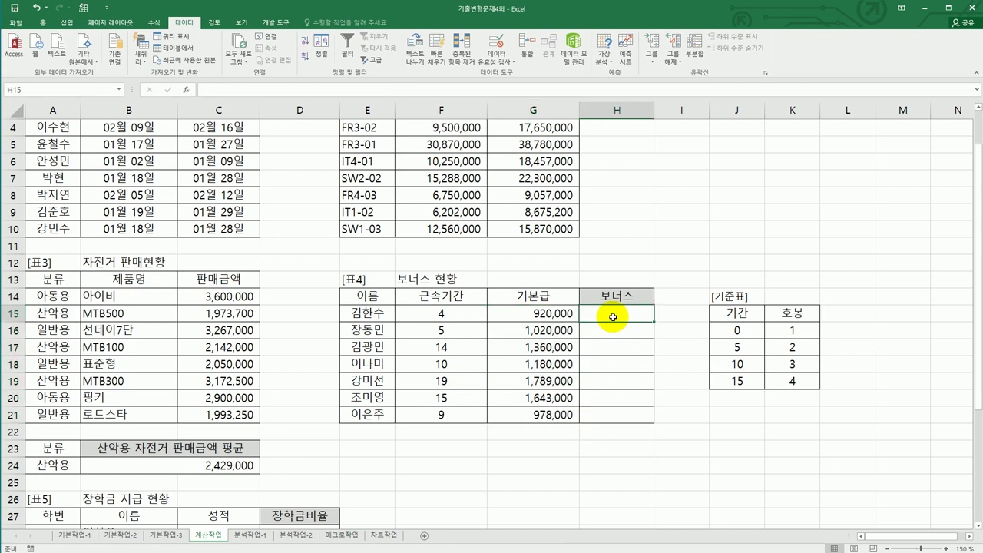
{"action": "left_click_drag", "start_coordinate": [737, 313], "coordinate": [751, 381]}
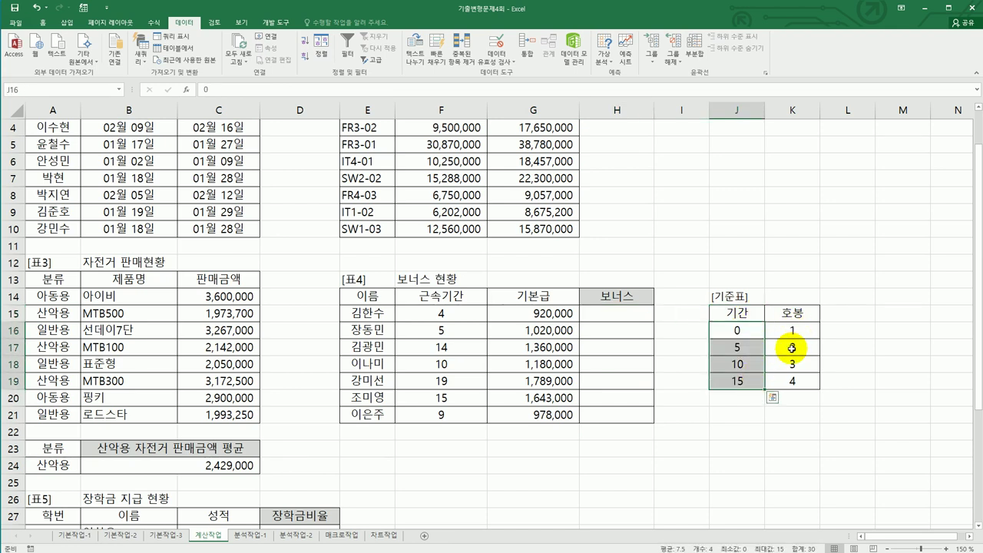
{"action": "left_click", "coordinate": [624, 323]}
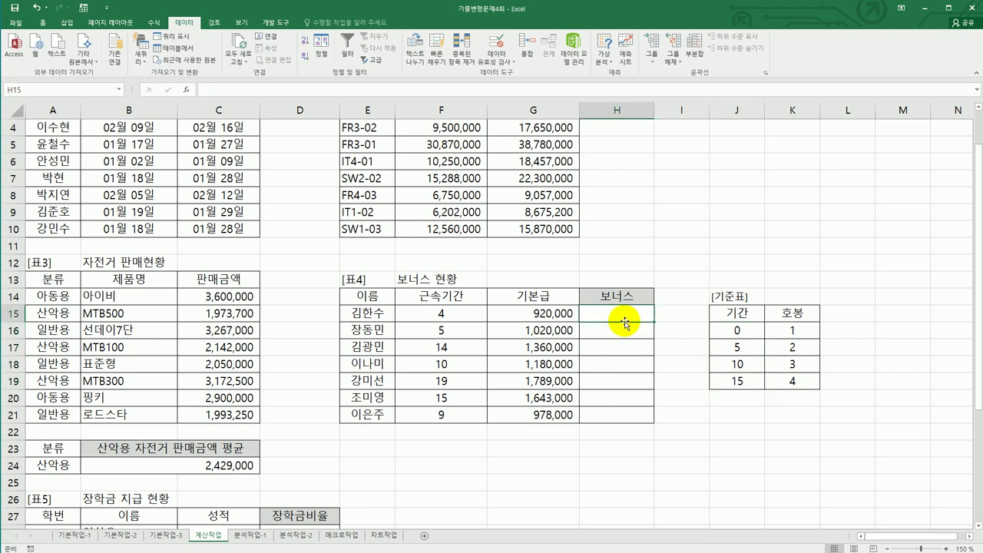
{"action": "left_click", "coordinate": [453, 313]}
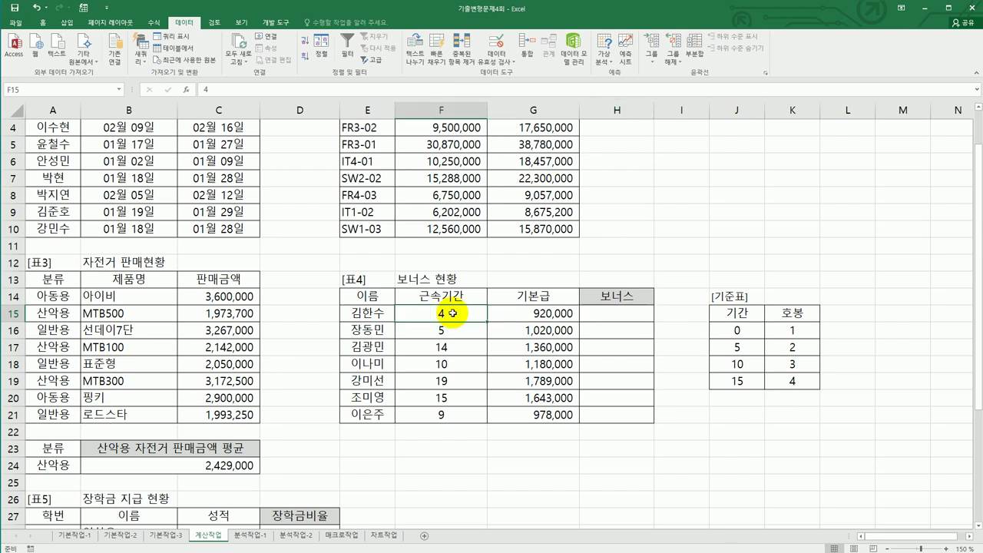
{"action": "left_click_drag", "start_coordinate": [743, 330], "coordinate": [758, 378]}
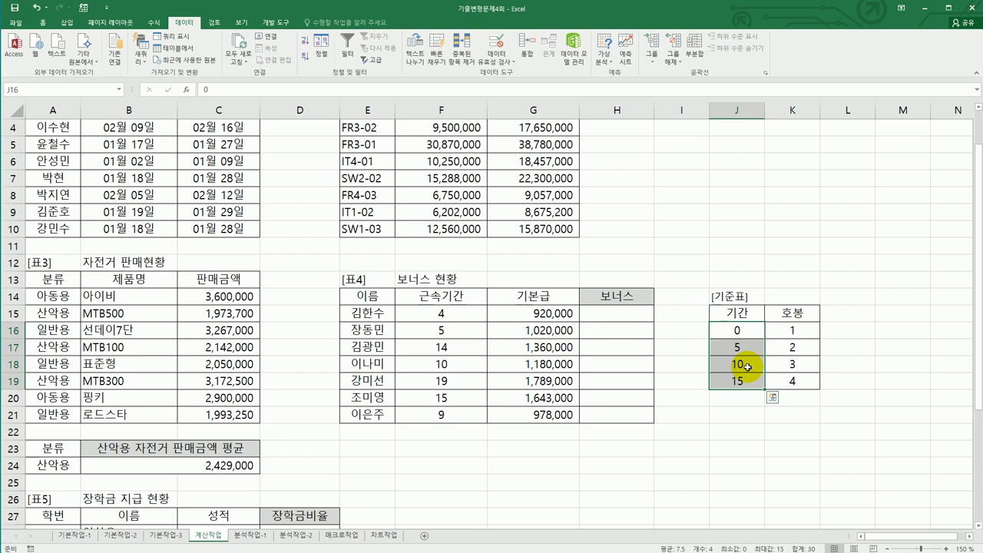
Begin a MATCH formula in the 보너스 cell H15 with F15 as lookup value and $J$16:$J$19 as absolute lookup array
{"action": "left_click", "coordinate": [624, 317]}
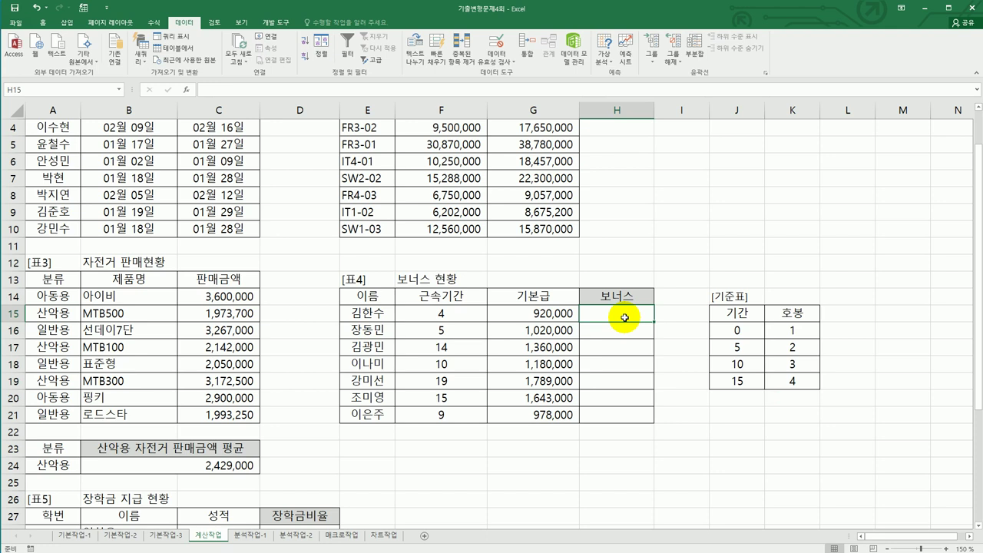
{"action": "type", "text": "="}
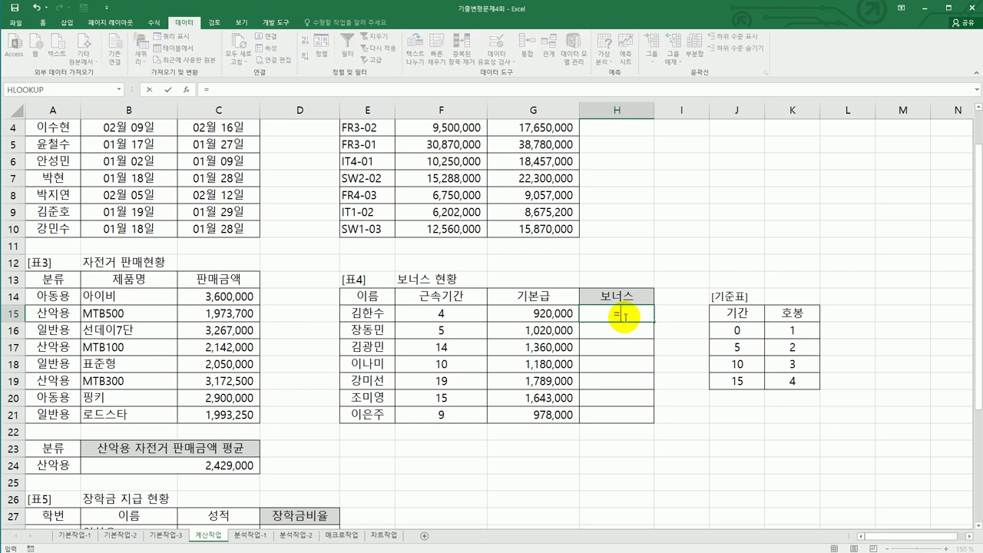
{"action": "type", "text": "M"}
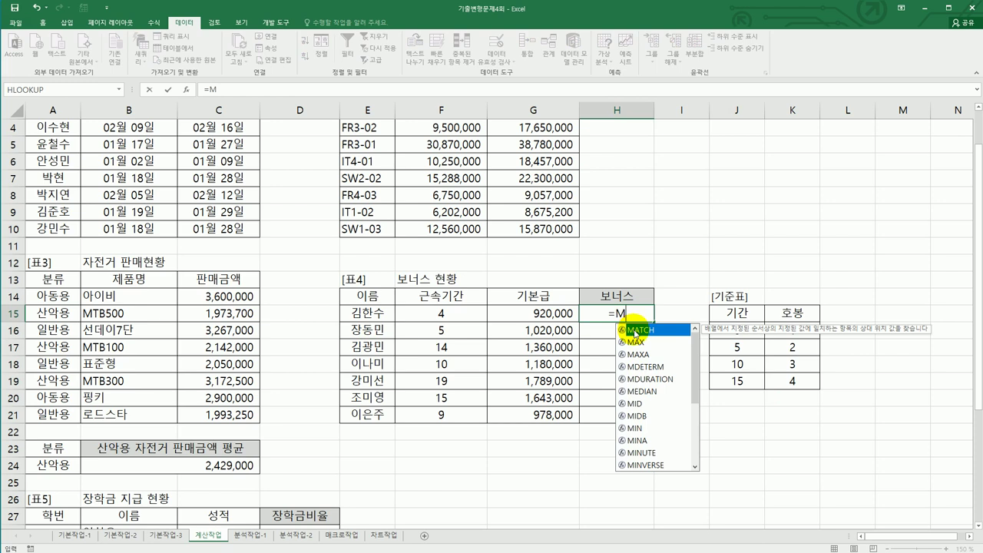
{"action": "double_click", "coordinate": [653, 330]}
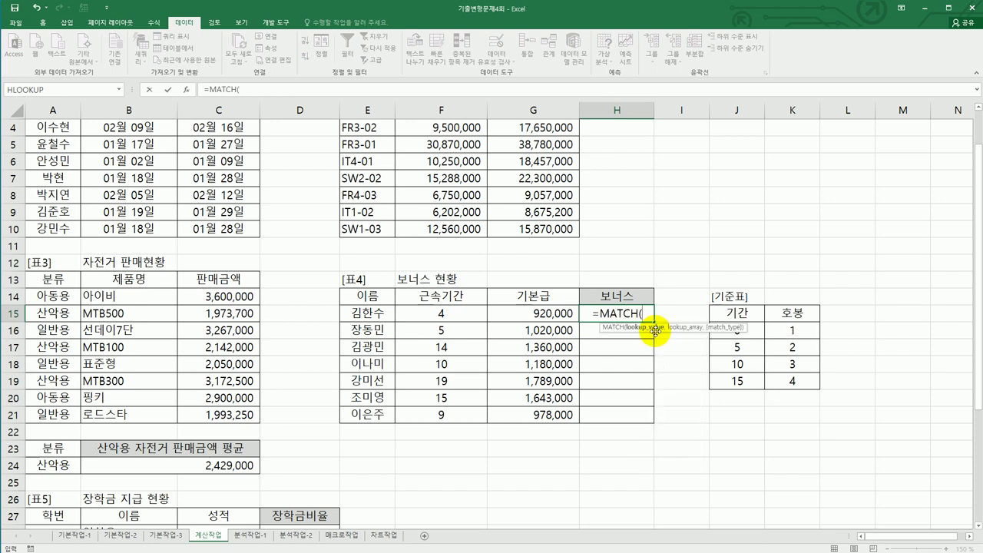
{"action": "left_click", "coordinate": [453, 316]}
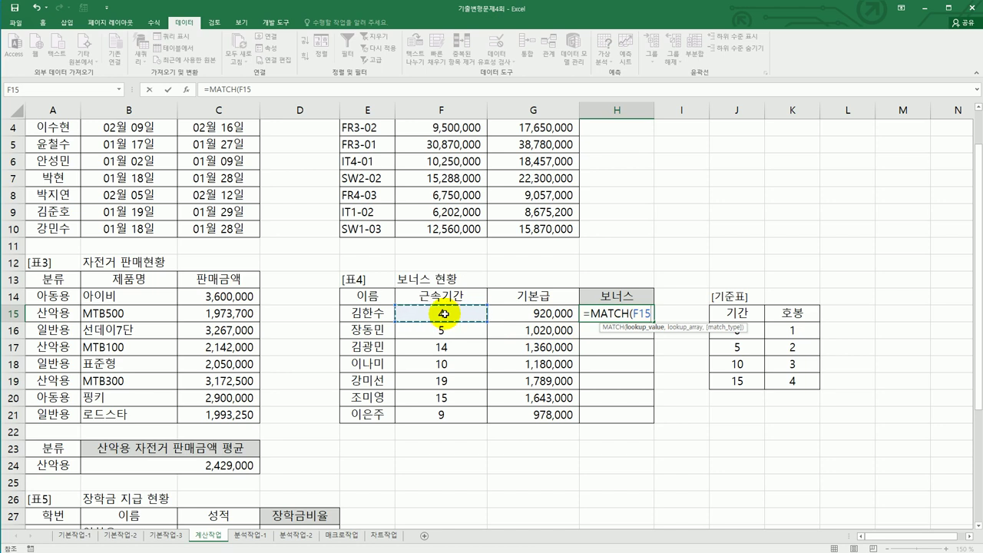
{"action": "type", "text": ","}
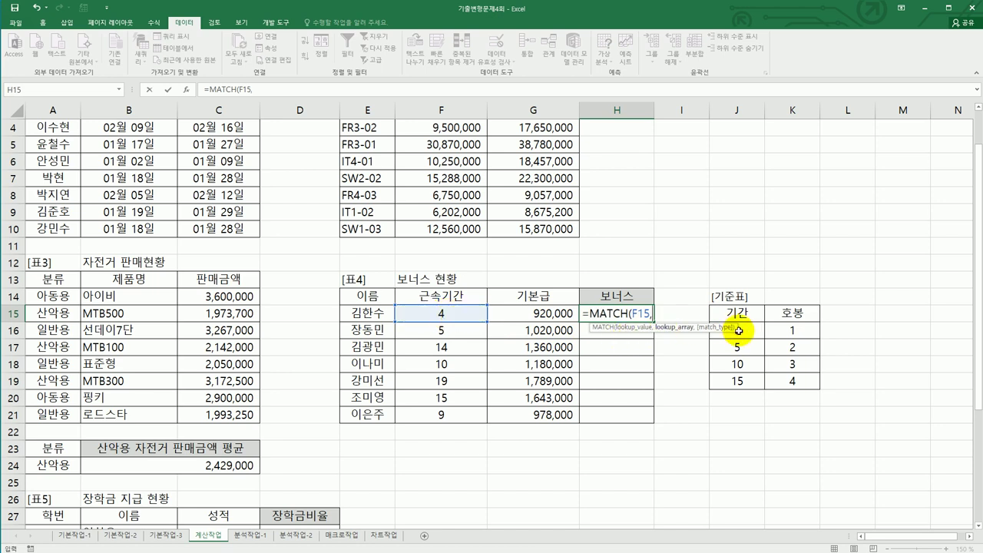
{"action": "left_click_drag", "start_coordinate": [737, 331], "coordinate": [744, 378]}
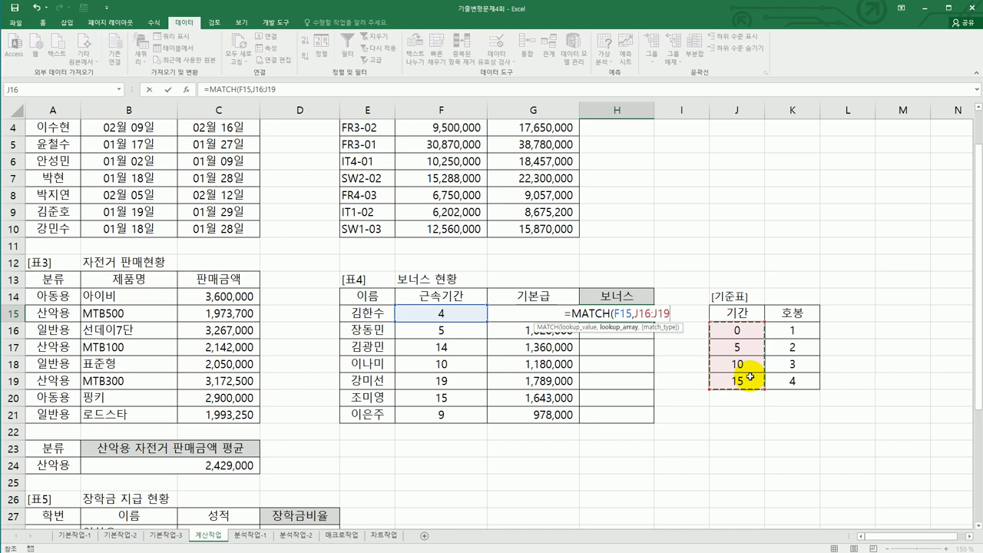
{"action": "key", "text": "F4"}
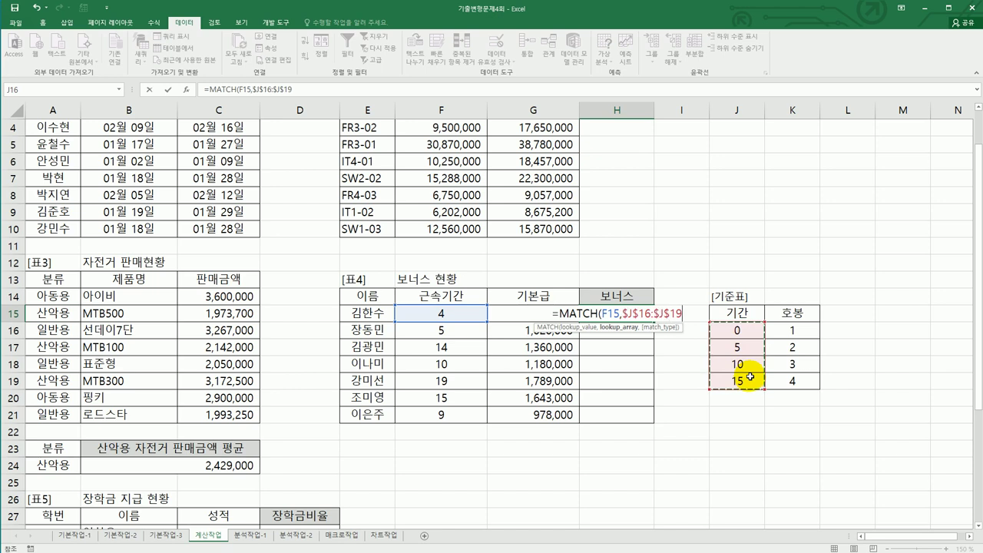
Finish the H15 MATCH formula with match type 1 and copy it down to H21
{"action": "type", "text": ","}
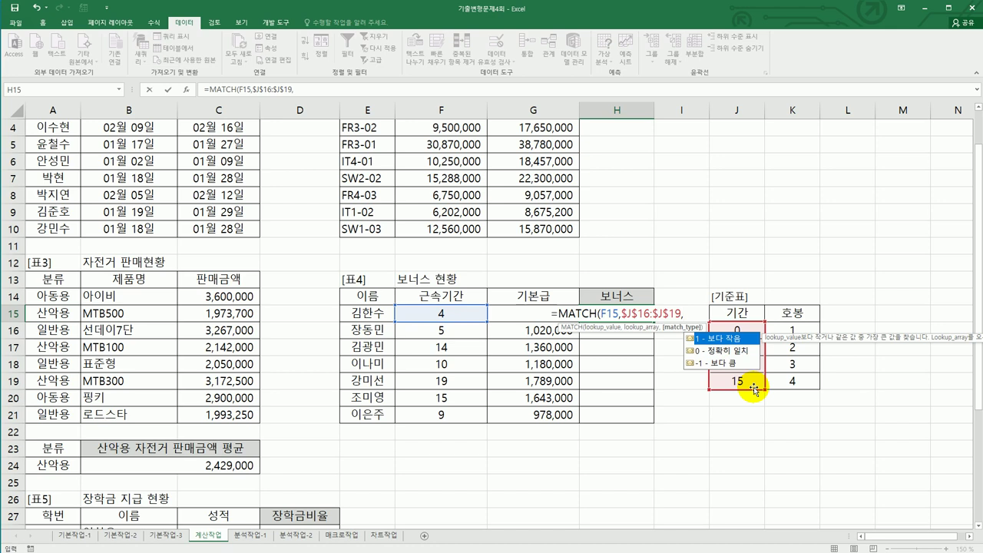
{"action": "type", "text": "0"}
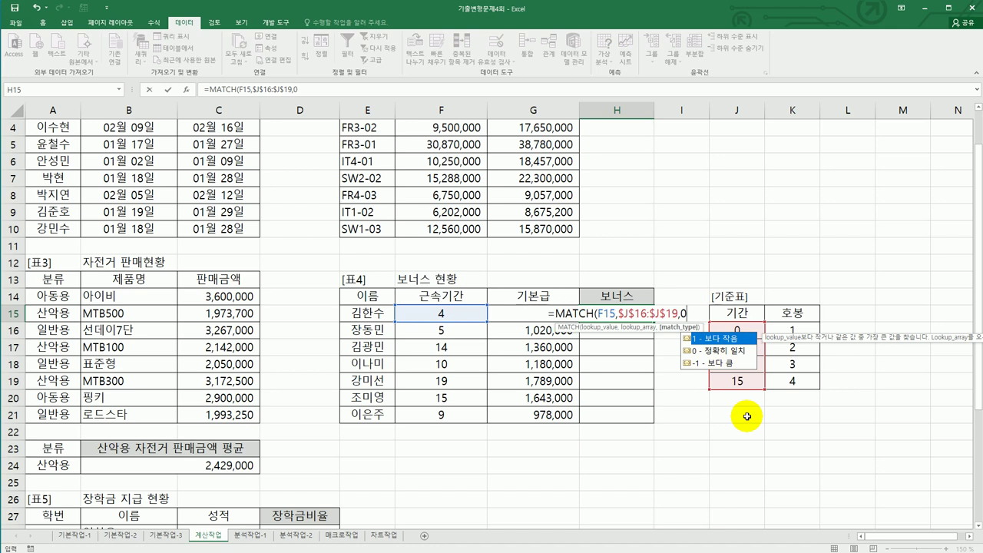
{"action": "key", "text": "BackSpace"}
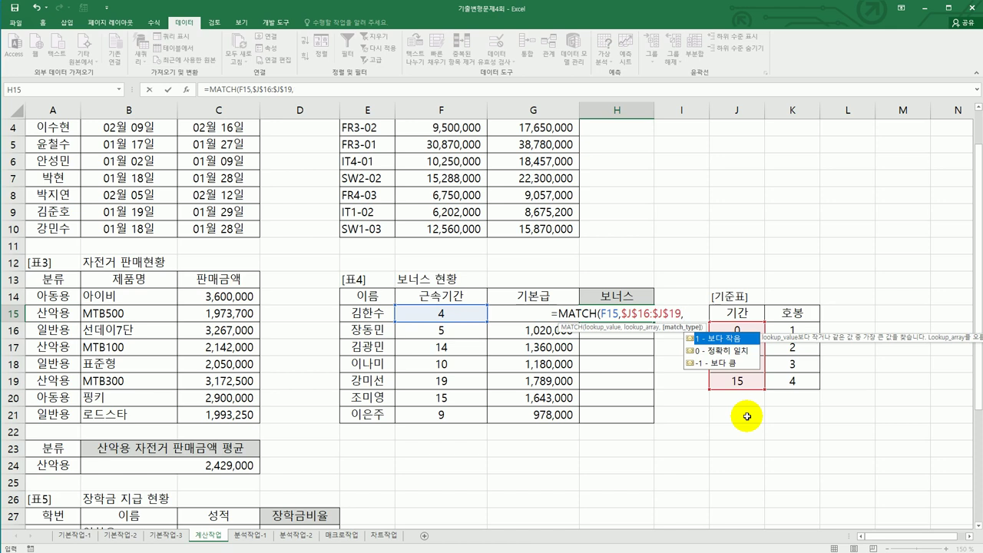
{"action": "type", "text": "1"}
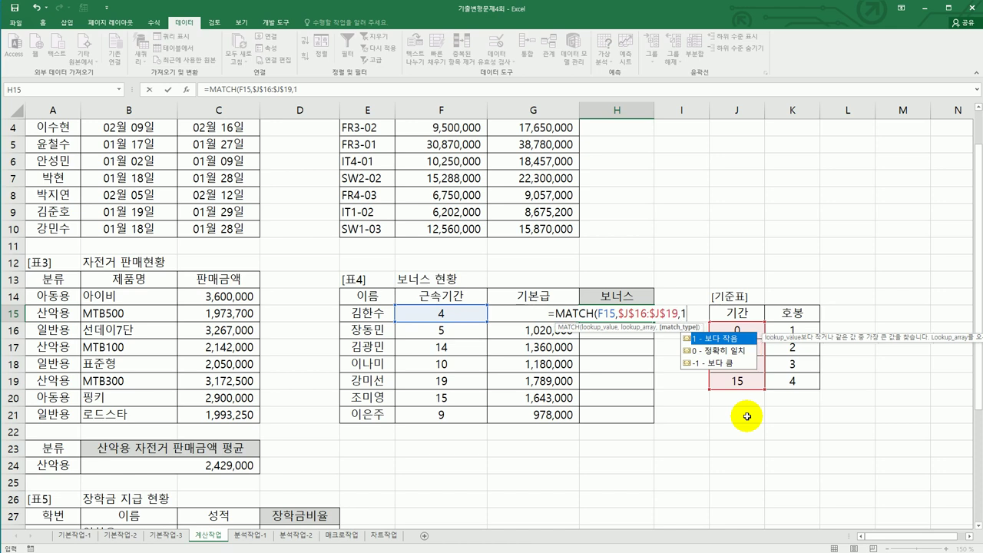
{"action": "key", "text": "Escape"}
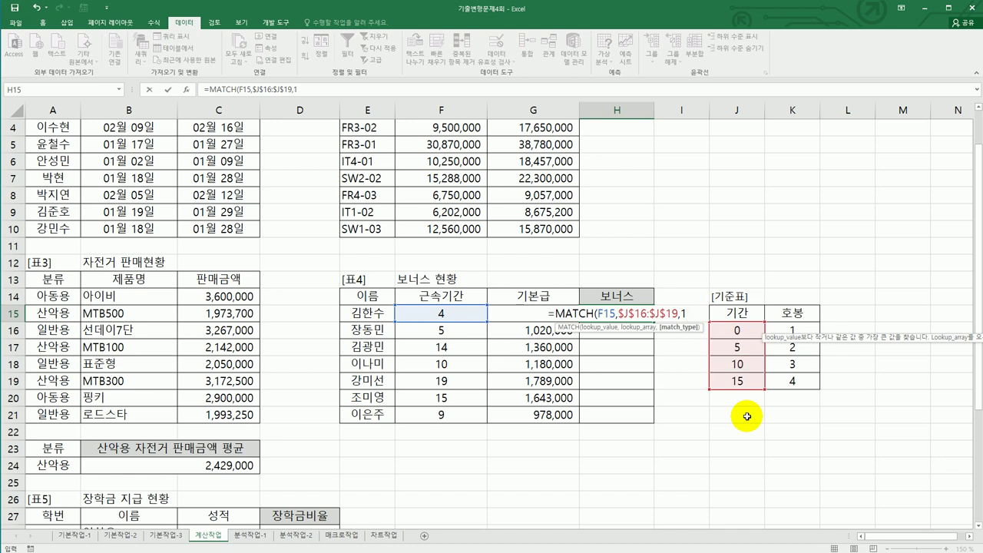
{"action": "type", "text": ")"}
{"action": "key", "text": "ctrl+Return"}
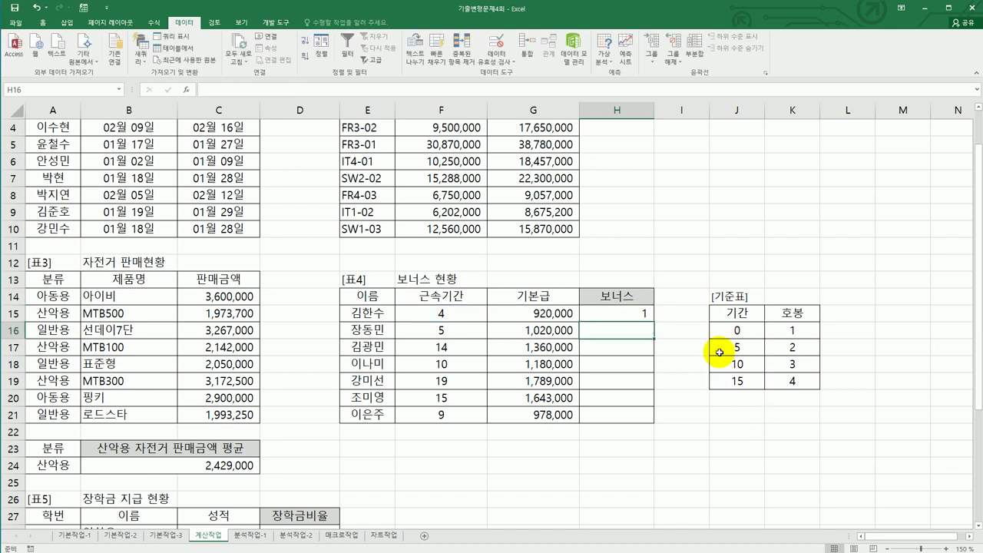
{"action": "left_click_drag", "start_coordinate": [654, 321], "coordinate": [649, 421]}
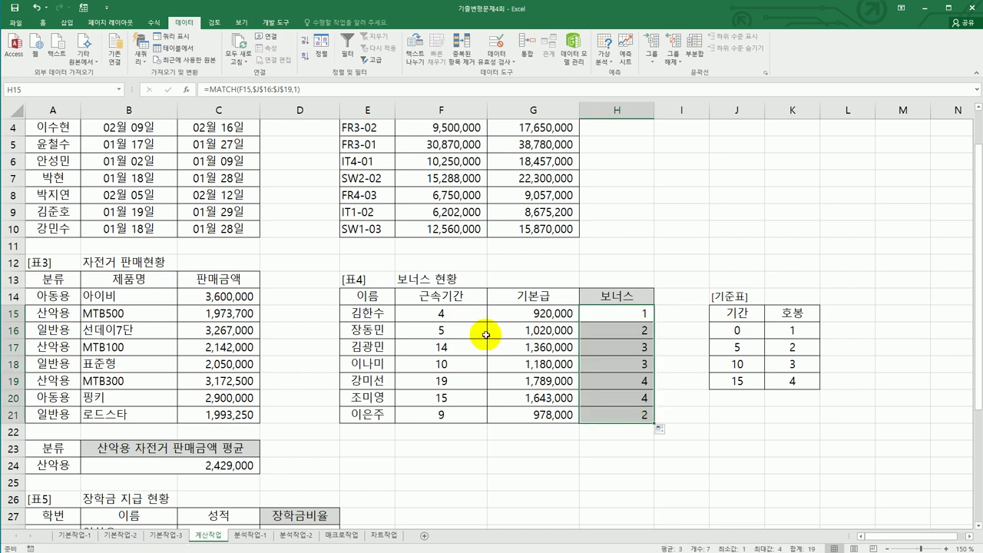
Compare the 근속기간 values in 표4 with the 기간 thresholds in the 기준표 and the MATCH results in the 보너스 column
{"action": "left_click", "coordinate": [730, 329]}
{"action": "left_click", "coordinate": [774, 333]}
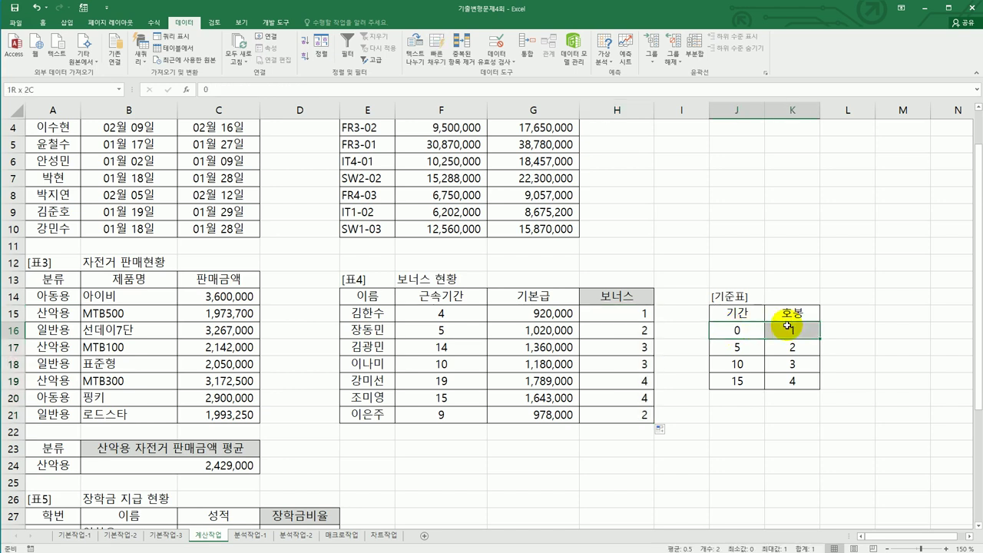
{"action": "left_click", "coordinate": [745, 327]}
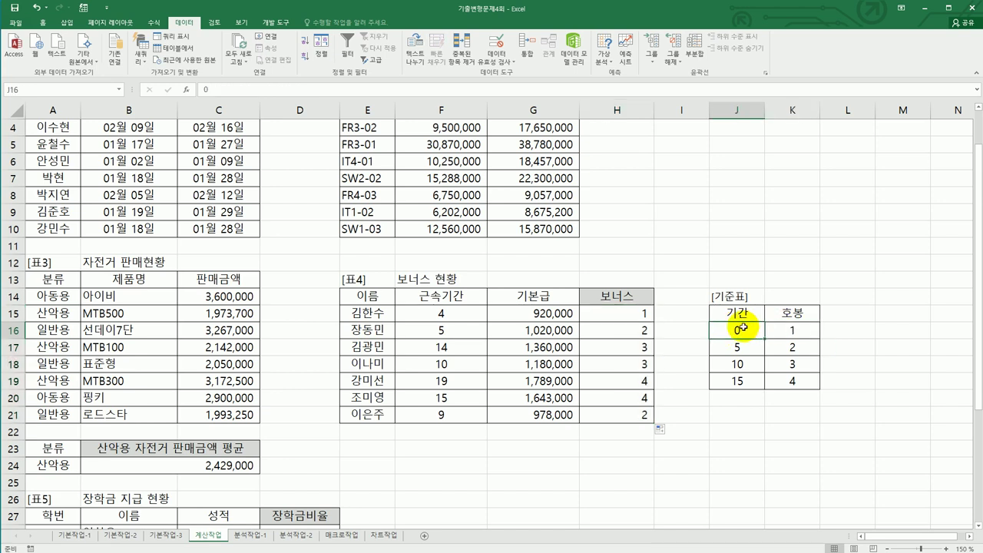
{"action": "left_click", "coordinate": [462, 336]}
{"action": "left_click", "coordinate": [737, 345]}
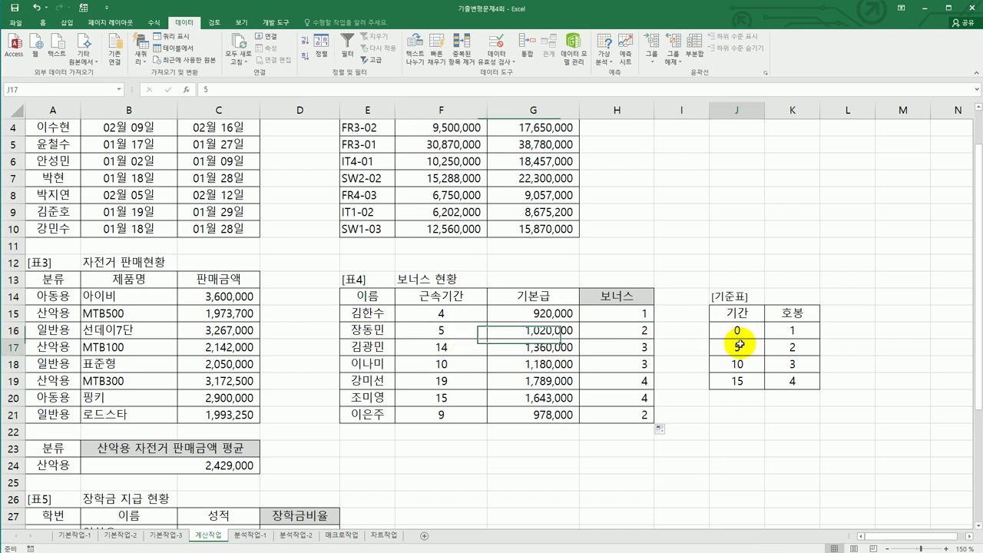
{"action": "left_click", "coordinate": [448, 351]}
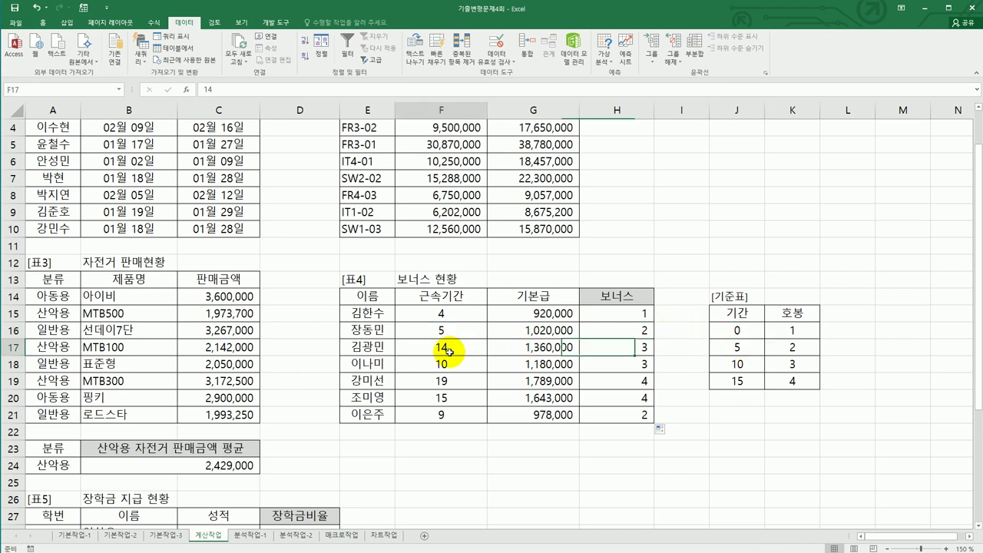
{"action": "left_click", "coordinate": [737, 382]}
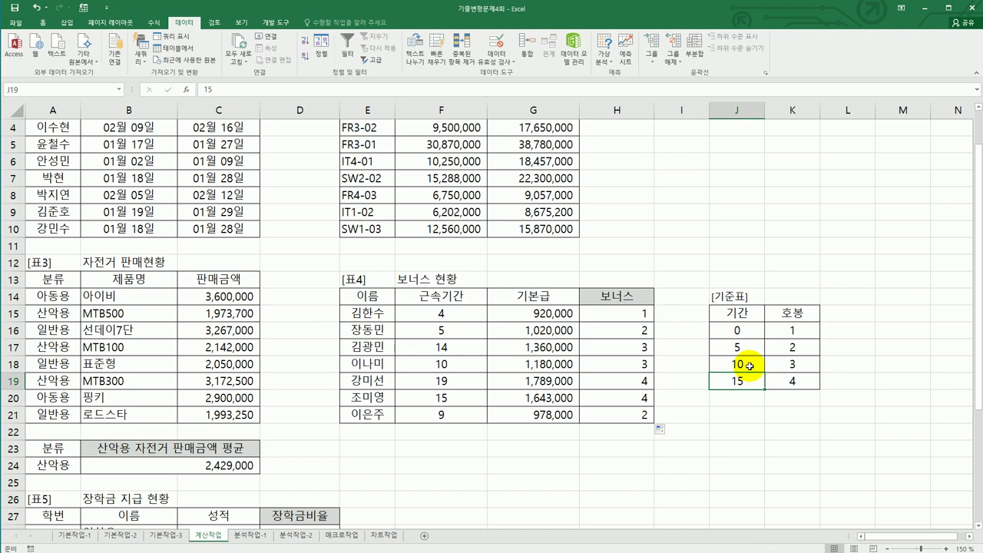
{"action": "left_click", "coordinate": [749, 366]}
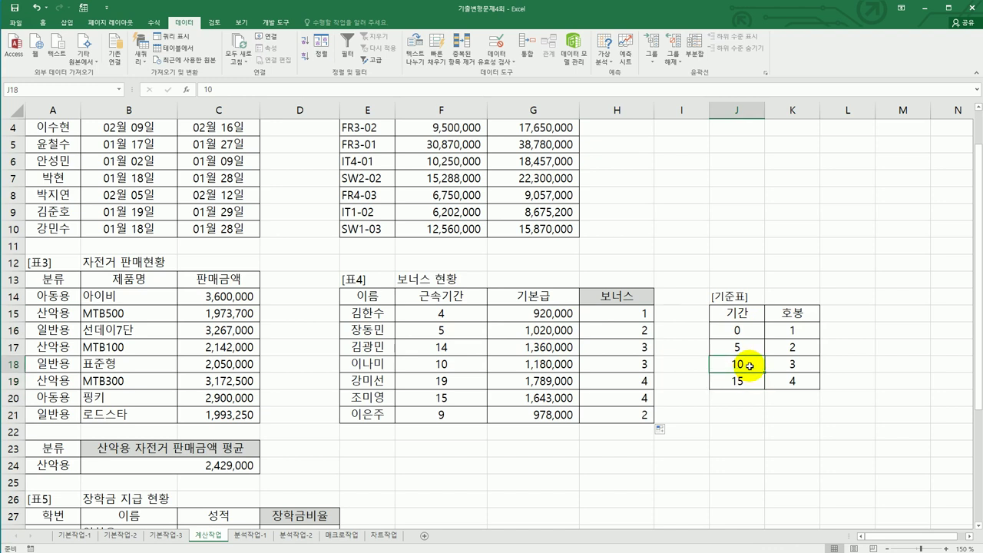
{"action": "left_click", "coordinate": [470, 378]}
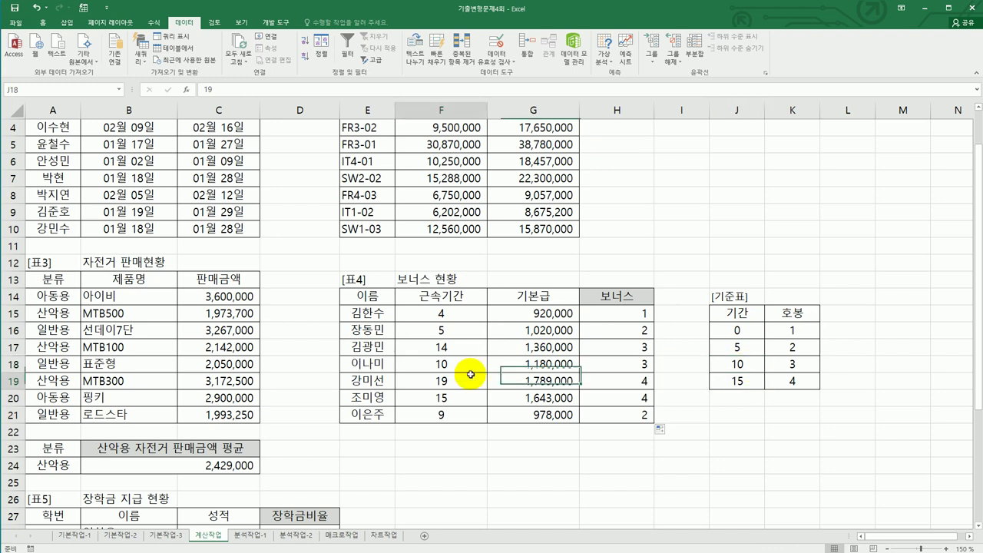
{"action": "left_click", "coordinate": [726, 379]}
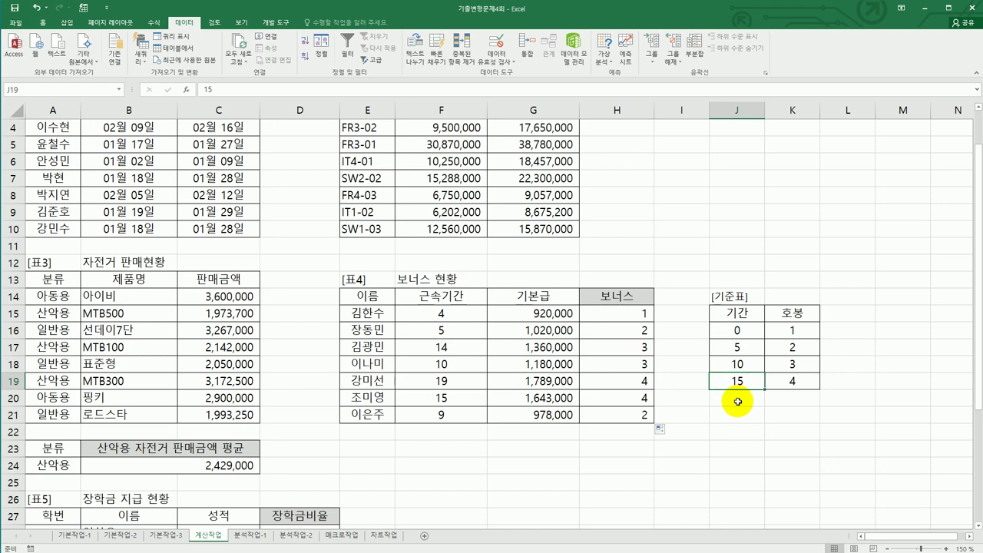
{"action": "left_click", "coordinate": [735, 396]}
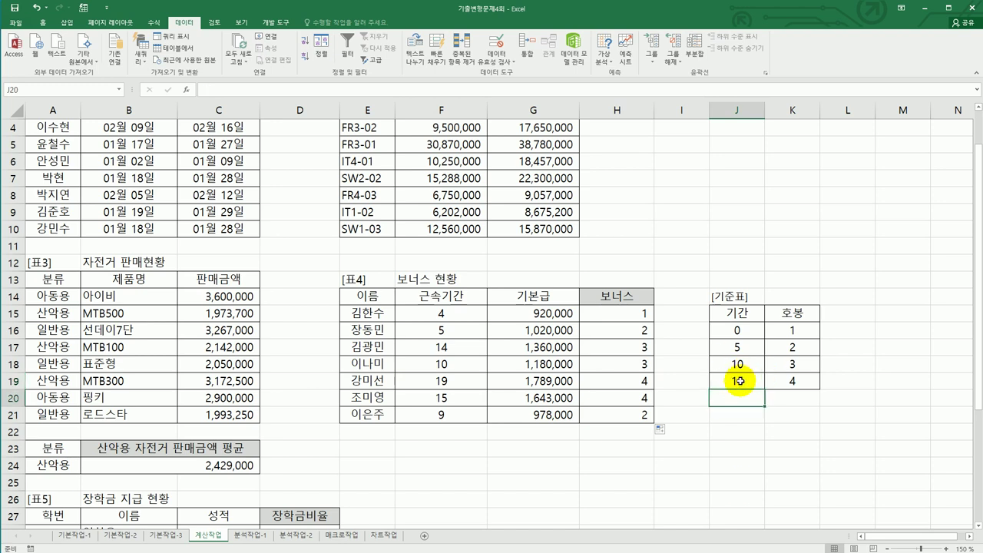
{"action": "left_click_drag", "start_coordinate": [736, 328], "coordinate": [737, 376]}
{"action": "left_click_drag", "start_coordinate": [465, 381], "coordinate": [613, 386]}
{"action": "left_click", "coordinate": [618, 384]}
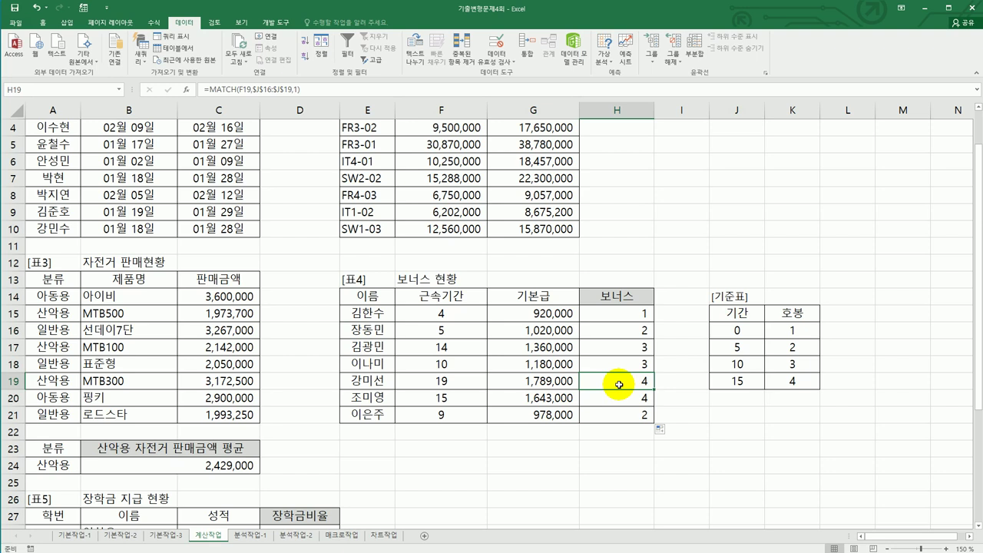
Multiply the H15 MATCH formula by 100000 and copy it down to H21
{"action": "left_click", "coordinate": [616, 317]}
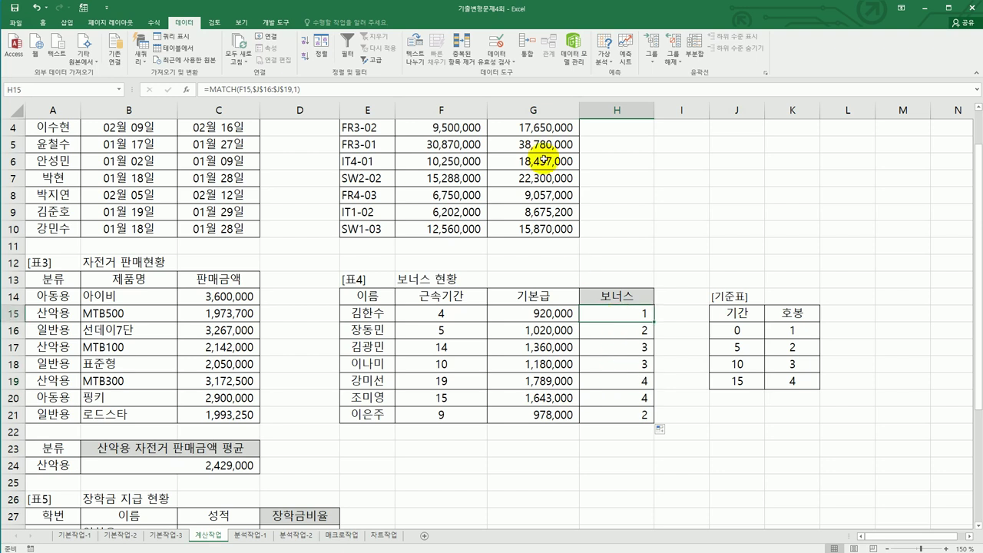
{"action": "left_click", "coordinate": [370, 91]}
{"action": "type", "text": "*100"}
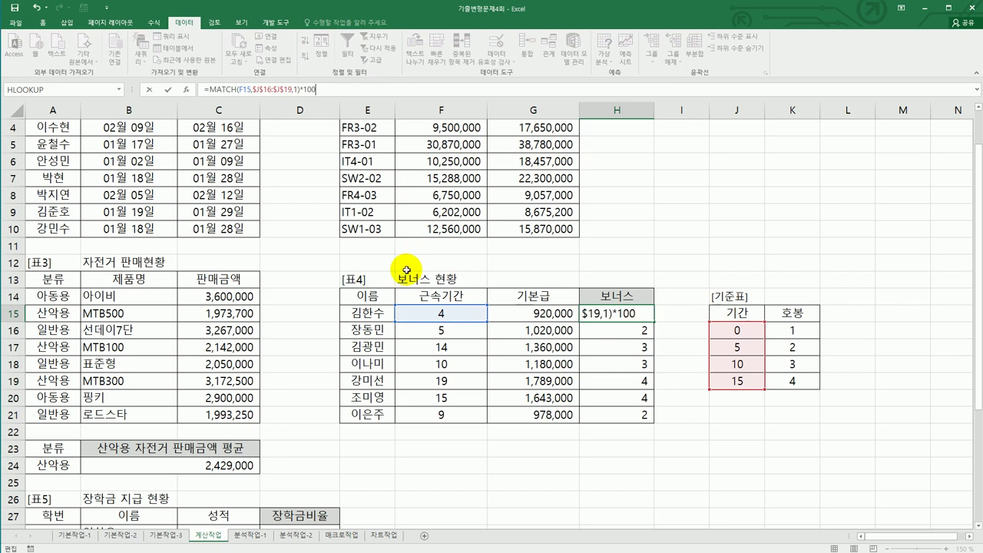
{"action": "type", "text": "000"}
{"action": "key", "text": "Return"}
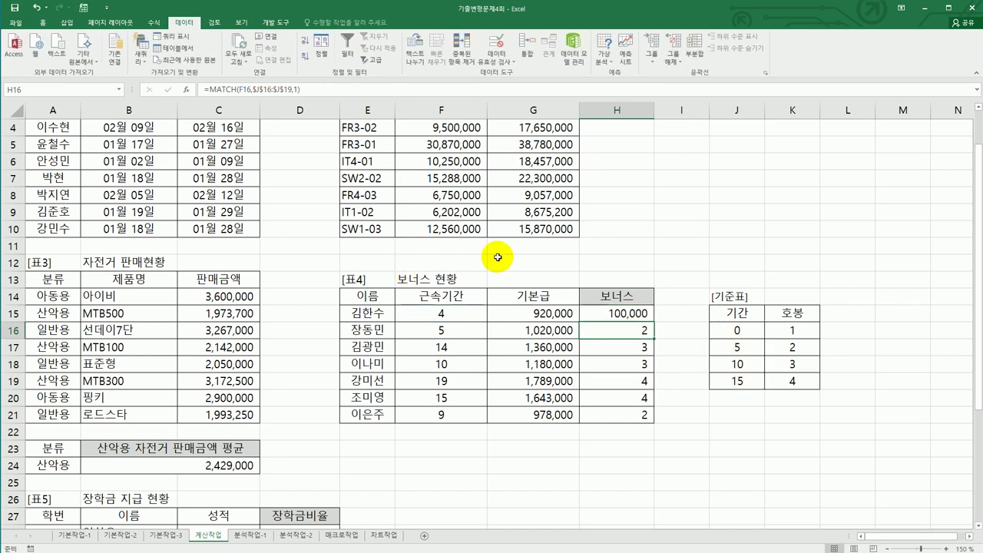
{"action": "left_click", "coordinate": [631, 314]}
{"action": "left_click_drag", "start_coordinate": [651, 320], "coordinate": [652, 426]}
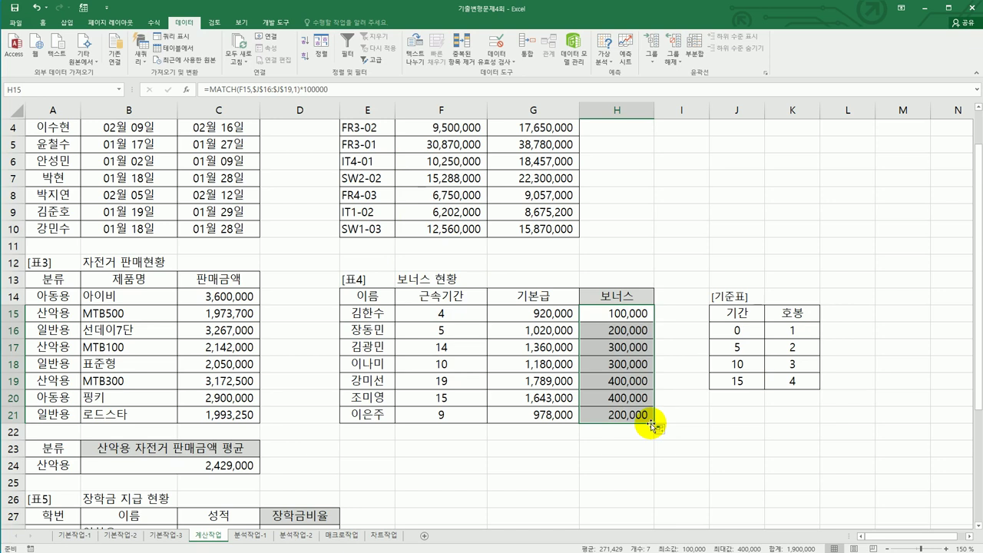
Check the number format of the first 장학금비율 cell, D28, in 표5 without changing it
{"action": "scroll", "coordinate": [522, 464], "scroll_direction": "down", "scroll_amount": 3}
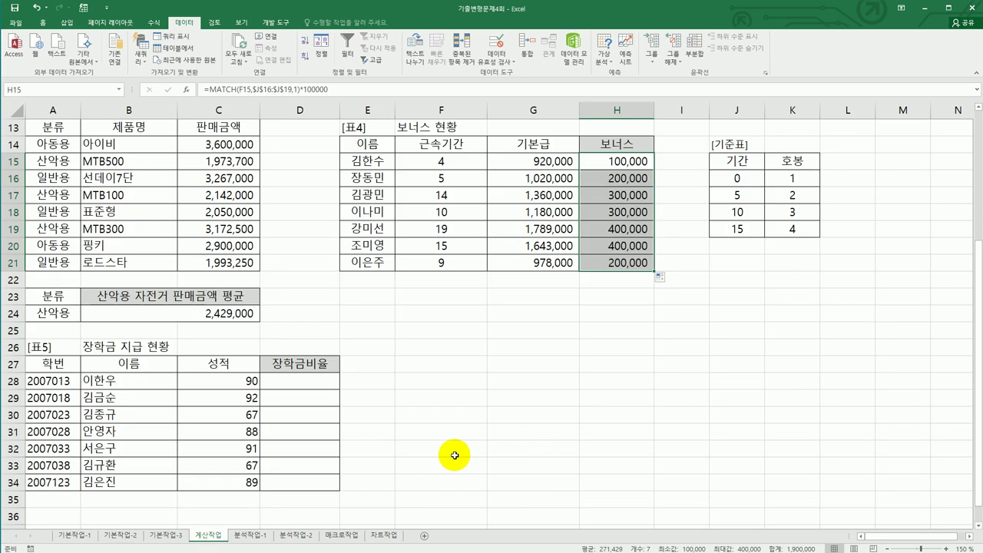
{"action": "left_click", "coordinate": [320, 386]}
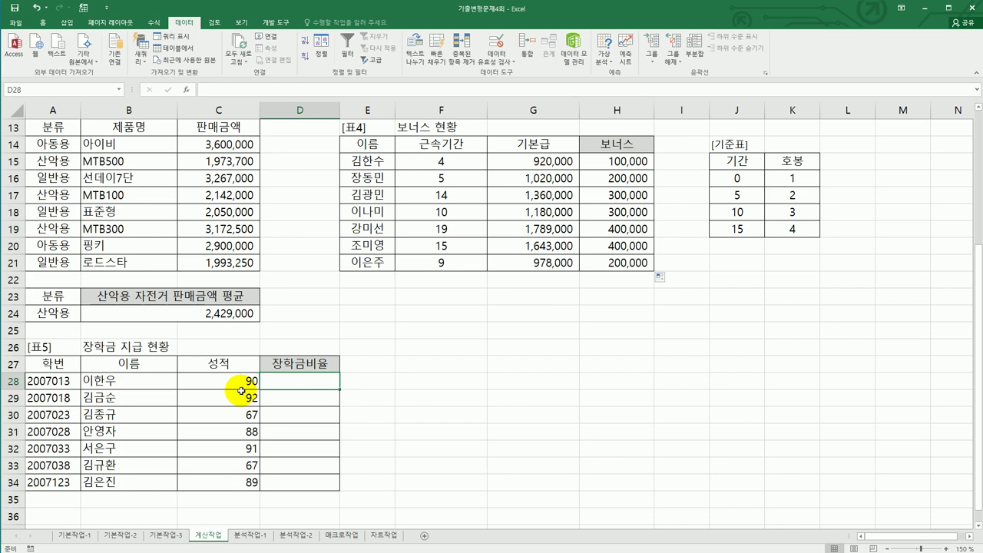
{"action": "right_click", "coordinate": [292, 389]}
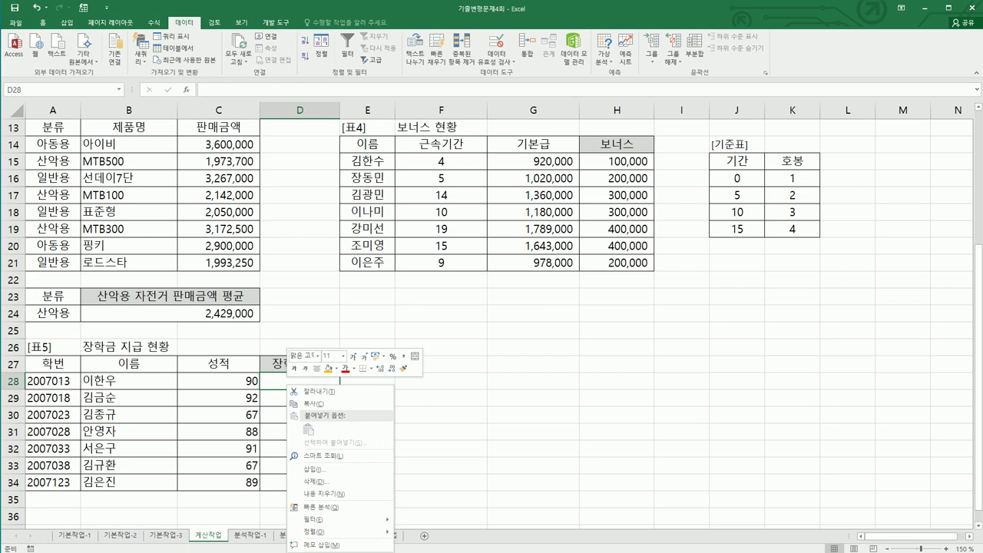
{"action": "left_click", "coordinate": [322, 549]}
{"action": "left_click_drag", "start_coordinate": [376, 429], "coordinate": [583, 228]}
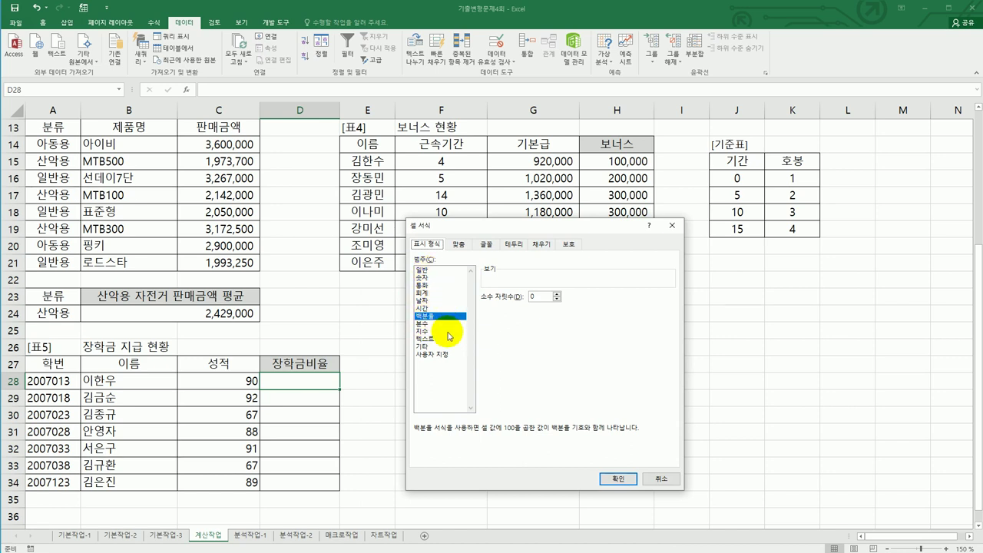
{"action": "left_click", "coordinate": [654, 479]}
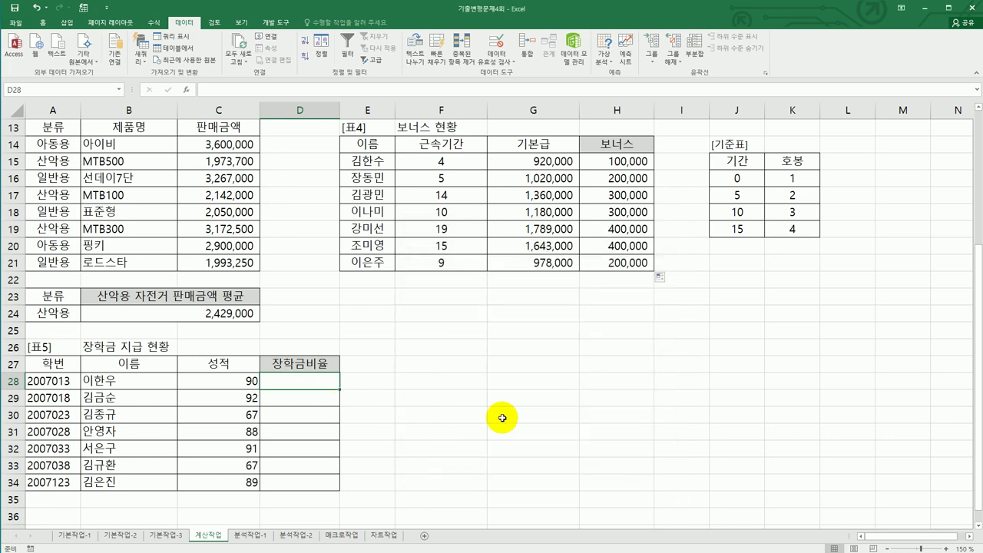
Begin a RANK.EQ formula in D28 with C28 as the number and $C$28:$C$34 as the absolute reference range
{"action": "type", "text": "=RA"}
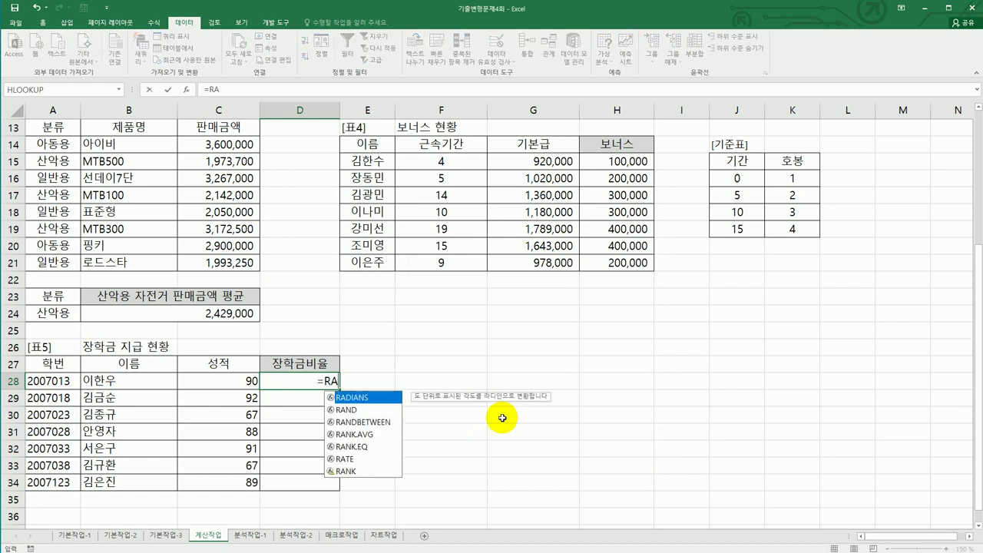
{"action": "type", "text": "NK.EQ"}
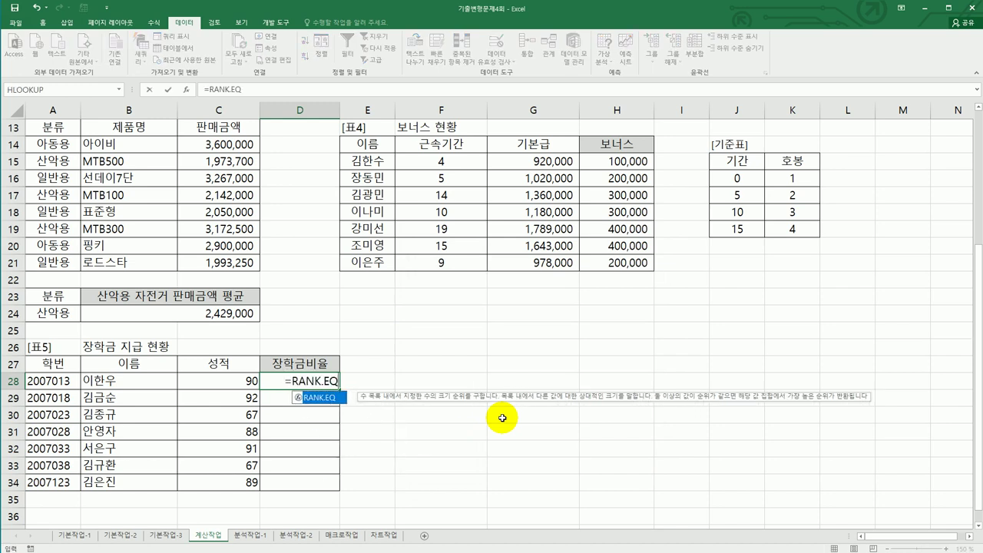
{"action": "type", "text": "("}
{"action": "left_click", "coordinate": [227, 385]}
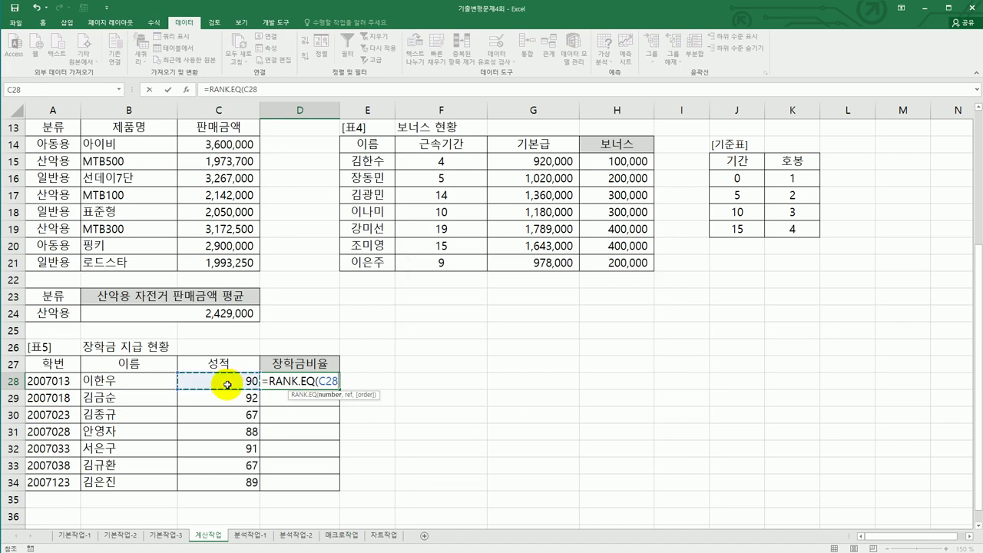
{"action": "type", "text": ","}
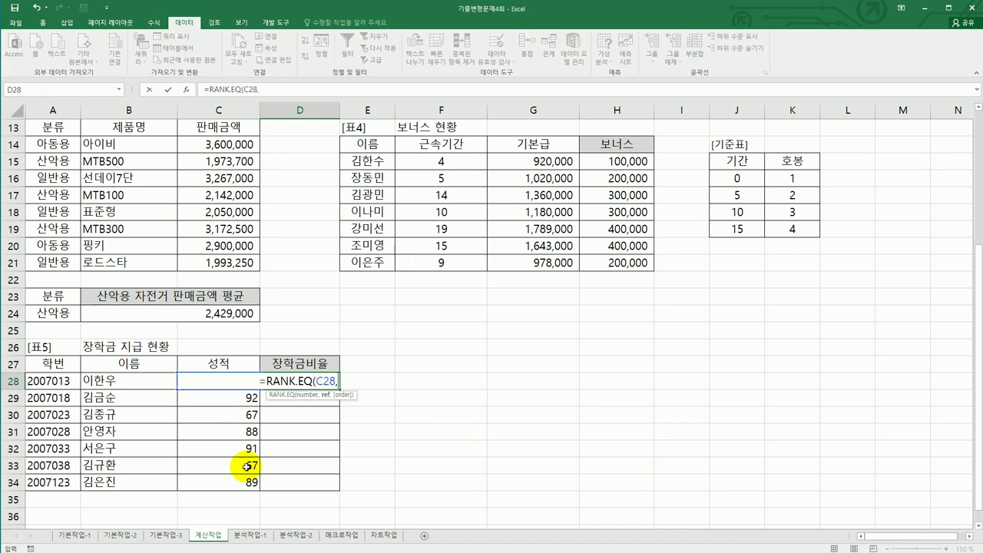
{"action": "left_click_drag", "start_coordinate": [245, 485], "coordinate": [238, 379]}
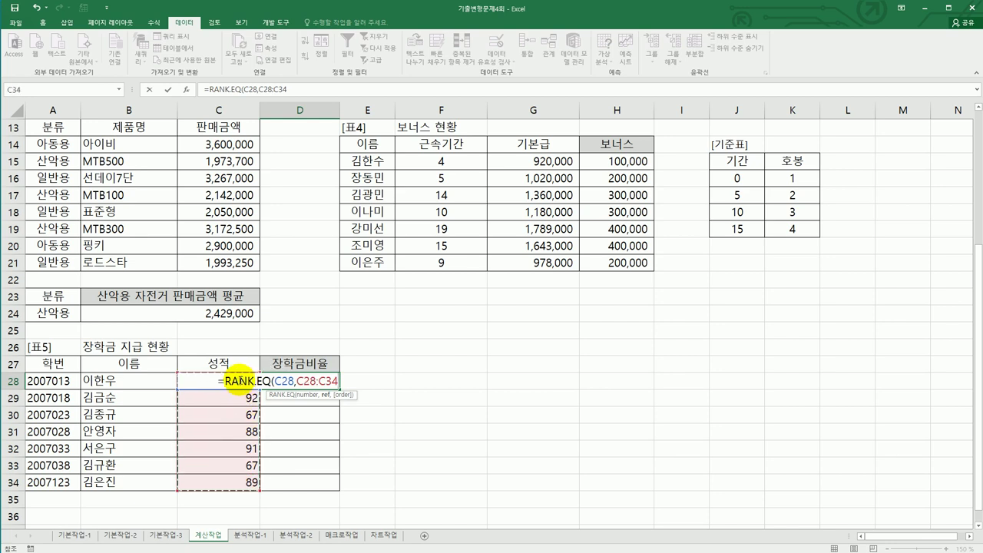
{"action": "key", "text": "F4"}
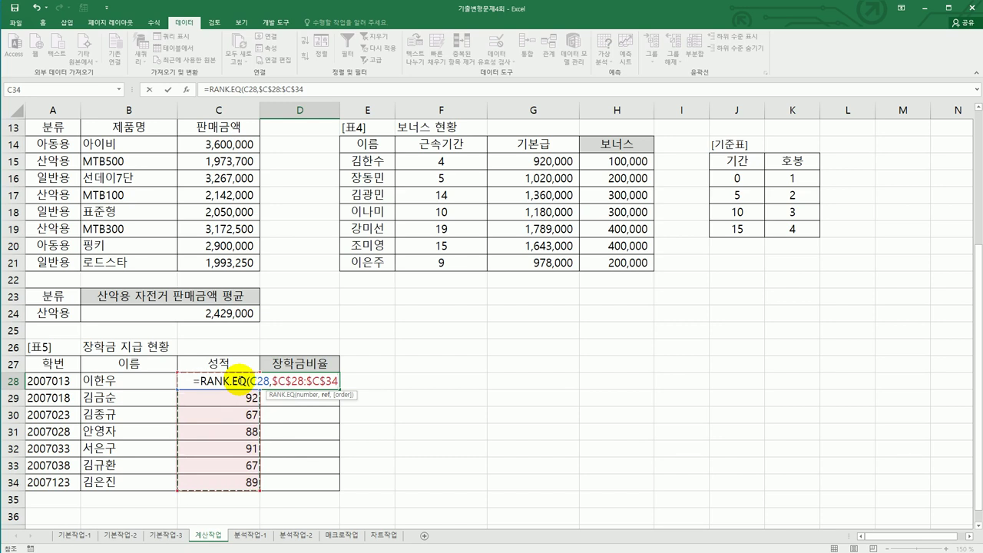
Finish the D28 RANK.EQ formula without an order argument, copy it down to D34, and check the copied ranks
{"action": "type", "text": ","}
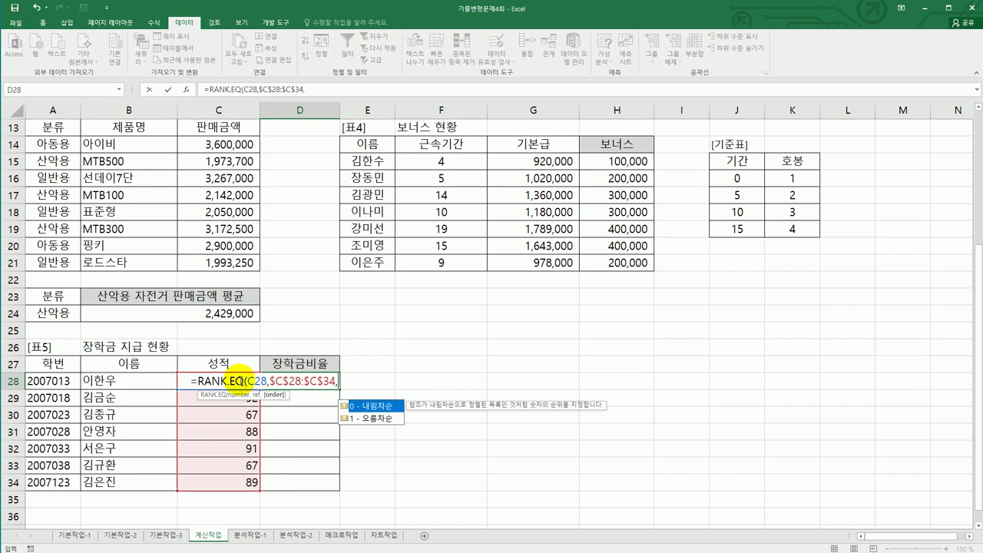
{"action": "type", "text": "0"}
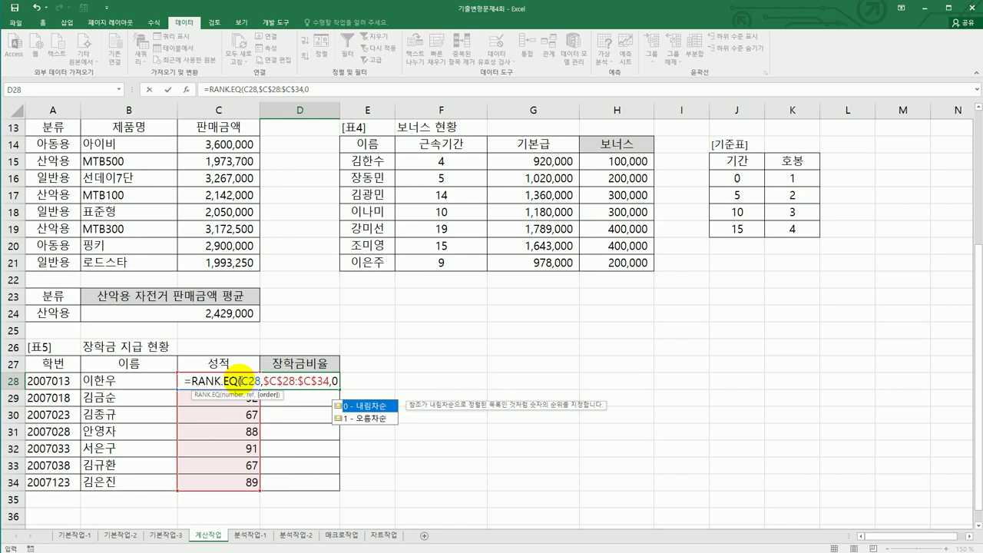
{"action": "key", "text": "BackSpace"}
{"action": "key", "text": "BackSpace"}
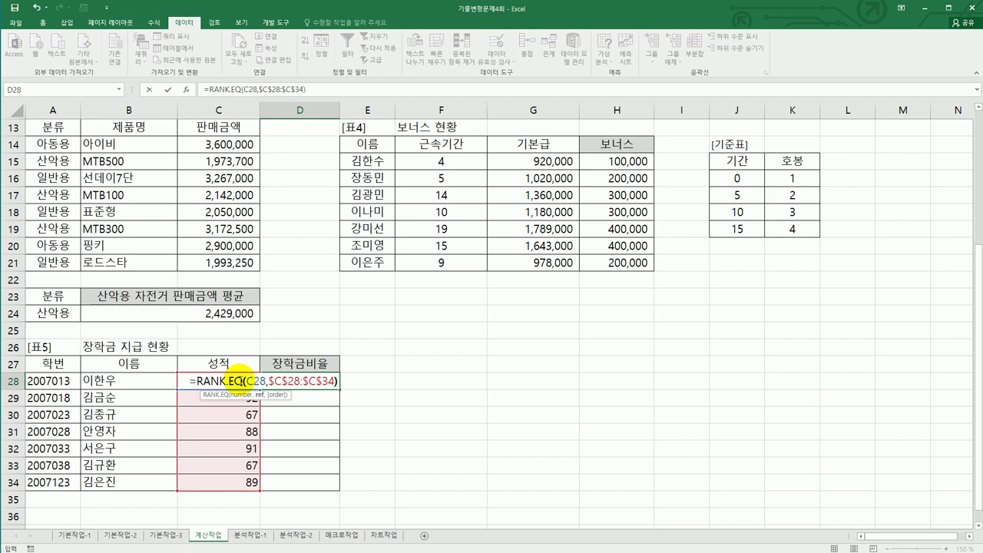
{"action": "key", "text": "ctrl+Return"}
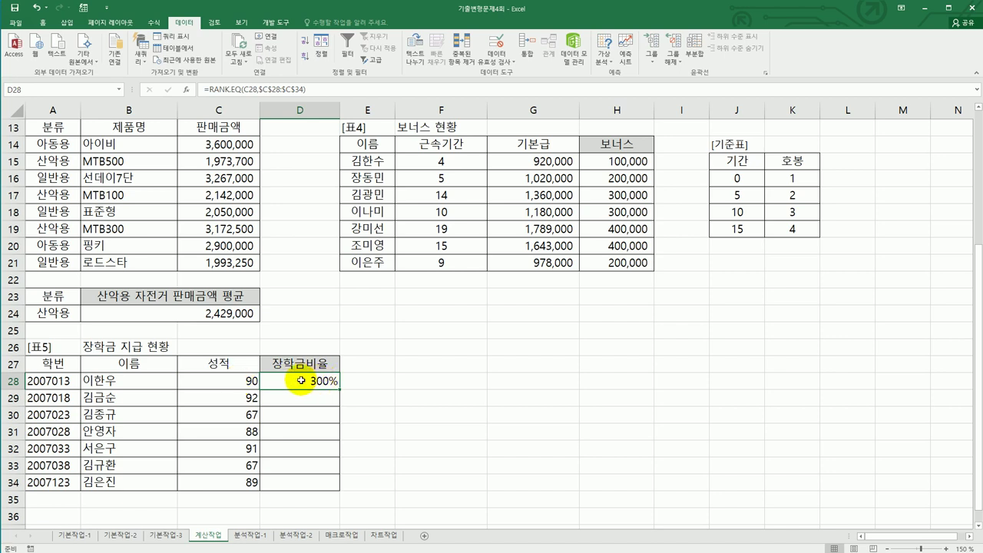
{"action": "left_click_drag", "start_coordinate": [339, 391], "coordinate": [336, 486]}
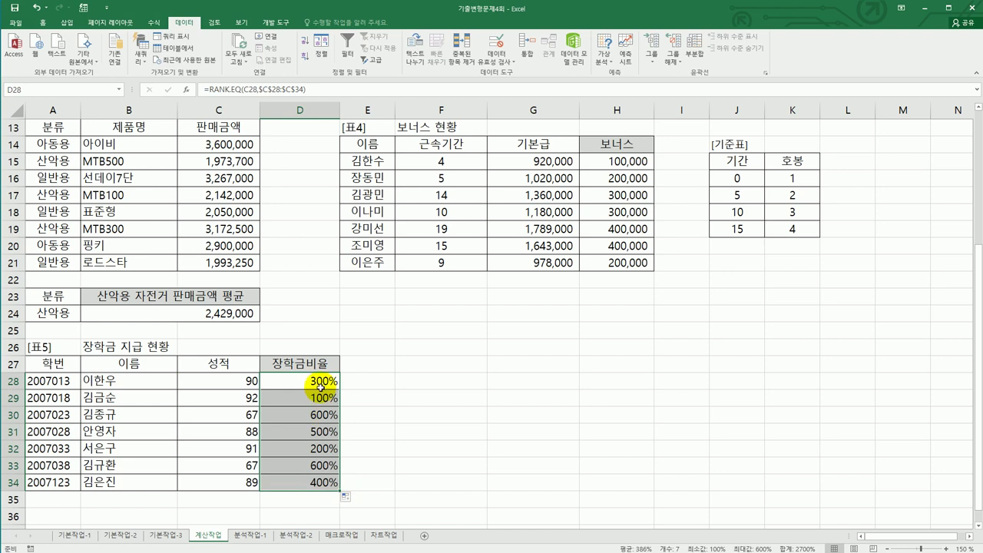
{"action": "left_click", "coordinate": [324, 448]}
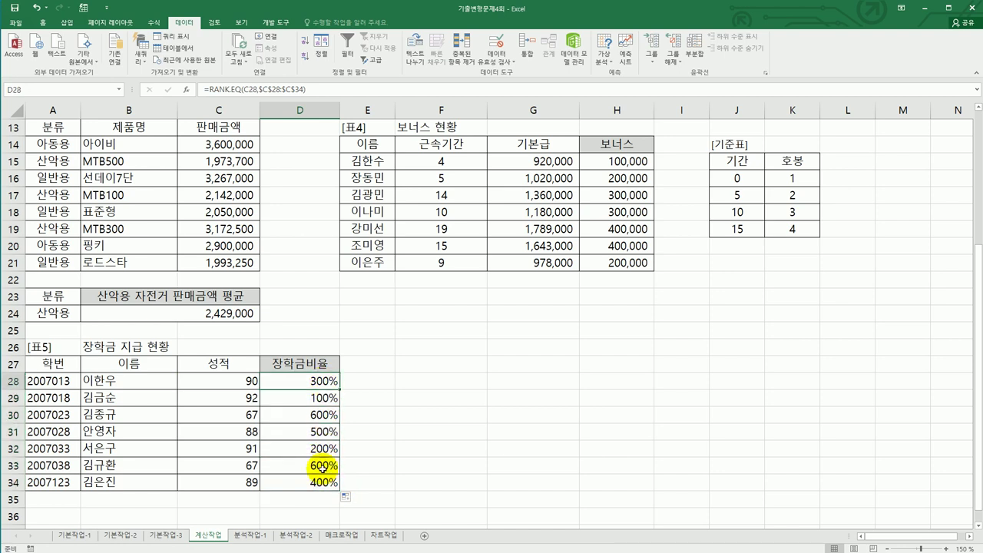
{"action": "left_click", "coordinate": [323, 482]}
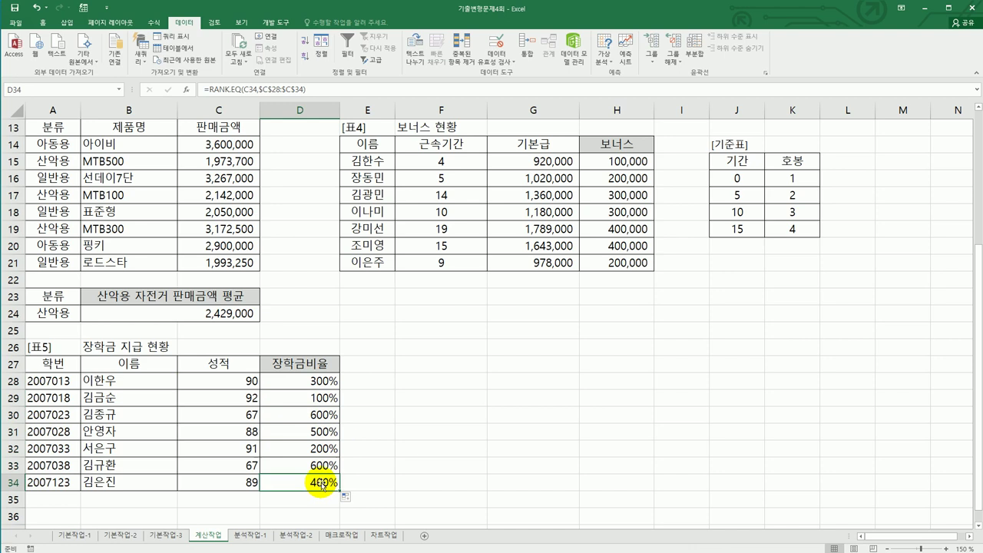
{"action": "left_click", "coordinate": [325, 413]}
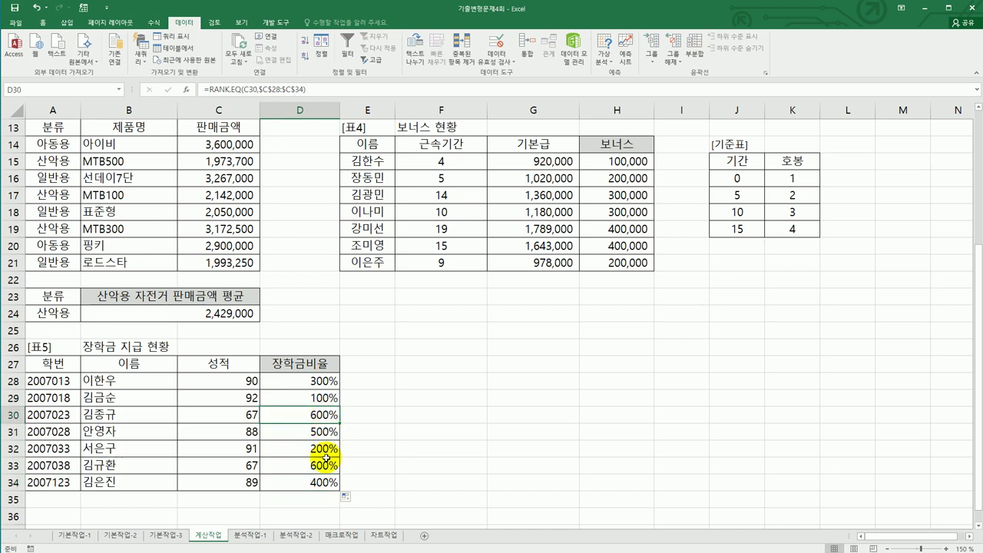
Wrap the D28 RANK.EQ formula in CHOOSE as its index number, with 100% as the first value
{"action": "left_click", "coordinate": [321, 380]}
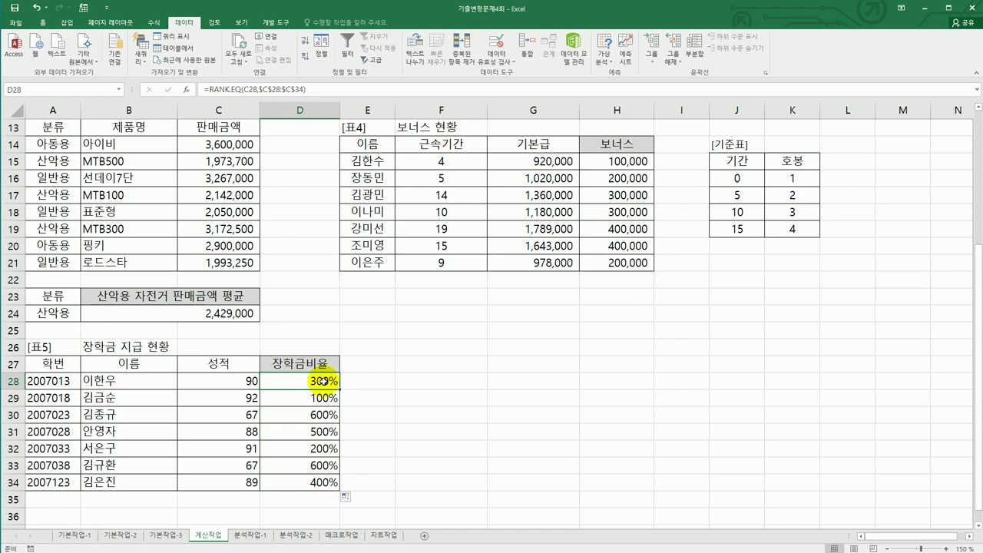
{"action": "double_click", "coordinate": [321, 381]}
{"action": "left_click", "coordinate": [194, 379]}
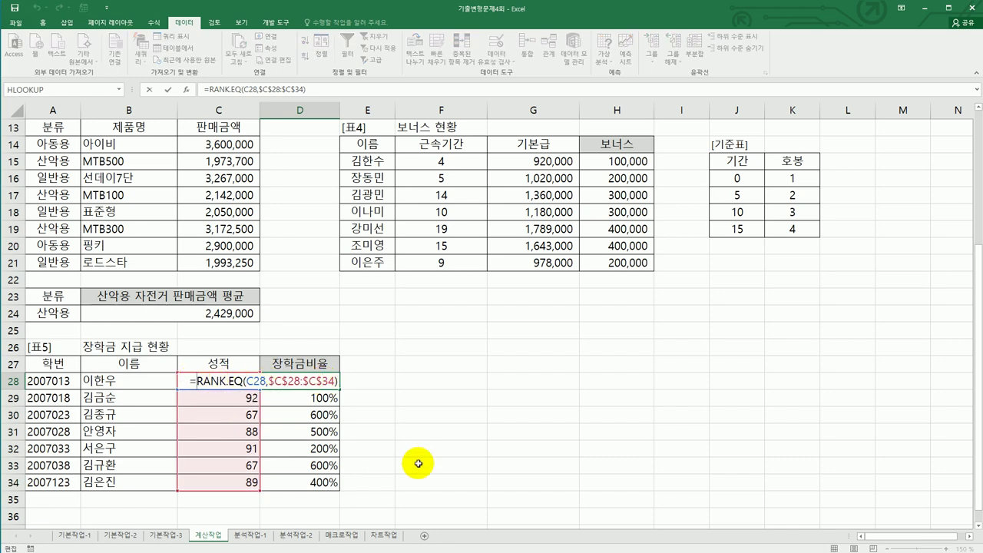
{"action": "type", "text": "CHOOSE"}
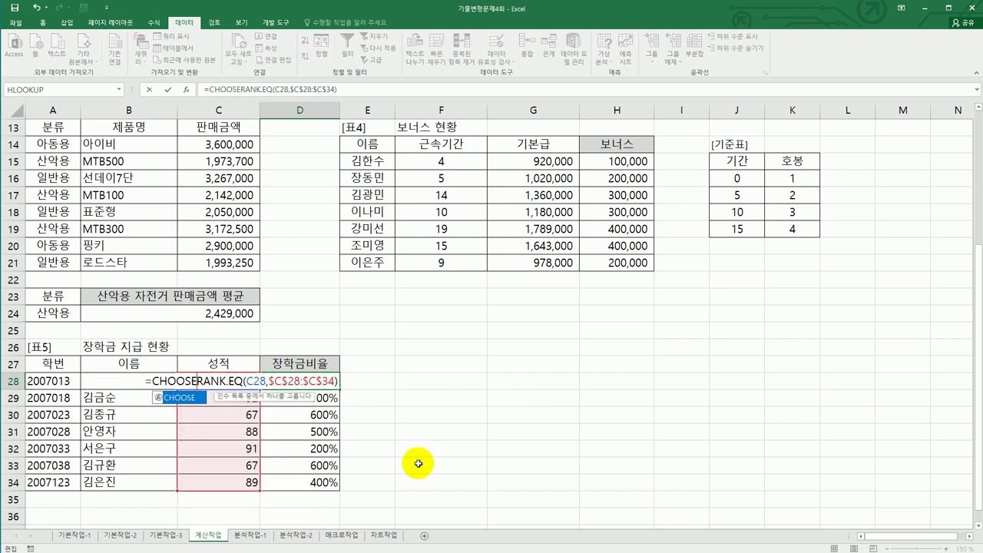
{"action": "type", "text": "("}
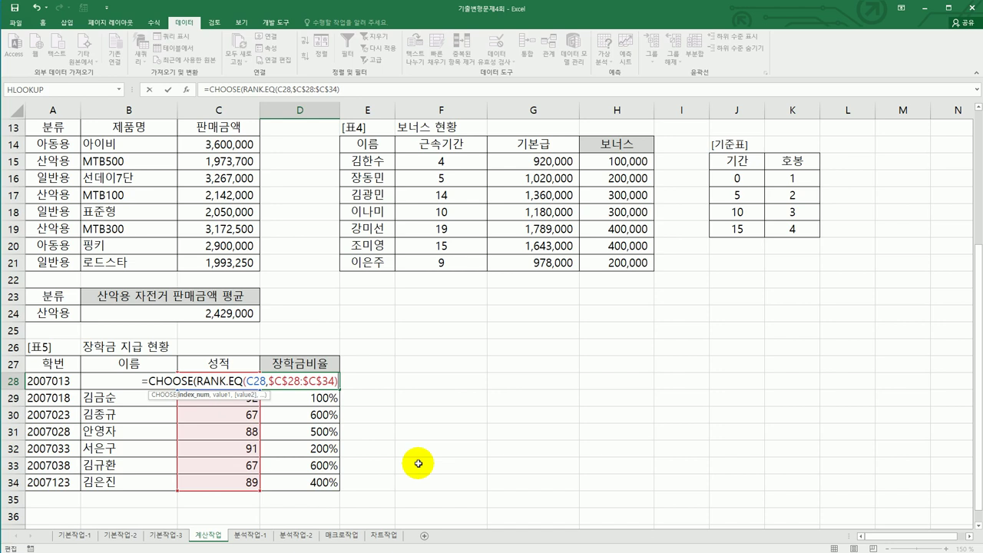
{"action": "type", "text": ","}
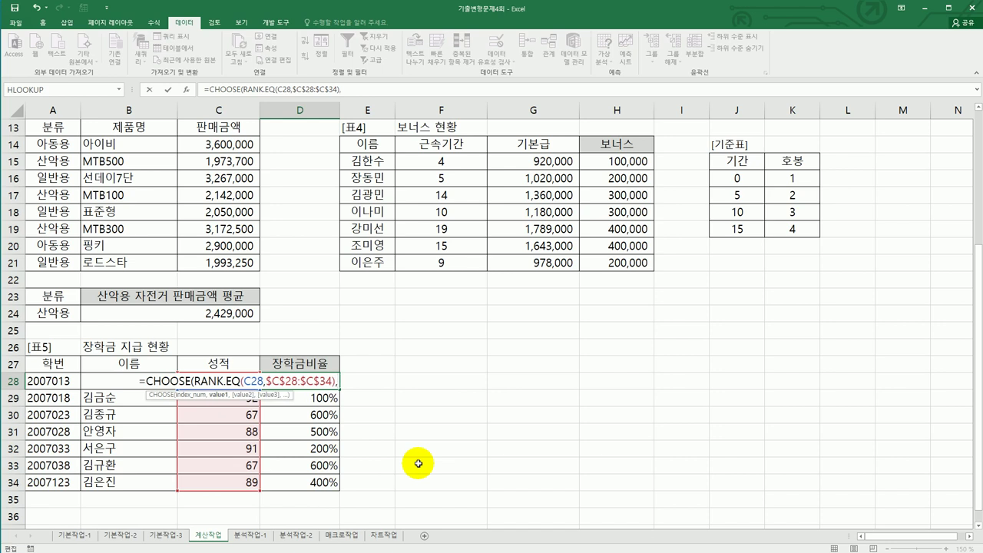
{"action": "type", "text": "100"}
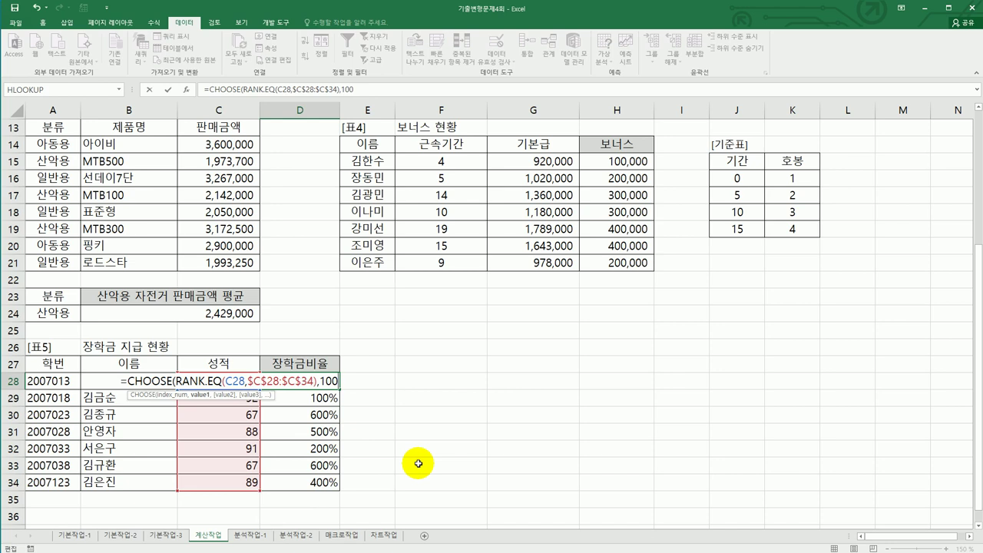
{"action": "type", "text": "%,"}
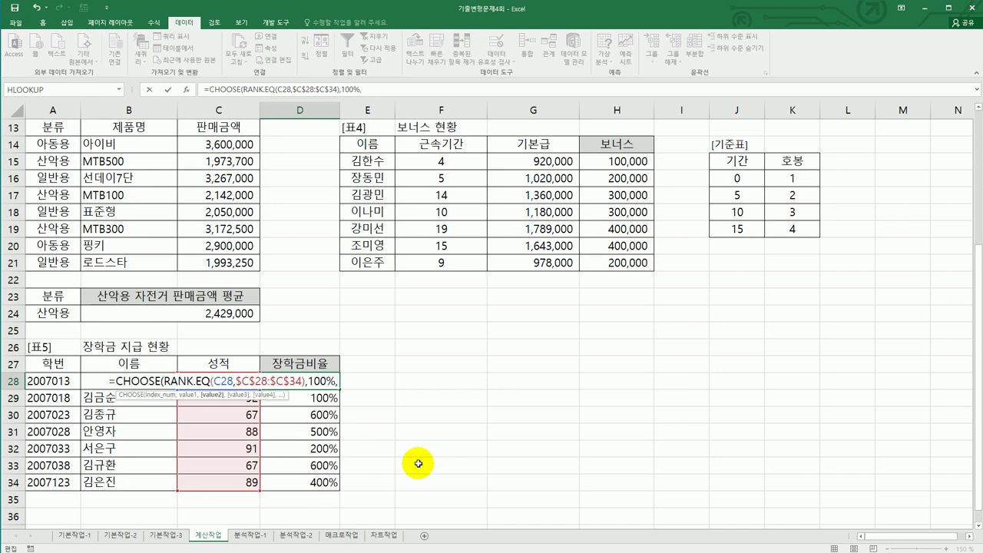
Finish the D28 CHOOSE formula with 90%, 80 and four empty strings as the remaining values, and copy it down to D34
{"action": "type", "text": "90"}
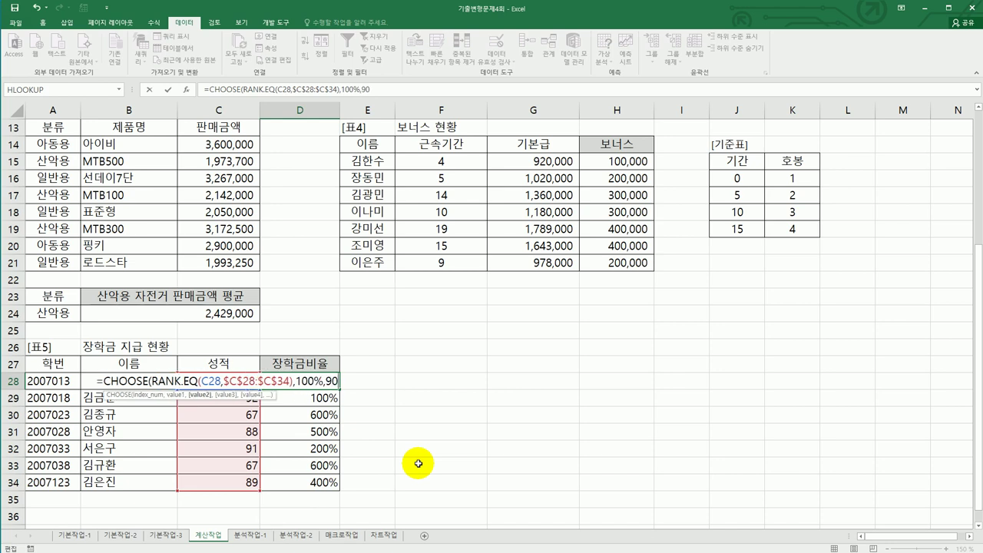
{"action": "type", "text": "%"}
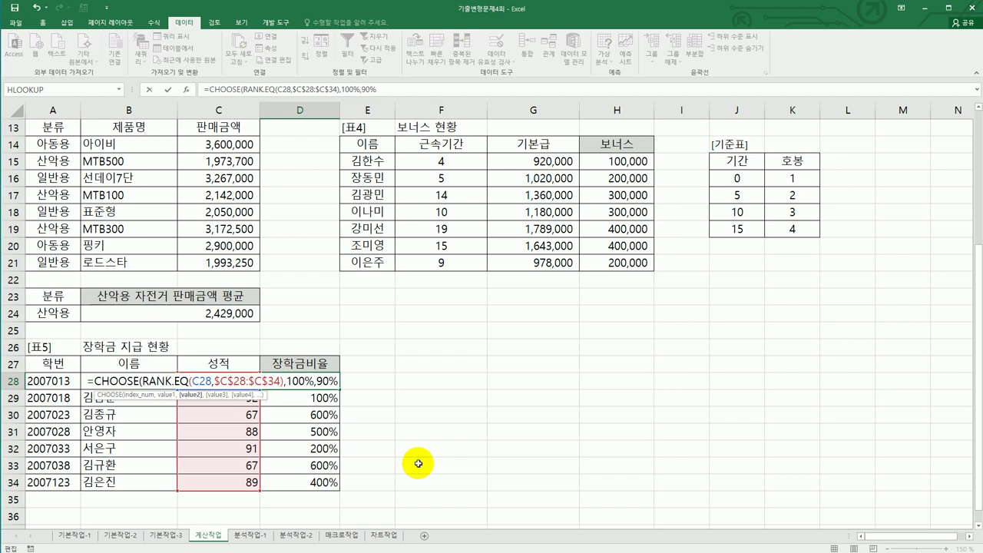
{"action": "type", "text": ",80,"}
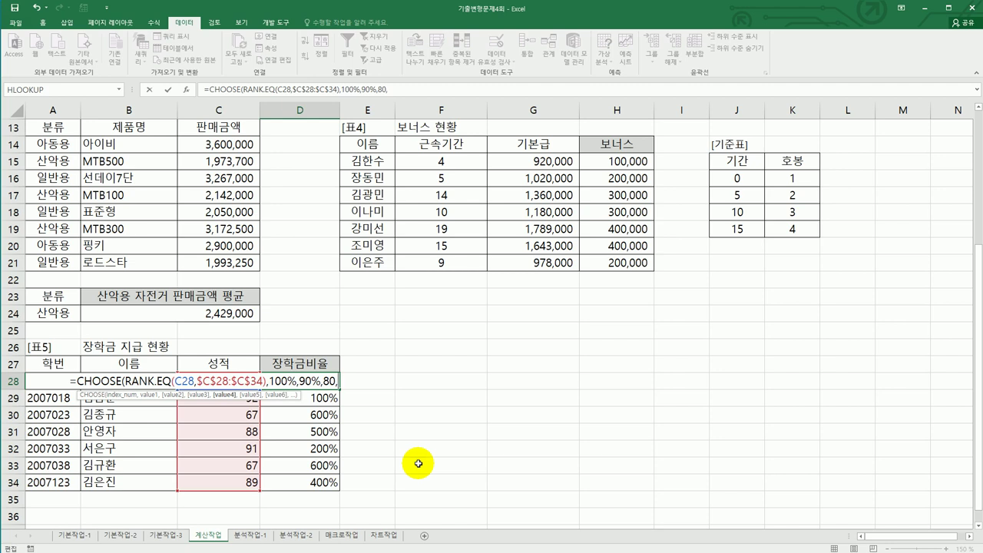
{"action": "type", "text": "\"\","}
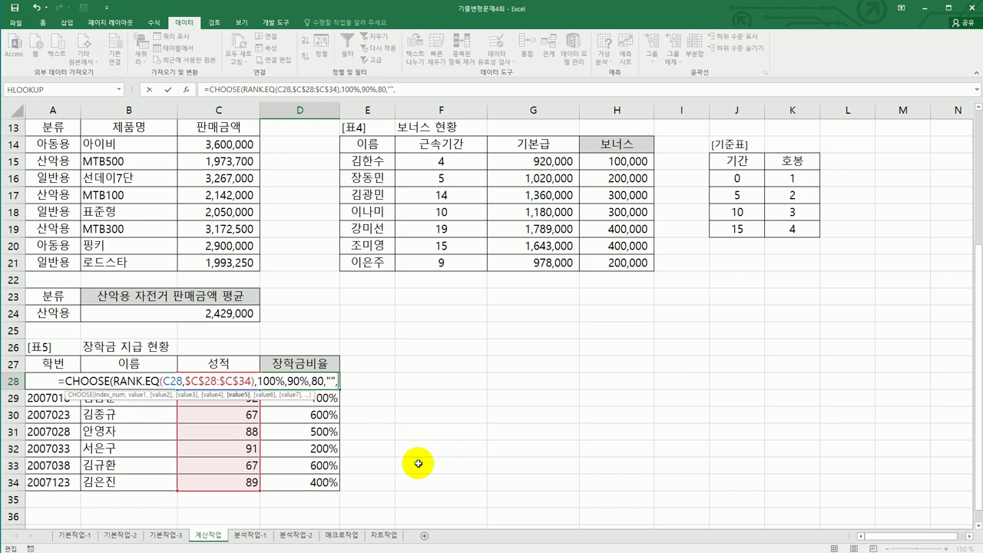
{"action": "type", "text": "\"\",\""}
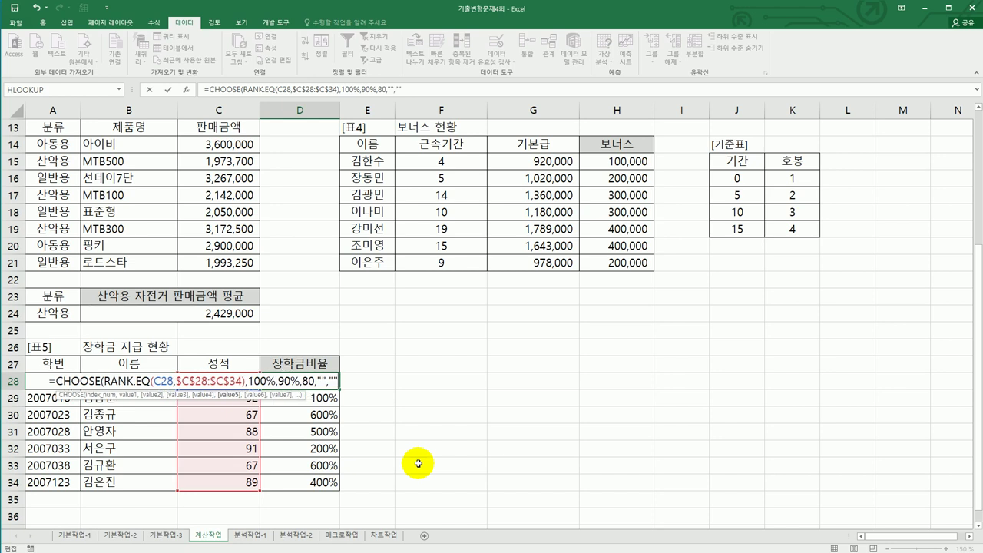
{"action": "type", "text": "\","}
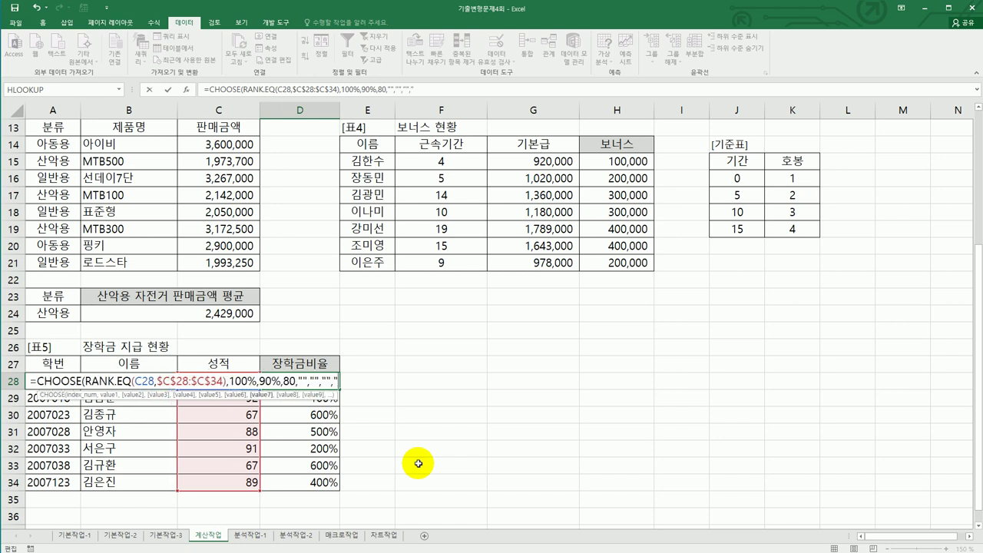
{"action": "type", "text": "\"\""}
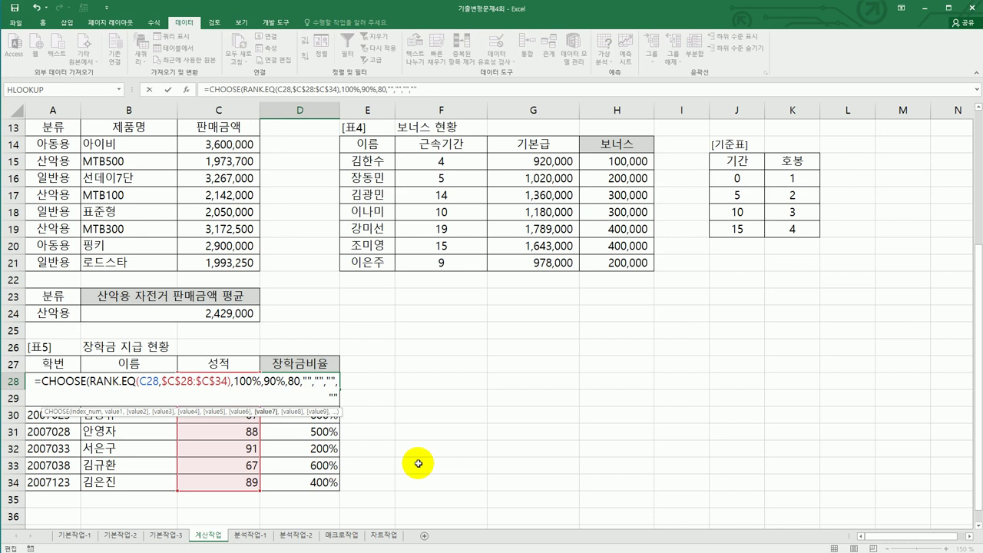
{"action": "key", "text": "Return"}
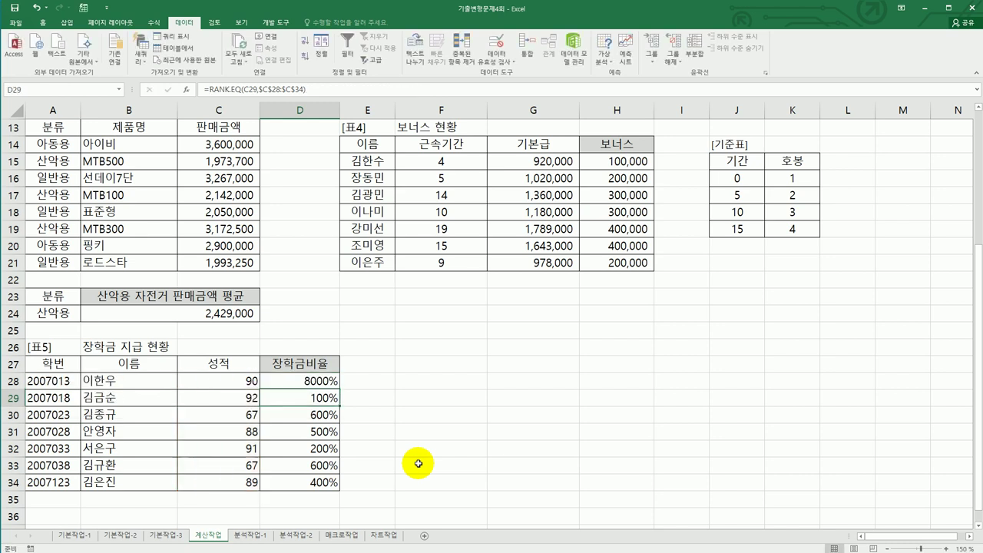
{"action": "left_click", "coordinate": [332, 381]}
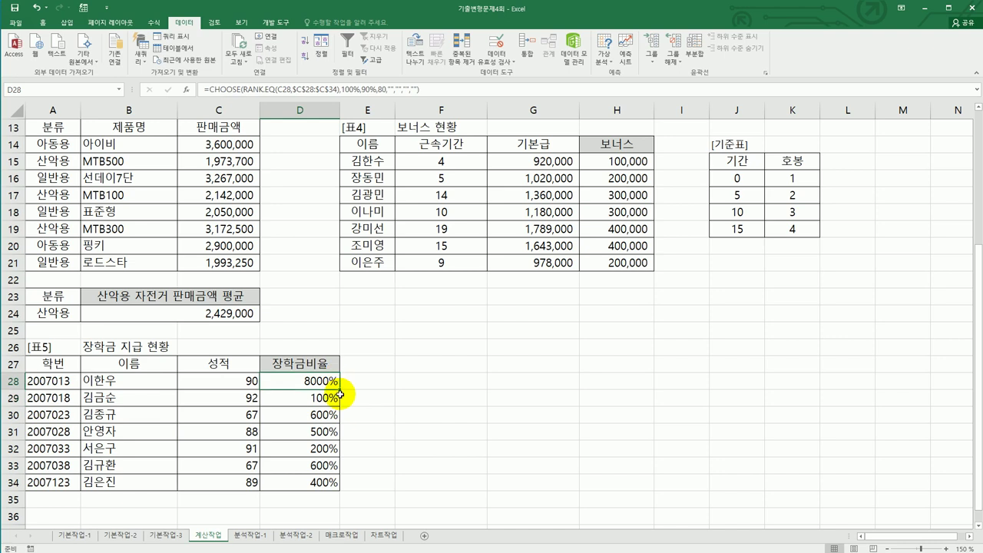
{"action": "left_click_drag", "start_coordinate": [341, 391], "coordinate": [341, 488]}
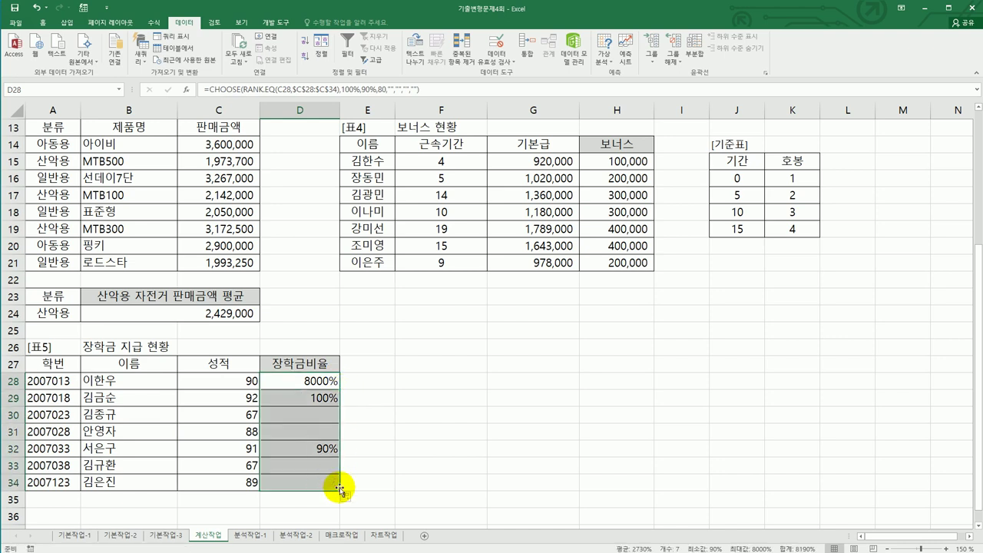
Correct the third CHOOSE value in the D28 formula to 80% through its function arguments
{"action": "left_click", "coordinate": [318, 380]}
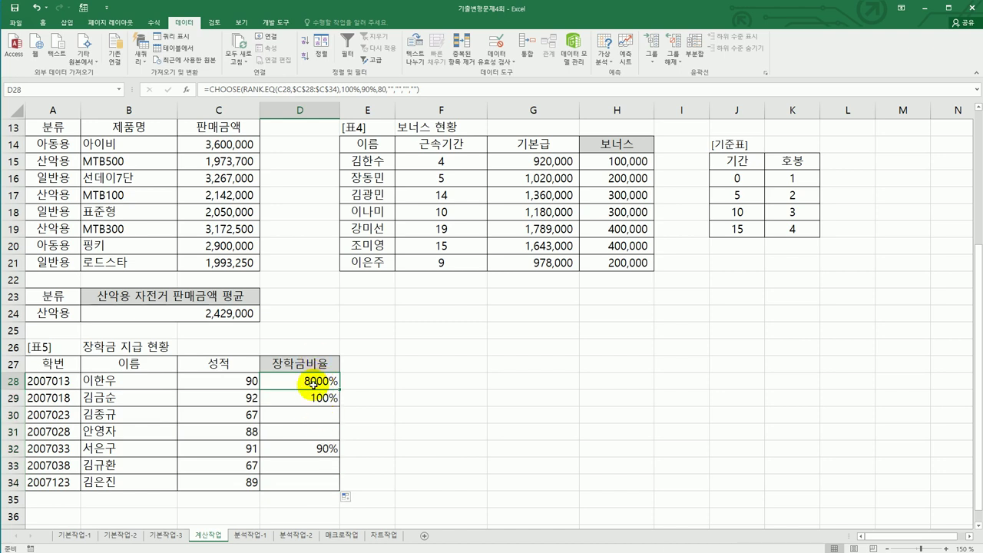
{"action": "left_click", "coordinate": [186, 89]}
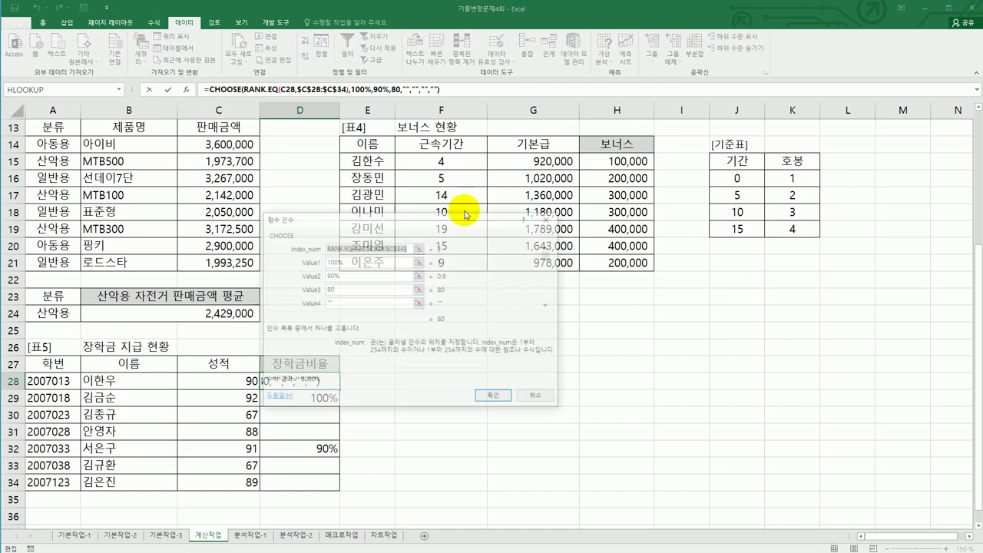
{"action": "left_click", "coordinate": [353, 292]}
{"action": "left_click_drag", "start_coordinate": [425, 224], "coordinate": [574, 276]}
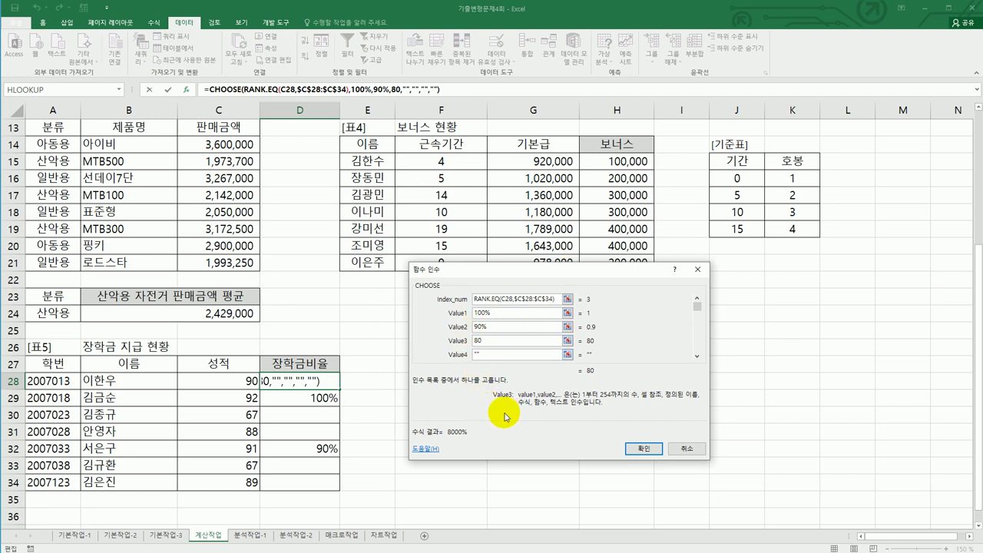
{"action": "type", "text": "%"}
{"action": "left_click", "coordinate": [637, 448]}
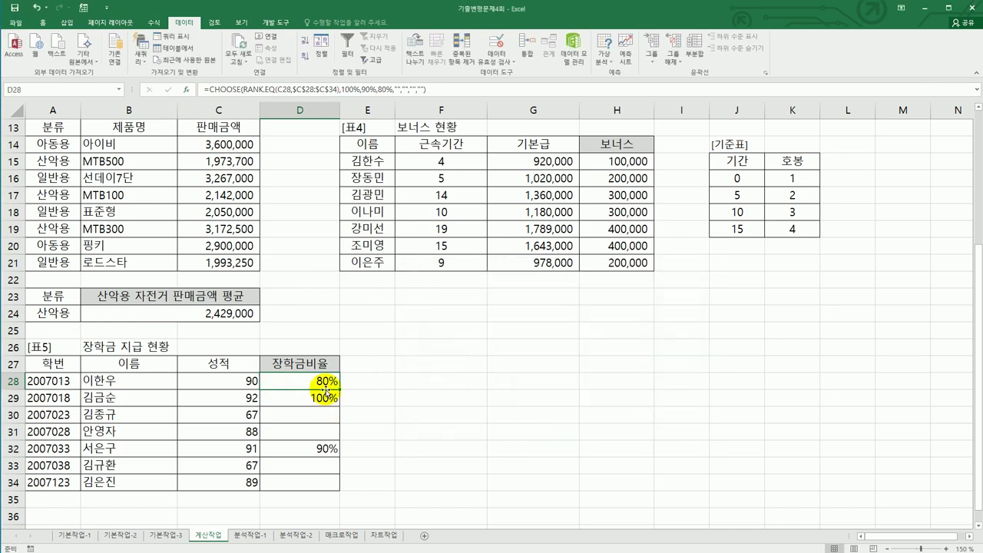
Check the CHOOSE function arguments of the D31 formula in 표5 without changing them
{"action": "mouse_move", "coordinate": [333, 388]}
{"action": "left_mouse_down"}
{"action": "mouse_move", "coordinate": [338, 489]}
{"action": "mouse_move", "coordinate": [324, 428]}
{"action": "mouse_move", "coordinate": [340, 390]}
{"action": "mouse_move", "coordinate": [347, 402]}
{"action": "mouse_move", "coordinate": [326, 397]}
{"action": "left_mouse_up"}
{"action": "left_click", "coordinate": [325, 431]}
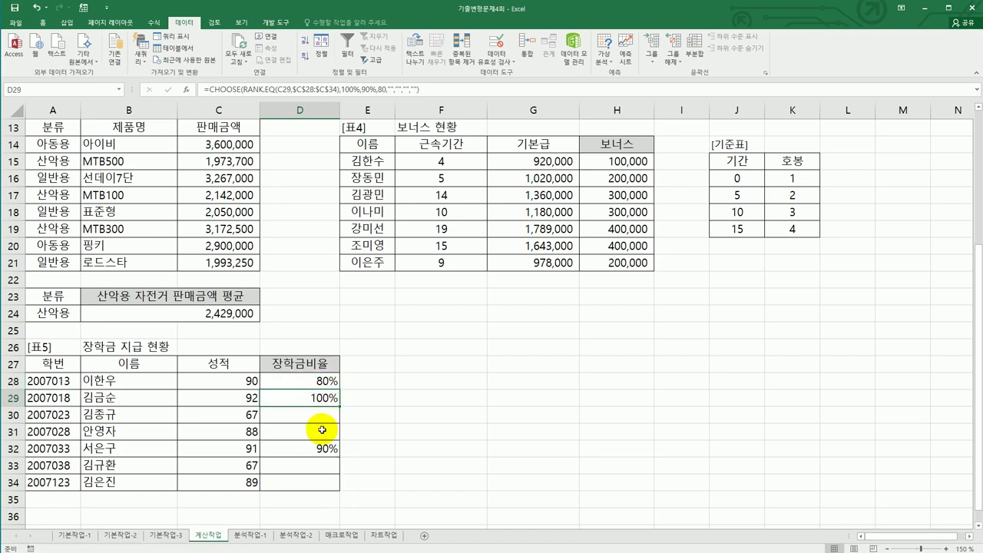
{"action": "left_click", "coordinate": [186, 90]}
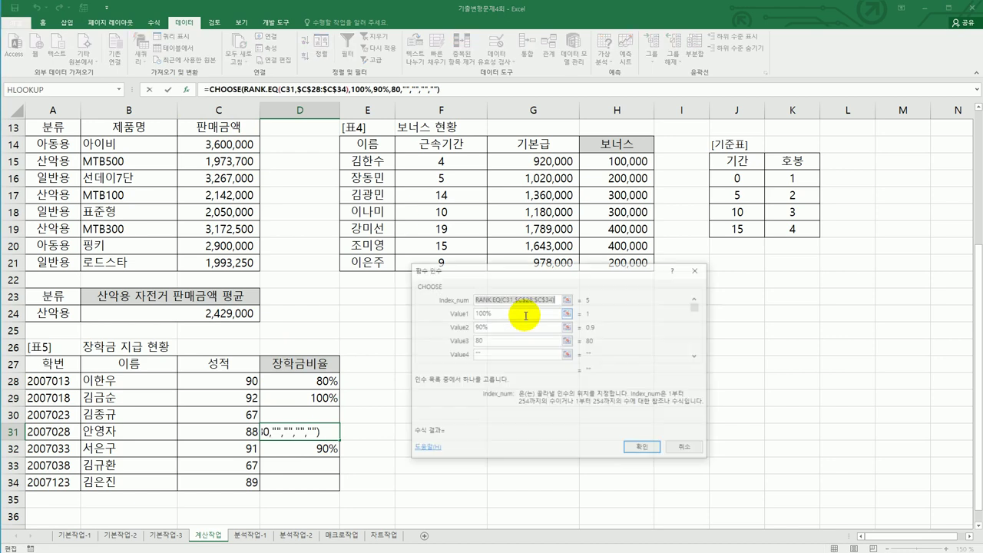
{"action": "left_click", "coordinate": [495, 343]}
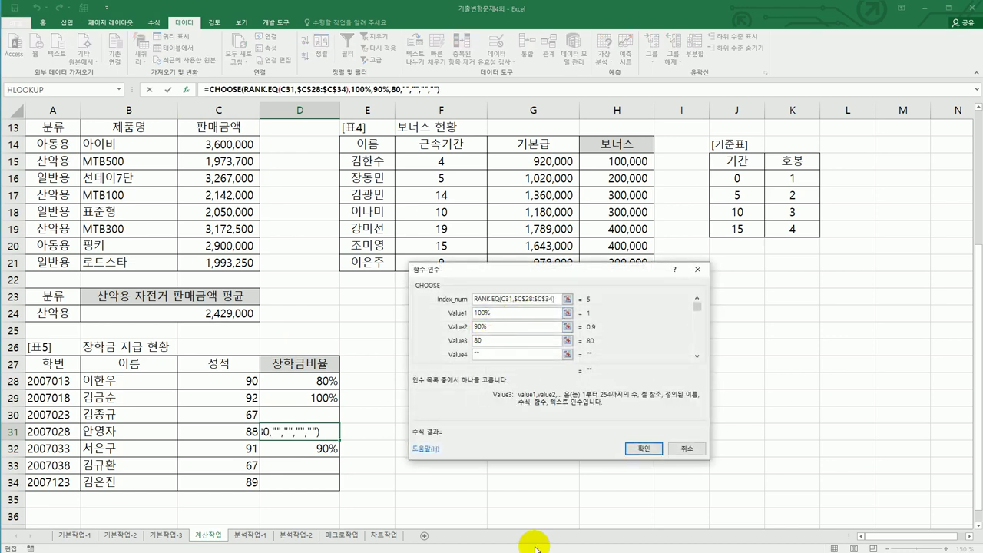
{"action": "left_click", "coordinate": [685, 448]}
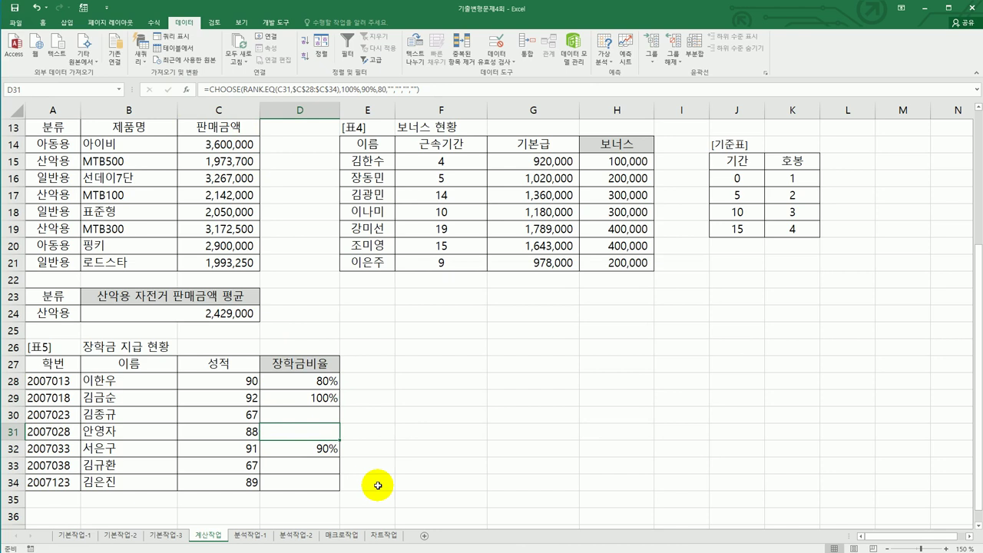
Copy the corrected D28 CHOOSE formula down to D34 in the 장학금비율 column
{"action": "left_click", "coordinate": [314, 381]}
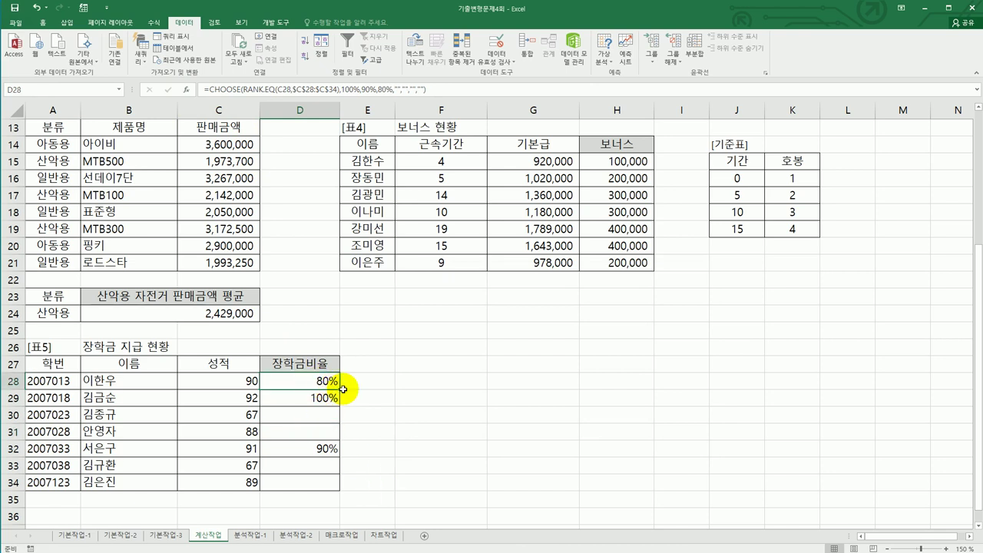
{"action": "left_click_drag", "start_coordinate": [341, 389], "coordinate": [336, 487]}
{"action": "left_click", "coordinate": [330, 379]}
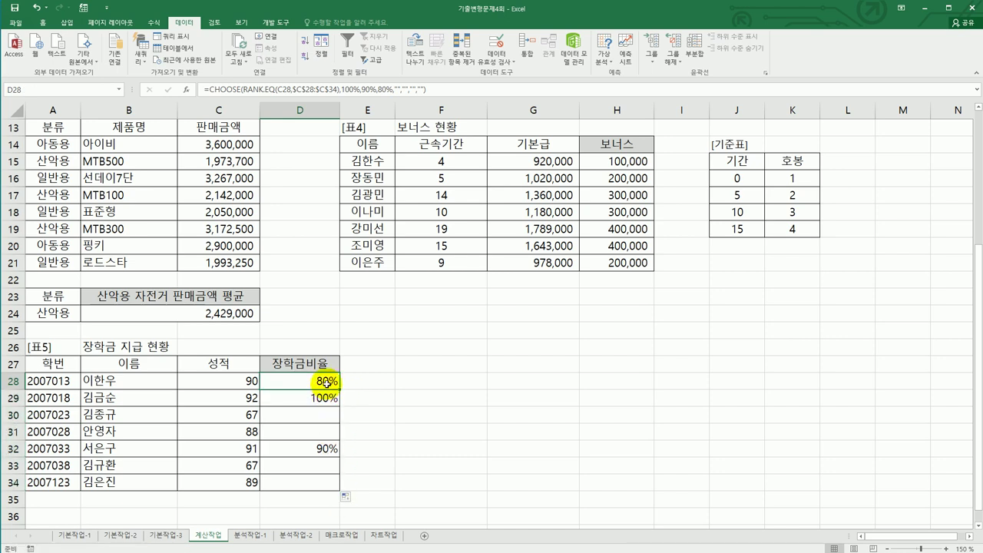
Review the D28 formula and its CHOOSE function arguments, leaving them unchanged
{"action": "double_click", "coordinate": [319, 384]}
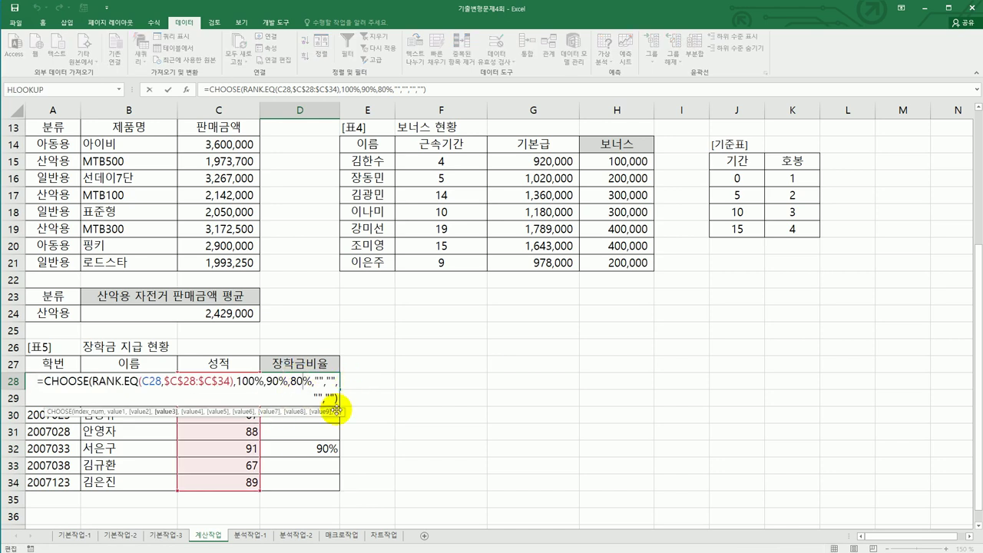
{"action": "key", "text": "Escape"}
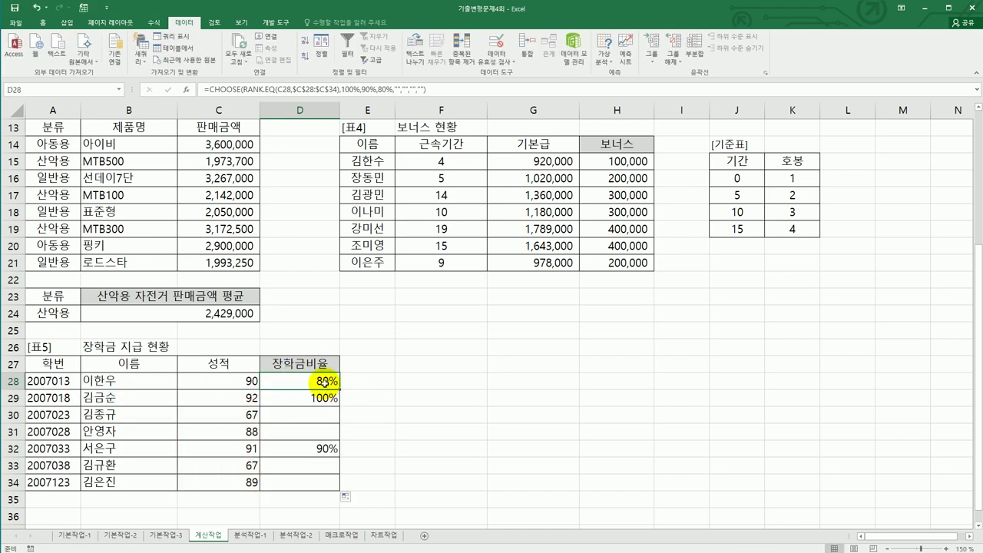
{"action": "left_click", "coordinate": [186, 89]}
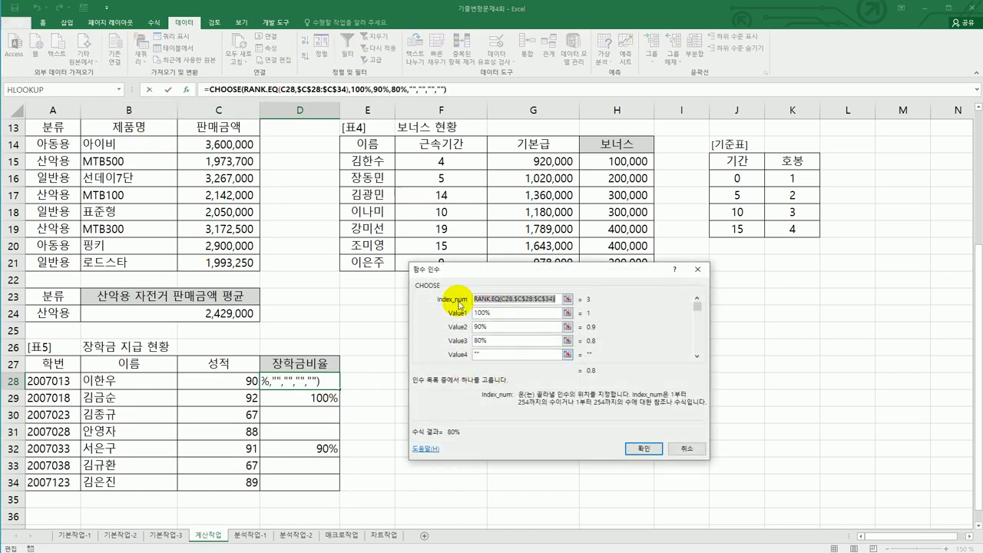
{"action": "left_click", "coordinate": [686, 448]}
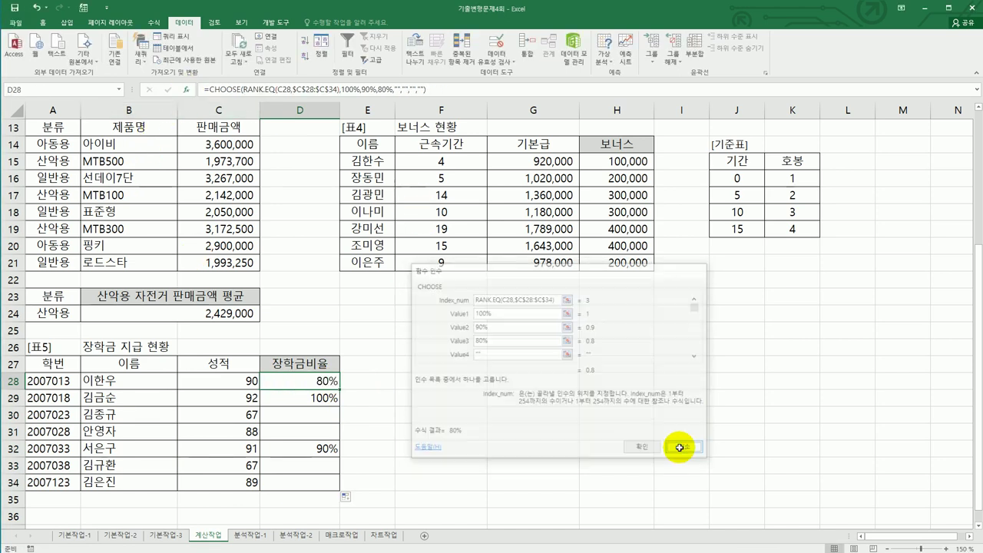
{"action": "left_click", "coordinate": [645, 453]}
Switch to the 분석작업-1 sheet and sort the 영업 현황 table by 대리점명 in ascending order
{"action": "scroll", "coordinate": [645, 453], "scroll_direction": "up", "scroll_amount": 3}
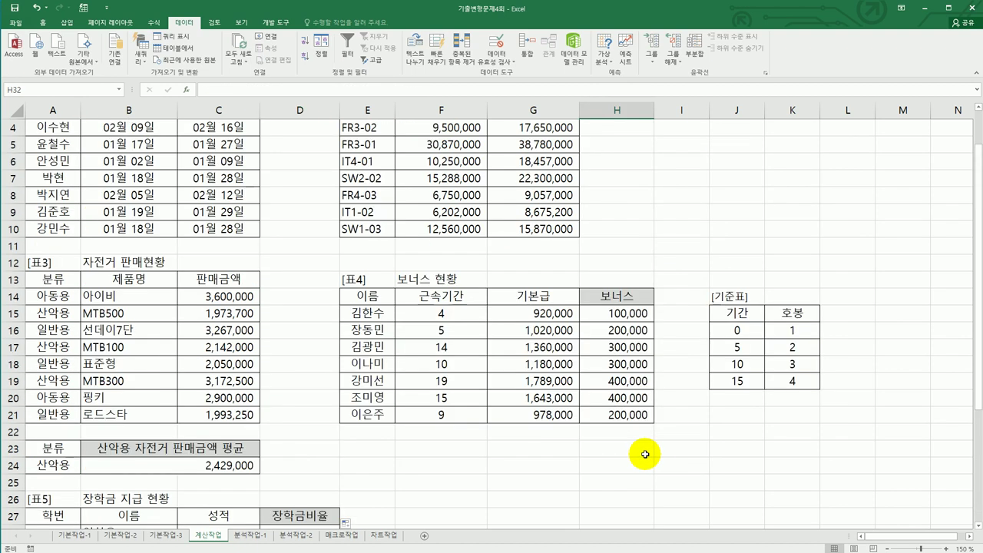
{"action": "left_click", "coordinate": [247, 537]}
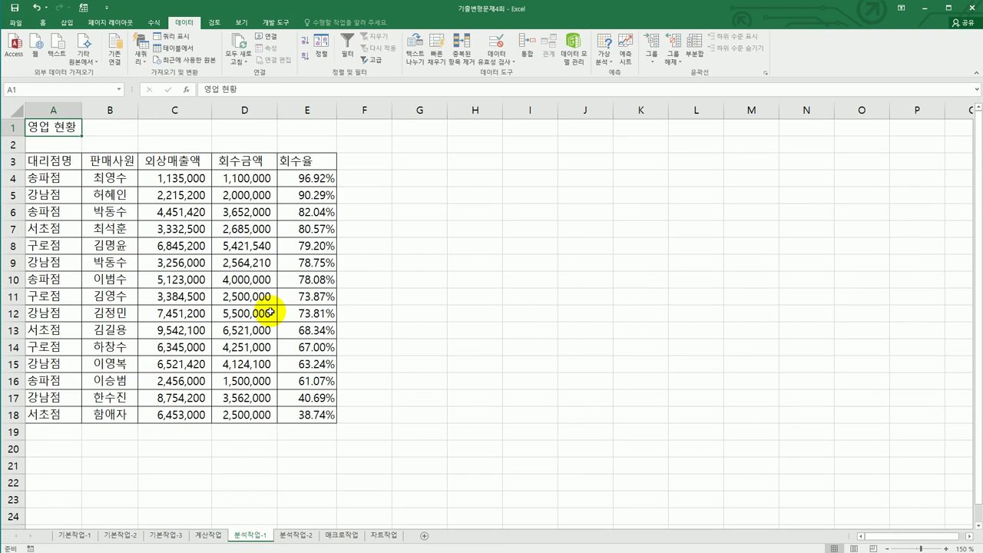
{"action": "left_click", "coordinate": [58, 163]}
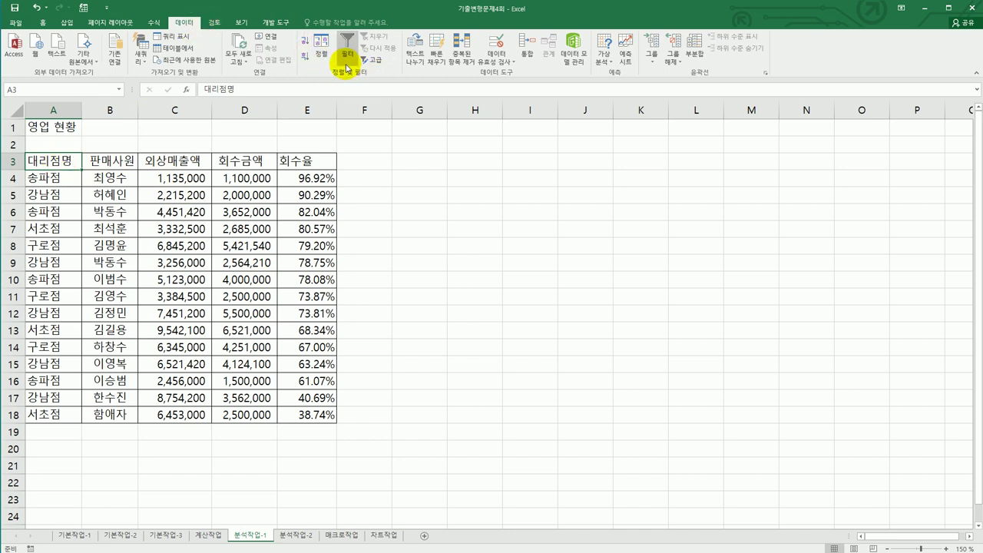
{"action": "left_click", "coordinate": [305, 44]}
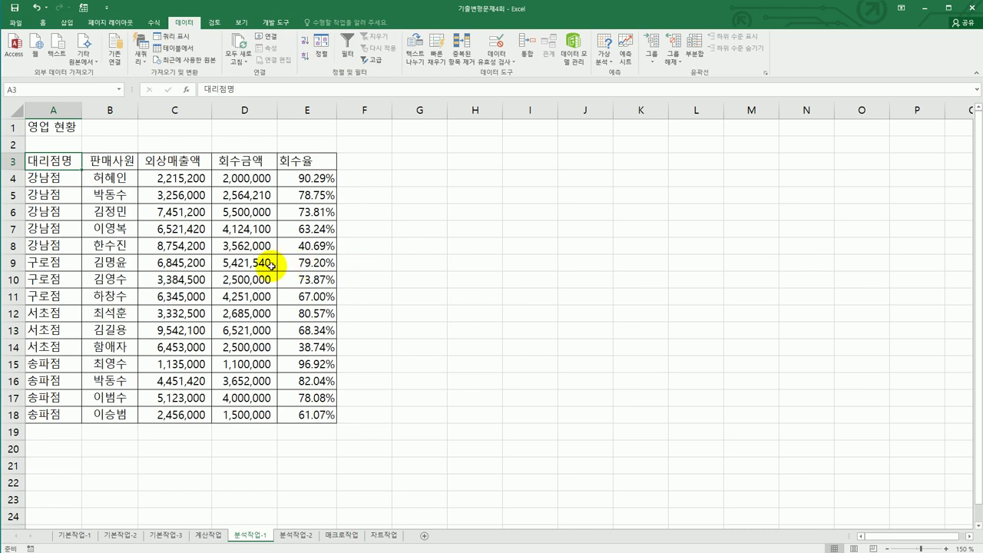
Add a subtotal to the 영업 현황 table grouped by 대리점명, using 최대값 of 회수율
{"action": "left_click", "coordinate": [696, 55]}
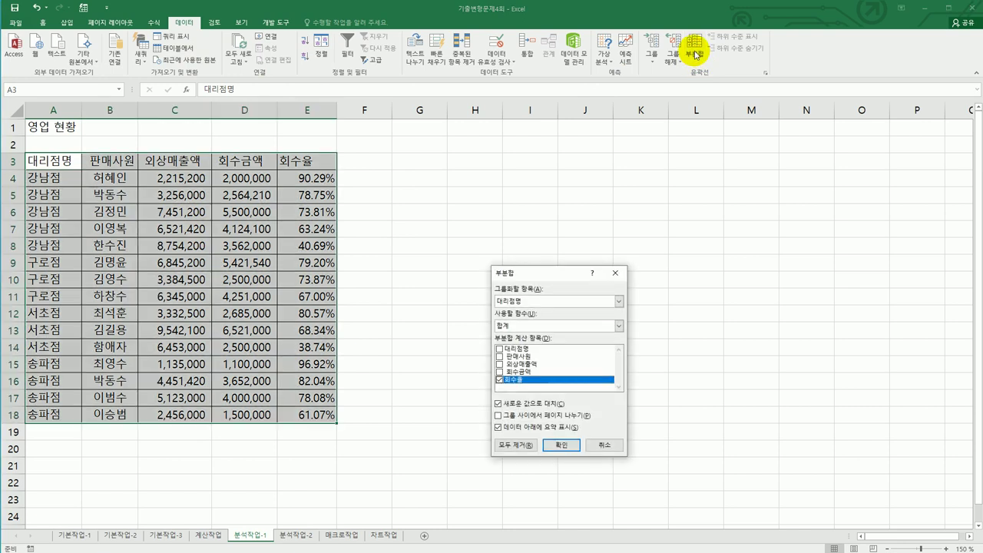
{"action": "left_click_drag", "start_coordinate": [542, 273], "coordinate": [527, 211]}
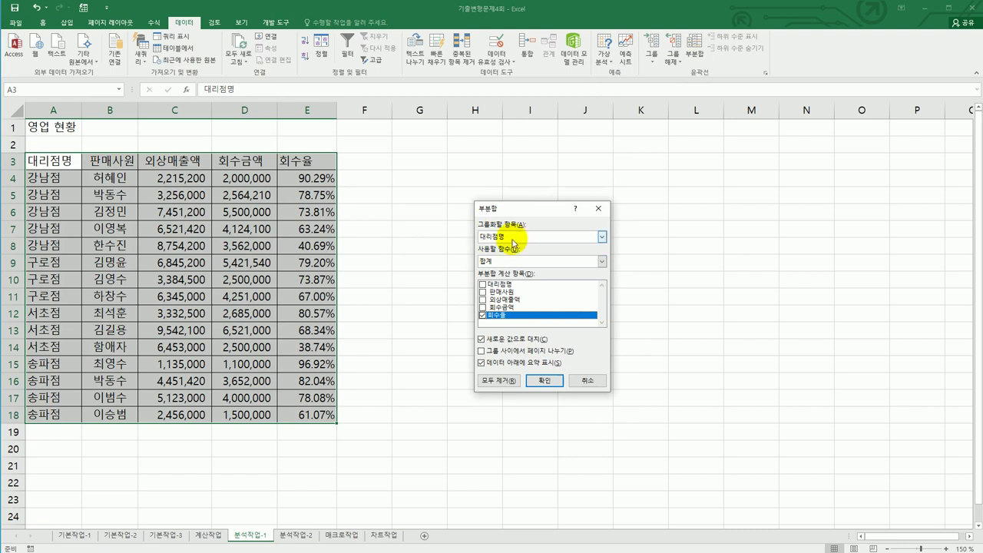
{"action": "left_click", "coordinate": [516, 262]}
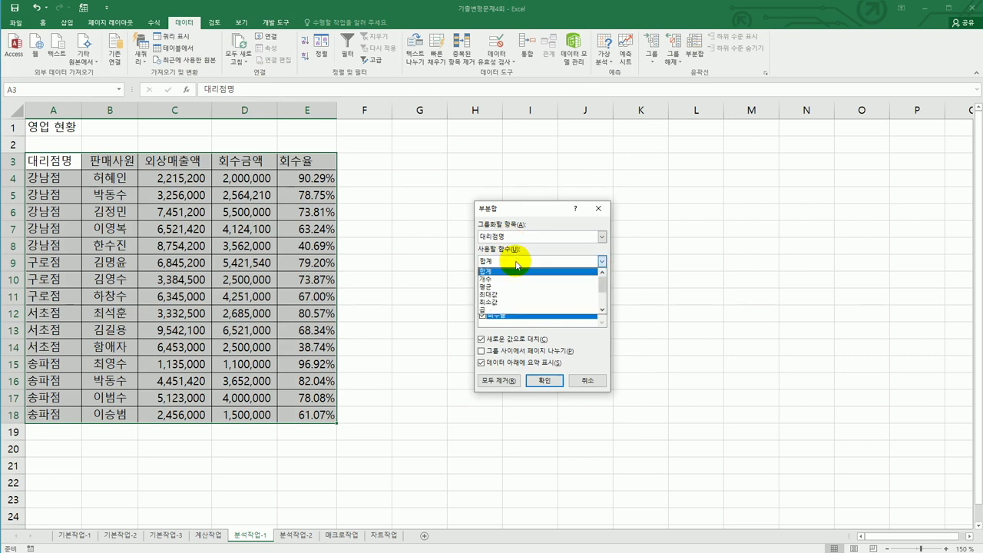
{"action": "left_click", "coordinate": [513, 295]}
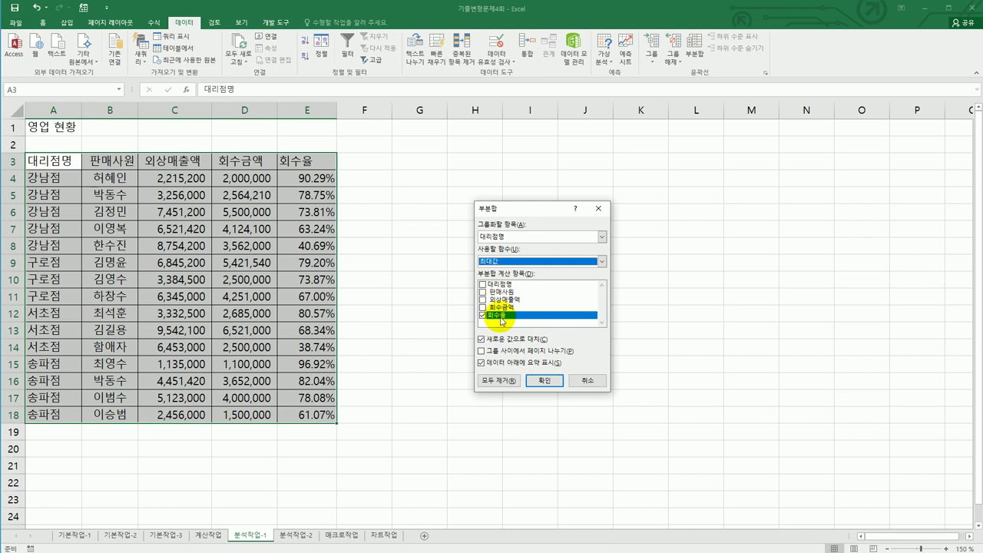
{"action": "left_click", "coordinate": [543, 381]}
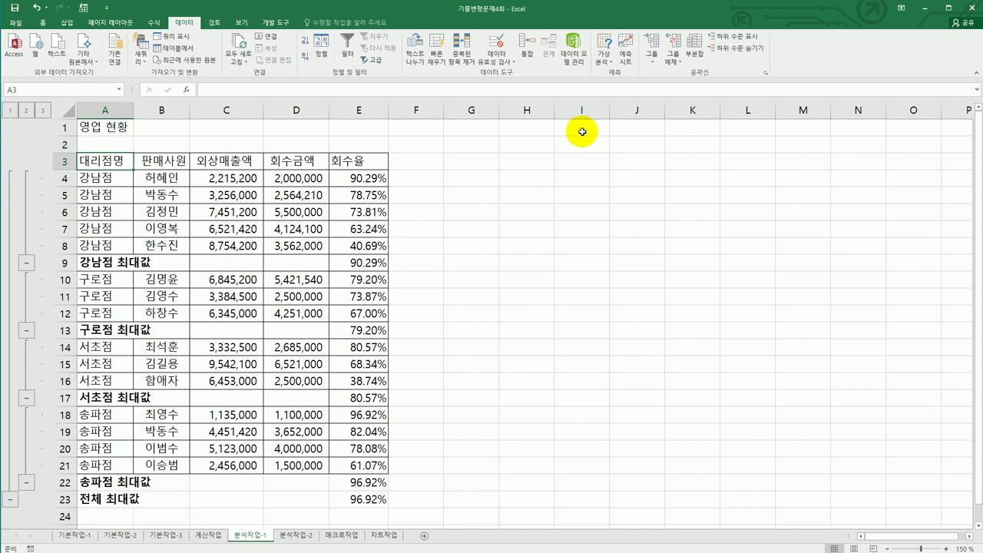
Add a second subtotal by 대리점명 using 최소값 of 회수율, with replacing the current subtotals turned off
{"action": "left_click", "coordinate": [694, 51]}
{"action": "left_click_drag", "start_coordinate": [527, 214], "coordinate": [559, 158]}
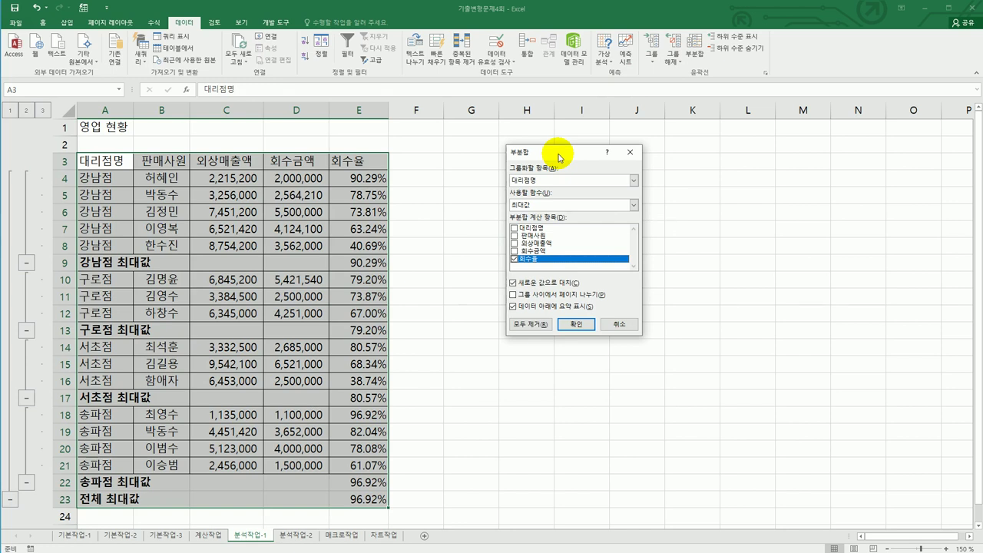
{"action": "left_click", "coordinate": [530, 284]}
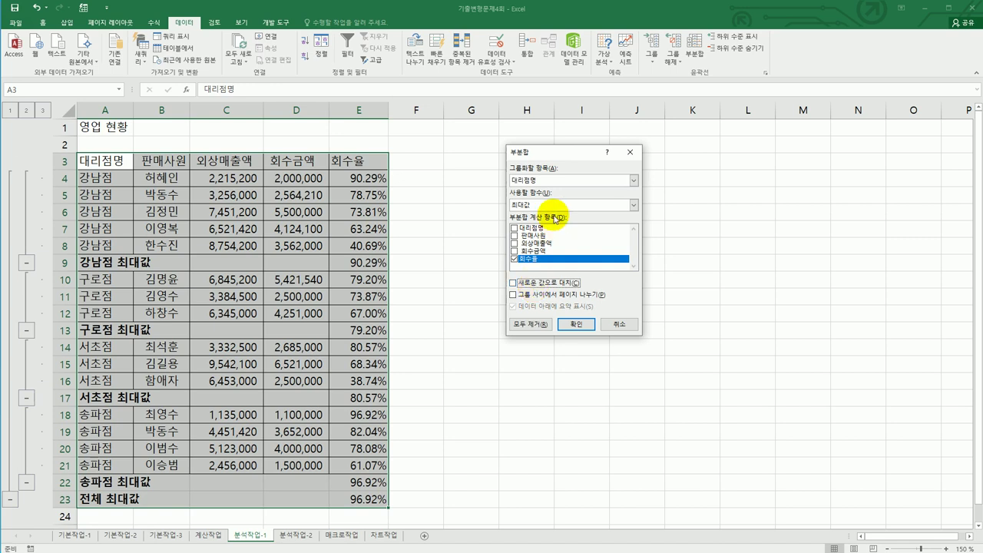
{"action": "left_click", "coordinate": [548, 206]}
{"action": "left_click", "coordinate": [548, 246]}
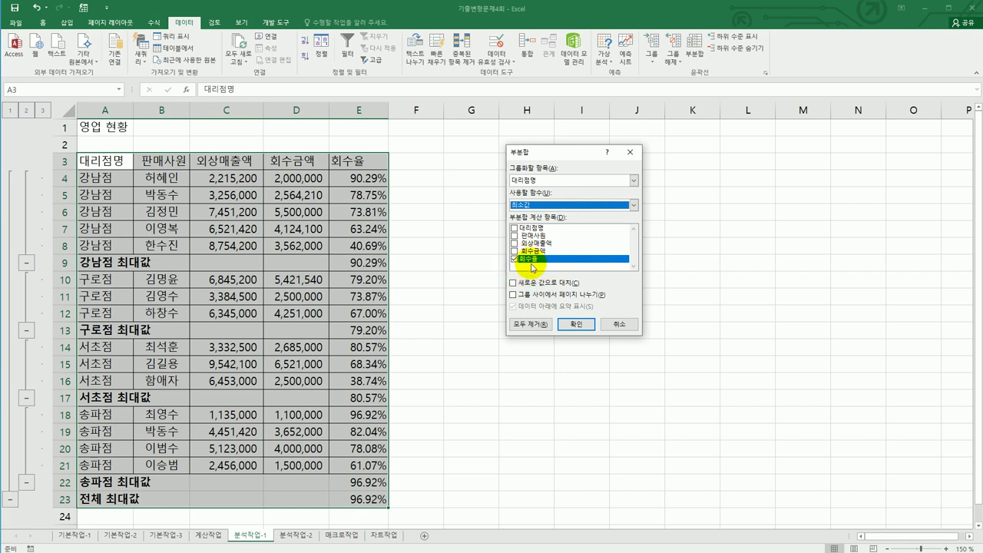
{"action": "left_click", "coordinate": [565, 323]}
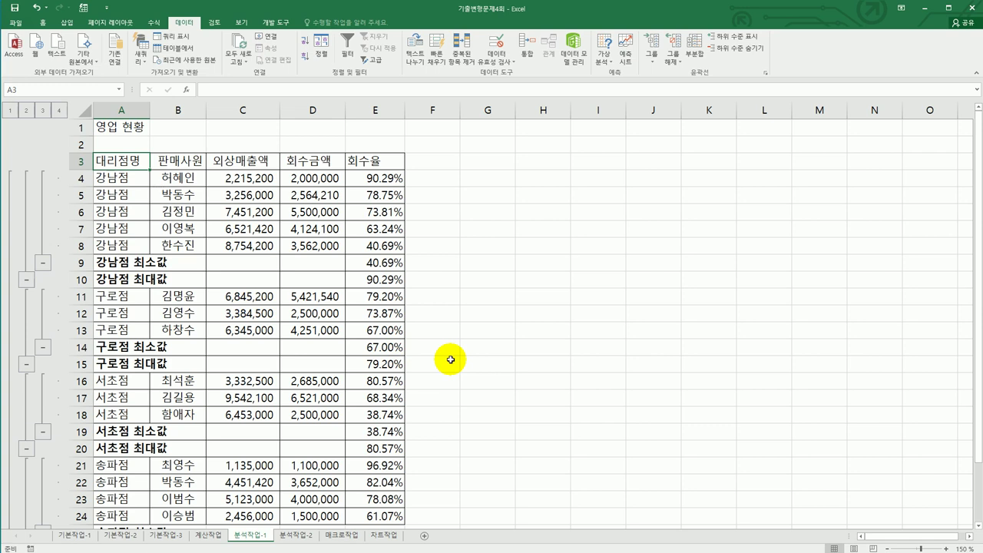
{"action": "scroll", "coordinate": [451, 359], "scroll_direction": "down", "scroll_amount": 2}
{"action": "scroll", "coordinate": [451, 359], "scroll_direction": "up", "scroll_amount": 2}
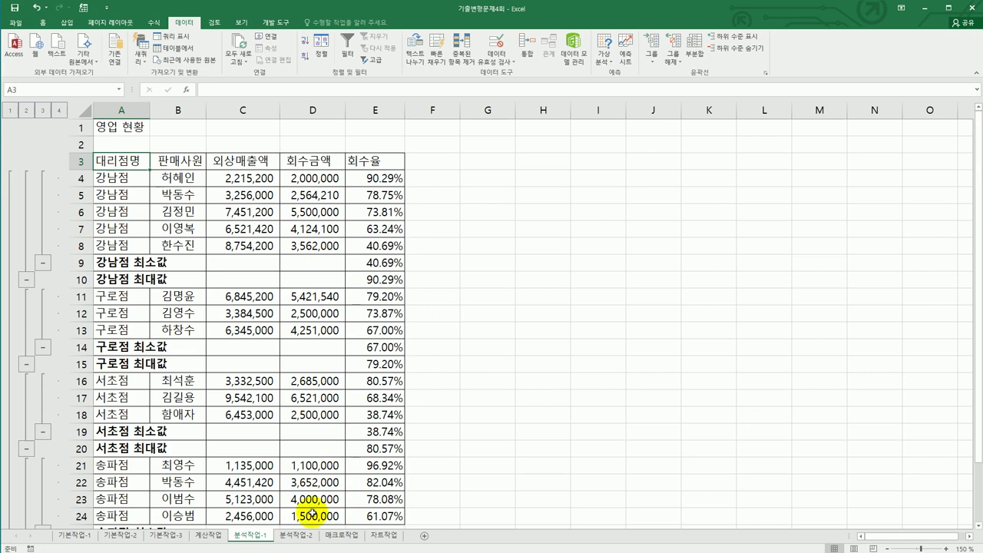
On the 분석작업-2 sheet, start Goal Seek with the 이익금액 합계 cell F10 as the formula cell
{"action": "left_click", "coordinate": [293, 535]}
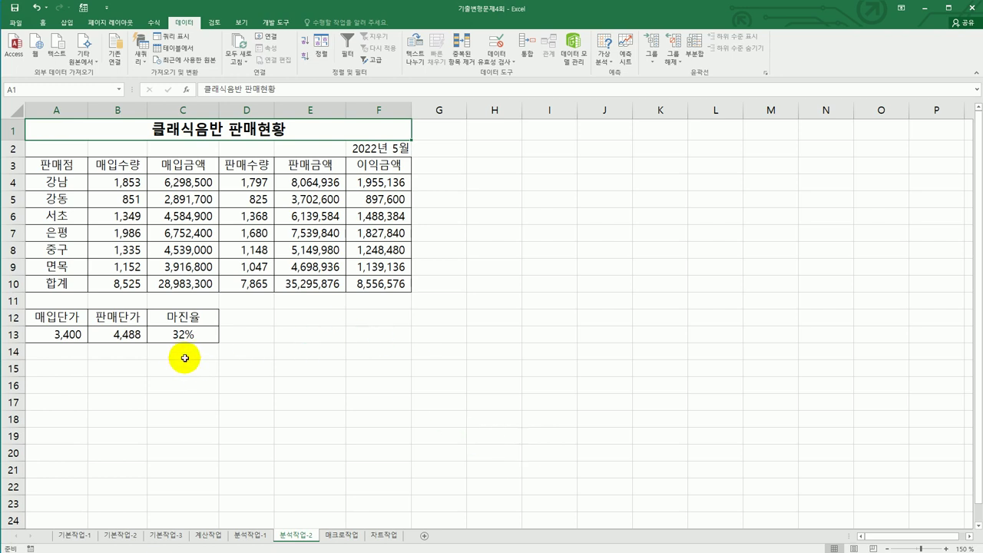
{"action": "left_click", "coordinate": [170, 334]}
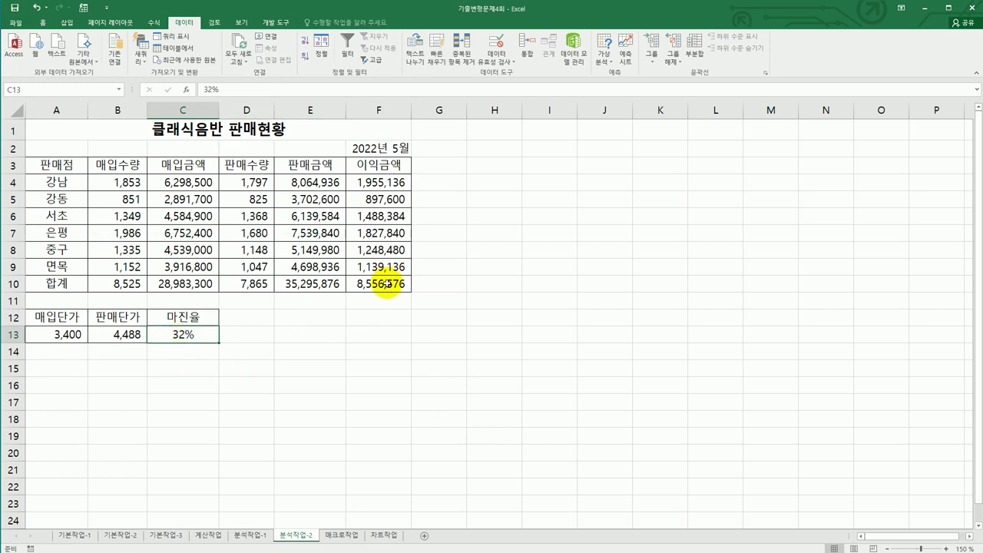
{"action": "left_click", "coordinate": [384, 285]}
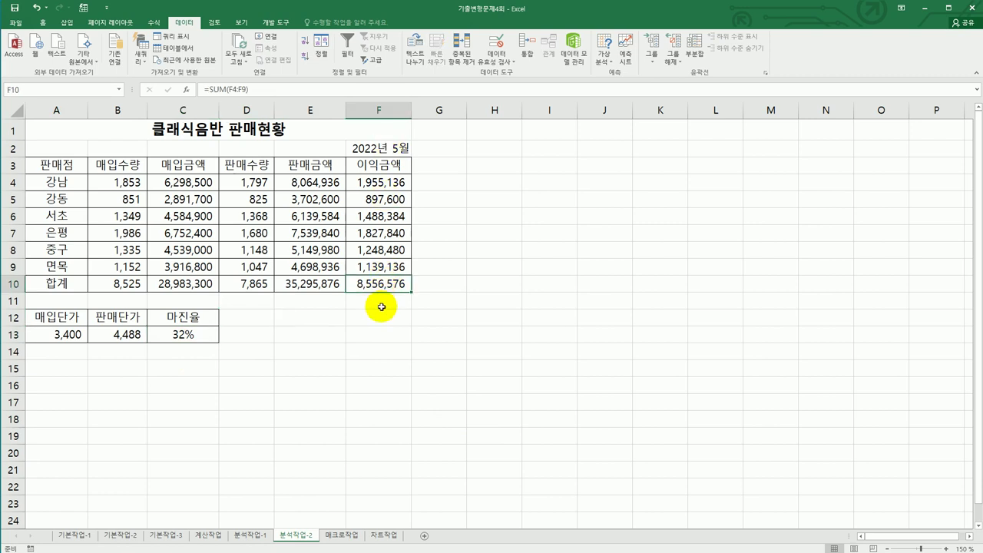
{"action": "left_click", "coordinate": [190, 333]}
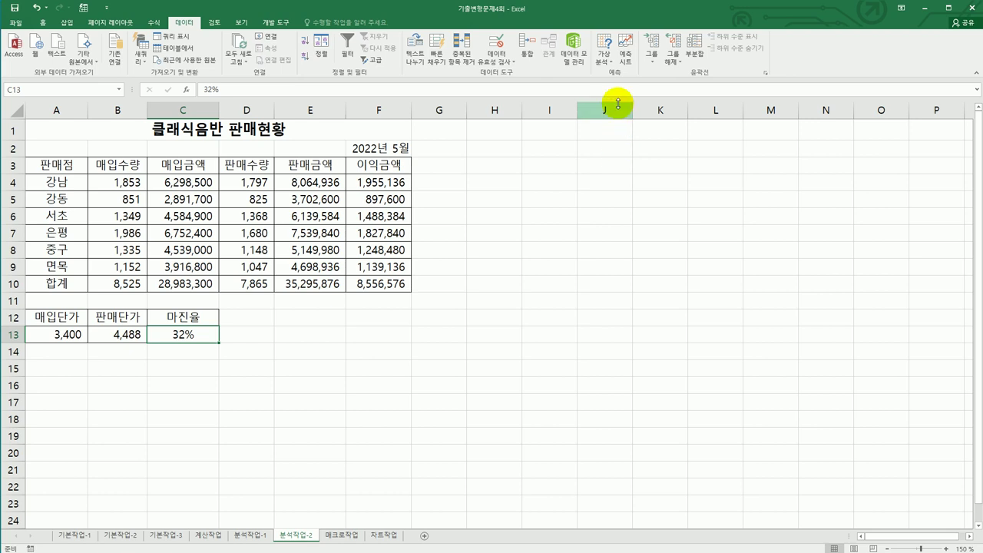
{"action": "left_click", "coordinate": [606, 60]}
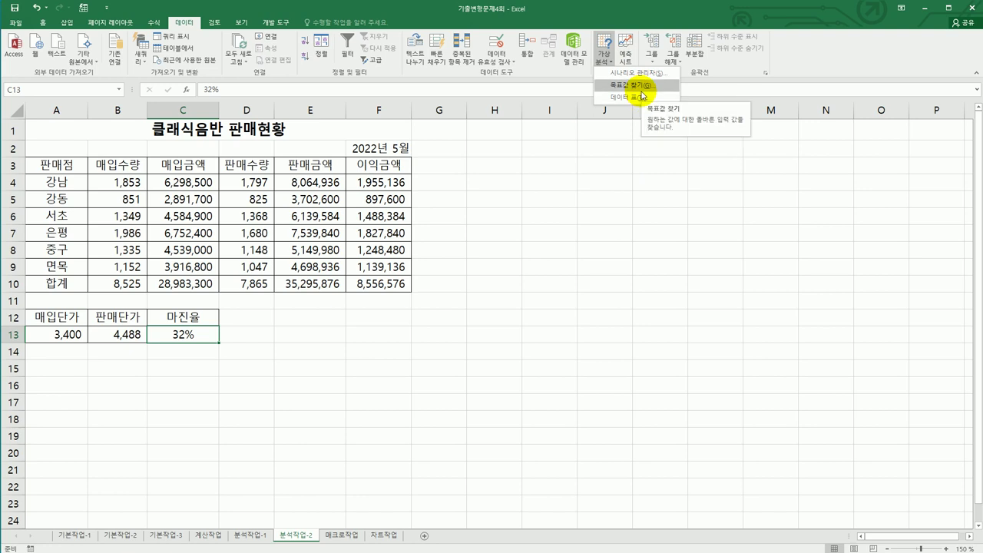
{"action": "left_click", "coordinate": [640, 89]}
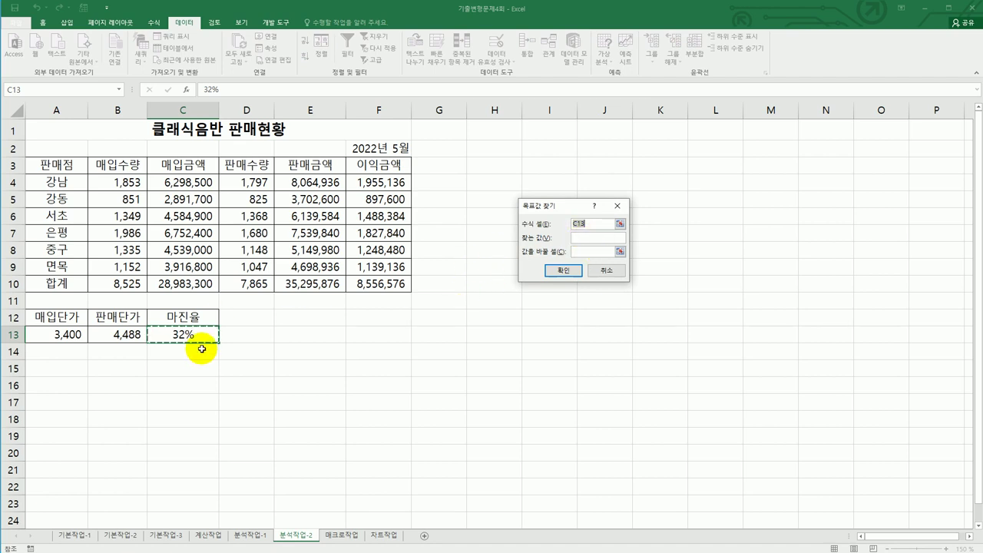
{"action": "left_click", "coordinate": [382, 281]}
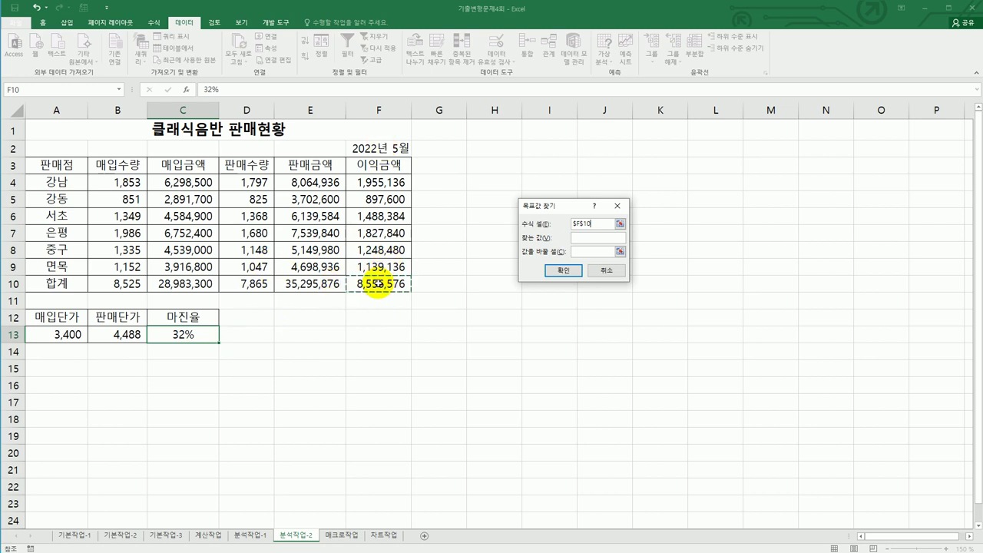
Run Goal Seek for a target value of 9500000 by changing the 마진율 cell C13, and keep the solution
{"action": "left_click", "coordinate": [581, 239]}
{"action": "type", "text": "9"}
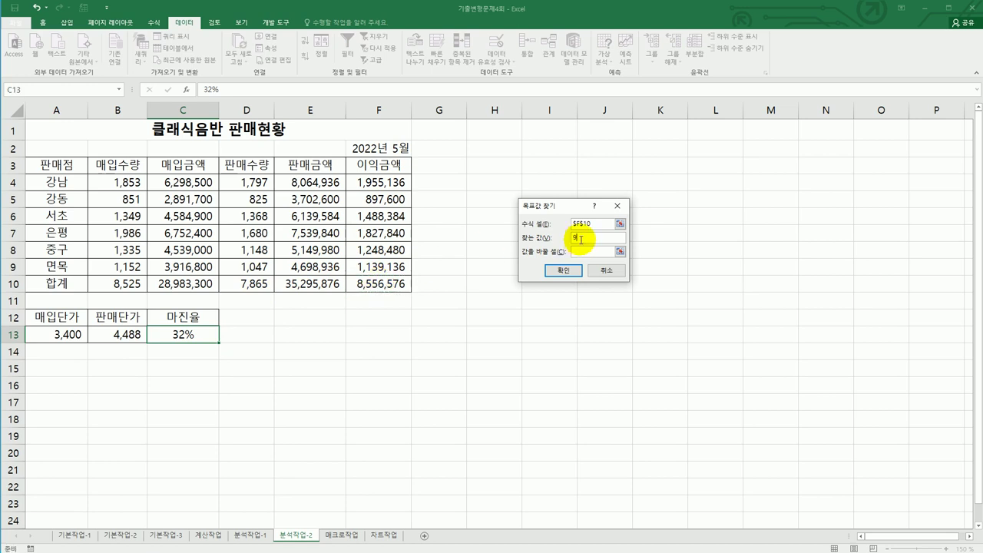
{"action": "type", "text": "500000"}
{"action": "left_click", "coordinate": [581, 251]}
{"action": "left_click", "coordinate": [188, 340]}
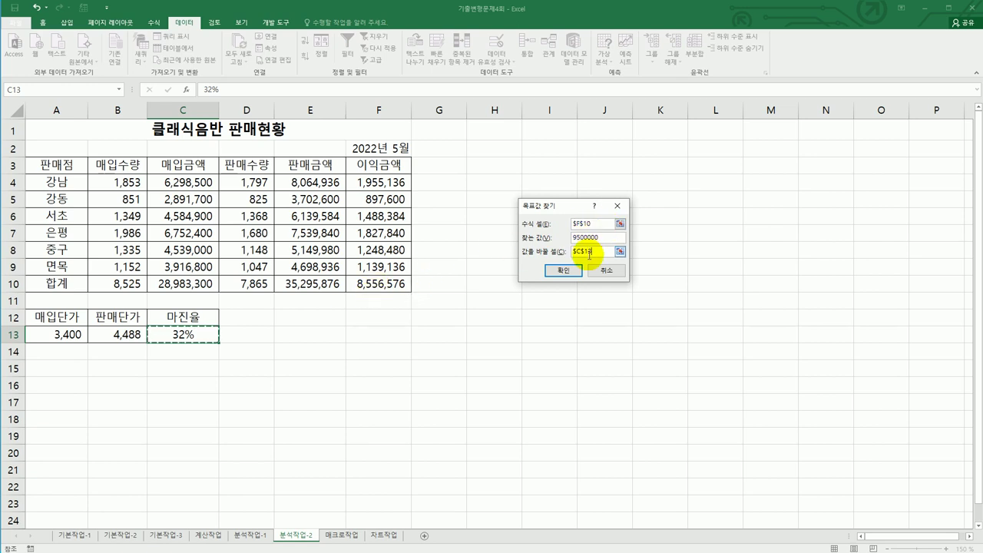
{"action": "left_click", "coordinate": [563, 270]}
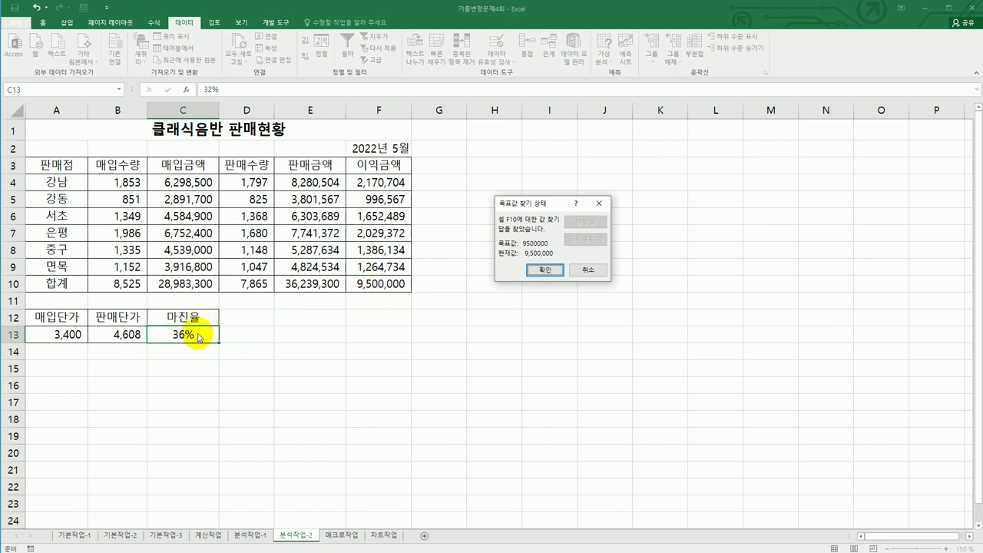
{"action": "left_click", "coordinate": [541, 268]}
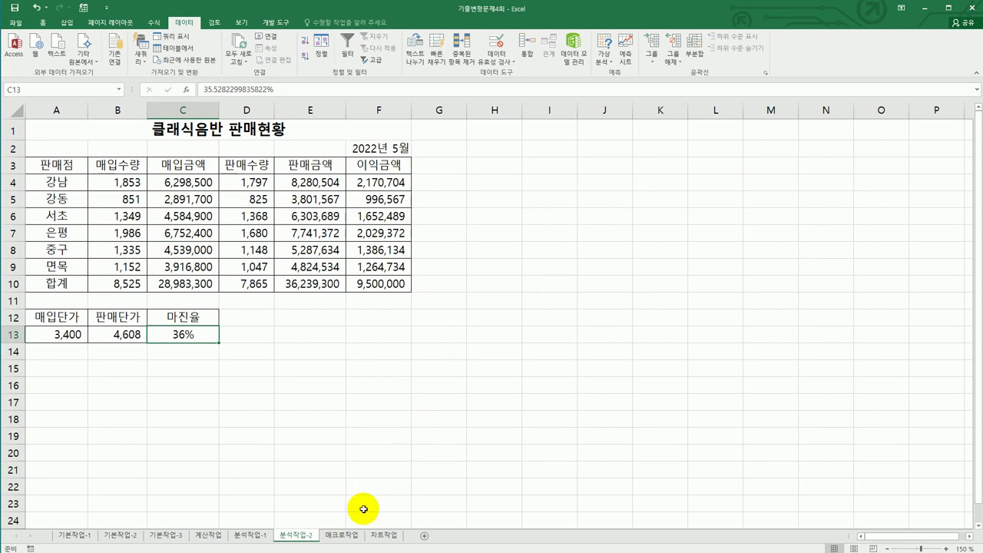
Switch to the 매크로작업 sheet and select the empty cell K14 outside the 공연장 수익 현황 table
{"action": "left_click", "coordinate": [343, 534]}
{"action": "left_click", "coordinate": [644, 309]}
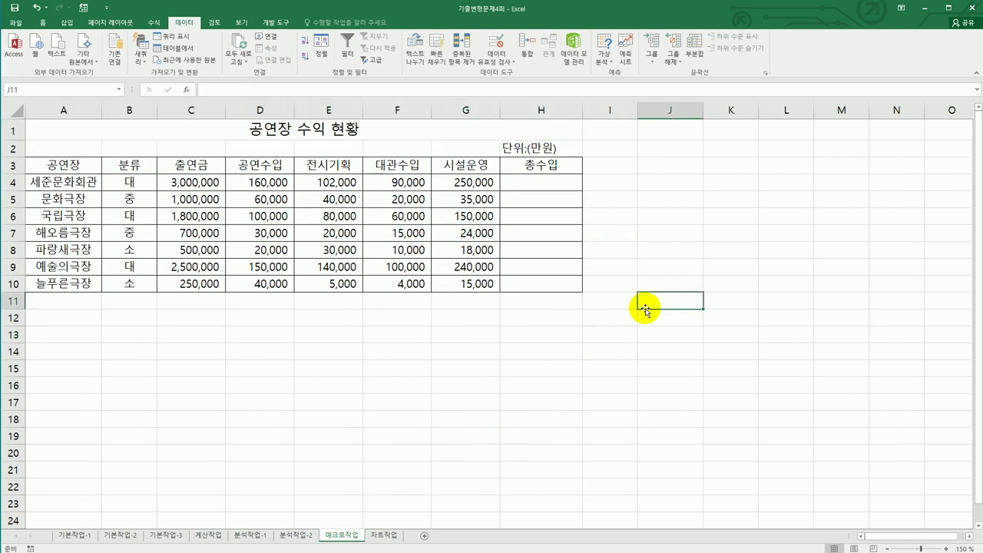
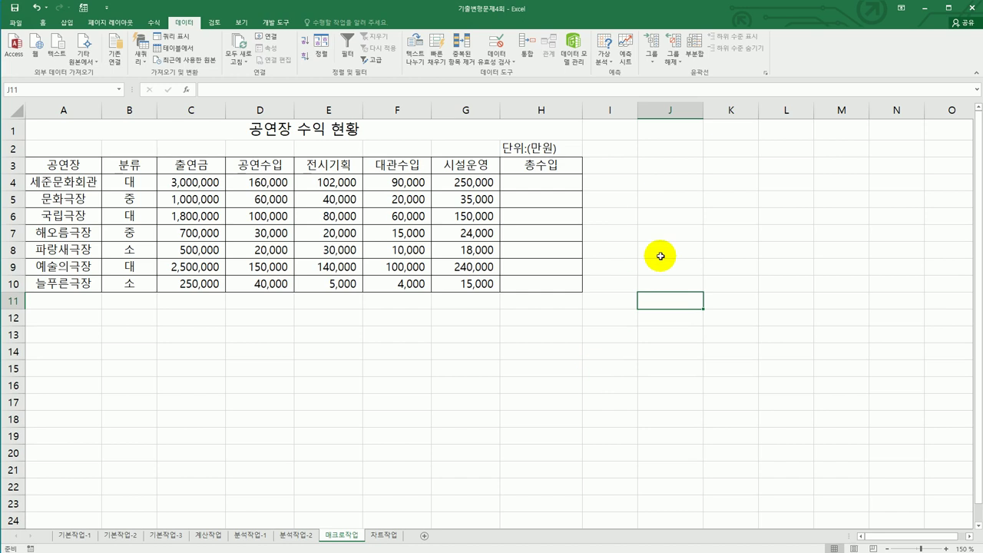
{"action": "left_click", "coordinate": [663, 169]}
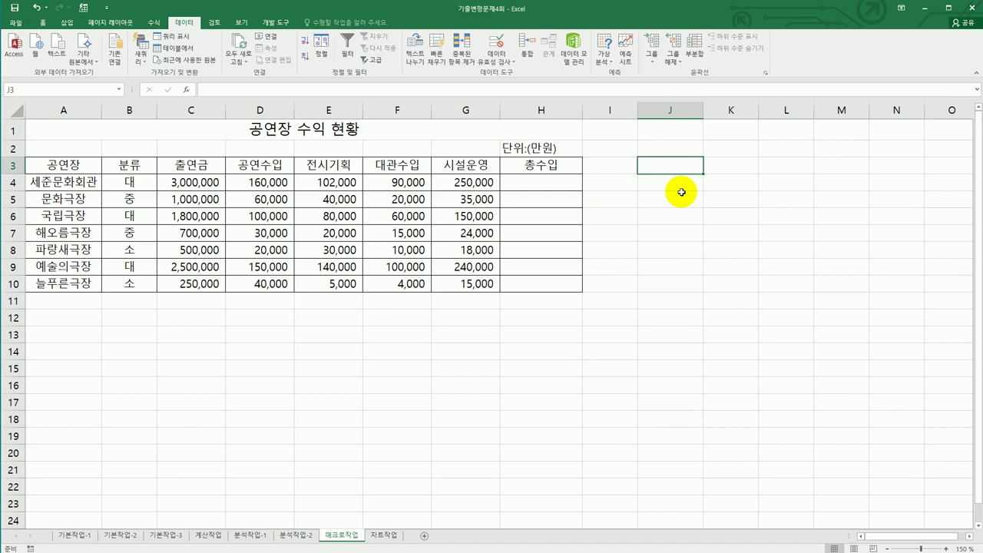
{"action": "left_click", "coordinate": [531, 187]}
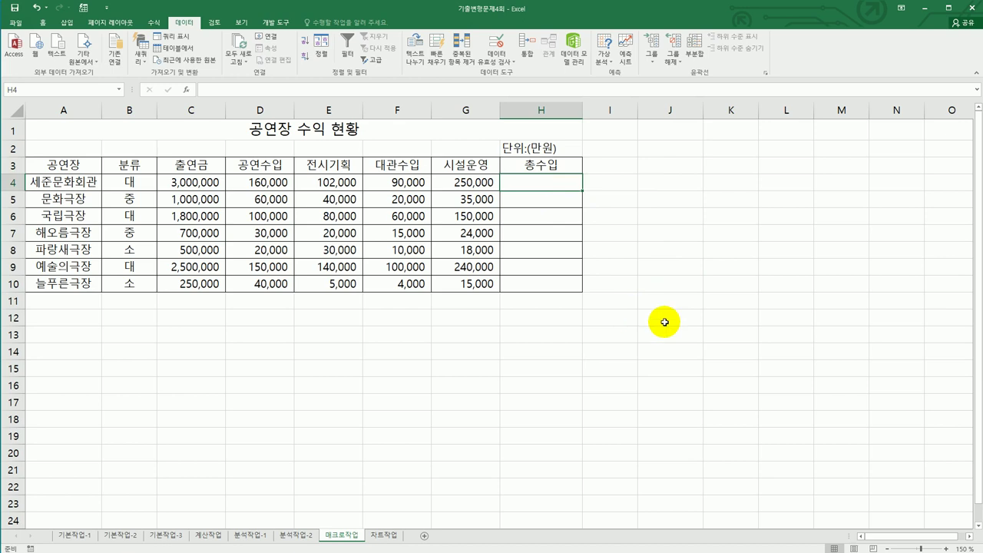
{"action": "left_click", "coordinate": [695, 301]}
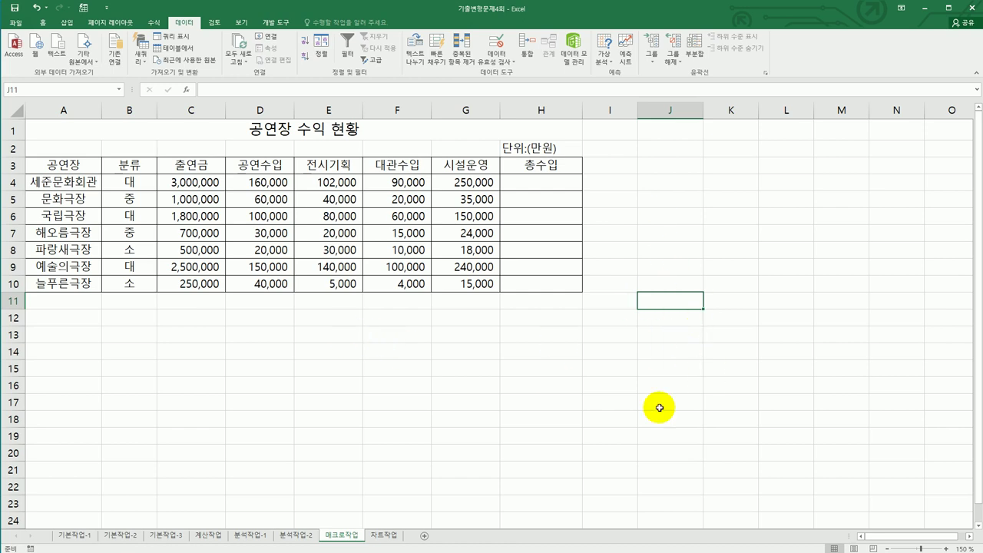
{"action": "left_click", "coordinate": [666, 366]}
{"action": "left_click", "coordinate": [777, 300]}
{"action": "left_click", "coordinate": [735, 350]}
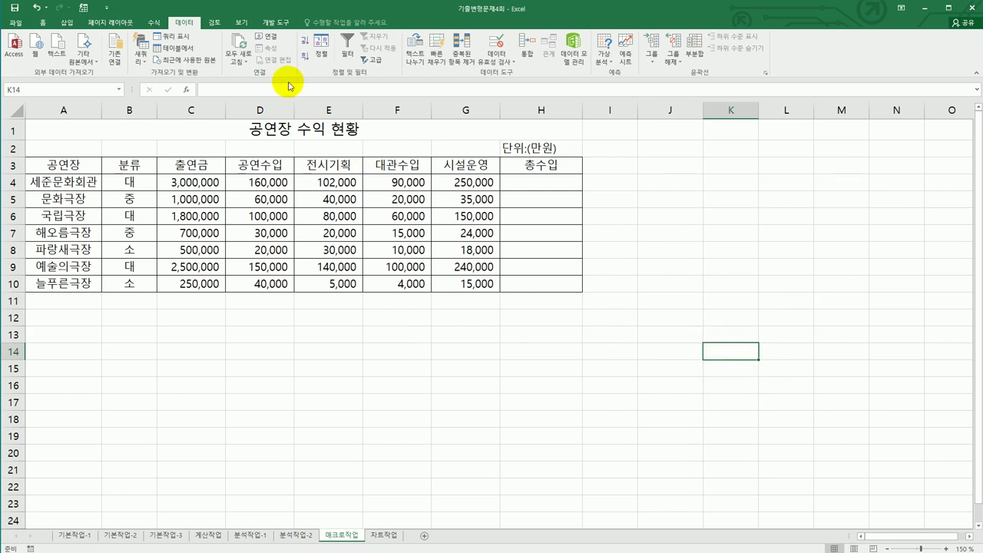
Start recording a macro named 총수입, stored in the current workbook
{"action": "left_click", "coordinate": [275, 23]}
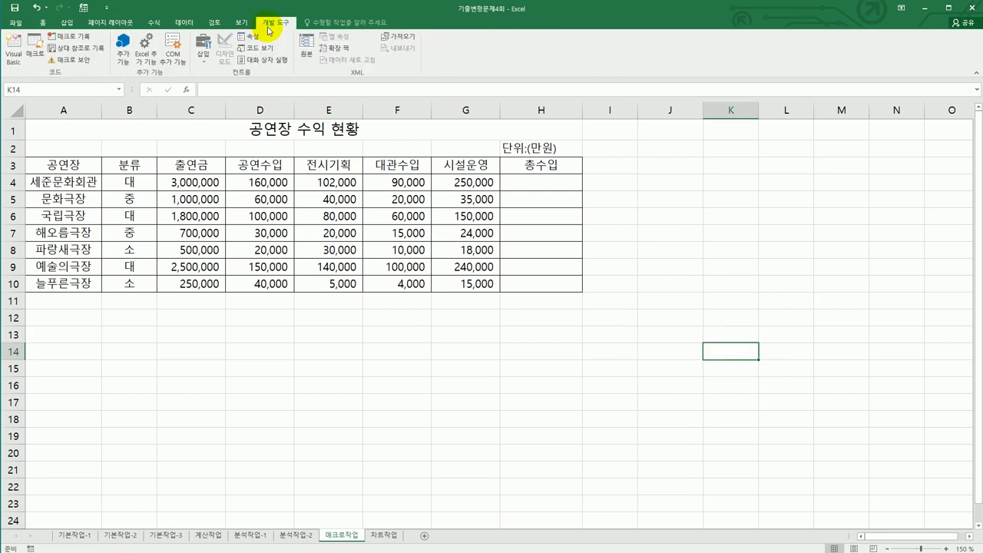
{"action": "left_click", "coordinate": [65, 36]}
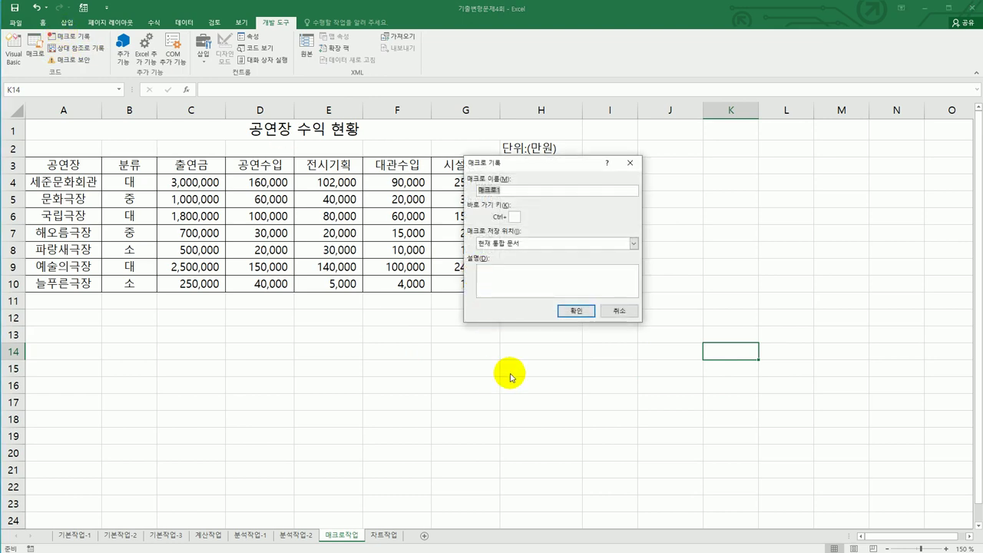
{"action": "key", "text": "BackSpace"}
{"action": "type", "text": "총ㅅㅜ입"}
{"action": "left_click", "coordinate": [576, 311]}
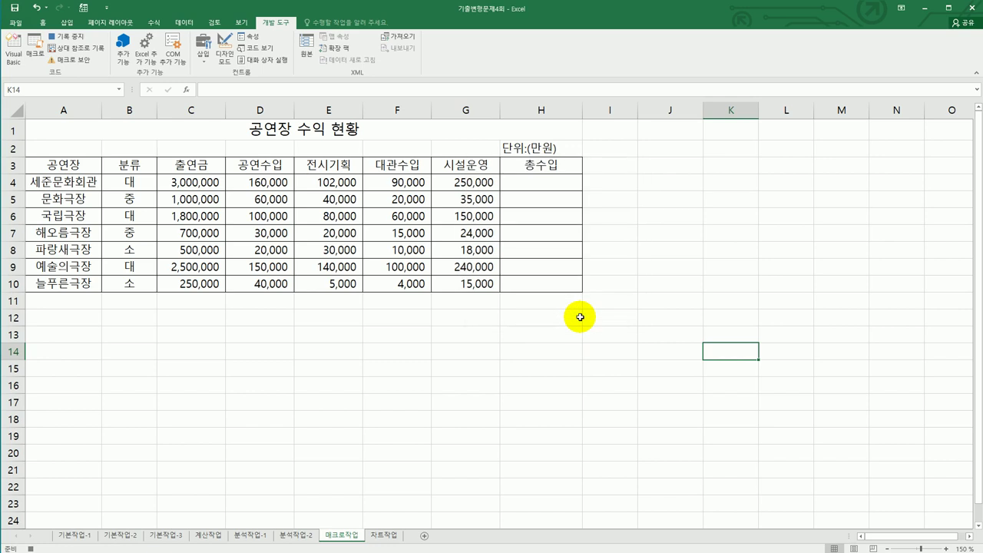
Enter the formula =SUM(C4:G4) in the first 총수입 cell, H4
{"action": "left_click", "coordinate": [540, 182]}
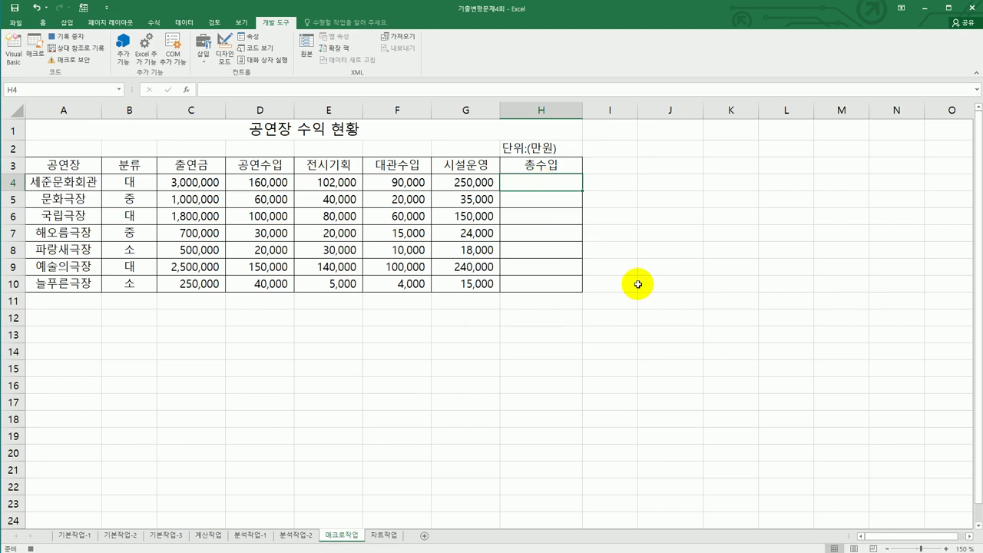
{"action": "type", "text": "="}
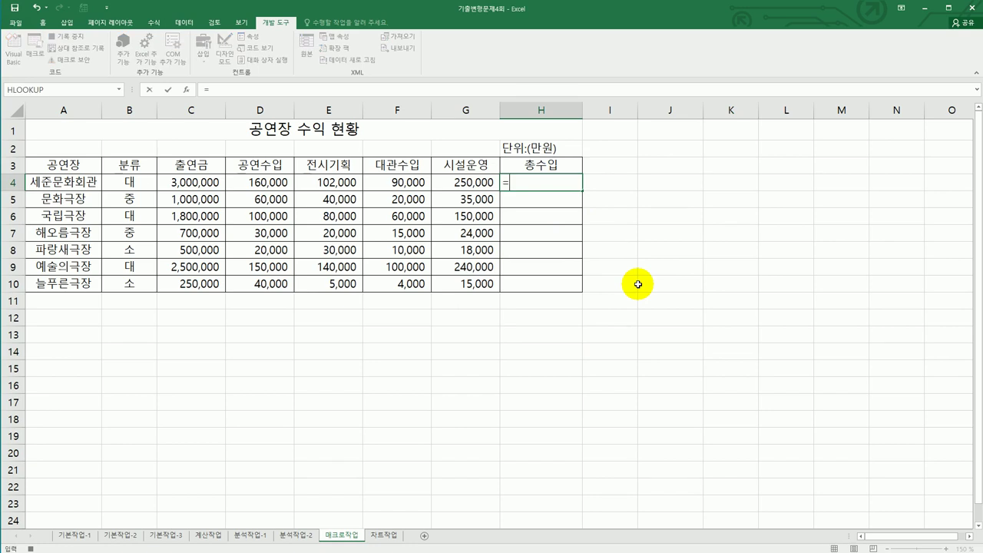
{"action": "left_click", "coordinate": [213, 185]}
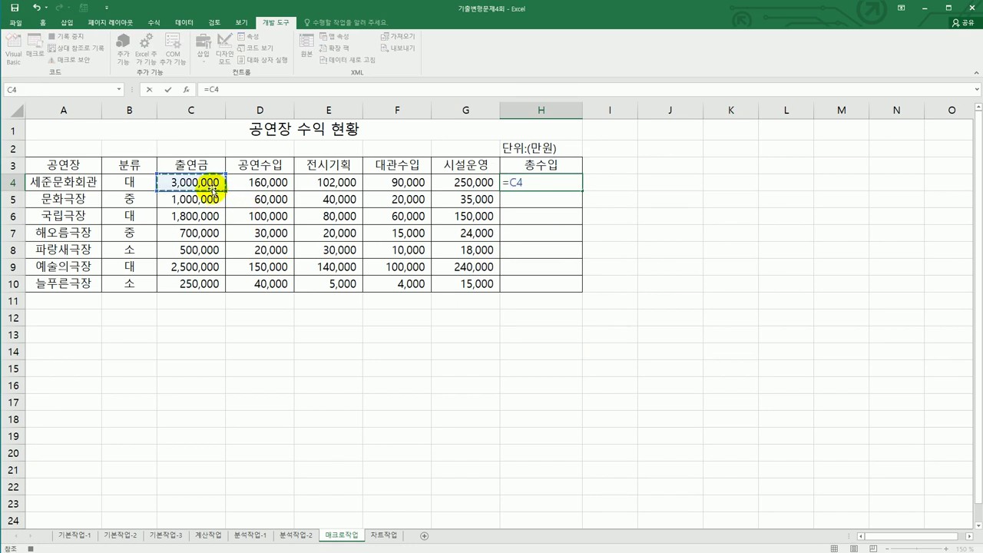
{"action": "key", "text": "BackSpace"}
{"action": "key", "text": "BackSpace"}
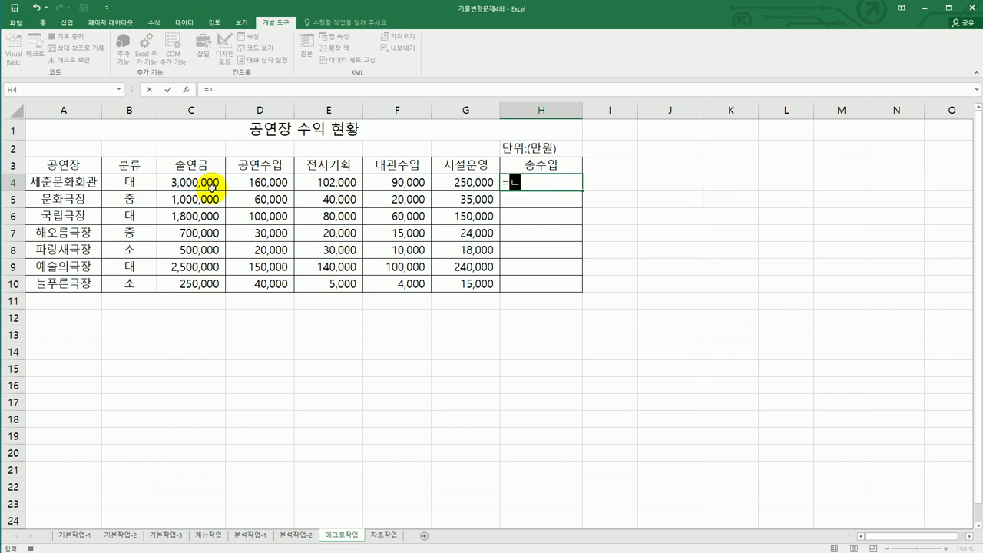
{"action": "type", "text": "SUM("}
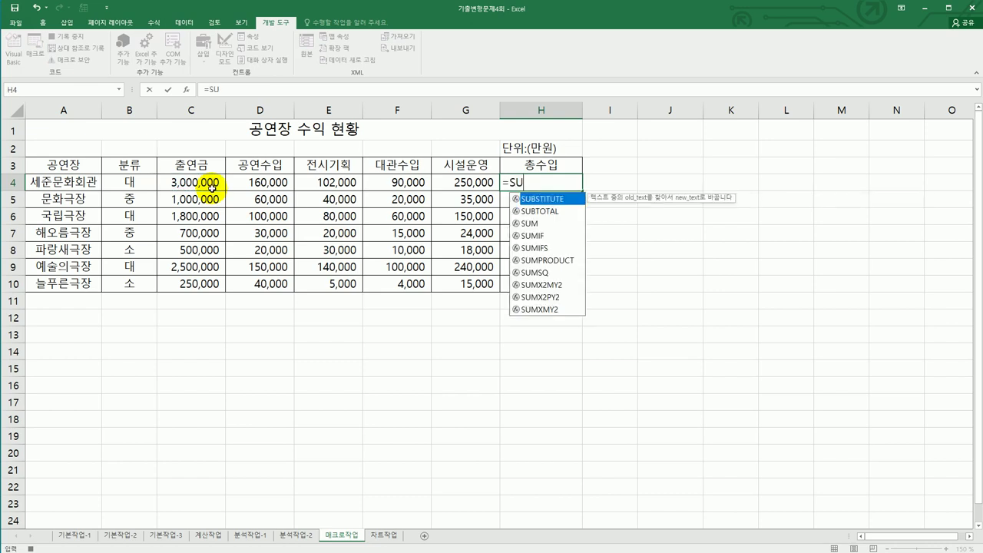
{"action": "left_click", "coordinate": [212, 187]}
{"action": "left_click_drag", "start_coordinate": [212, 187], "coordinate": [440, 185]}
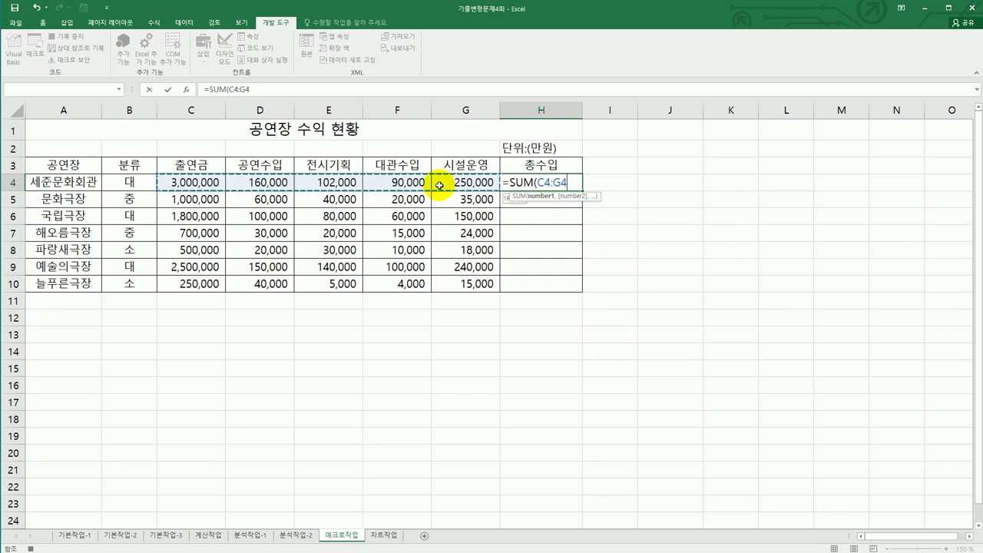
{"action": "left_click_drag", "start_coordinate": [439, 185], "coordinate": [439, 185]}
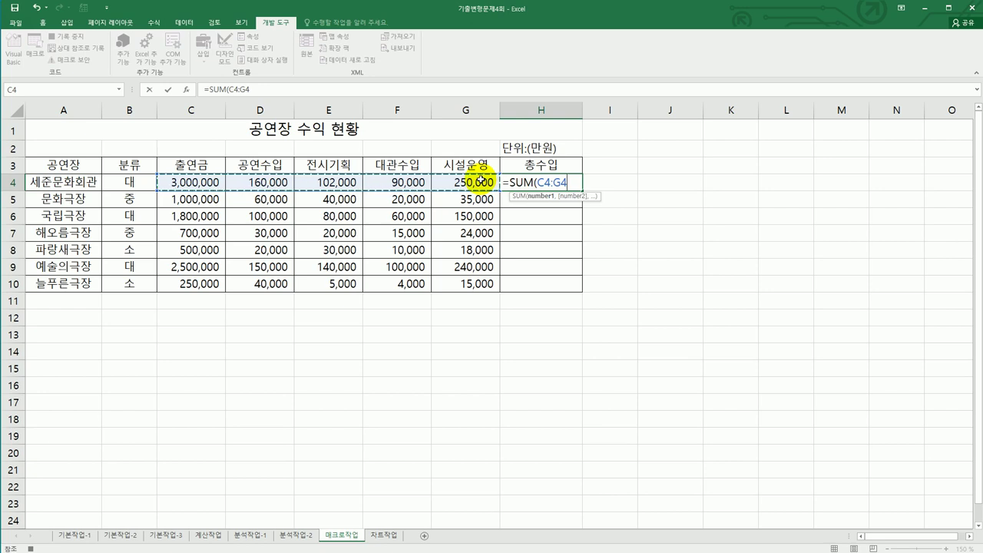
{"action": "key", "text": "Return"}
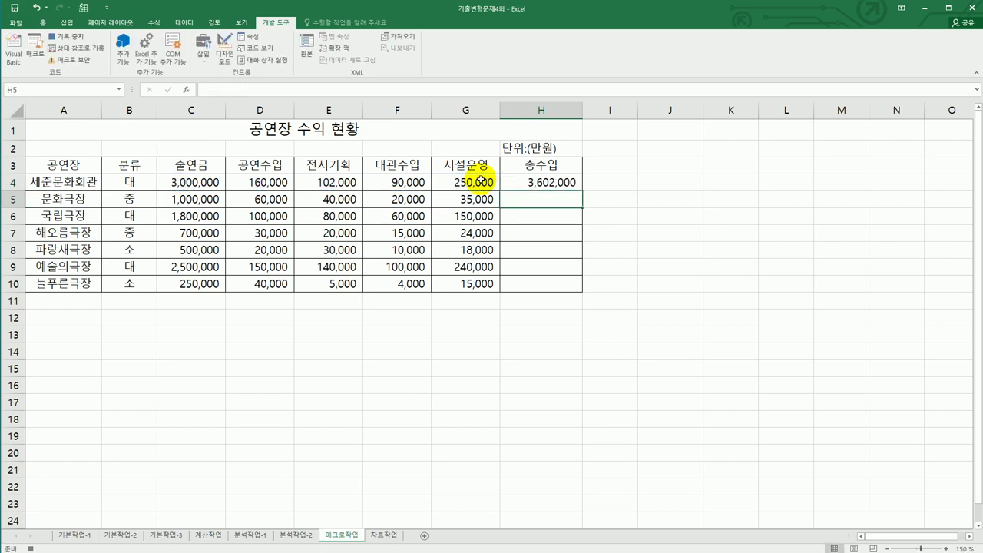
Fill the H4 sum formula down through H10 and stop recording the 총수입 macro
{"action": "left_click", "coordinate": [566, 184]}
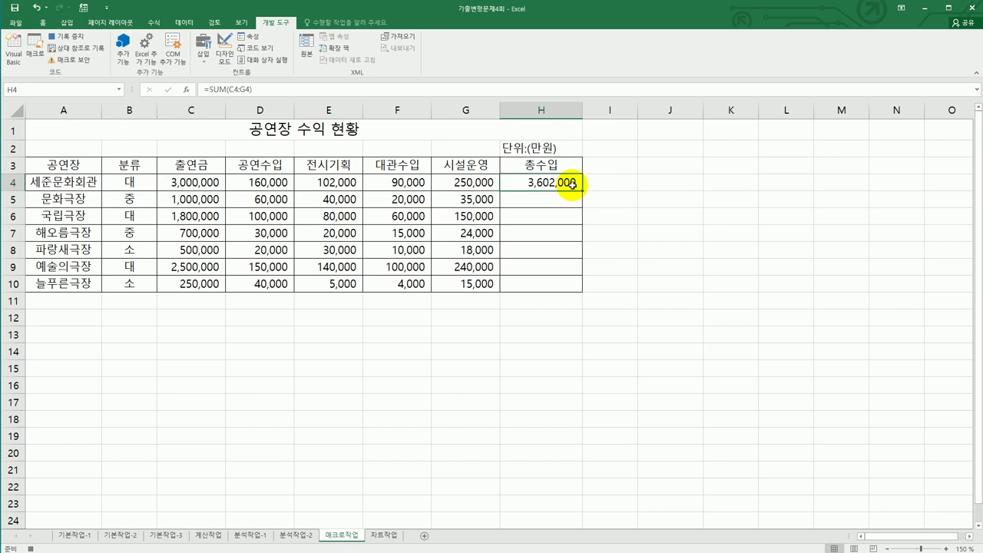
{"action": "left_click_drag", "start_coordinate": [581, 188], "coordinate": [575, 289]}
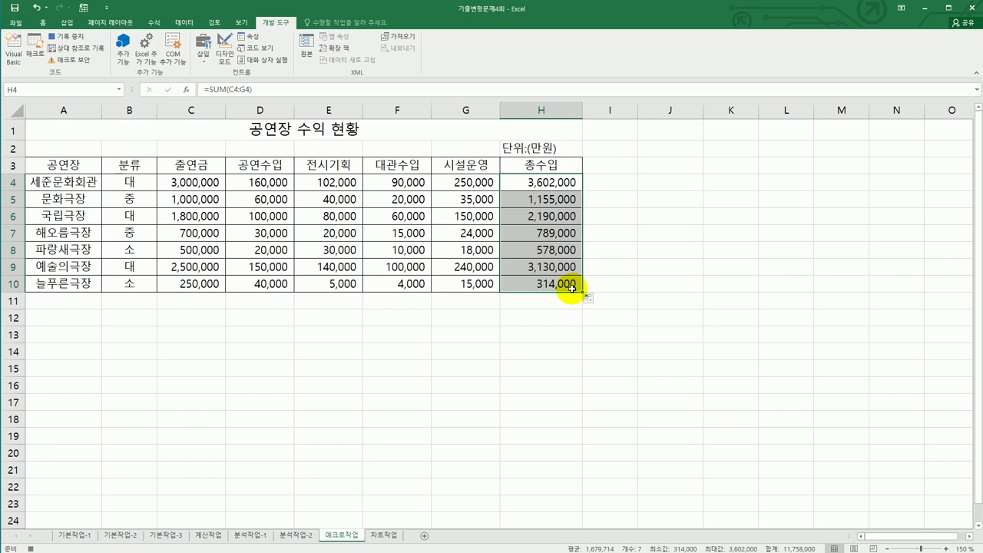
{"action": "left_click", "coordinate": [572, 286]}
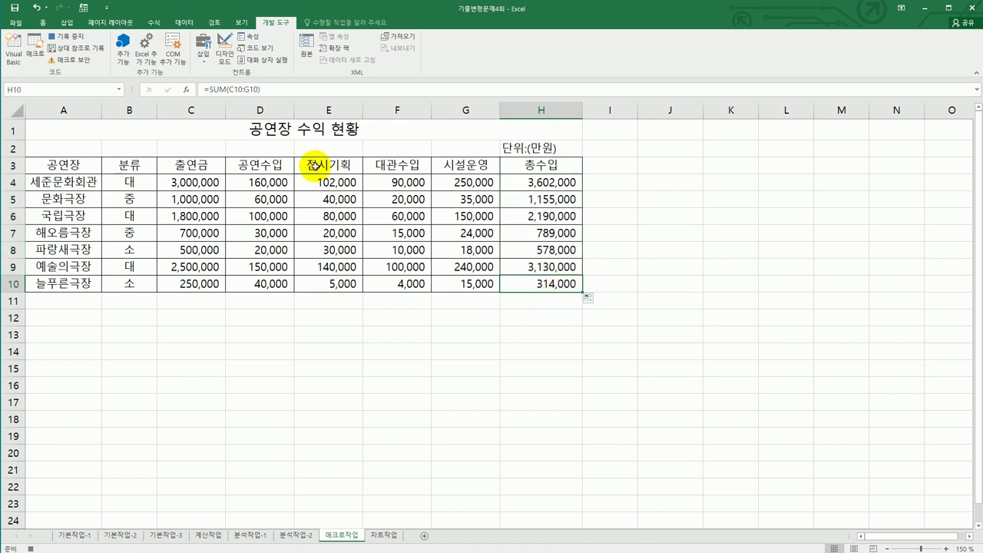
{"action": "left_click", "coordinate": [69, 39]}
{"action": "left_click", "coordinate": [620, 388]}
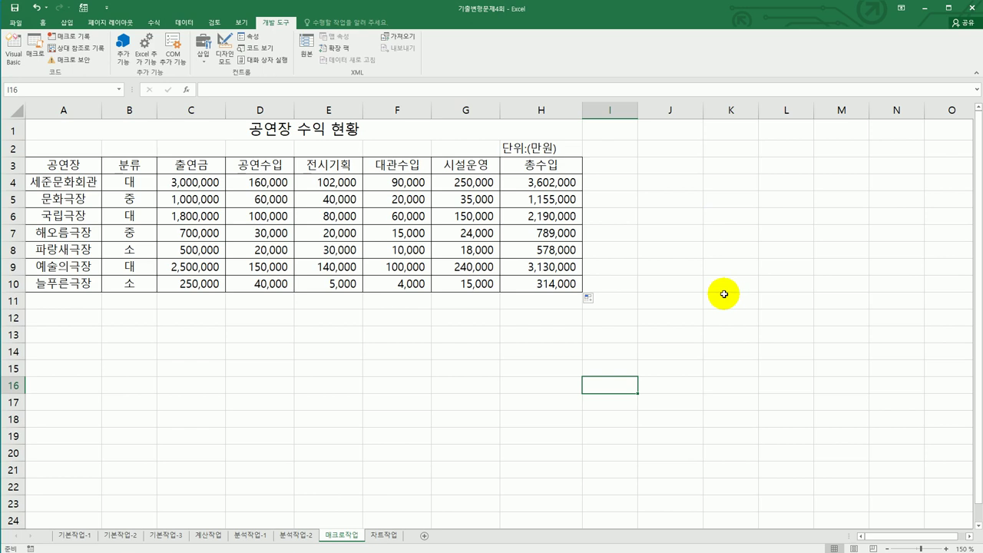
Draw a cross shape over cells J3:J5, about 1.7 cm high and 2.2 cm wide
{"action": "left_click", "coordinate": [68, 24]}
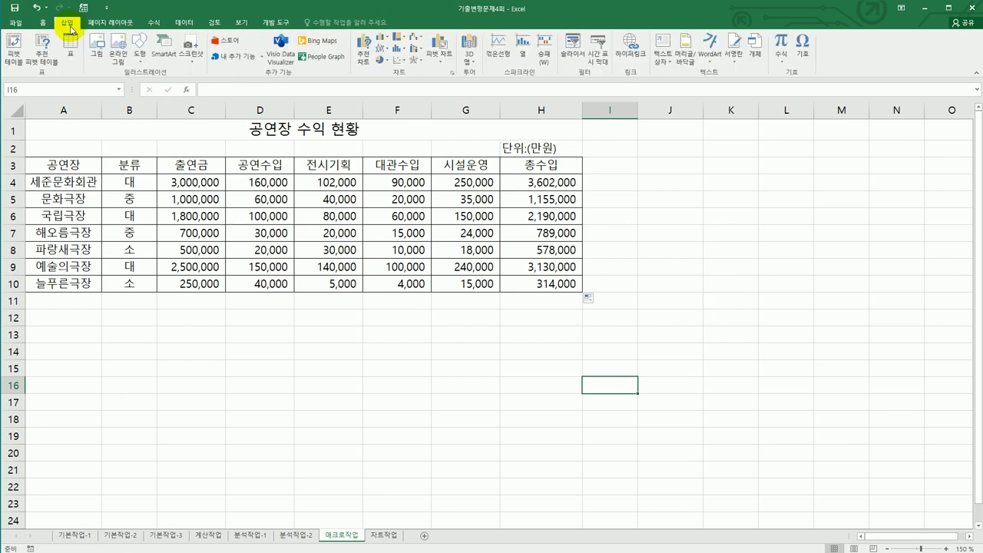
{"action": "left_click", "coordinate": [138, 64]}
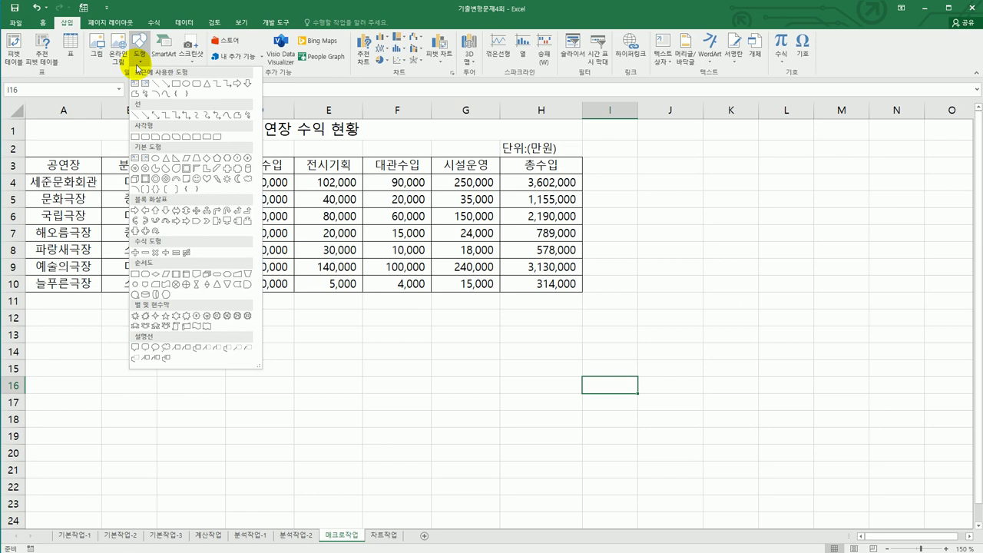
{"action": "left_click", "coordinate": [227, 174]}
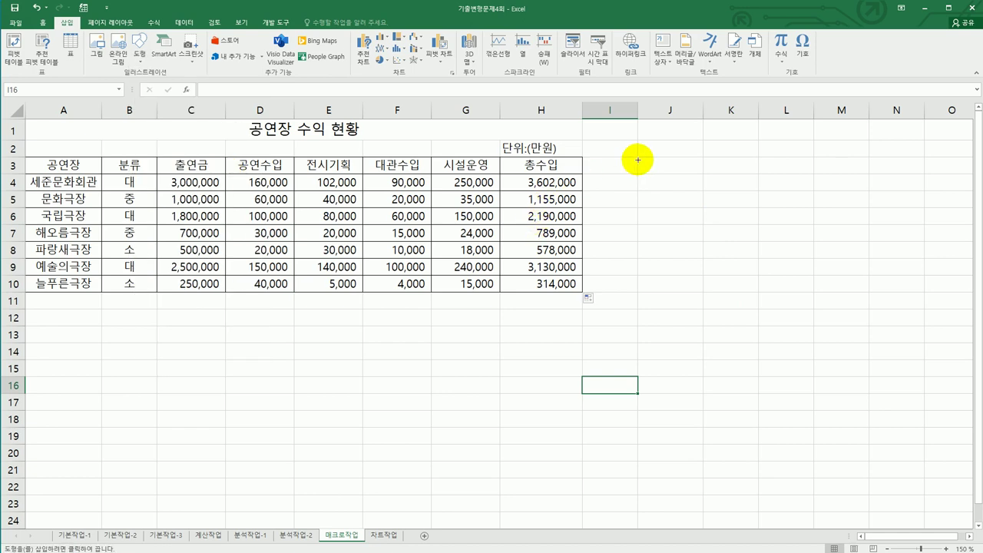
{"action": "left_click_drag", "start_coordinate": [642, 157], "coordinate": [681, 205]}
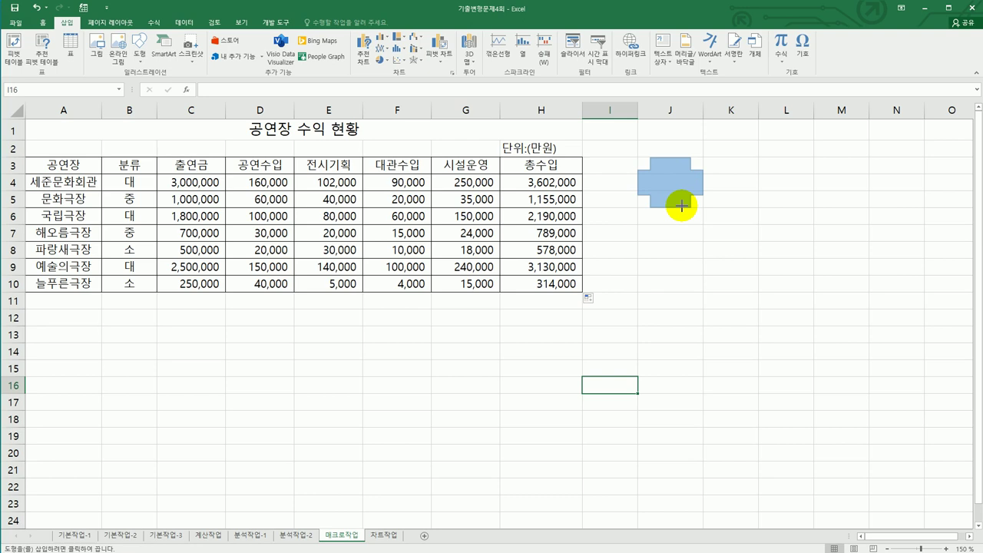
{"action": "left_click_drag", "start_coordinate": [681, 205], "coordinate": [681, 206]}
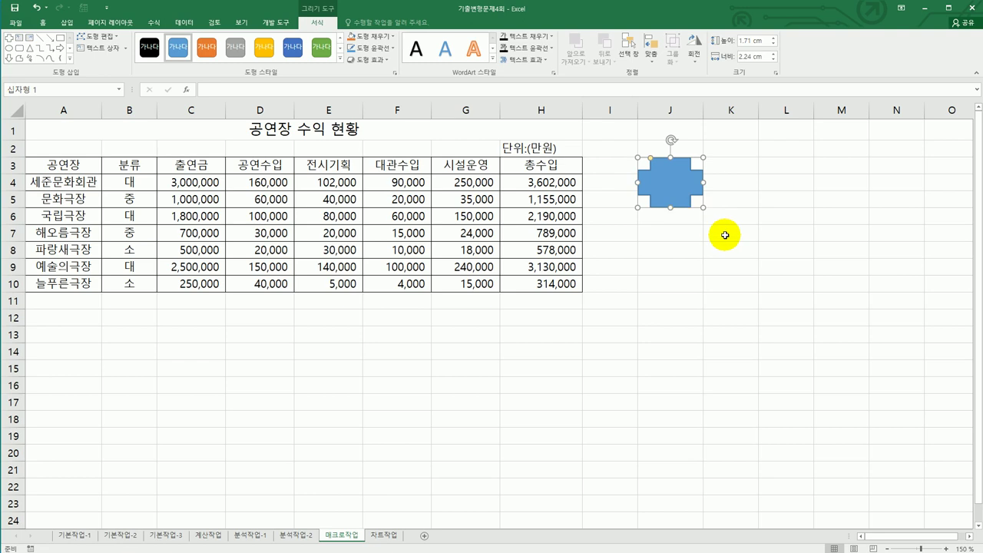
Label the cross shape with the text 총수입
{"action": "type", "text": "Chi"}
{"action": "key", "text": "BackSpace"}
{"action": "key", "text": "BackSpace"}
{"action": "key", "text": "BackSpace"}
{"action": "type", "text": "총수입"}
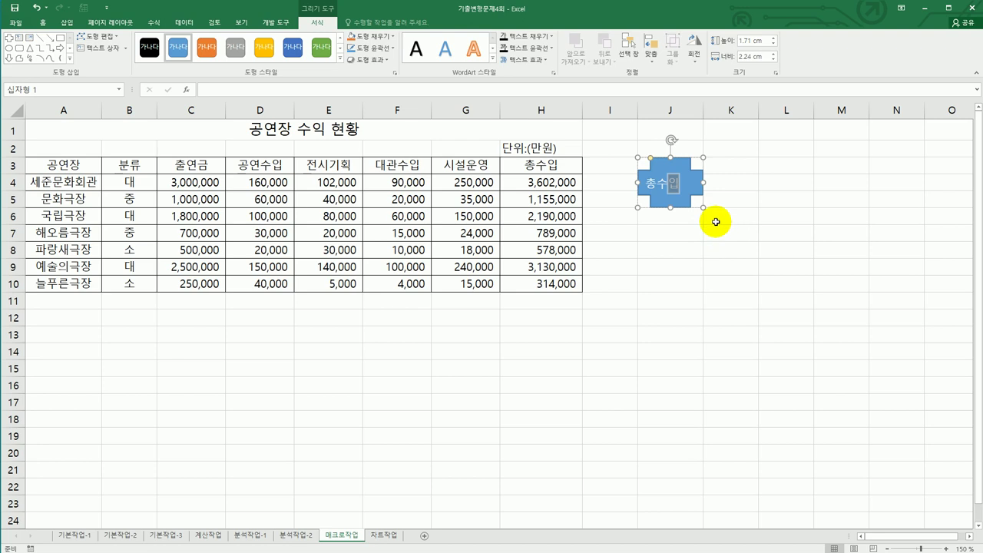
Assign the 총수입 macro to the cross shape and deselect the shape
{"action": "right_click", "coordinate": [686, 176]}
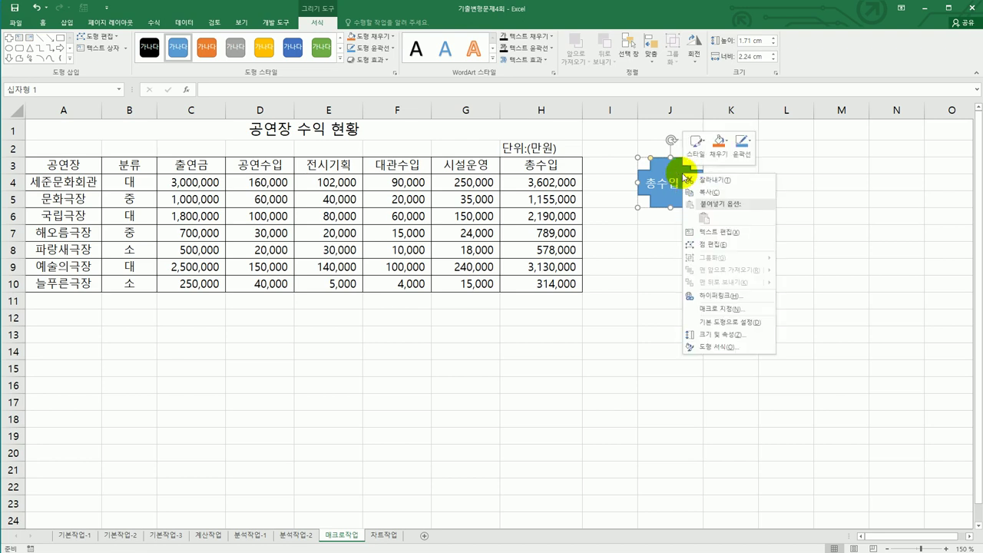
{"action": "left_click", "coordinate": [735, 311]}
{"action": "left_click", "coordinate": [660, 244]}
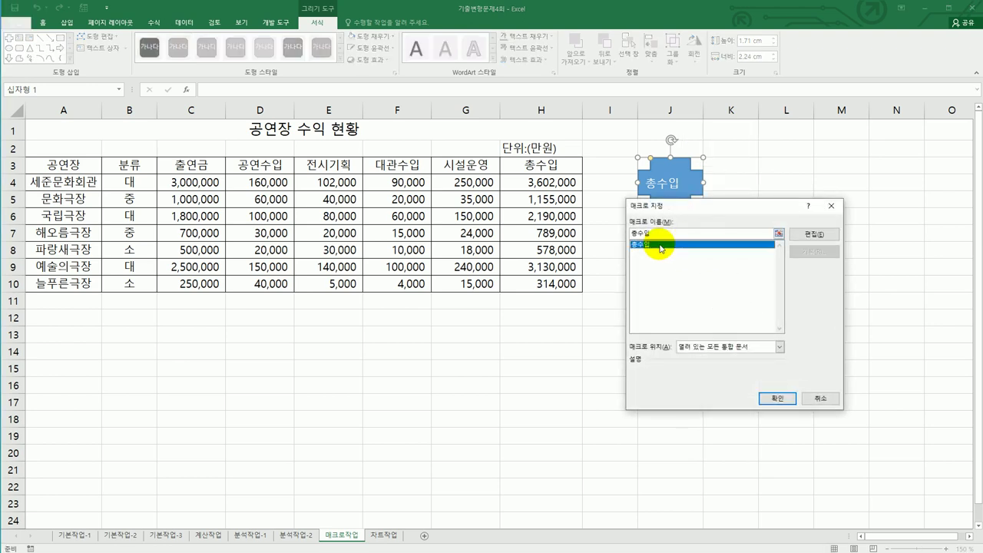
{"action": "left_click", "coordinate": [772, 397]}
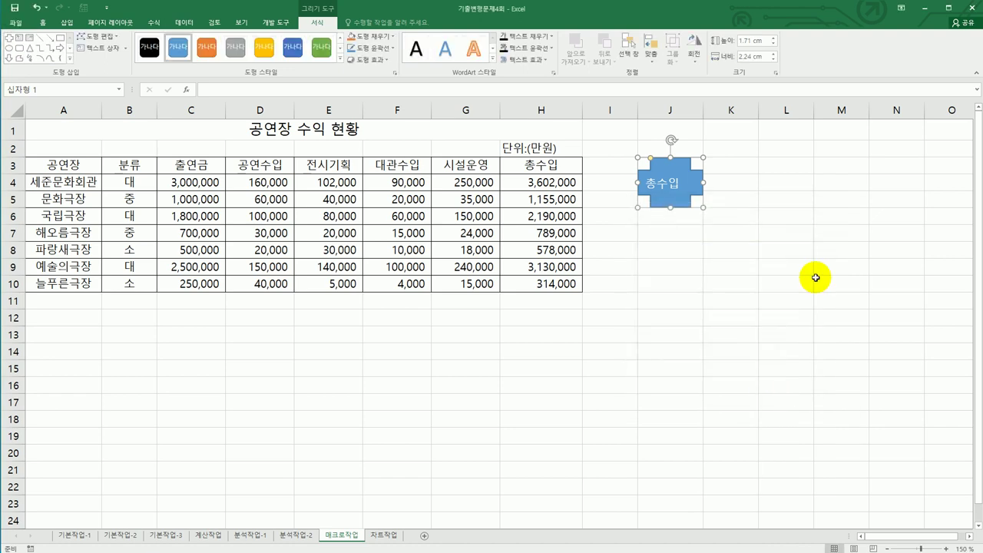
{"action": "left_click", "coordinate": [815, 279]}
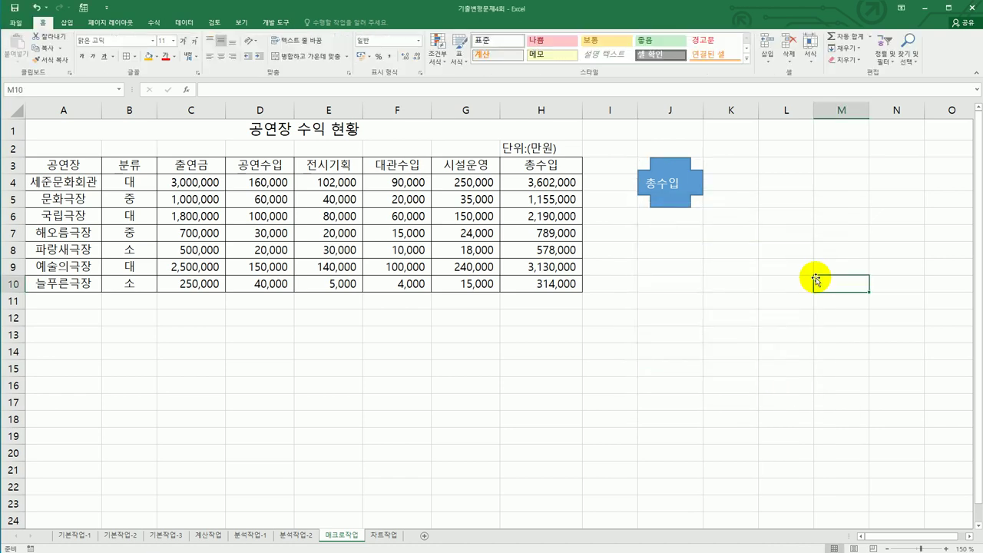
Start recording a second macro named 서식, stored in the current workbook
{"action": "left_click", "coordinate": [272, 22]}
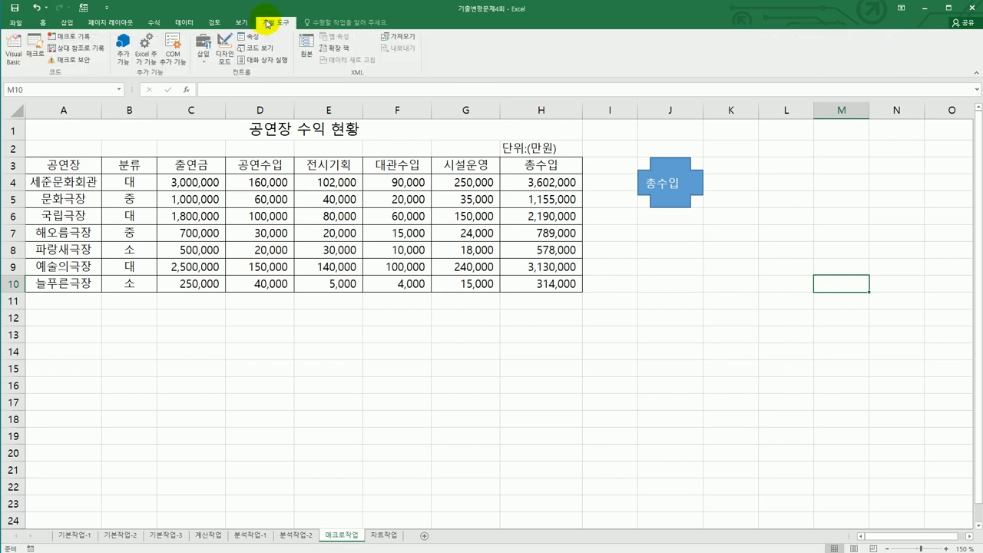
{"action": "left_click", "coordinate": [67, 36]}
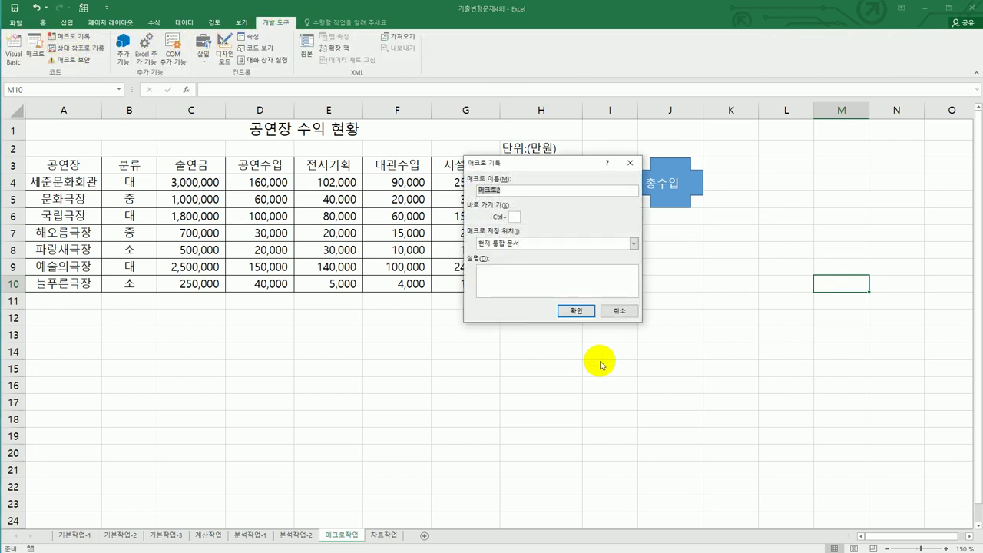
{"action": "type", "text": "서식"}
{"action": "left_click", "coordinate": [575, 311]}
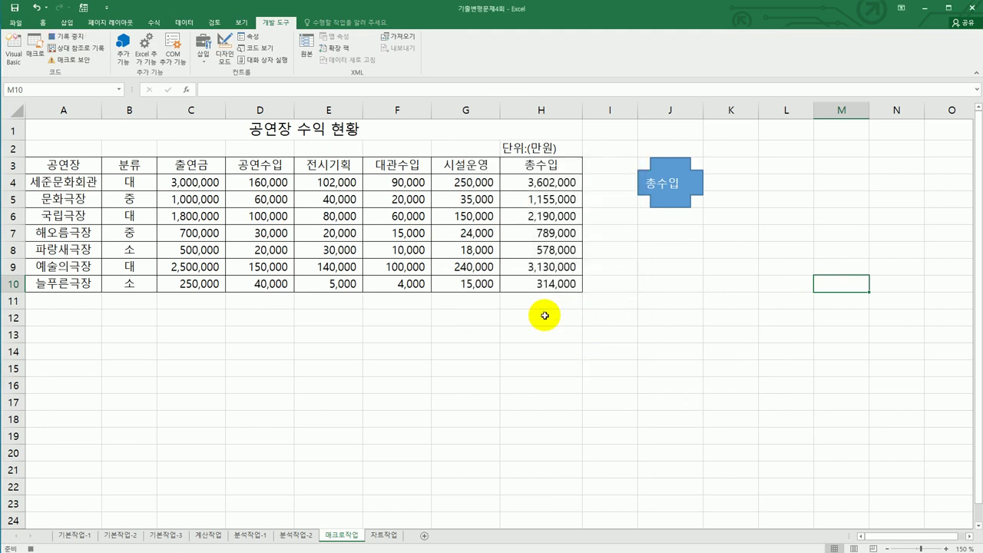
Format the amounts in C4:G10 with the 회계 number format, 0 decimal places and the ₩ symbol
{"action": "left_click_drag", "start_coordinate": [220, 183], "coordinate": [459, 285]}
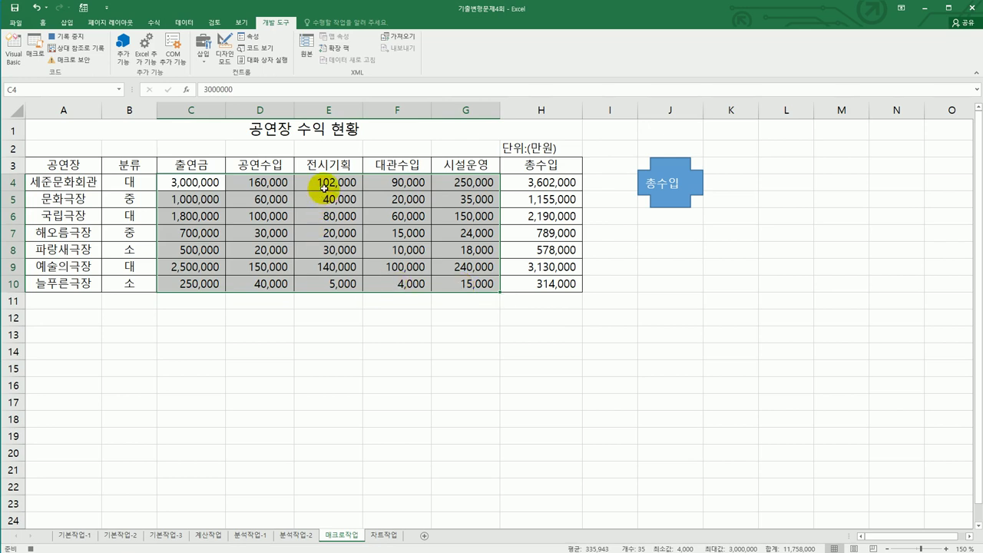
{"action": "left_click", "coordinate": [43, 23]}
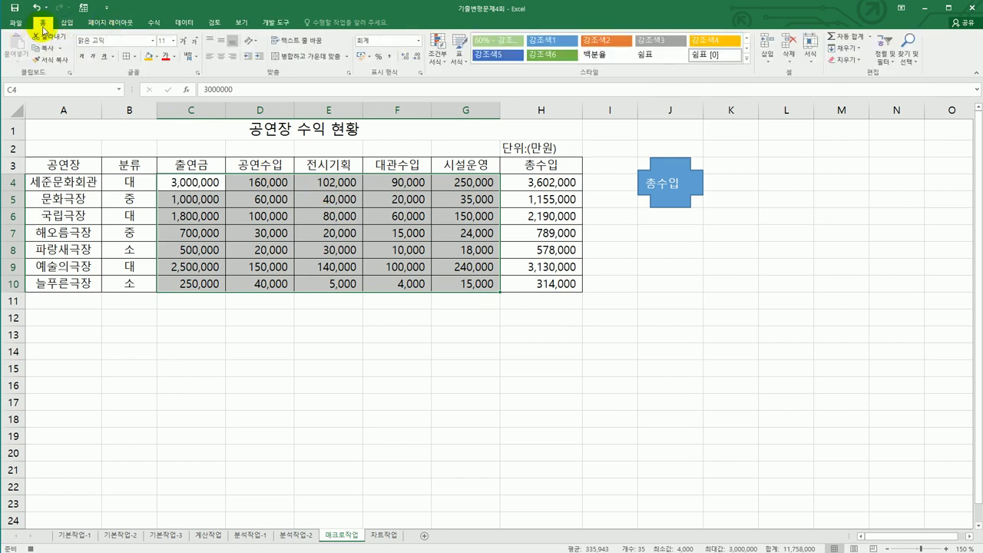
{"action": "left_click", "coordinate": [417, 40]}
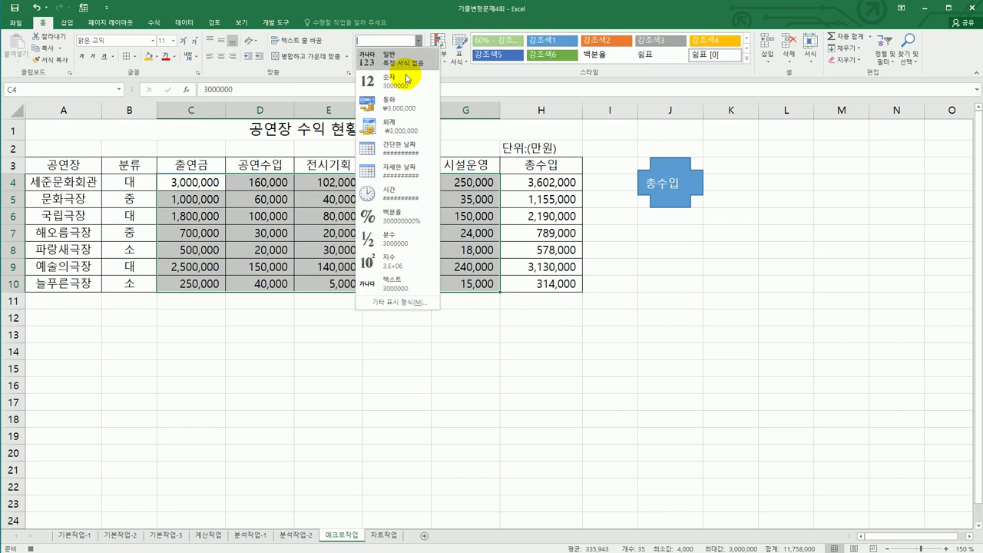
{"action": "left_click", "coordinate": [404, 129]}
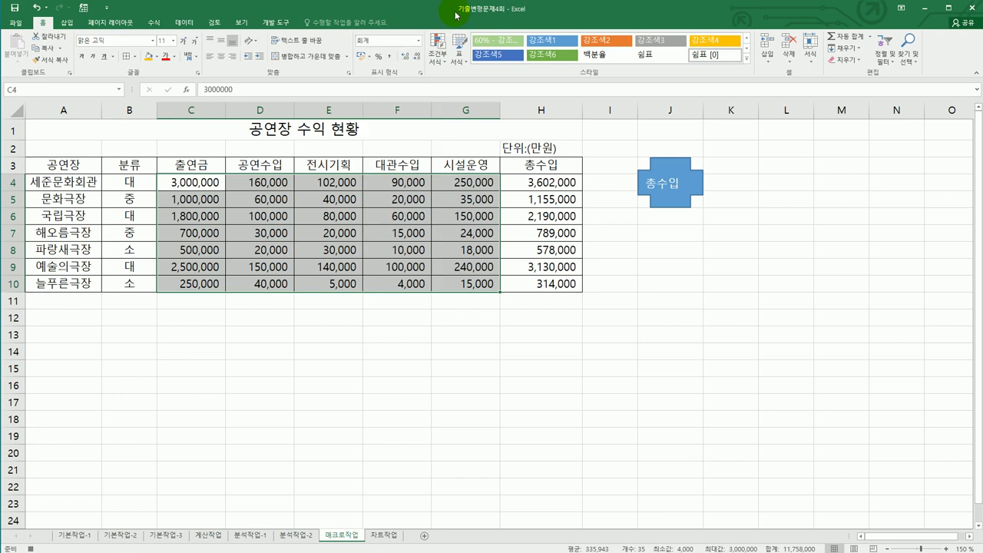
{"action": "right_click", "coordinate": [429, 192]}
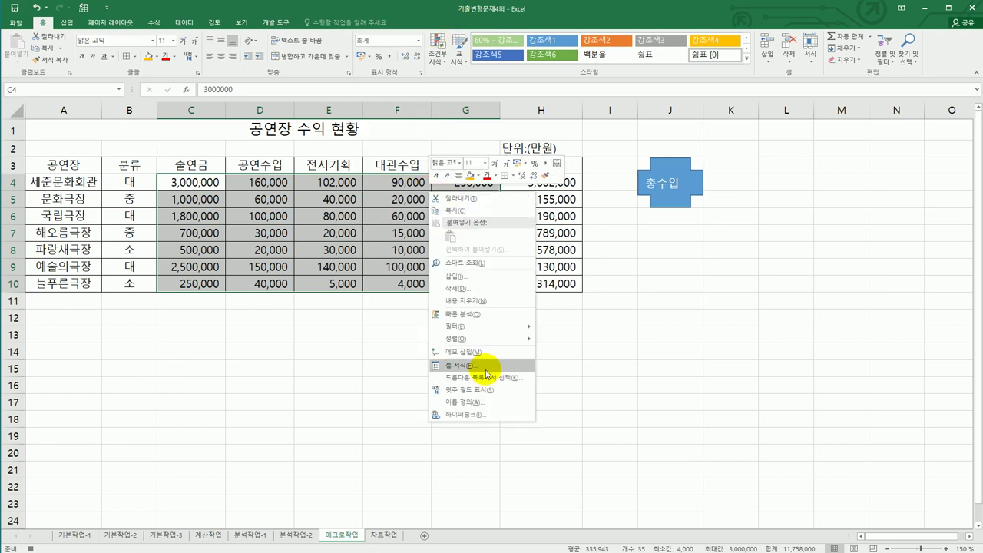
{"action": "left_click", "coordinate": [486, 372]}
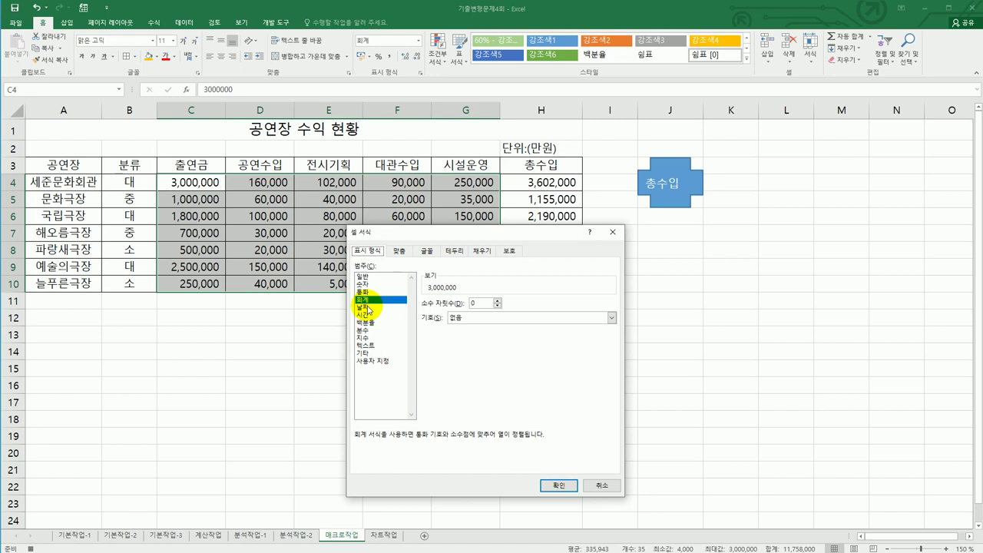
{"action": "left_click", "coordinate": [484, 318]}
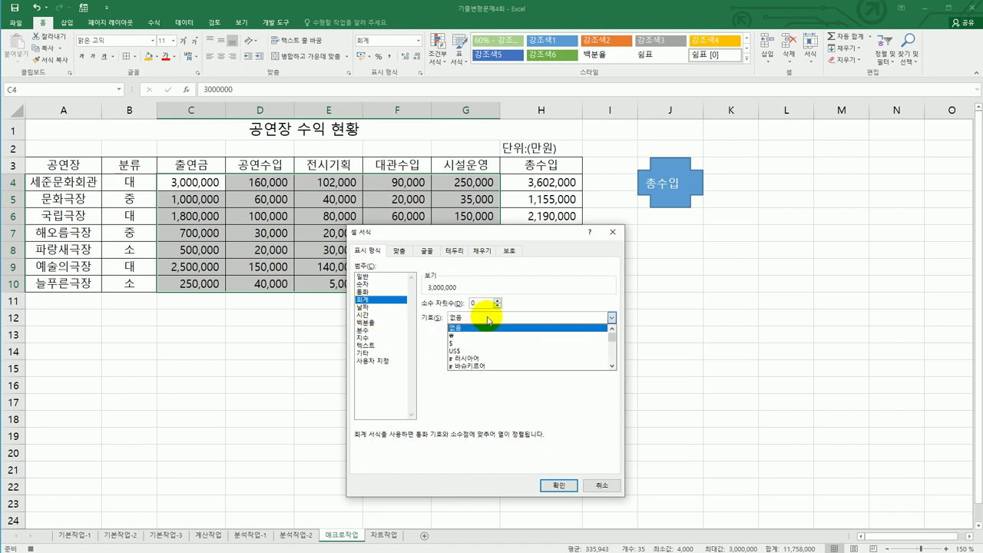
{"action": "left_click", "coordinate": [496, 336]}
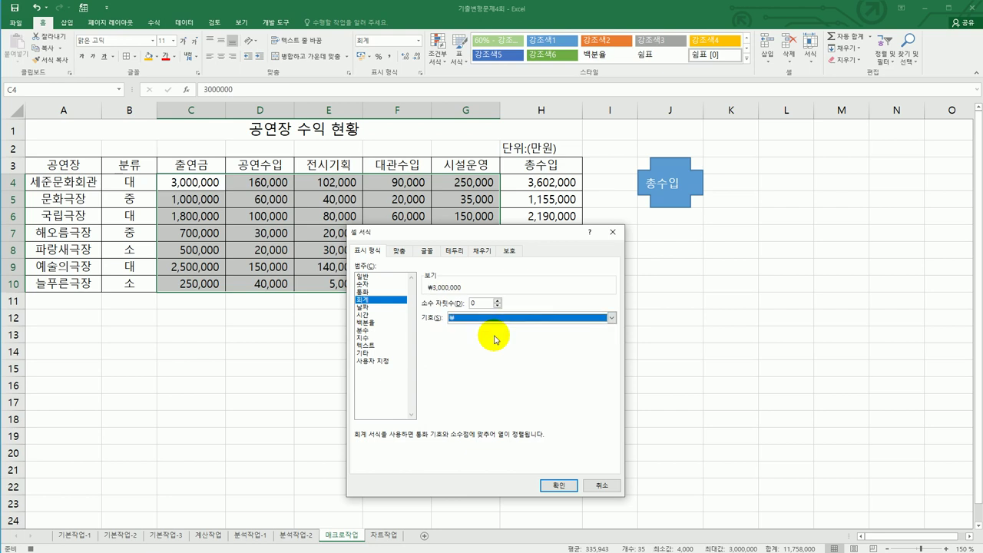
{"action": "left_click", "coordinate": [561, 487]}
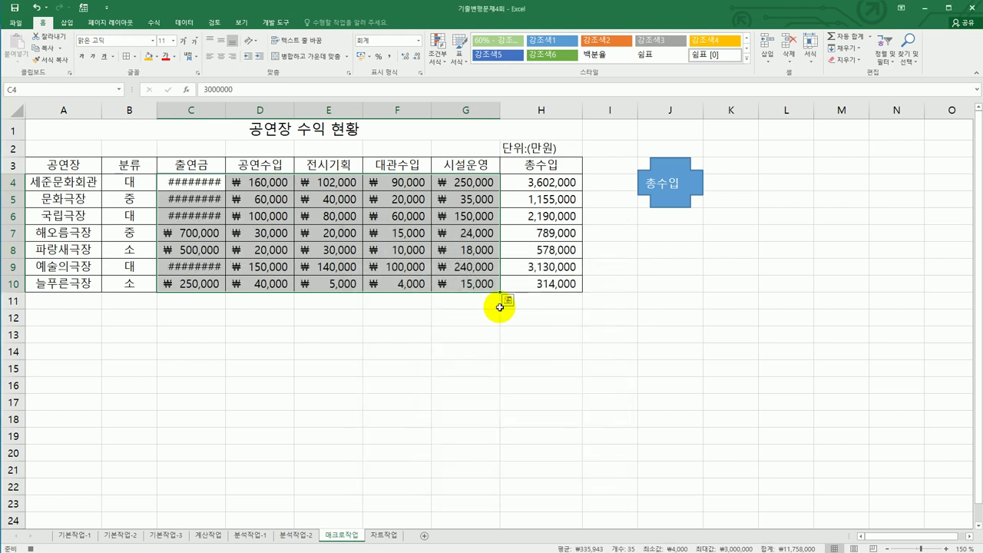
{"action": "left_click", "coordinate": [471, 282]}
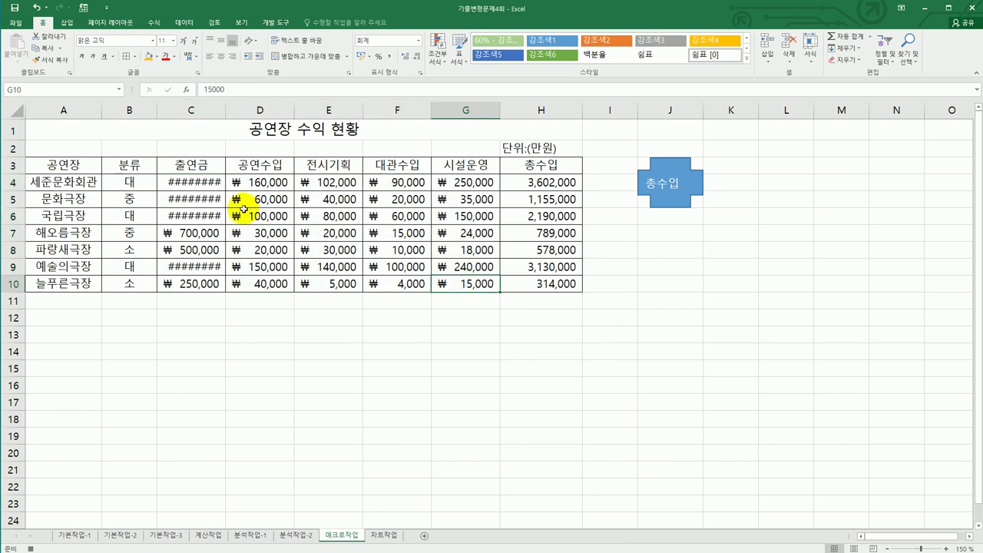
Autofit column C to its amounts and stop recording the 서식 macro
{"action": "double_click", "coordinate": [225, 111]}
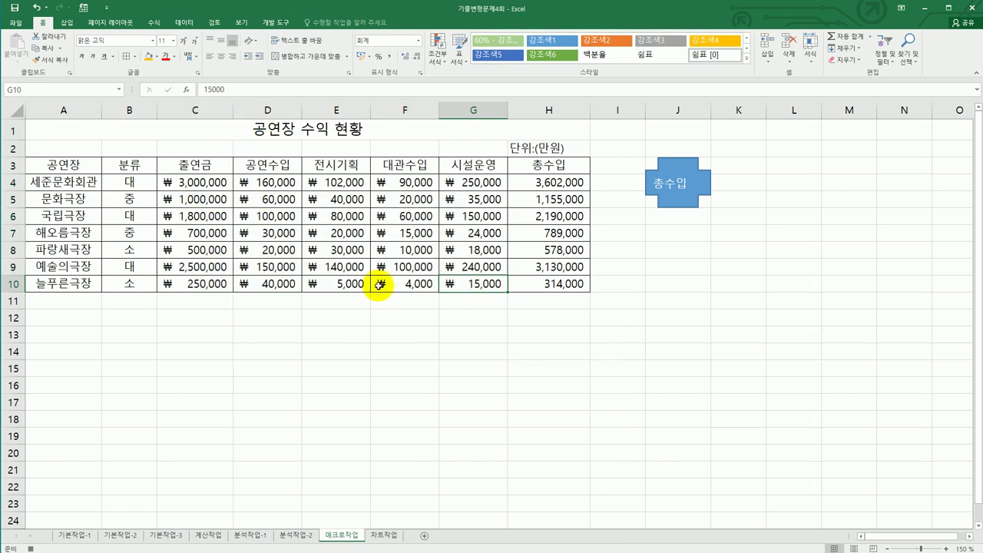
{"action": "left_click", "coordinate": [273, 23]}
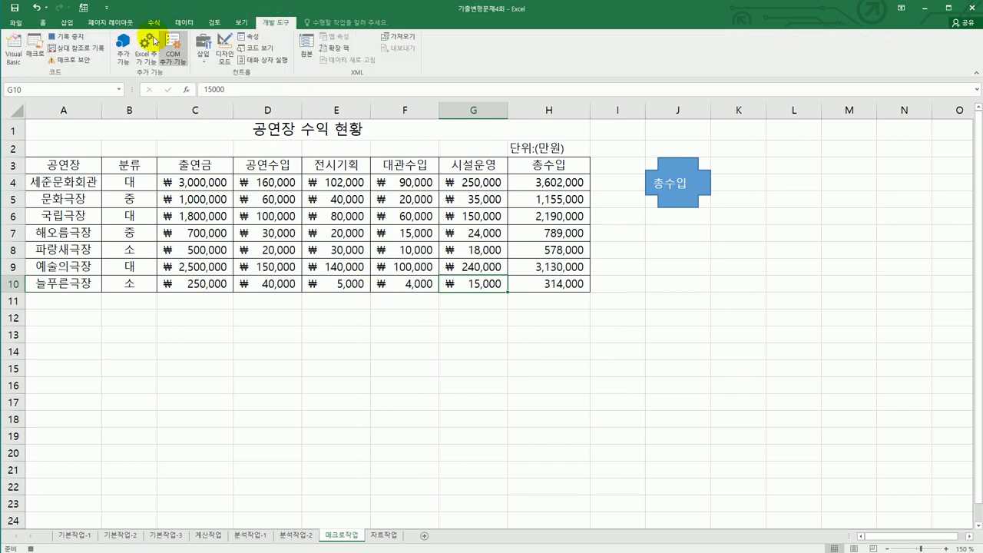
{"action": "left_click", "coordinate": [76, 39]}
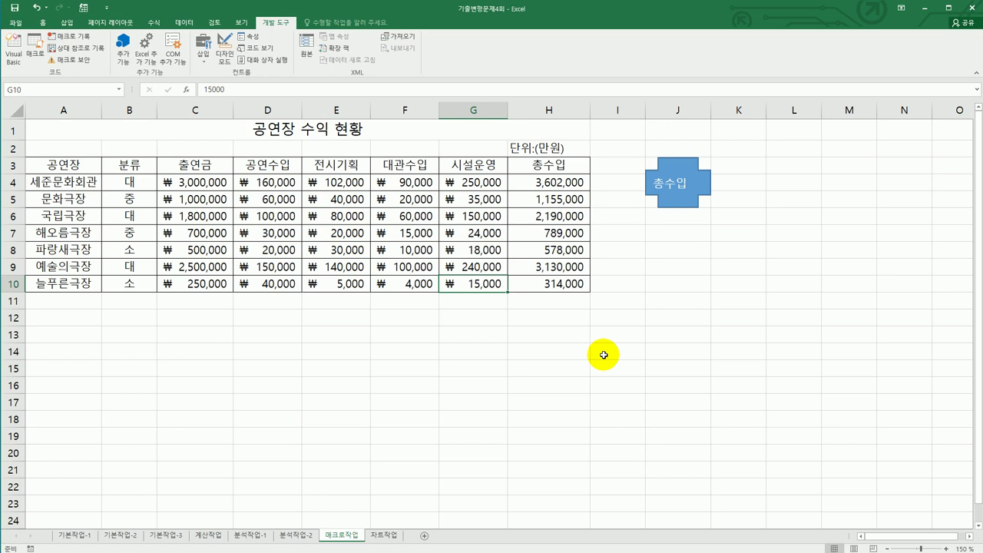
{"action": "left_click", "coordinate": [668, 351]}
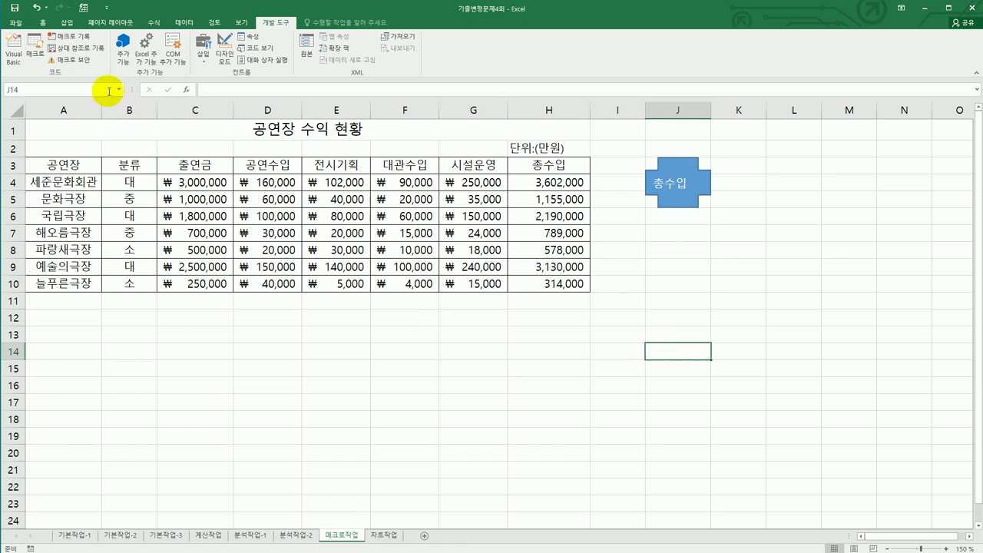
Draw a hexagon about 1.75 cm high and 2.26 cm wide over J7:J9 and label it 서식
{"action": "left_click", "coordinate": [68, 23]}
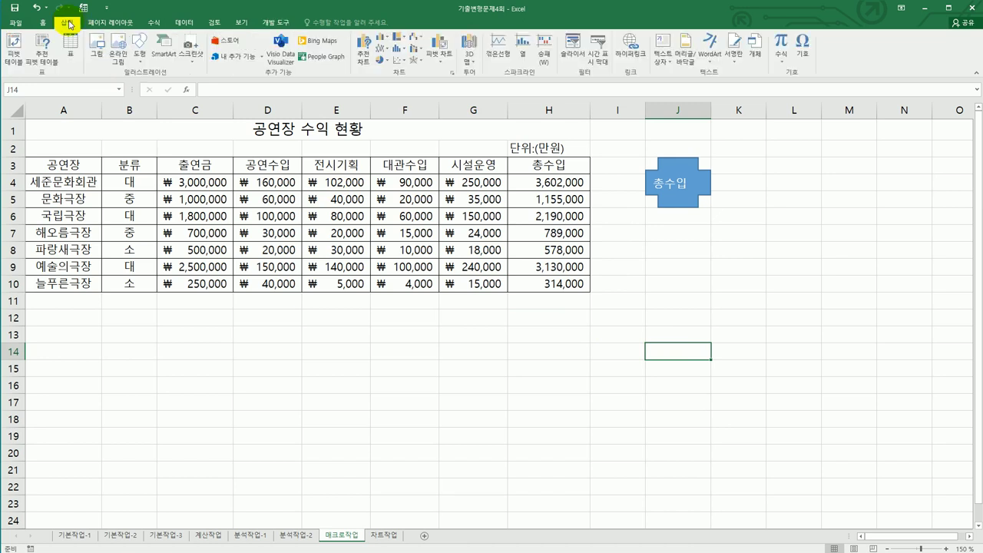
{"action": "left_click", "coordinate": [139, 46]}
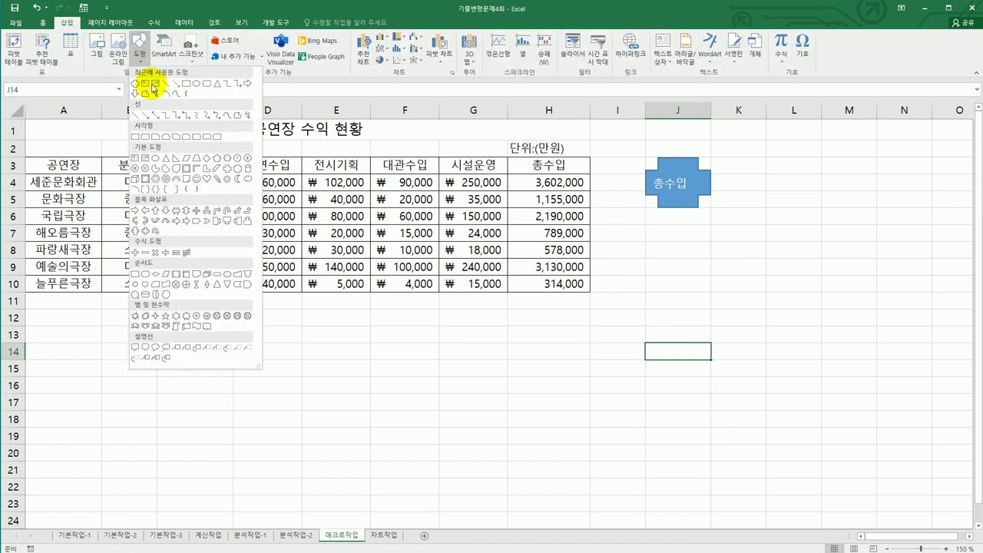
{"action": "left_click", "coordinate": [227, 163]}
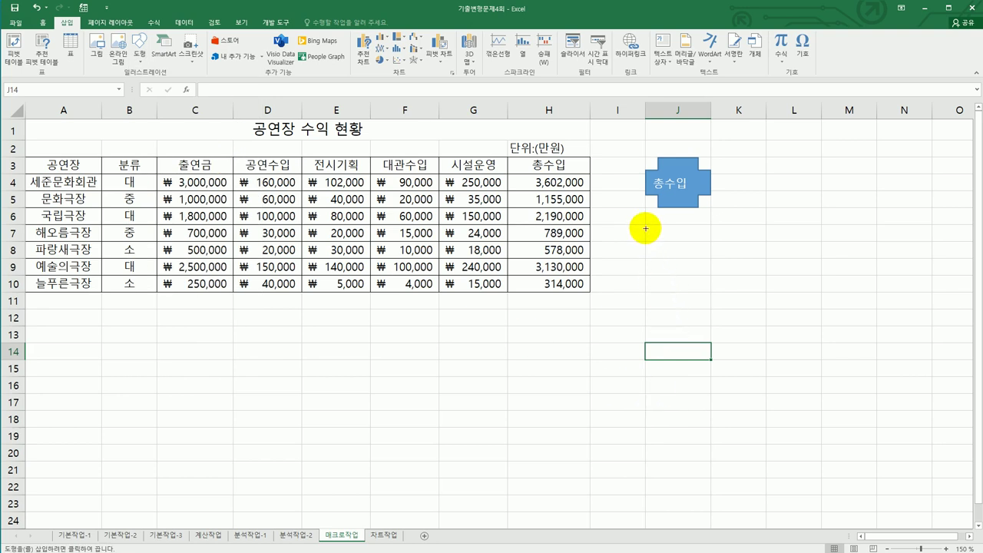
{"action": "mouse_move", "coordinate": [644, 225]}
{"action": "left_mouse_down"}
{"action": "mouse_move", "coordinate": [693, 237]}
{"action": "mouse_move", "coordinate": [684, 281]}
{"action": "left_mouse_up"}
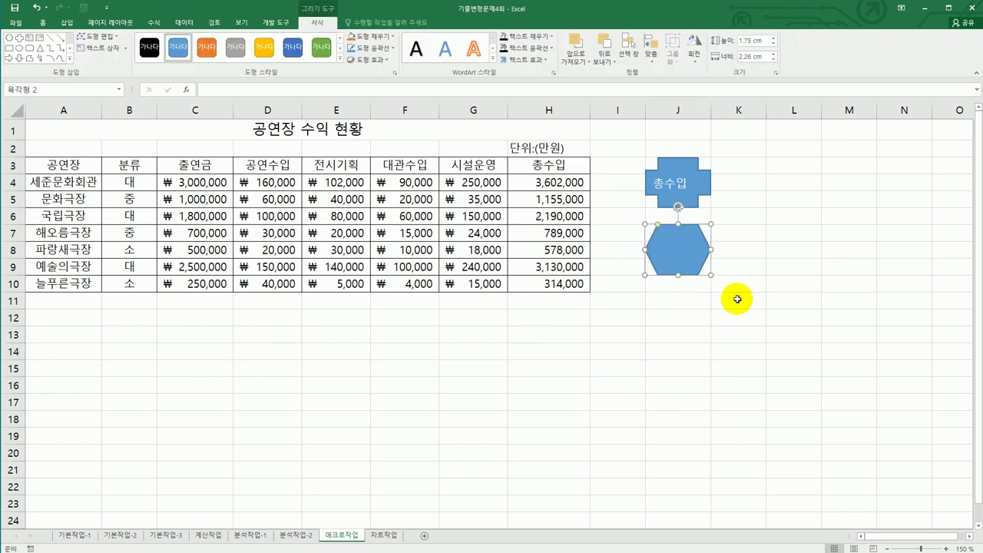
{"action": "type", "text": "서식"}
Assign the 서식 macro to the hexagon and deselect the shape
{"action": "right_click", "coordinate": [691, 239]}
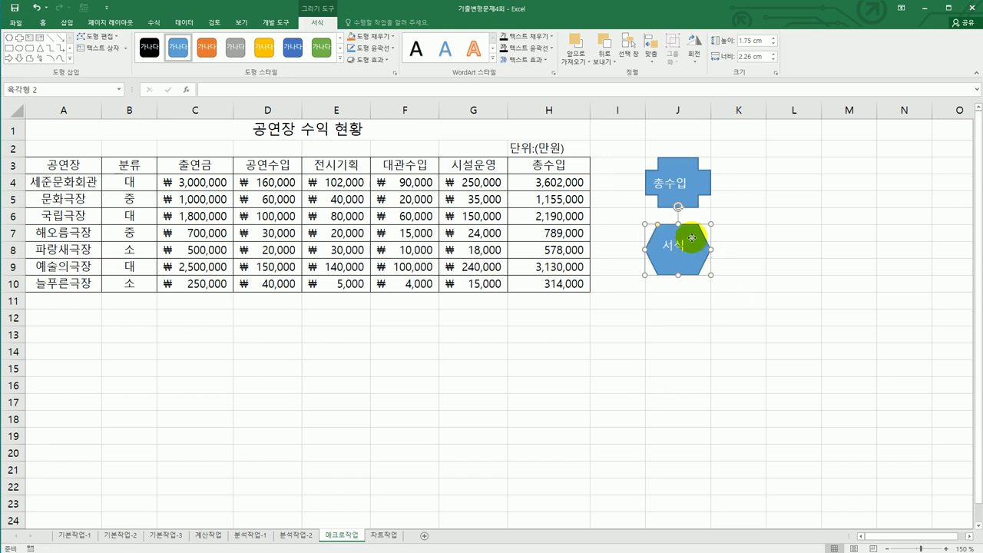
{"action": "left_click", "coordinate": [732, 372]}
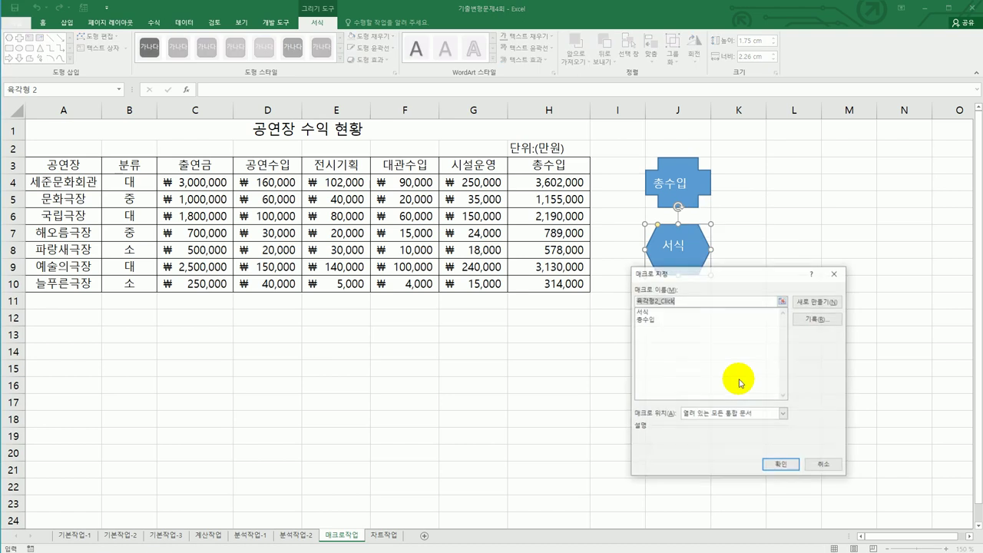
{"action": "left_click", "coordinate": [651, 311]}
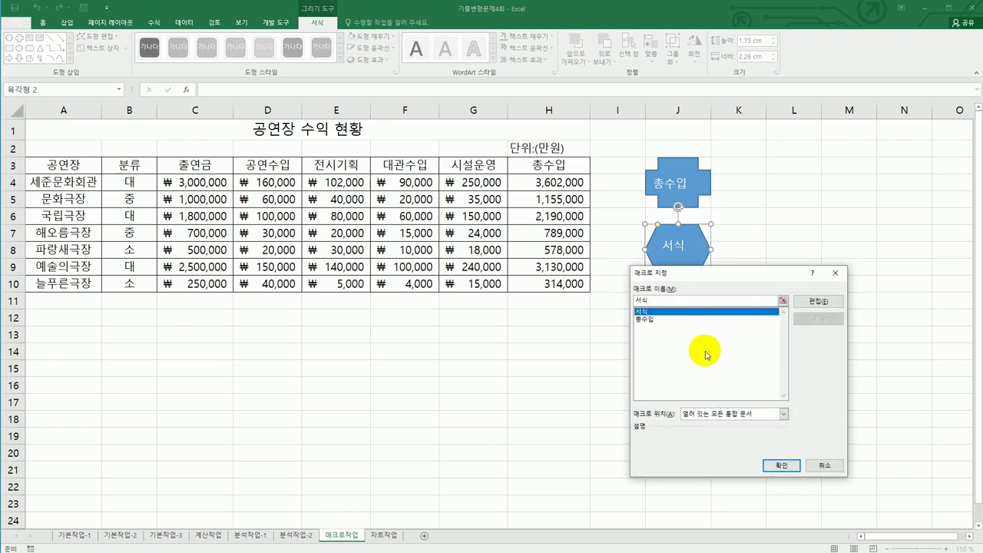
{"action": "left_click", "coordinate": [780, 465]}
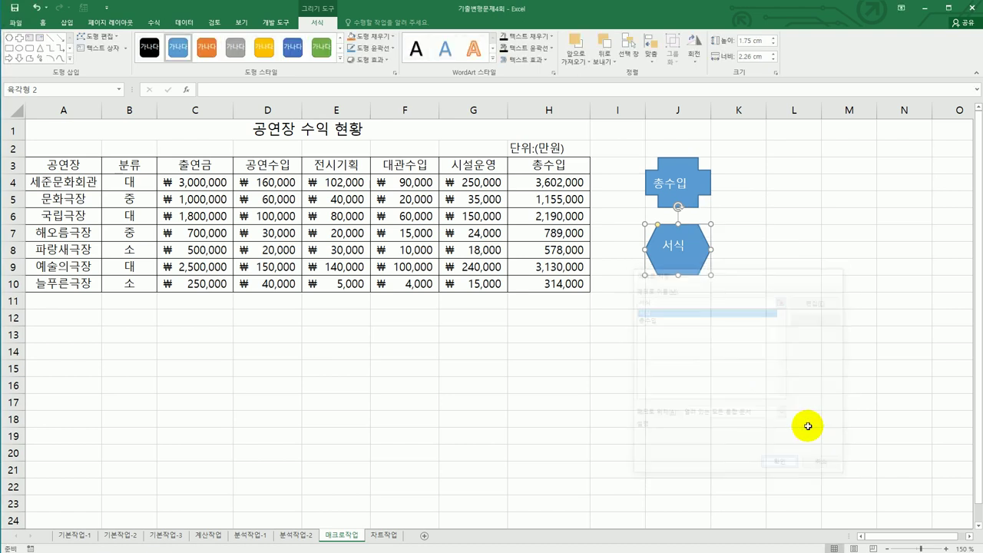
{"action": "left_click", "coordinate": [812, 423]}
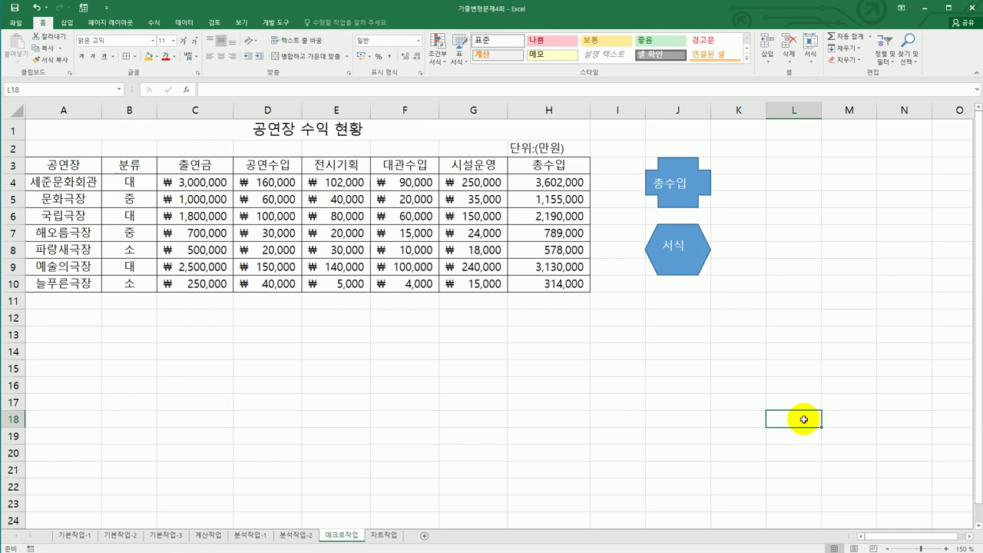
On the 차트작업 sheet, copy the 수입금액 data in E3:E8 into the chart as a new series
{"action": "left_click", "coordinate": [385, 541]}
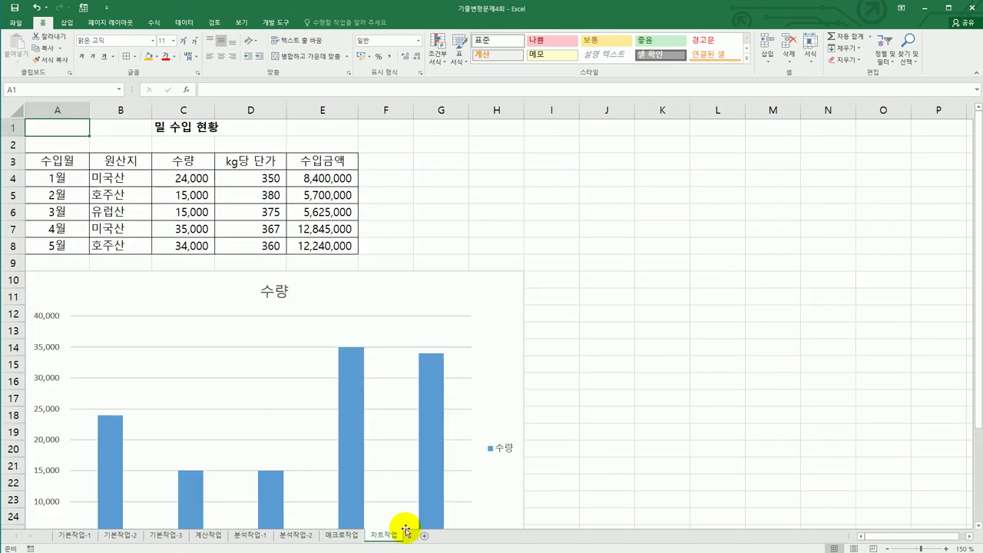
{"action": "left_click", "coordinate": [631, 408]}
{"action": "scroll", "coordinate": [633, 409], "scroll_direction": "down", "scroll_amount": 2}
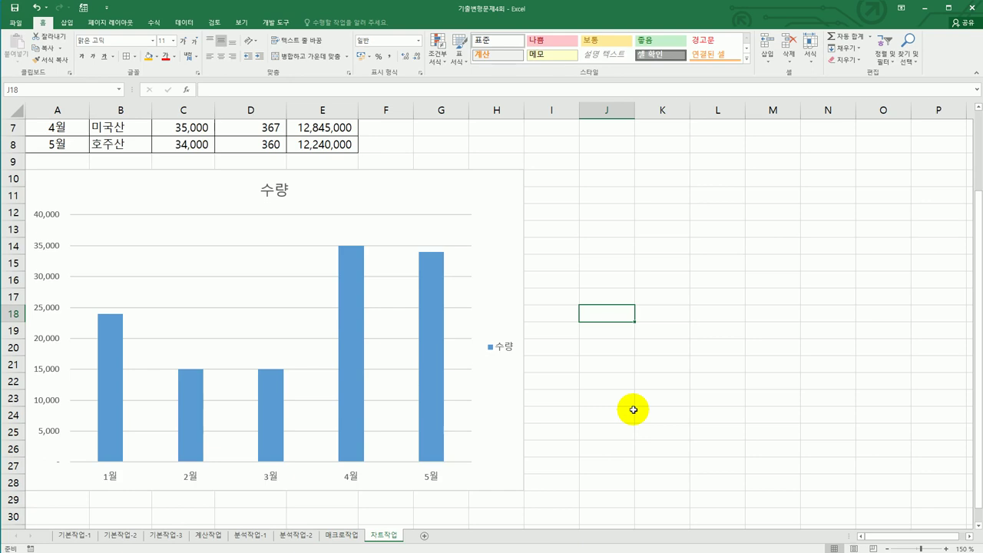
{"action": "scroll", "coordinate": [632, 410], "scroll_direction": "up", "scroll_amount": 2}
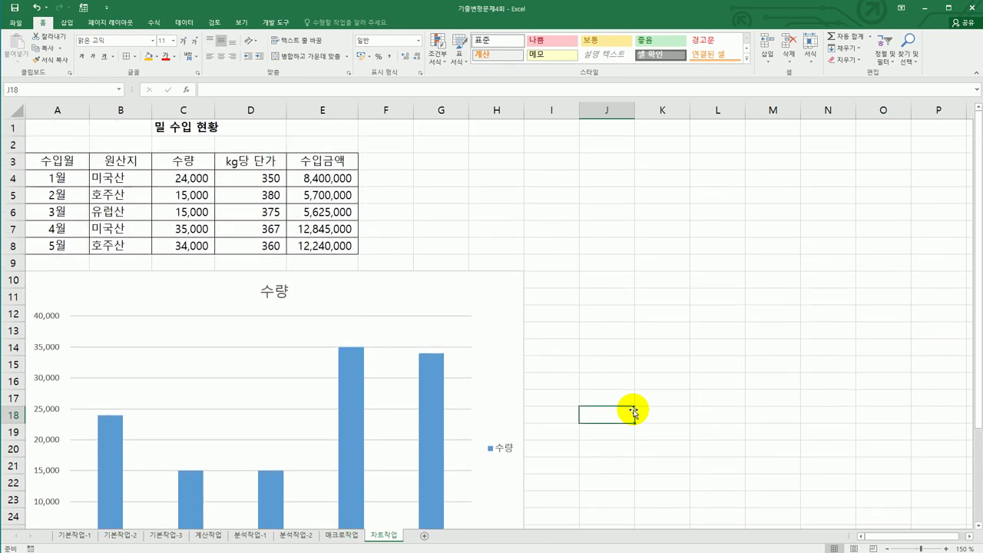
{"action": "left_click", "coordinate": [507, 319]}
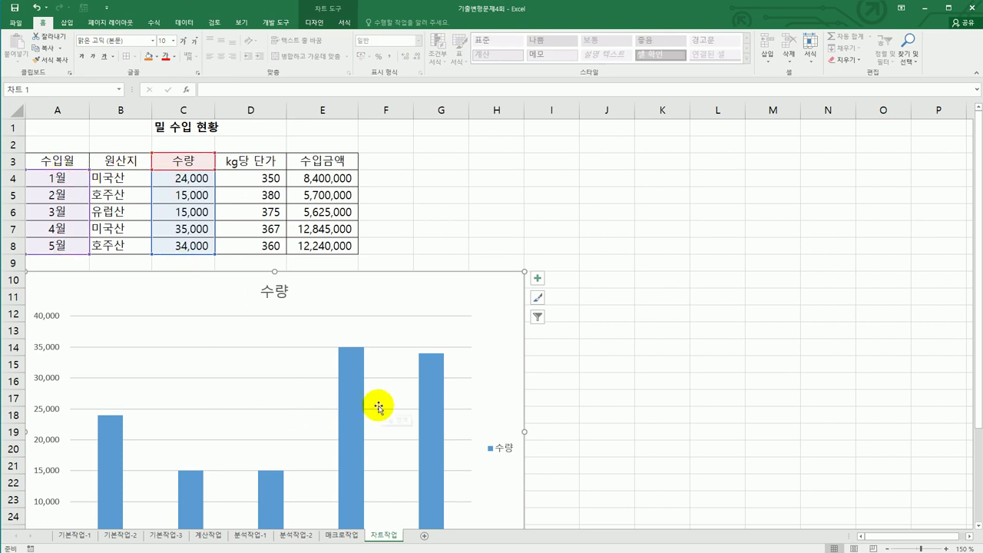
{"action": "left_click", "coordinate": [331, 163]}
{"action": "left_click_drag", "start_coordinate": [332, 162], "coordinate": [335, 244]}
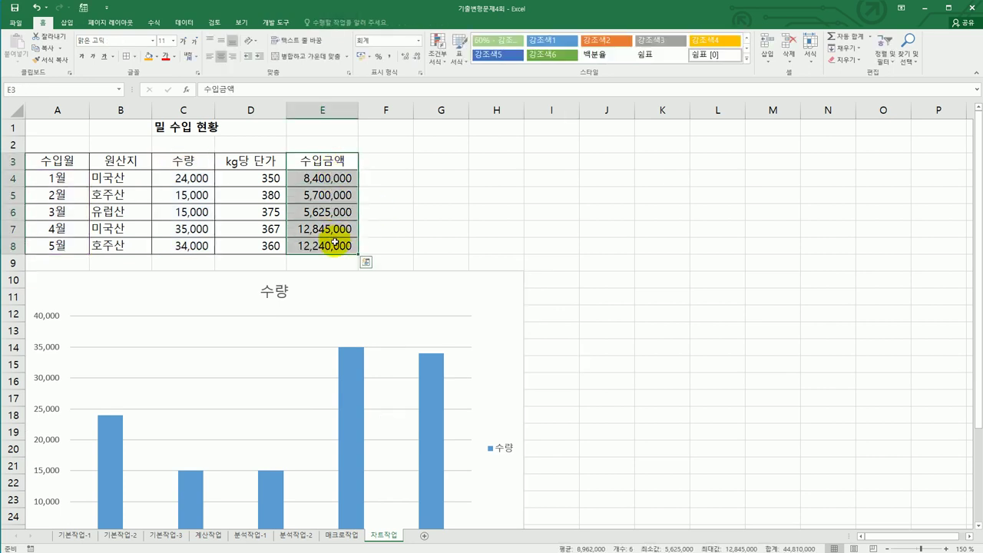
{"action": "key", "text": "ctrl+c"}
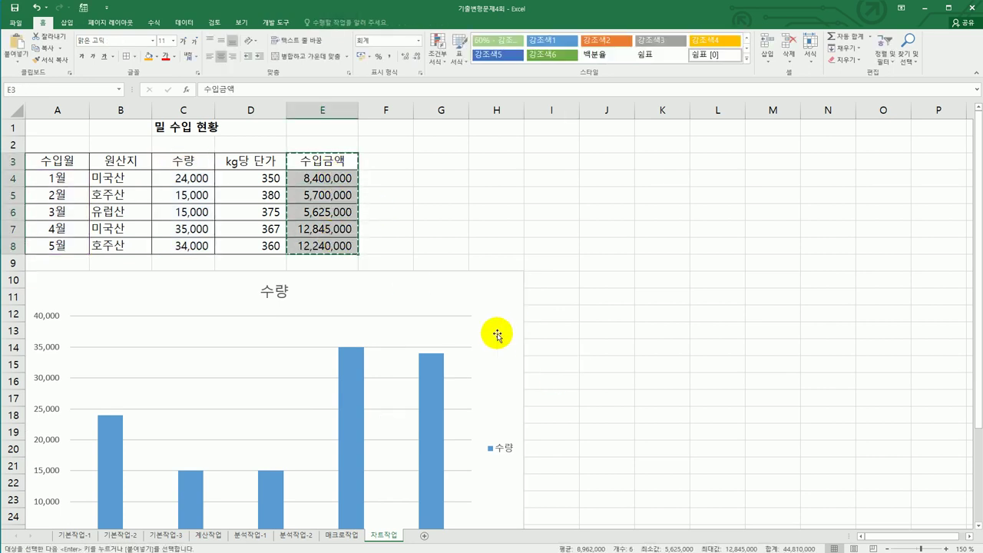
{"action": "left_click", "coordinate": [499, 339]}
{"action": "key", "text": "ctrl+v"}
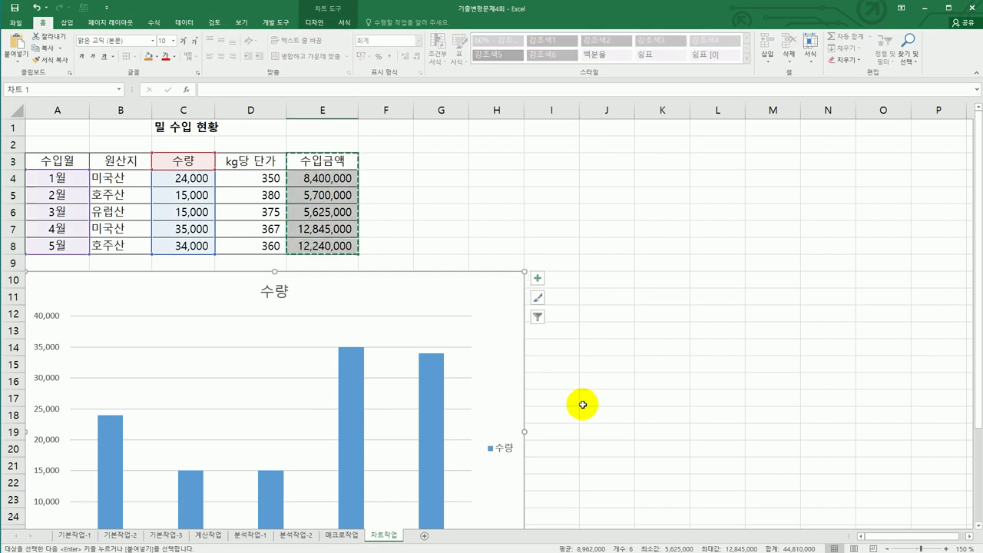
Change the 수입금액 series to 표식이 있는 꺾은선형 and plot it on the secondary axis
{"action": "scroll", "coordinate": [583, 404], "scroll_direction": "down", "scroll_amount": 2}
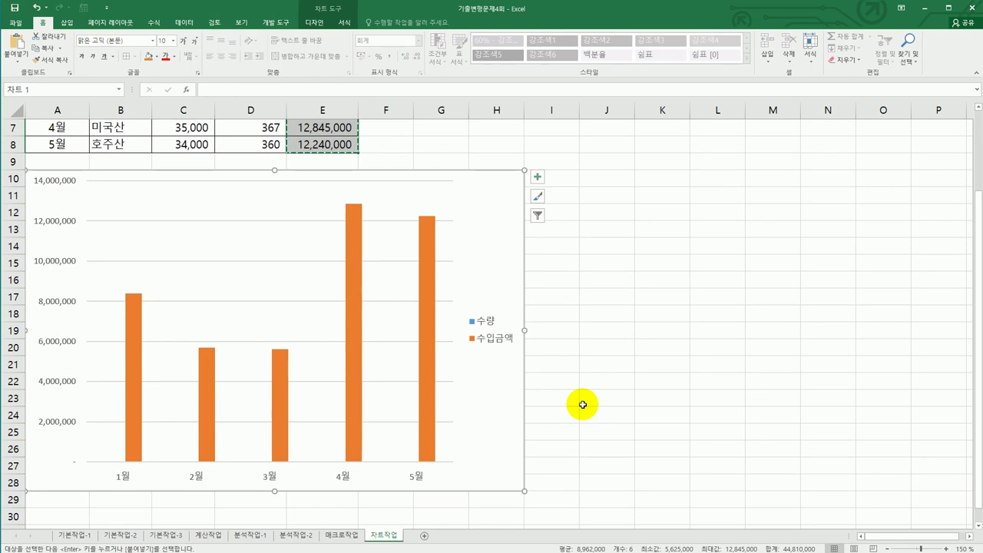
{"action": "scroll", "coordinate": [583, 405], "scroll_direction": "up", "scroll_amount": 1}
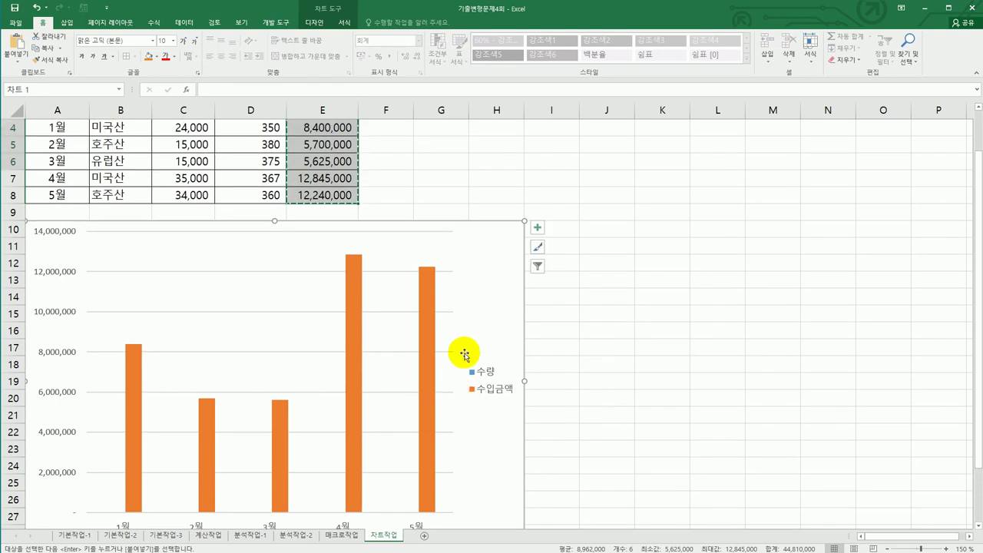
{"action": "scroll", "coordinate": [460, 378], "scroll_direction": "down", "scroll_amount": 1}
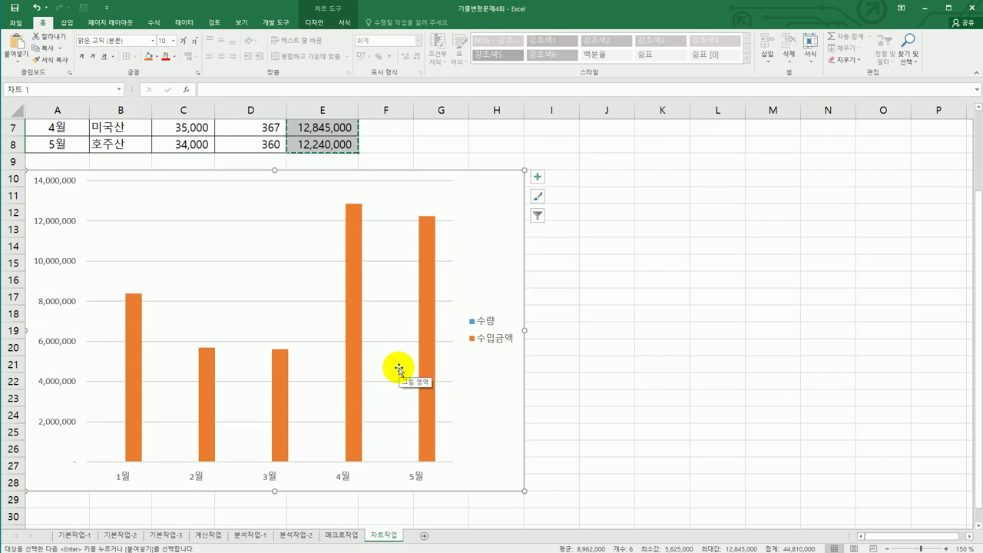
{"action": "scroll", "coordinate": [400, 369], "scroll_direction": "up", "scroll_amount": 2}
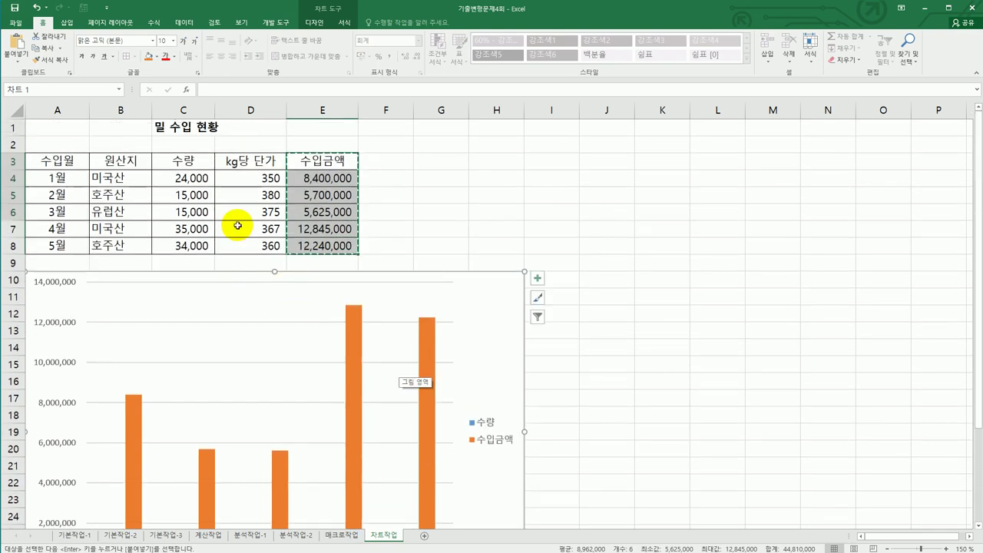
{"action": "scroll", "coordinate": [565, 432], "scroll_direction": "down", "scroll_amount": 2}
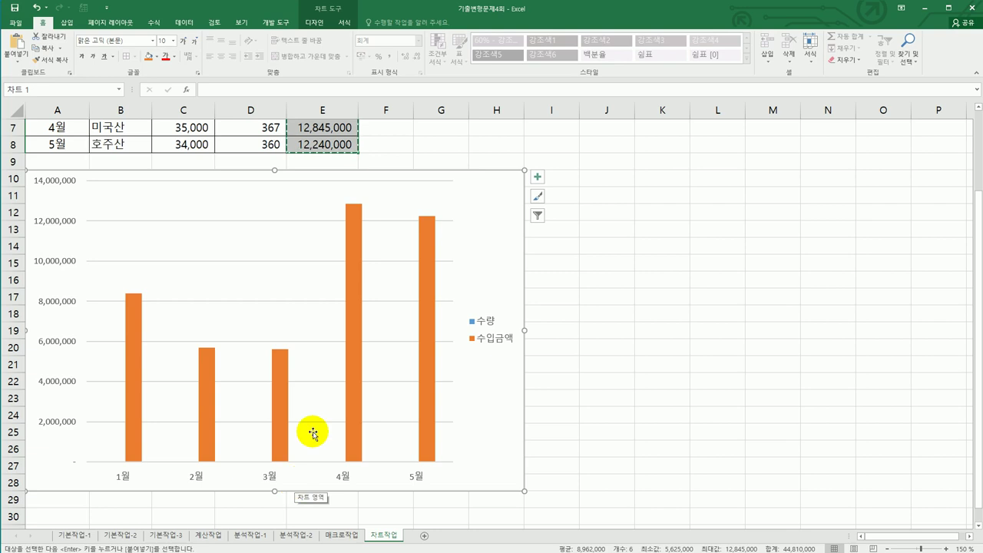
{"action": "left_click", "coordinate": [353, 256]}
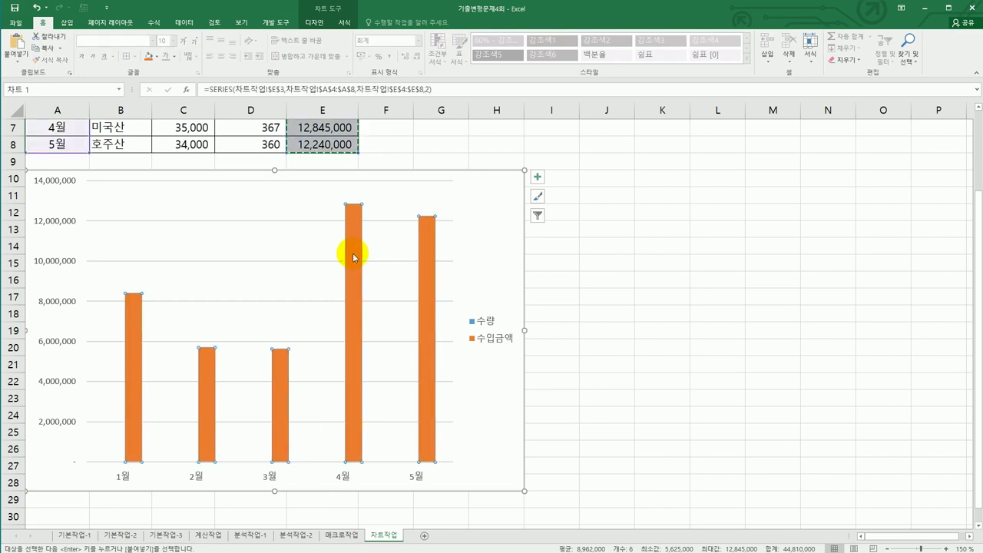
{"action": "right_click", "coordinate": [354, 245]}
{"action": "left_click", "coordinate": [405, 277]}
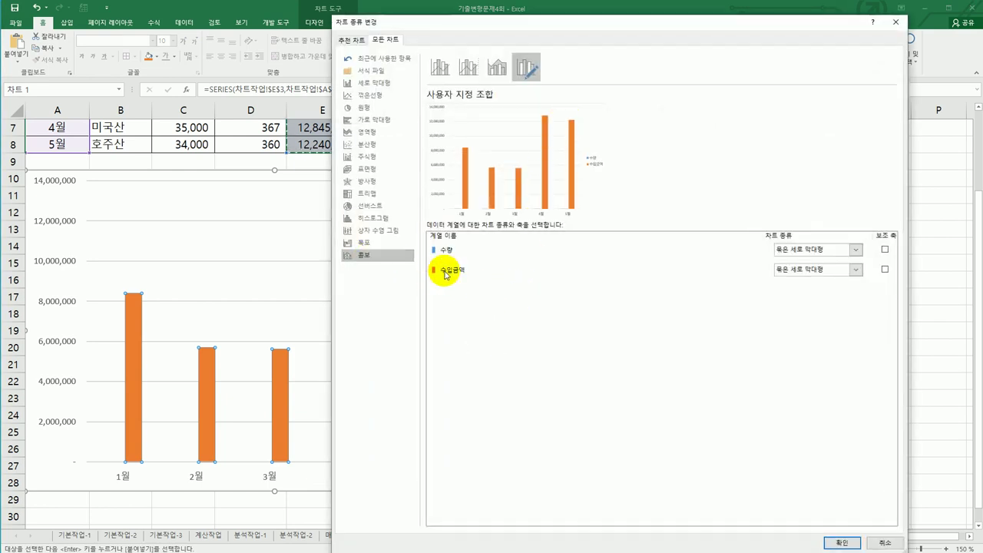
{"action": "left_click", "coordinate": [856, 270]}
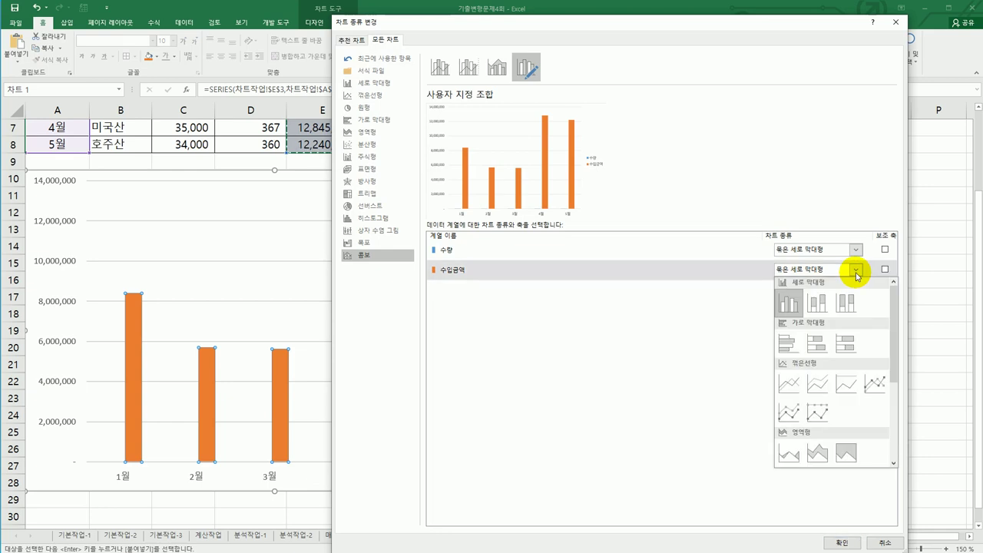
{"action": "left_click", "coordinate": [868, 394]}
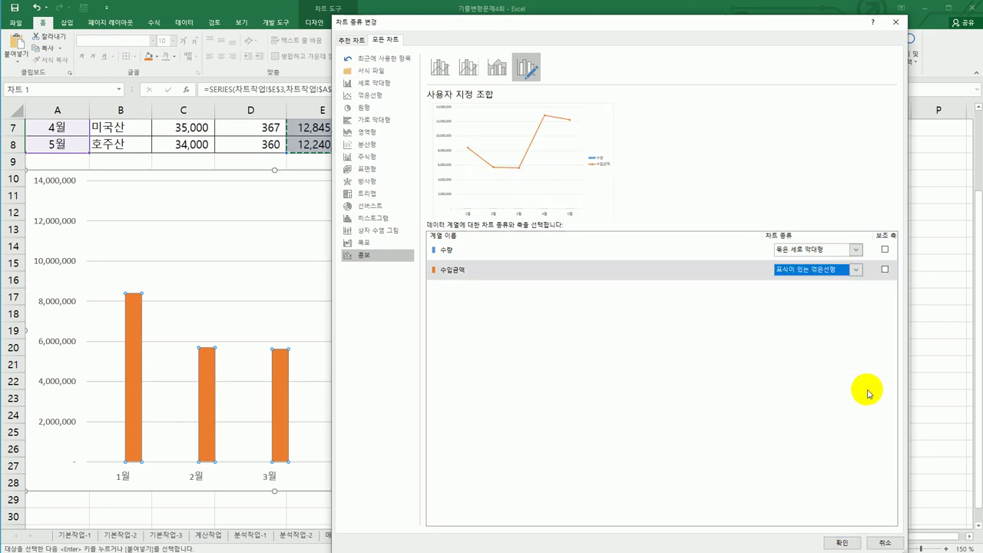
{"action": "left_click", "coordinate": [884, 270]}
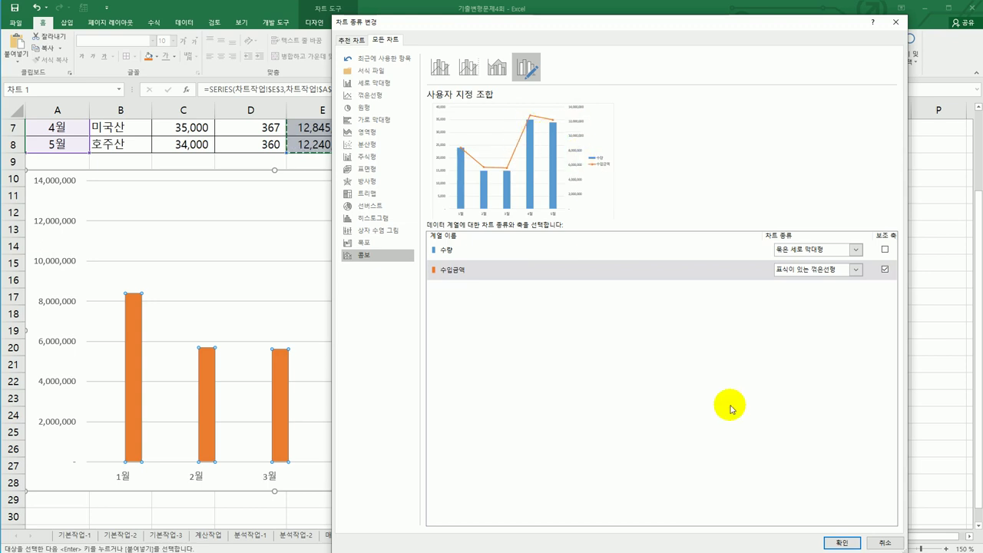
{"action": "left_click", "coordinate": [841, 543]}
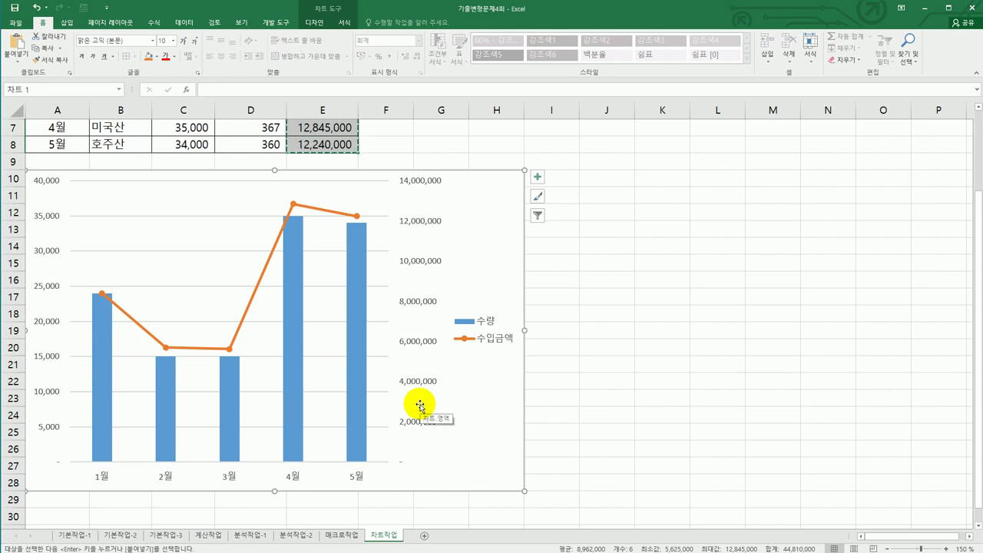
Set the display unit of the secondary vertical axis to 천, with the unit label shown on the chart
{"action": "left_click", "coordinate": [422, 222]}
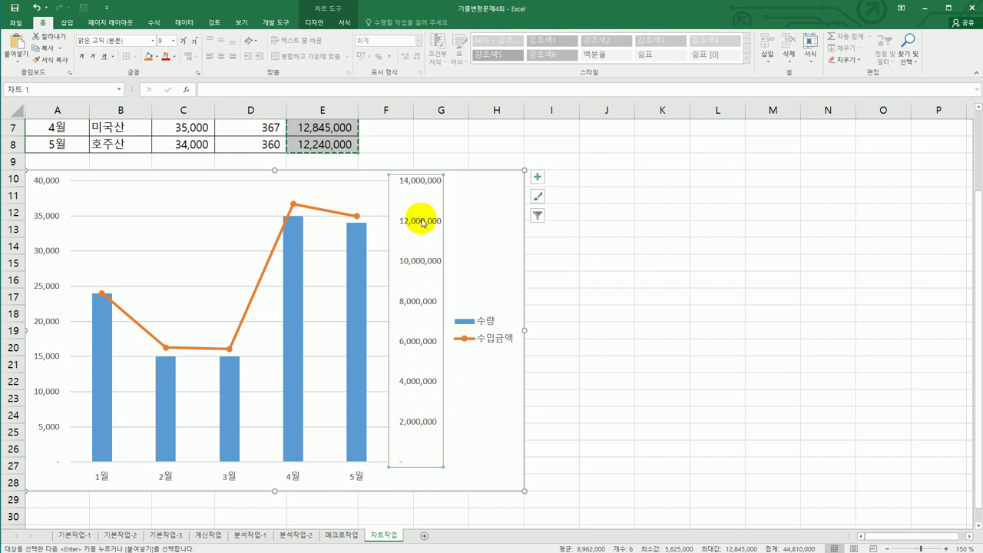
{"action": "right_click", "coordinate": [422, 222]}
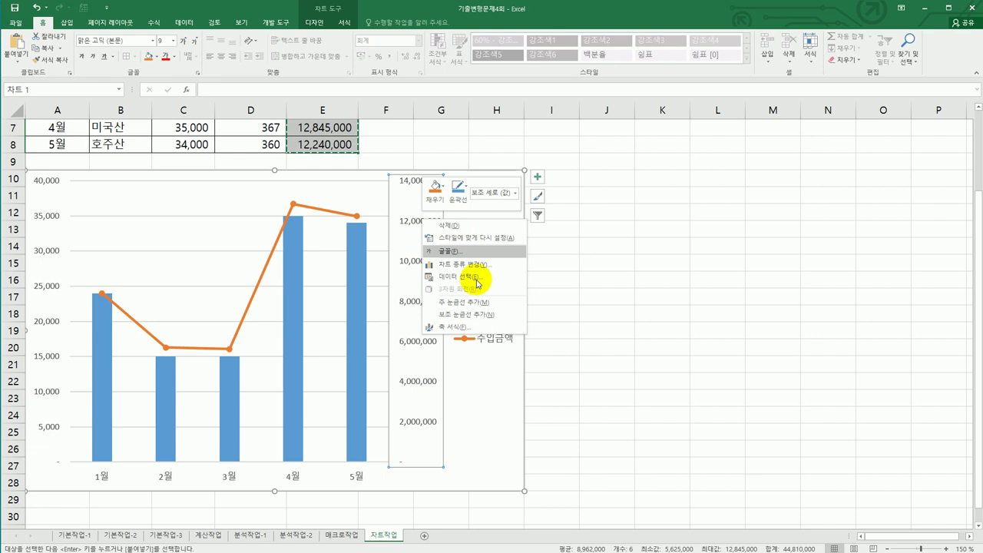
{"action": "left_click", "coordinate": [476, 330]}
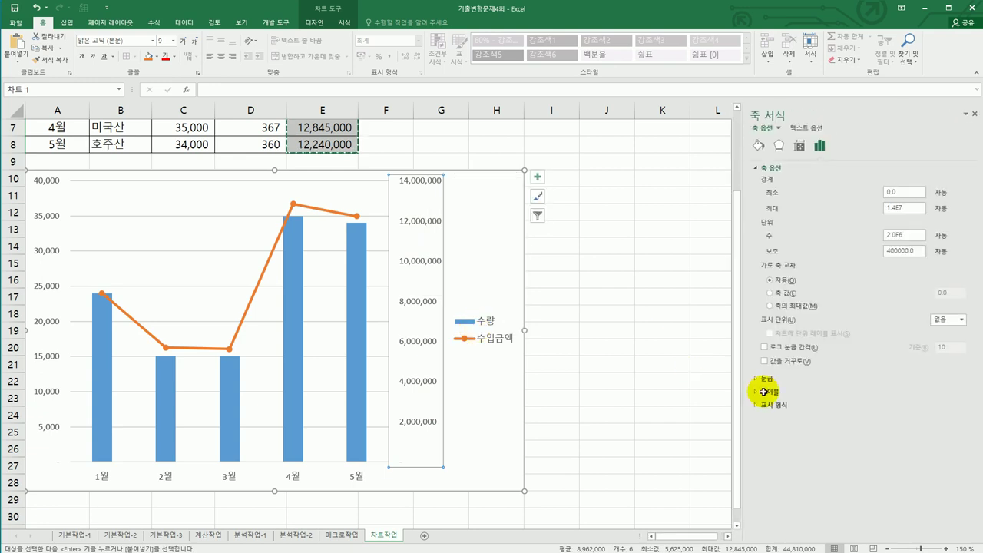
{"action": "left_click", "coordinate": [960, 321]}
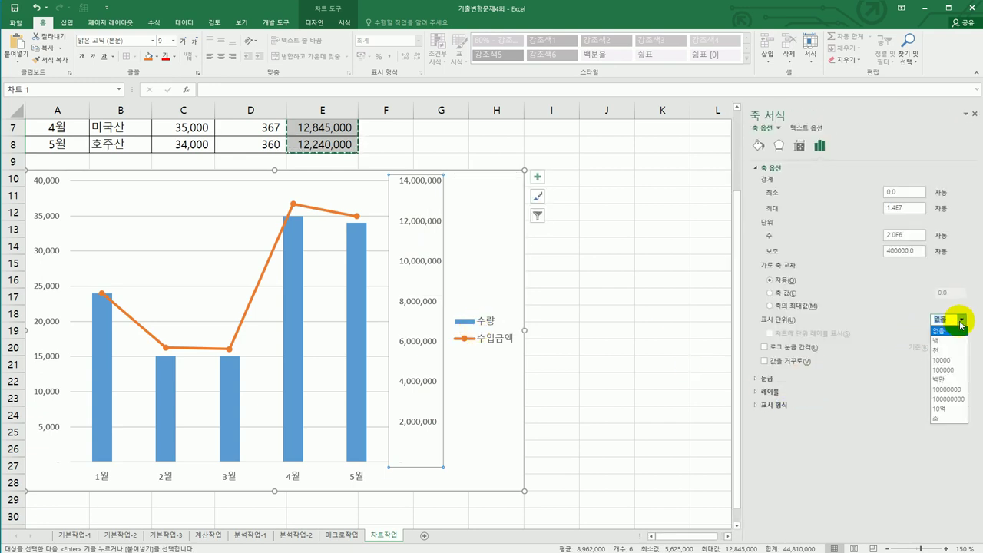
{"action": "left_click", "coordinate": [950, 350]}
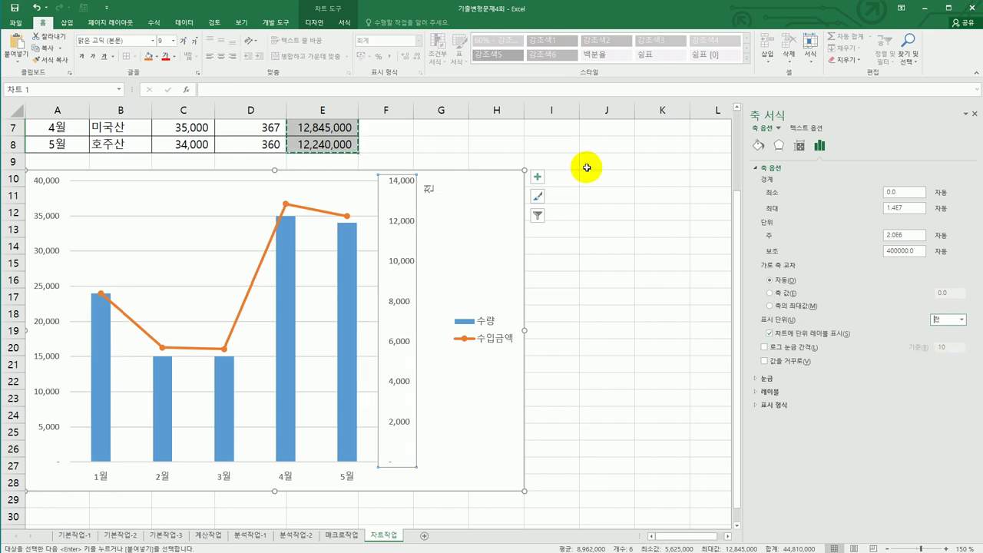
Change the text direction of the secondary axis's 천 unit label to 가로
{"action": "left_click", "coordinate": [426, 195]}
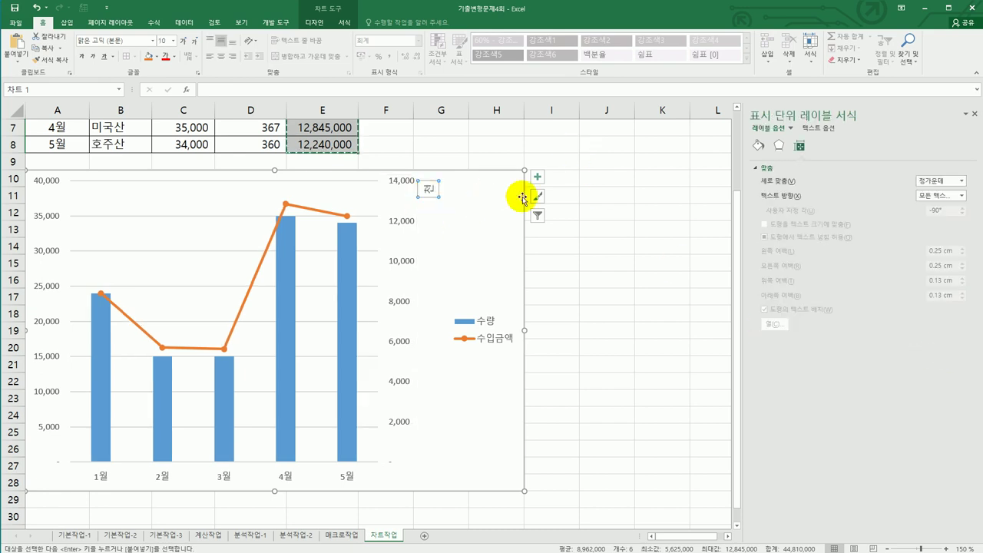
{"action": "left_click", "coordinate": [960, 201]}
{"action": "left_click", "coordinate": [955, 229]}
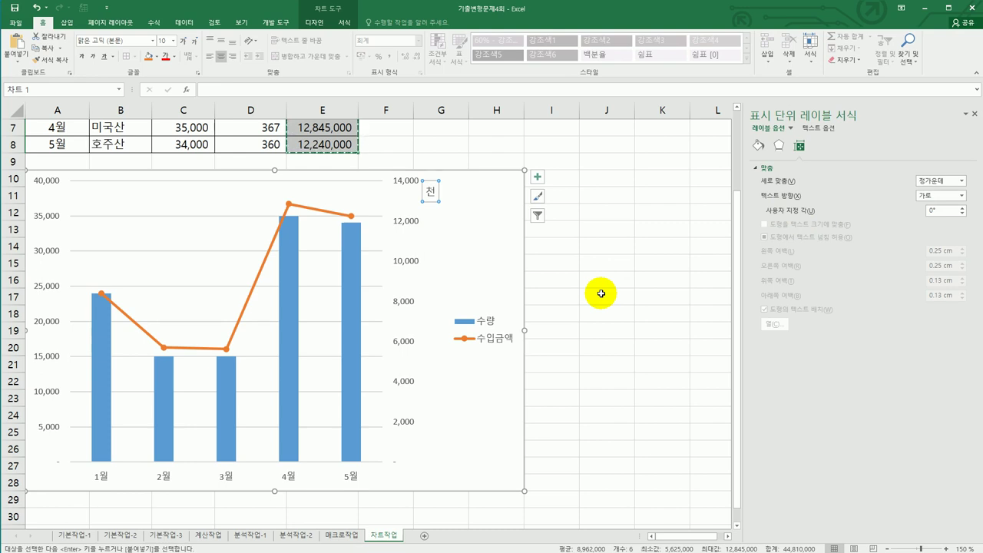
Add a title above the chart and axis titles for the primary and secondary vertical axes
{"action": "left_click", "coordinate": [491, 233]}
{"action": "left_click", "coordinate": [537, 176]}
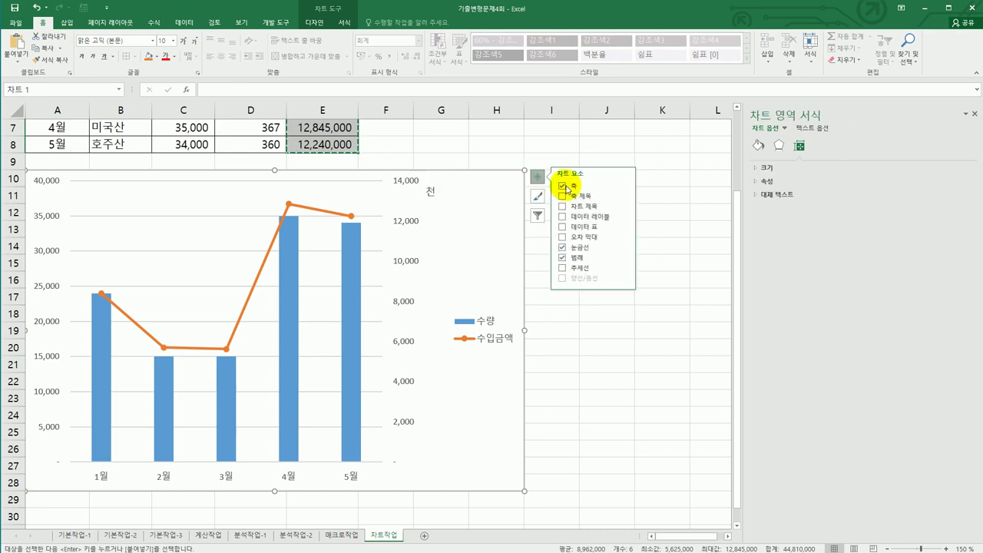
{"action": "left_click", "coordinate": [584, 206]}
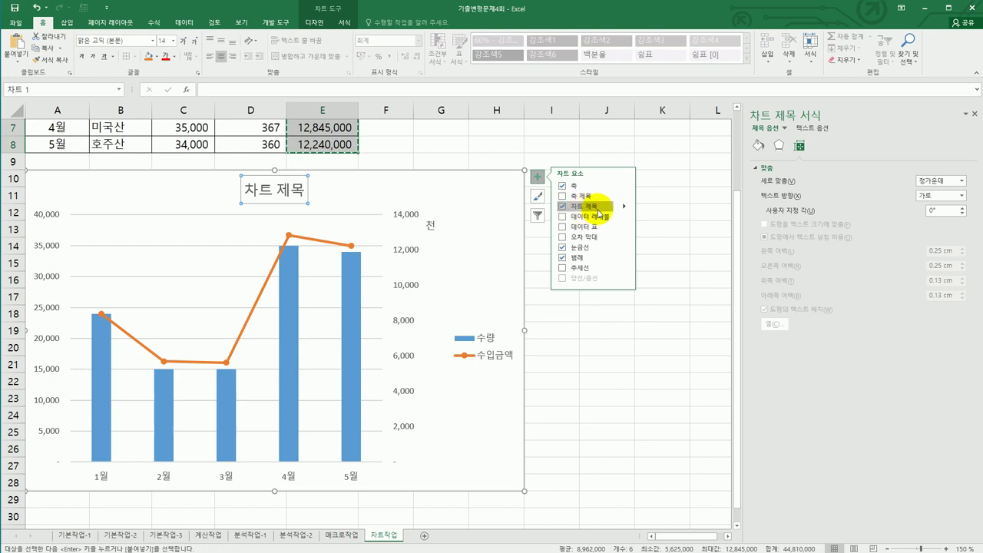
{"action": "left_click", "coordinate": [624, 205]}
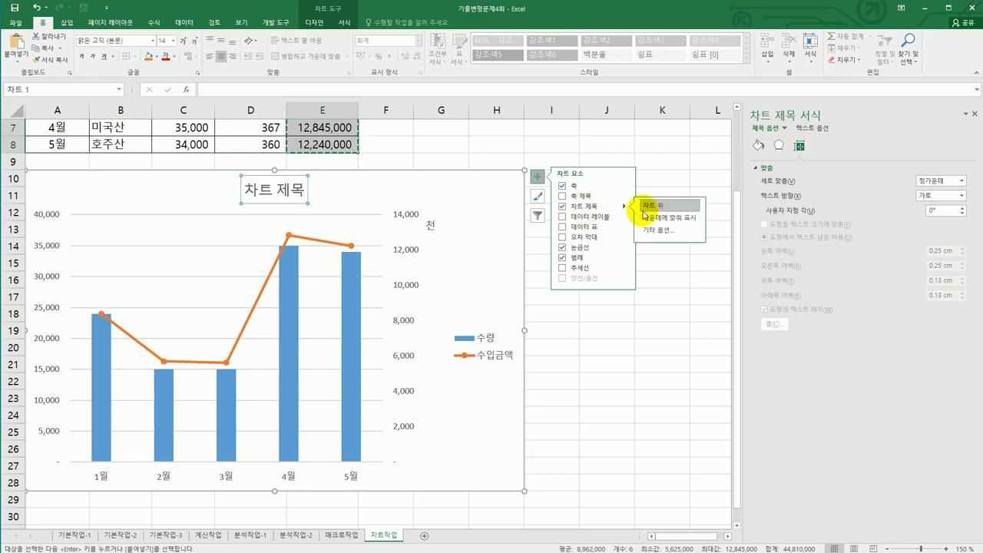
{"action": "left_click", "coordinate": [624, 195]}
{"action": "left_click", "coordinate": [668, 205]}
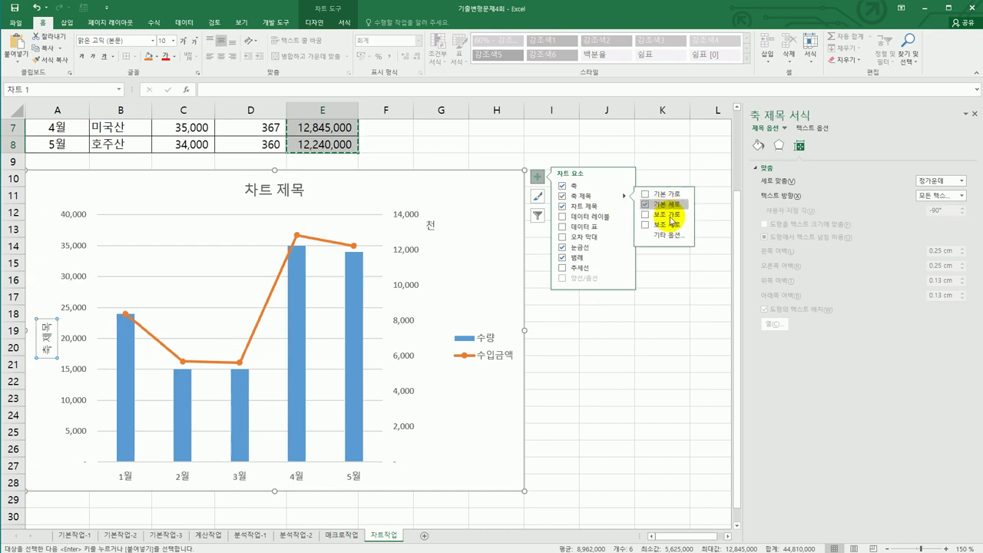
{"action": "left_click", "coordinate": [669, 224]}
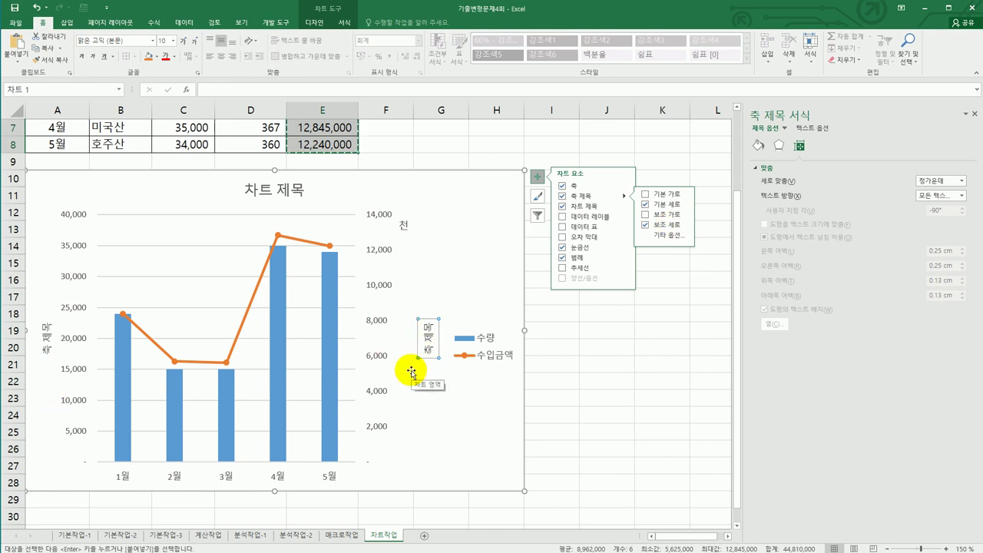
Replace the chart title's placeholder text with 밀 수입 현황
{"action": "left_click", "coordinate": [252, 191]}
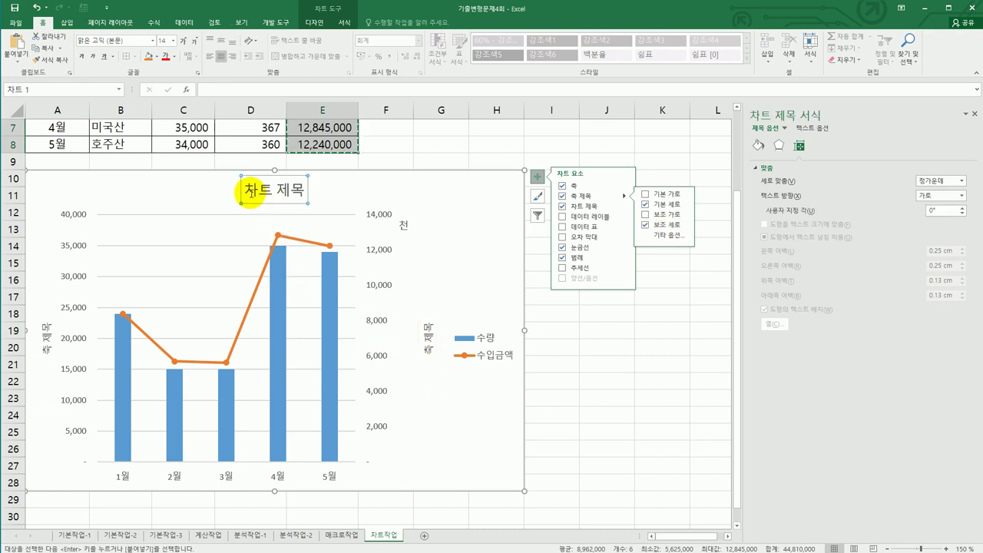
{"action": "left_click_drag", "start_coordinate": [252, 191], "coordinate": [307, 193]}
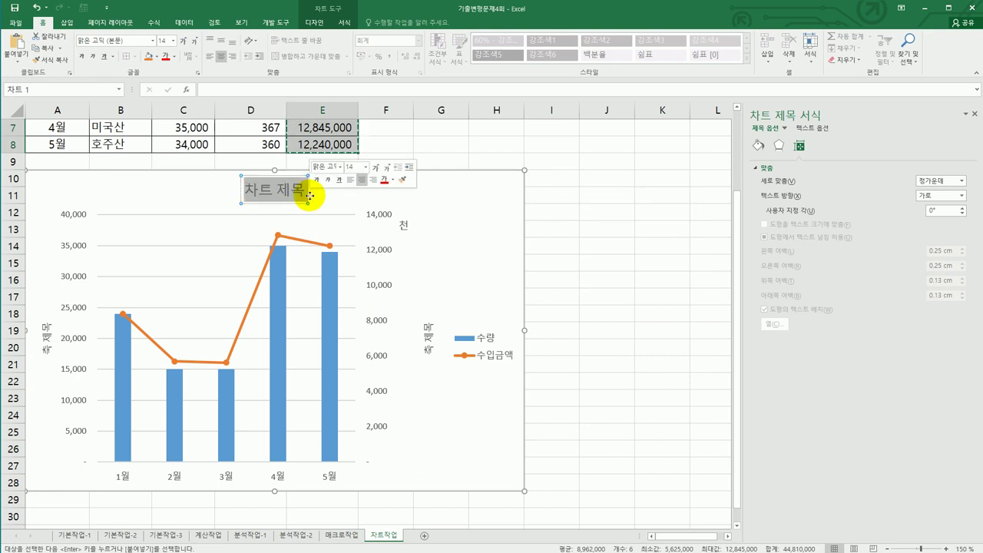
{"action": "type", "text": "수입"}
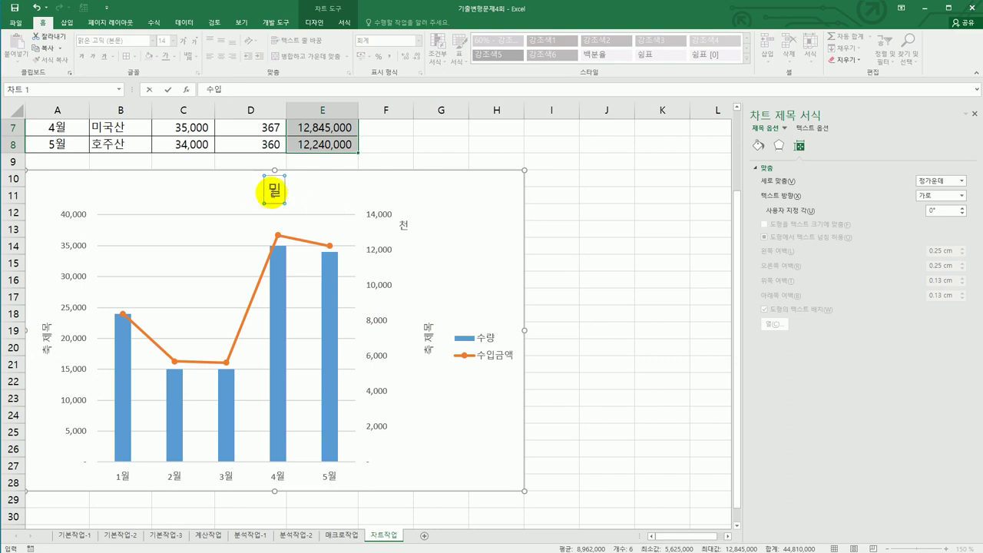
{"action": "left_click_drag", "start_coordinate": [270, 191], "coordinate": [265, 190]}
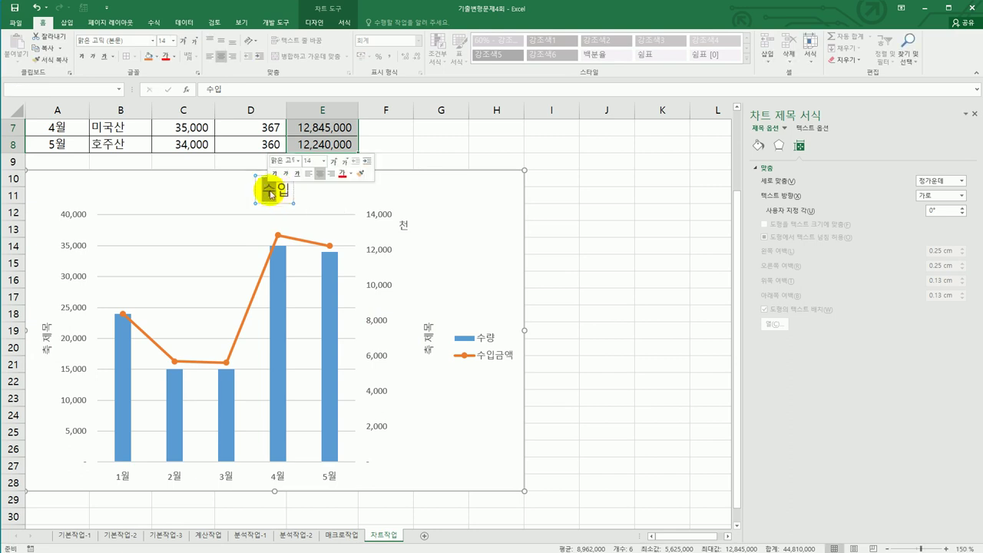
{"action": "left_click", "coordinate": [292, 190]}
{"action": "key", "text": "Home"}
{"action": "type", "text": "밀"}
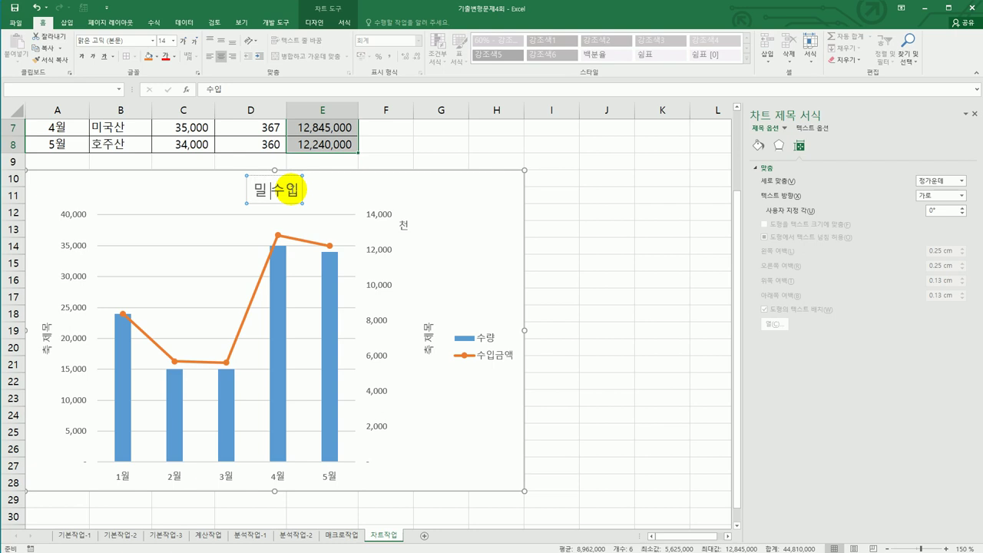
{"action": "key", "text": "End"}
{"action": "type", "text": "현화"}
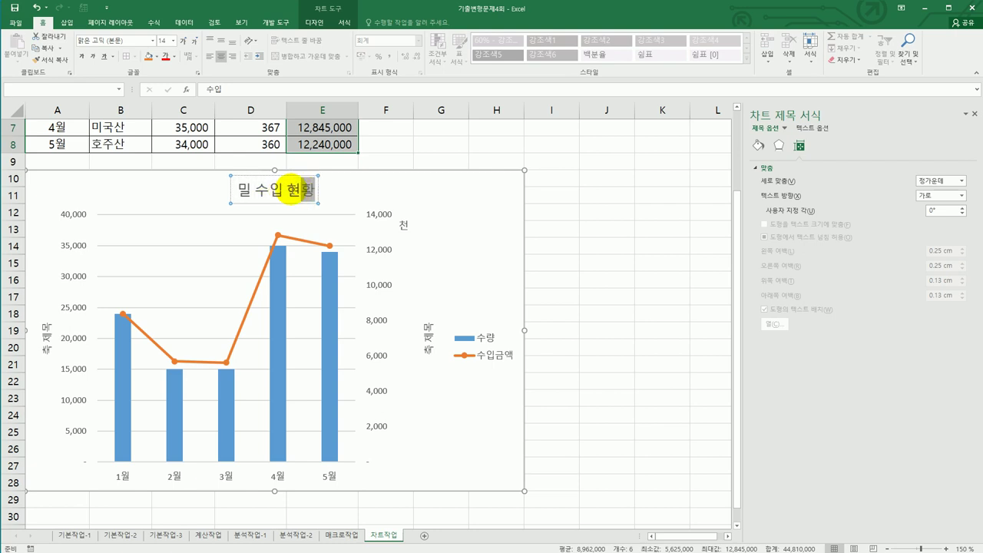
Name the primary vertical axis title 수량 and the secondary vertical axis title 수입금액
{"action": "left_click", "coordinate": [45, 334]}
{"action": "left_click_drag", "start_coordinate": [42, 320], "coordinate": [50, 354]}
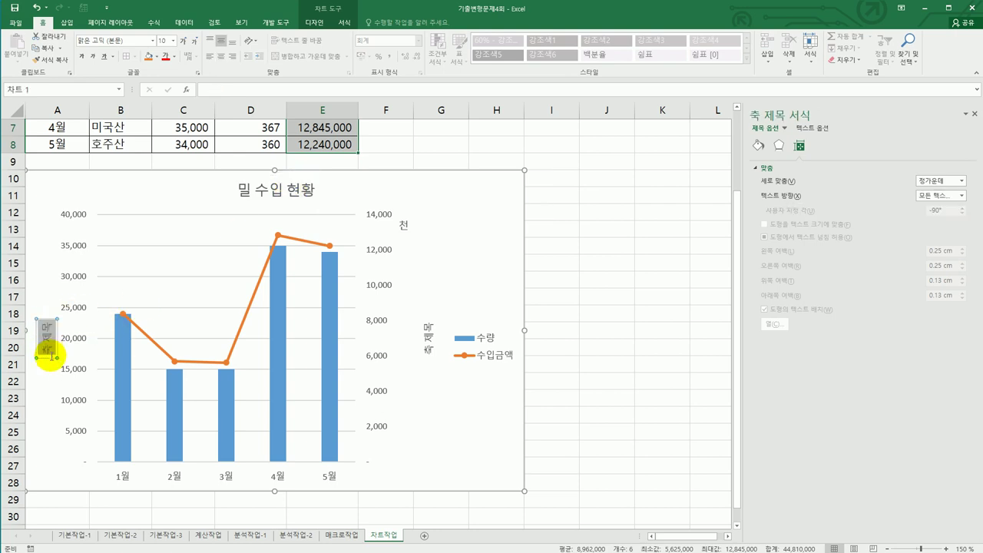
{"action": "type", "text": "수량"}
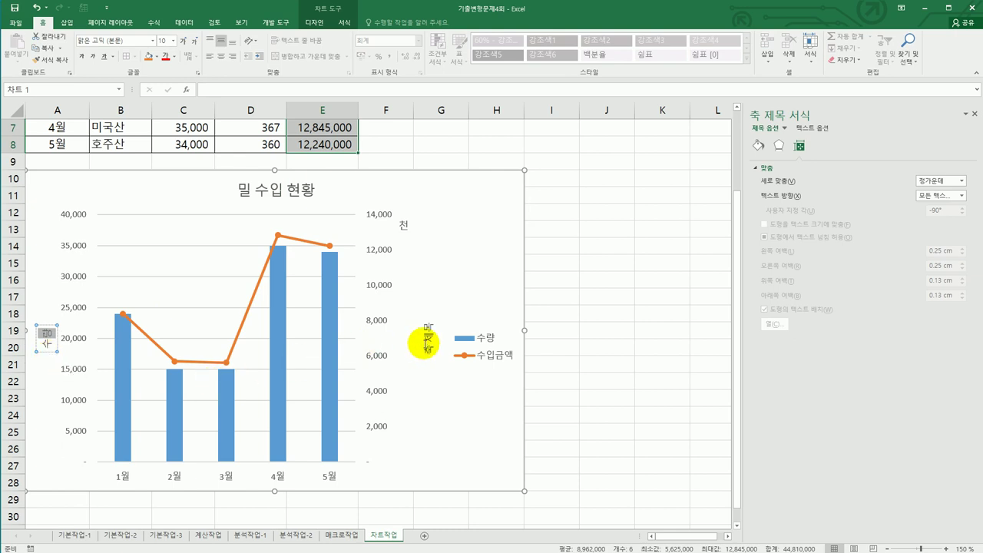
{"action": "left_click", "coordinate": [427, 338]}
{"action": "left_click_drag", "start_coordinate": [426, 331], "coordinate": [432, 361]}
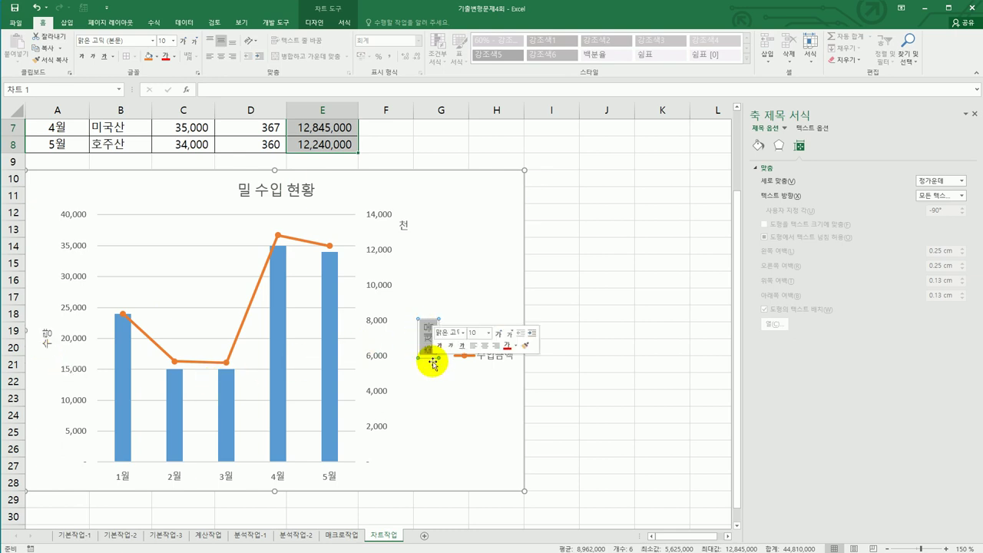
{"action": "type", "text": "수입금"}
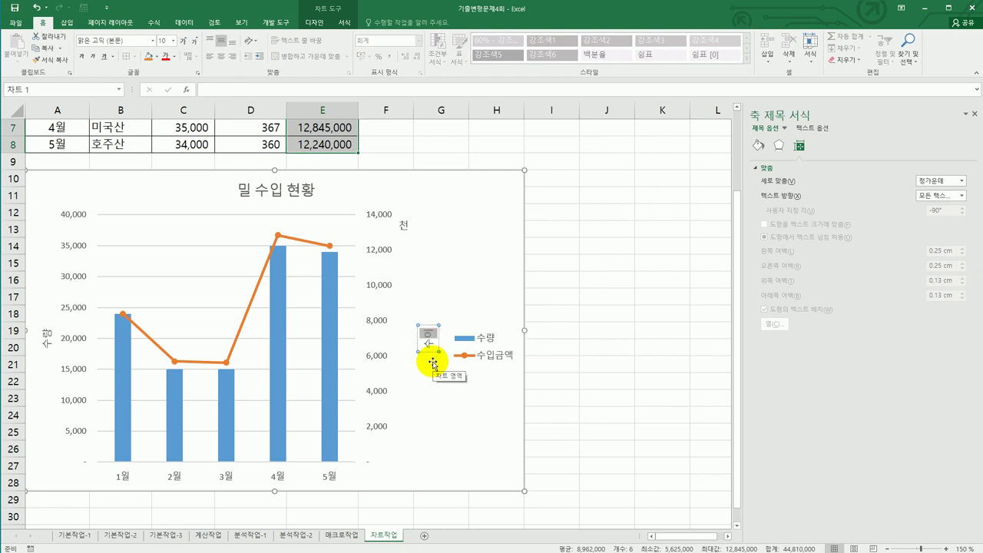
{"action": "type", "text": "액"}
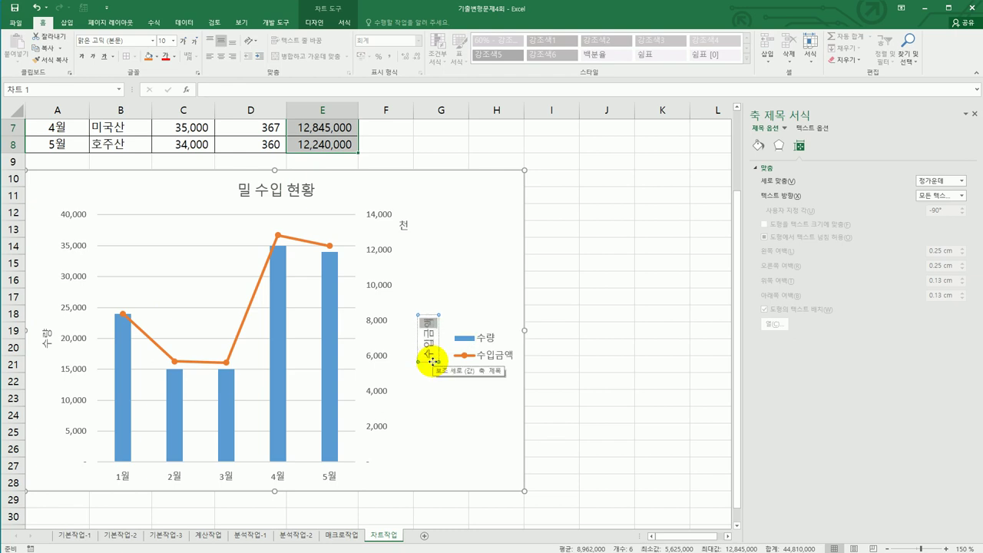
Set the text direction of both the 수량 and 수입금액 axis titles to 세로
{"action": "left_click", "coordinate": [45, 339]}
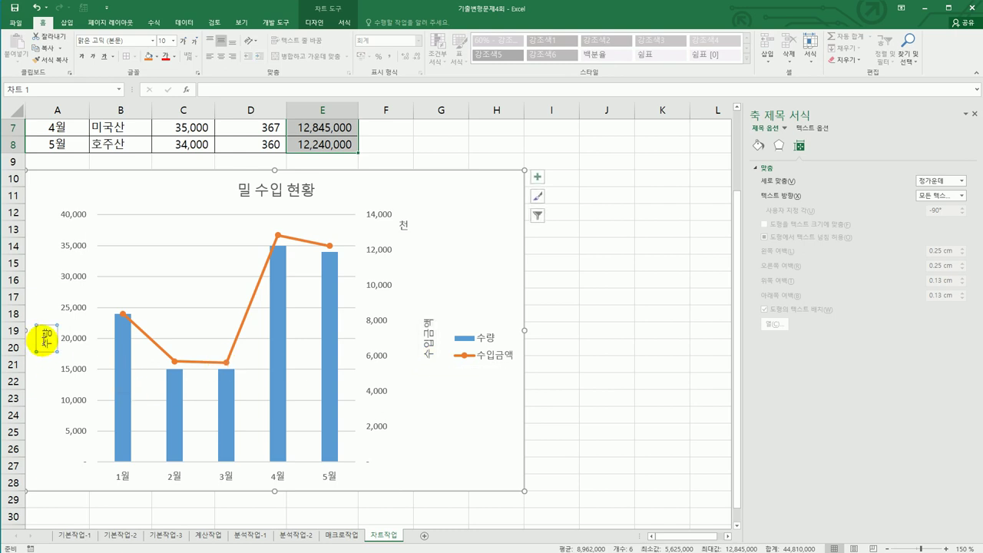
{"action": "left_click", "coordinate": [949, 197]}
{"action": "left_click", "coordinate": [939, 246]}
{"action": "left_click", "coordinate": [430, 339]}
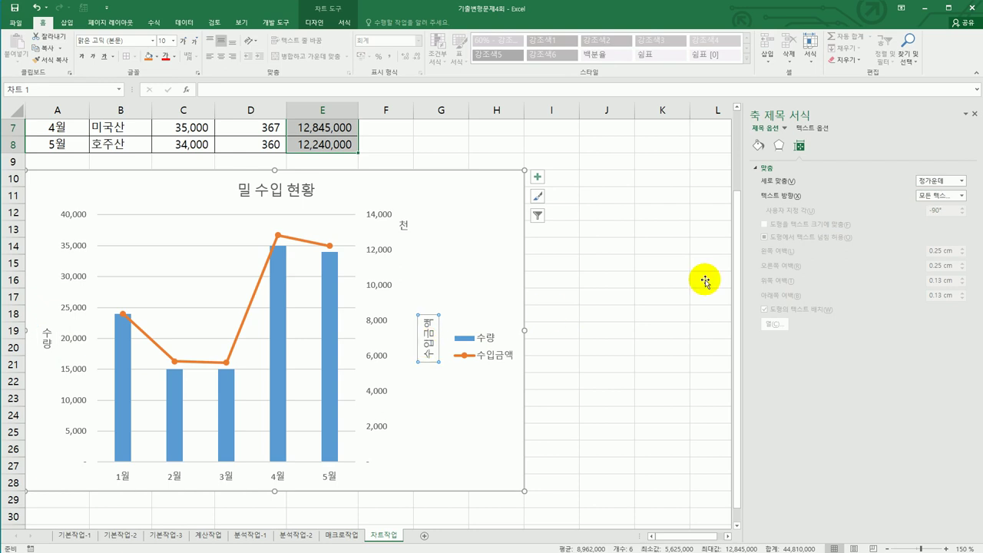
{"action": "left_click", "coordinate": [952, 196]}
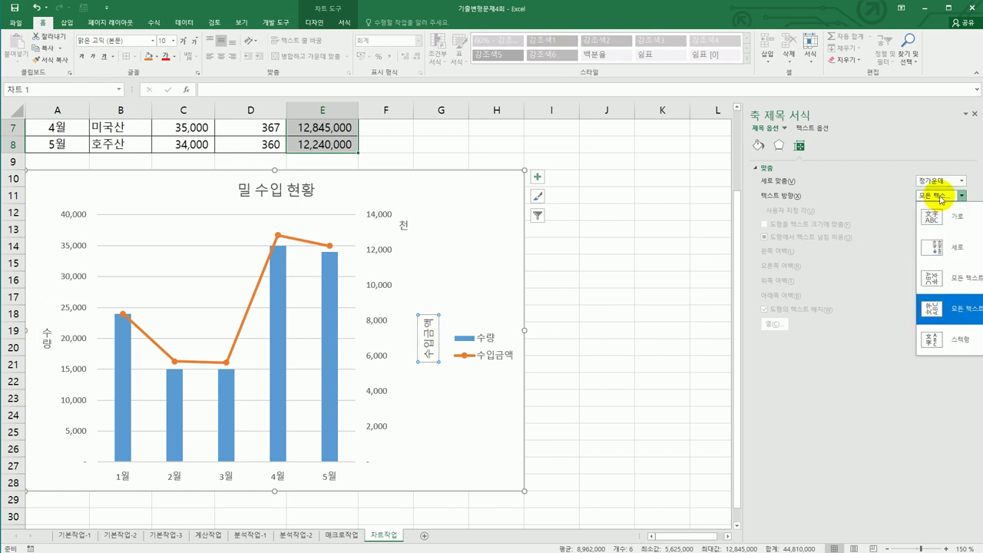
{"action": "left_click", "coordinate": [950, 250]}
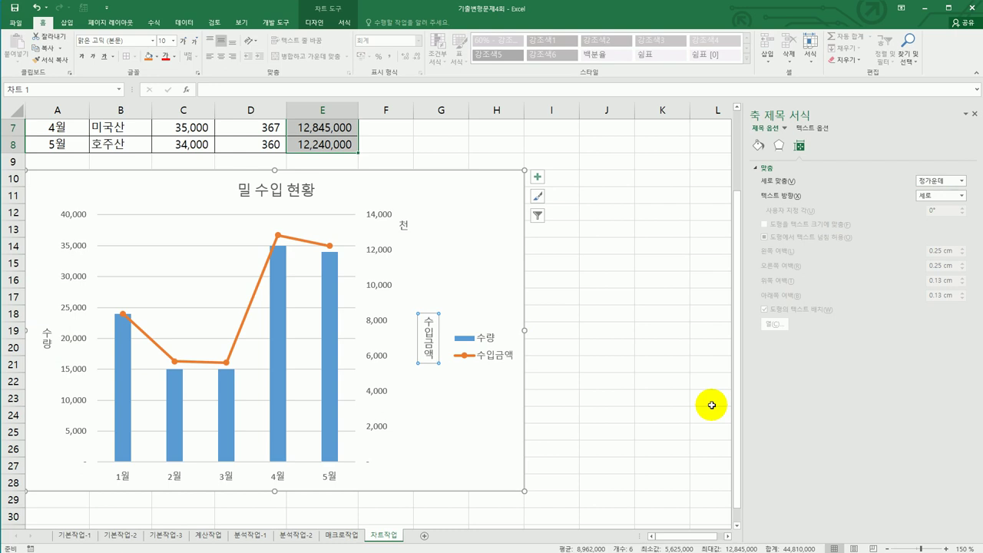
Set the minimum bound of the primary vertical axis to 10000
{"action": "left_click", "coordinate": [79, 247]}
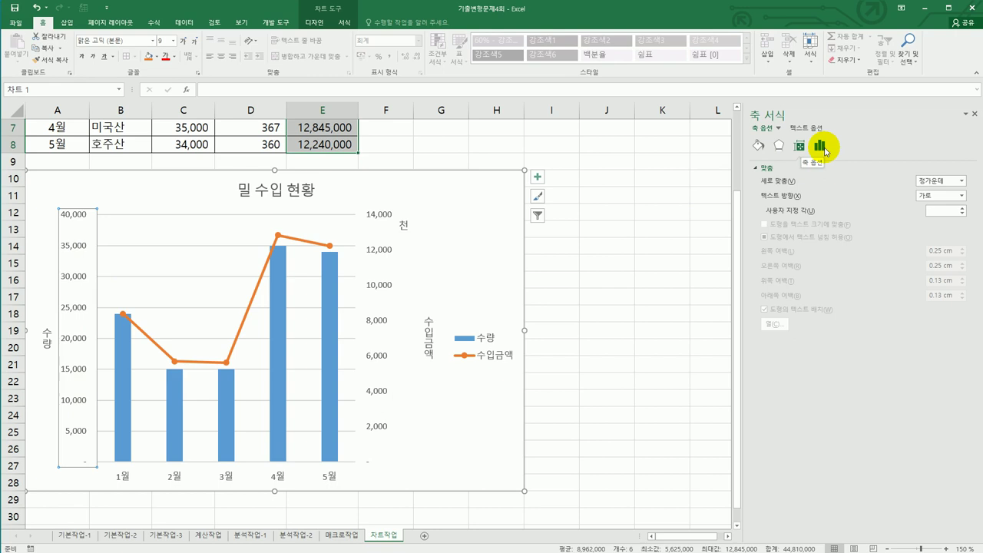
{"action": "left_click", "coordinate": [821, 148]}
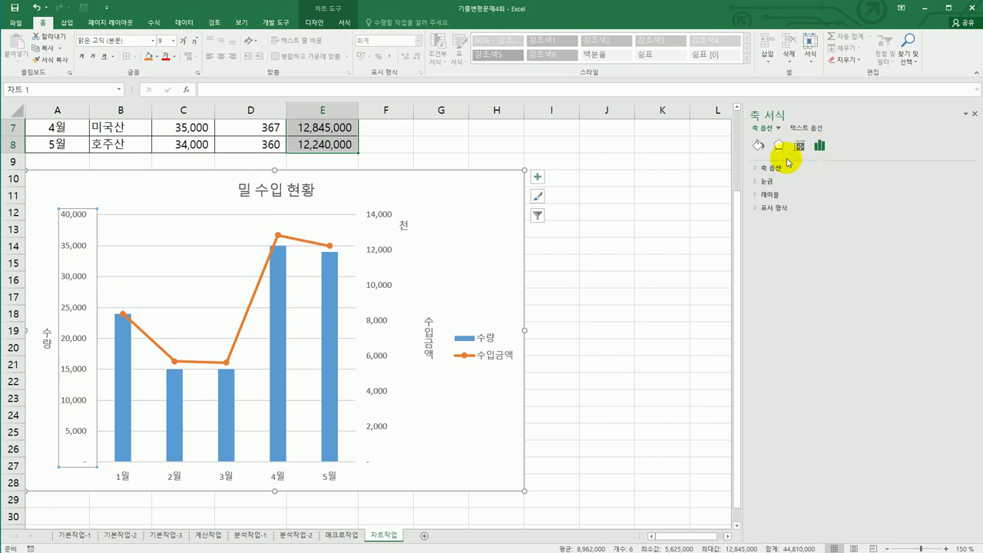
{"action": "left_click", "coordinate": [818, 166]}
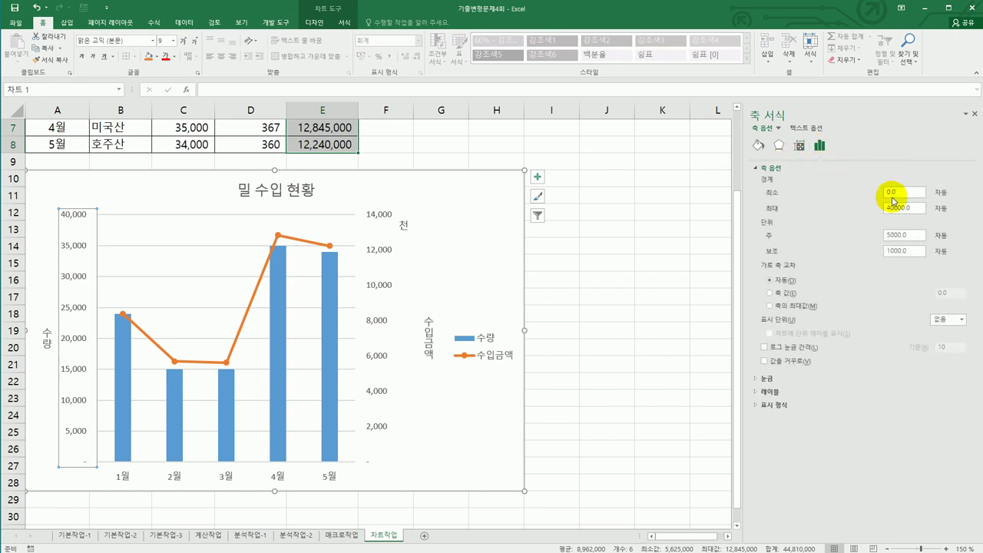
{"action": "left_click_drag", "start_coordinate": [901, 195], "coordinate": [876, 194]}
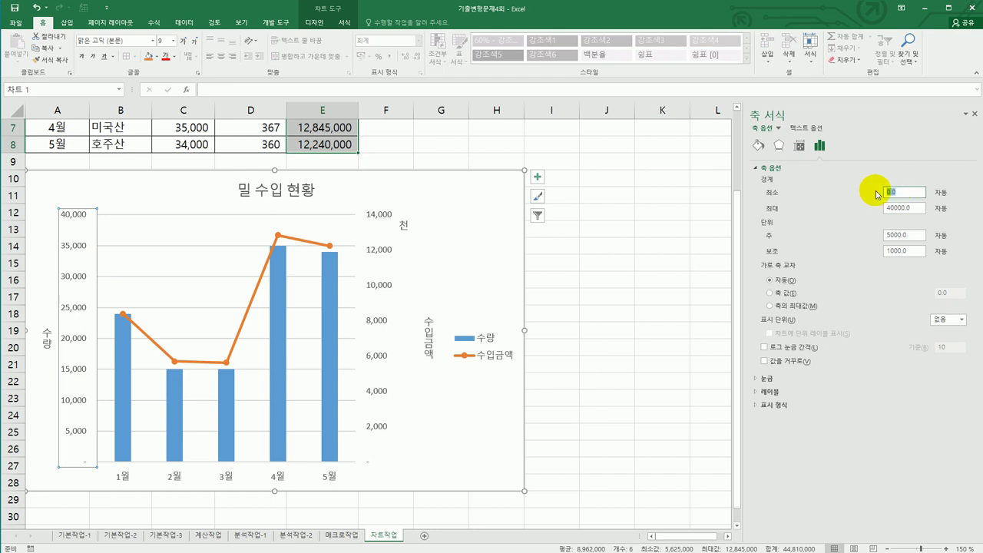
{"action": "type", "text": "10000"}
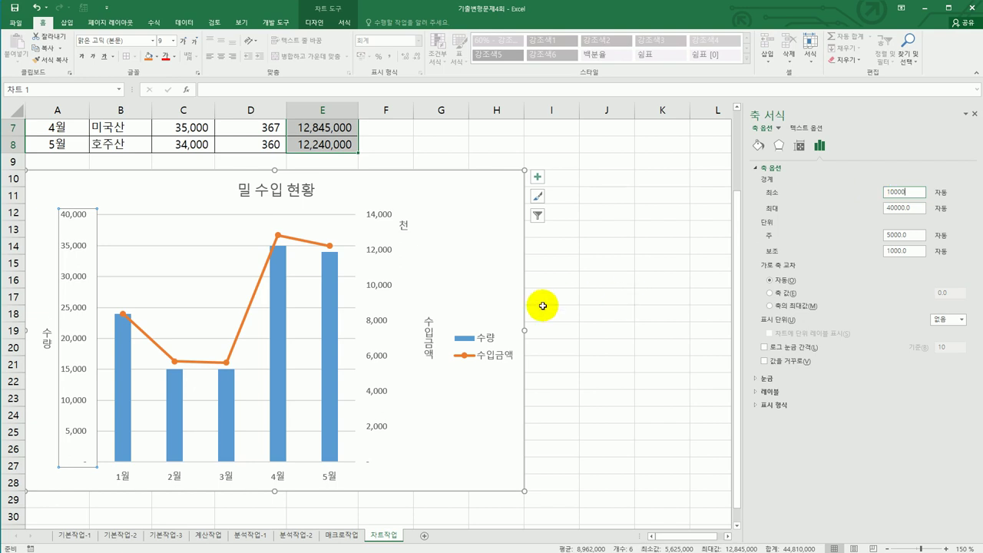
Move the legend of the 밀 수입 현황 chart to the 아래쪽 position
{"action": "left_click", "coordinate": [464, 340]}
{"action": "left_click", "coordinate": [496, 351]}
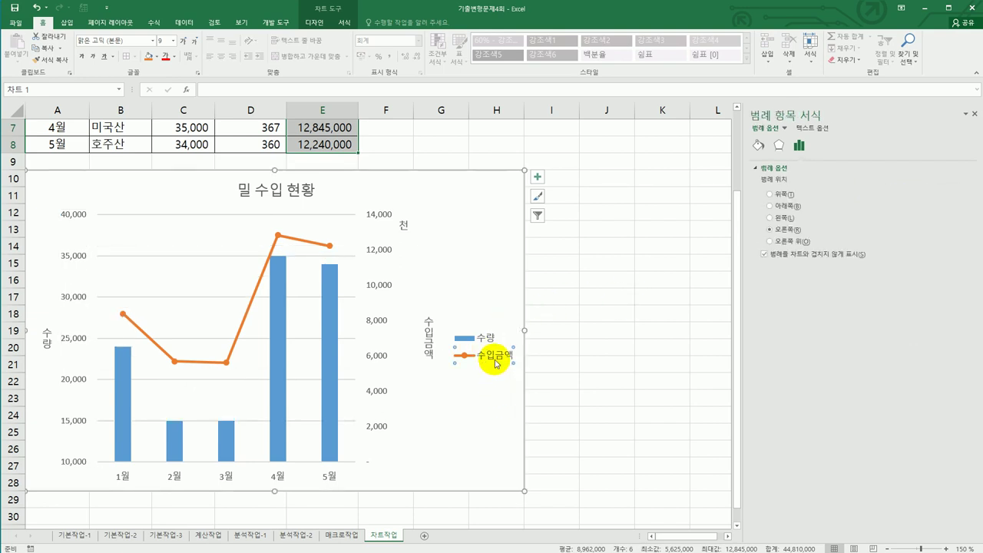
{"action": "left_click", "coordinate": [496, 357]}
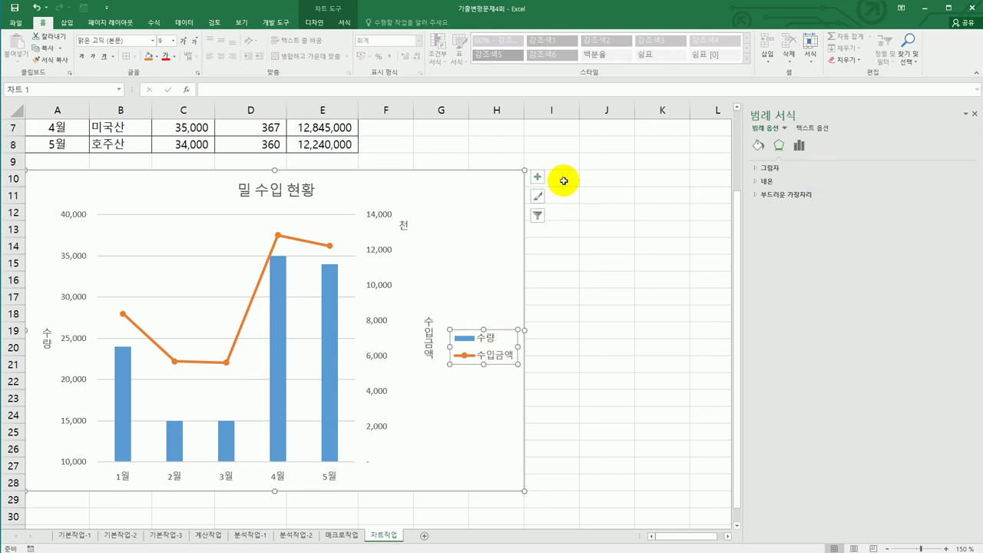
{"action": "left_click", "coordinate": [538, 177]}
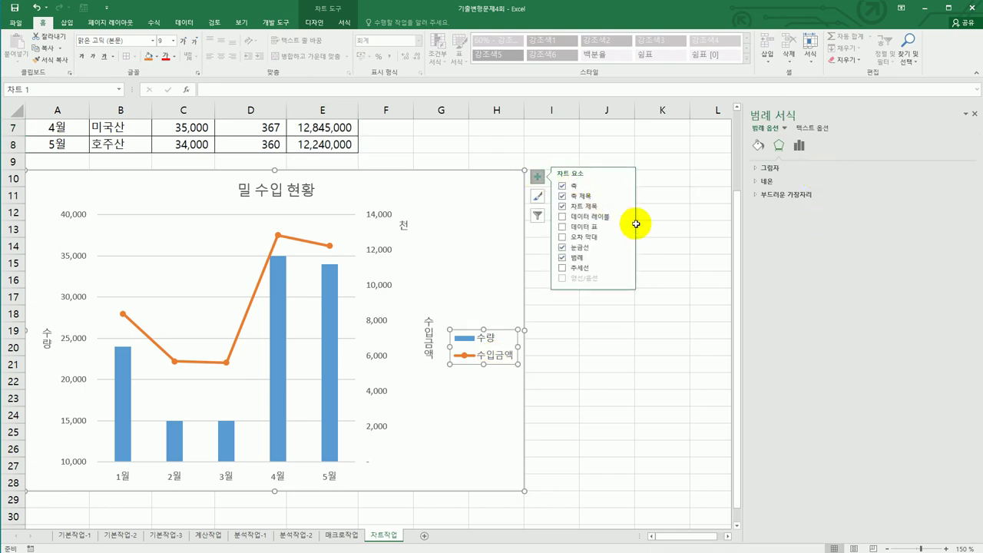
{"action": "left_click", "coordinate": [625, 258]}
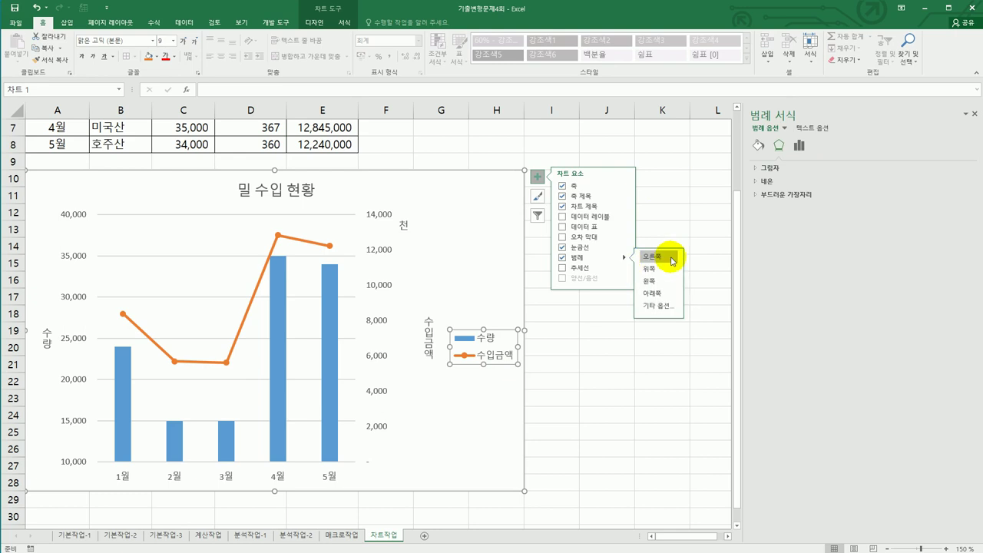
{"action": "left_click", "coordinate": [673, 294]}
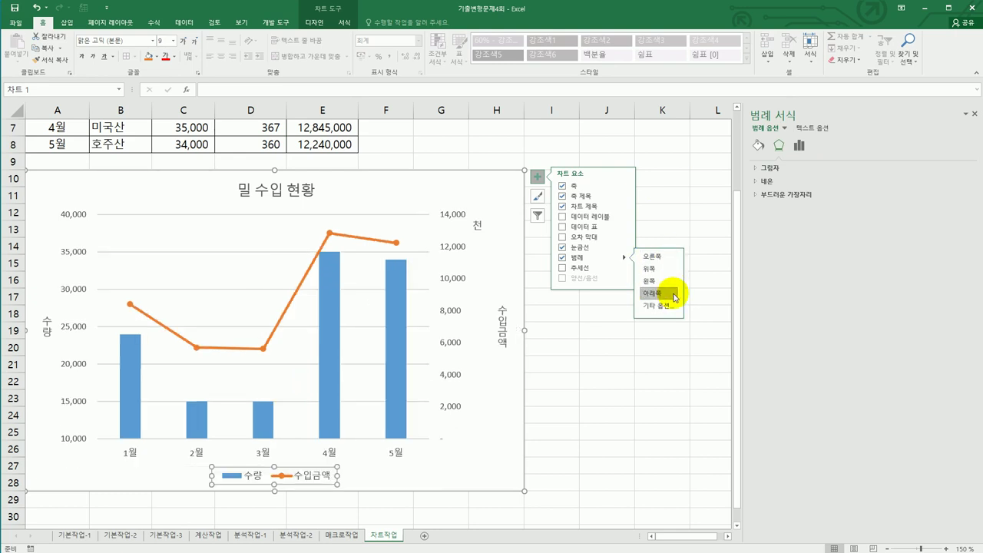
Set the chart legend's font to 돋움 at size 10
{"action": "left_click", "coordinate": [152, 42]}
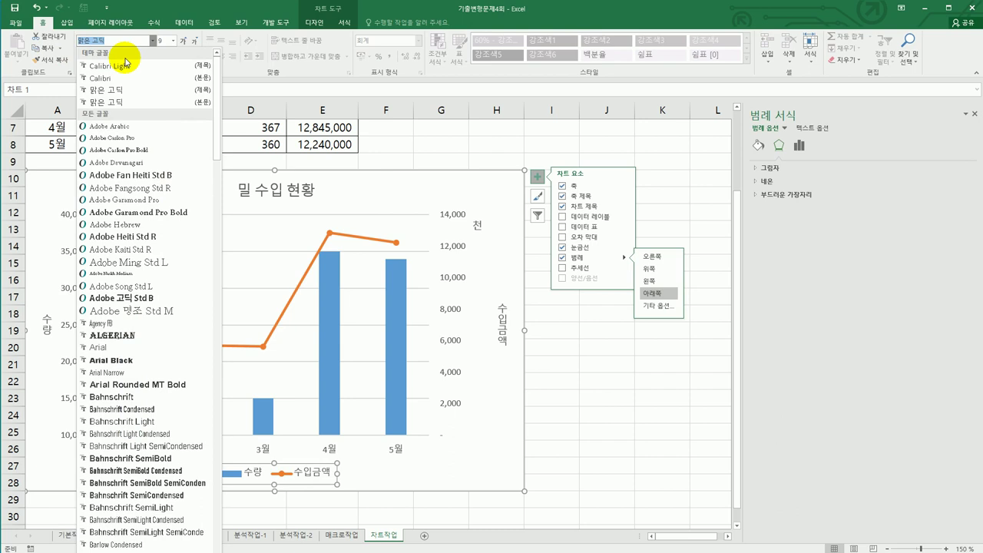
{"action": "type", "text": "s"}
{"action": "type", "text": "움"}
{"action": "key", "text": "Return"}
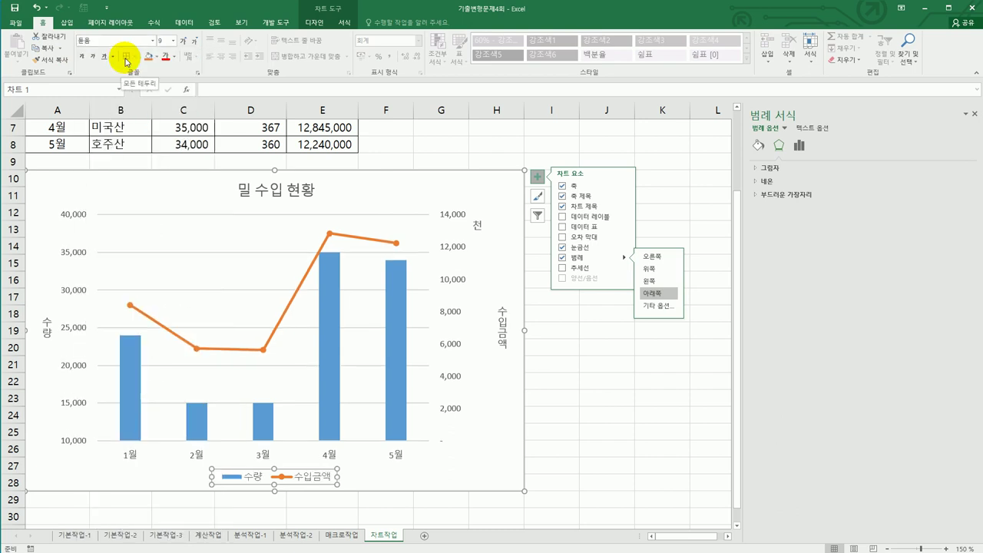
{"action": "left_click", "coordinate": [174, 40]}
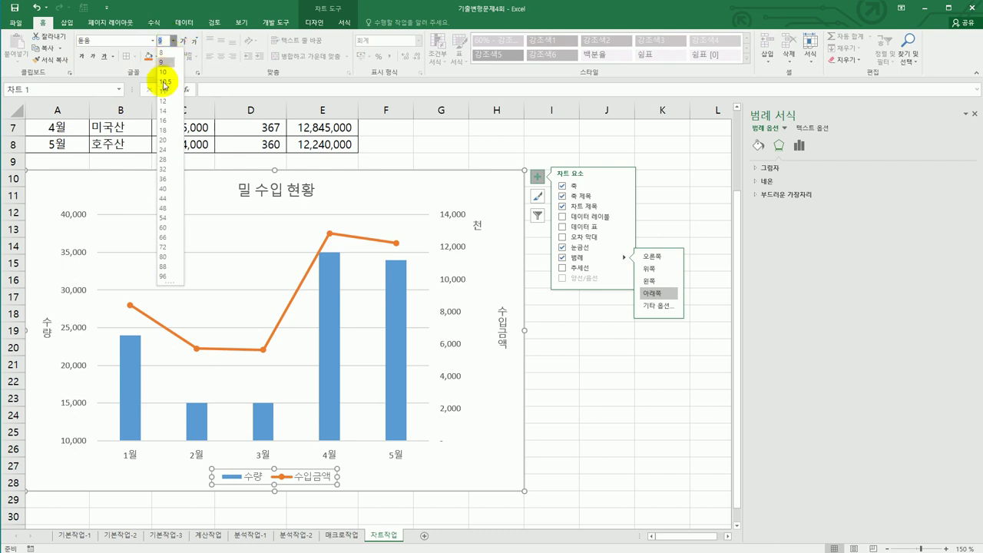
{"action": "left_click", "coordinate": [163, 71]}
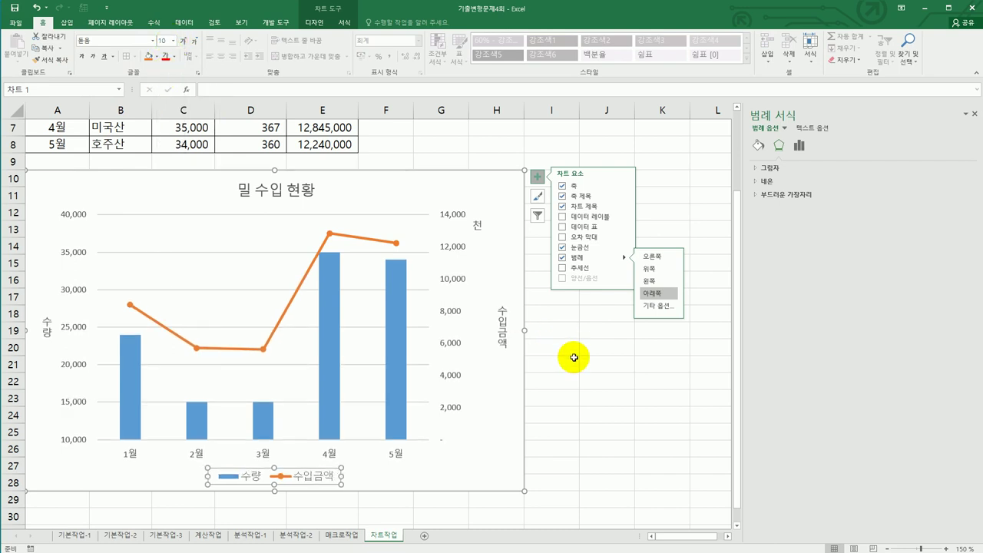
{"action": "left_click", "coordinate": [579, 391]}
{"action": "left_click", "coordinate": [582, 393]}
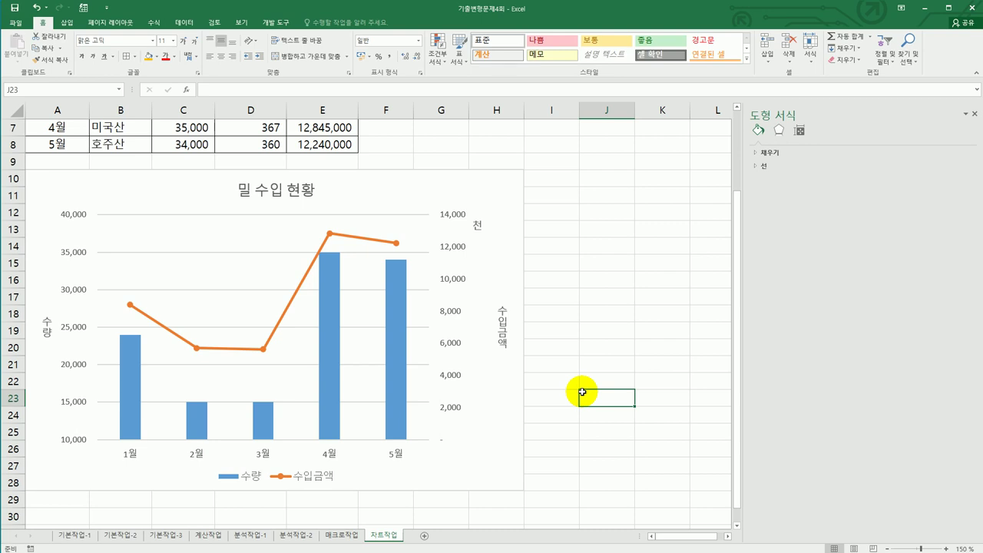
Change the 수량 series' chart type to 표식이 있는 꺾은선형
{"action": "right_click", "coordinate": [334, 288]}
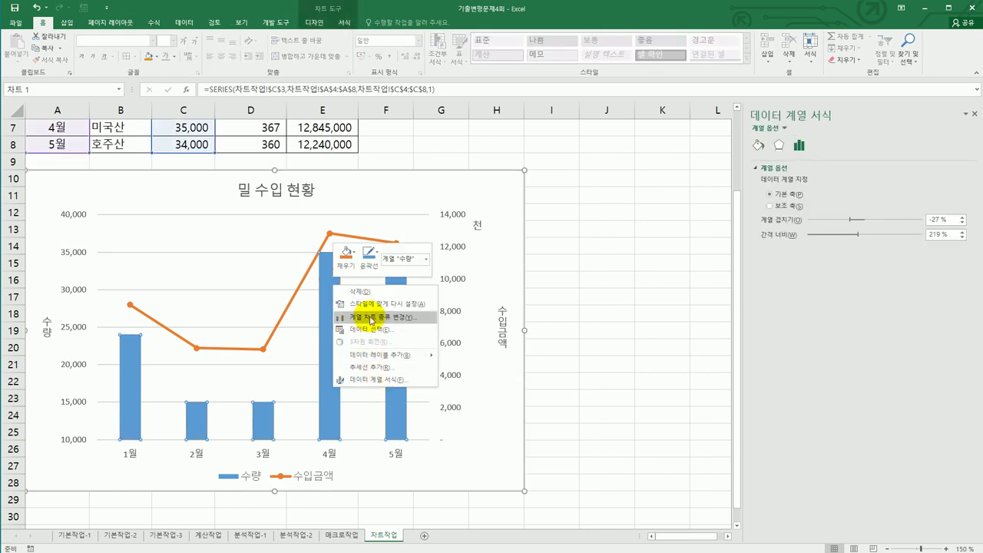
{"action": "left_click", "coordinate": [372, 317]}
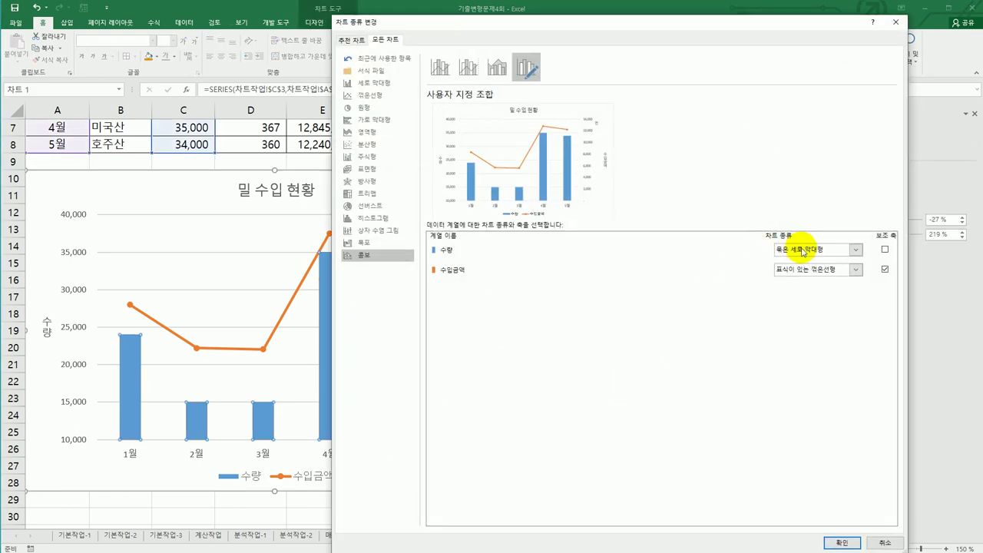
{"action": "left_click", "coordinate": [803, 251]}
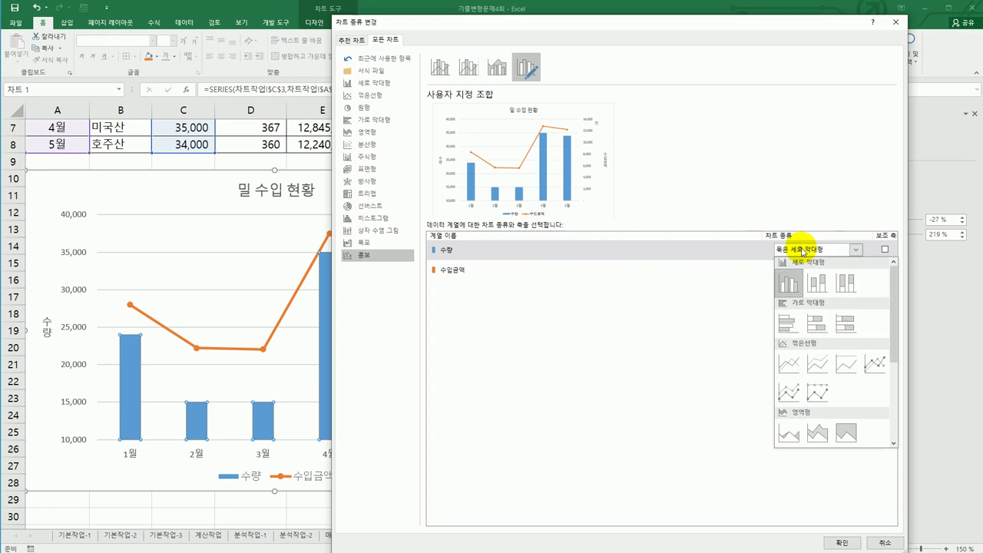
{"action": "left_click", "coordinate": [872, 367]}
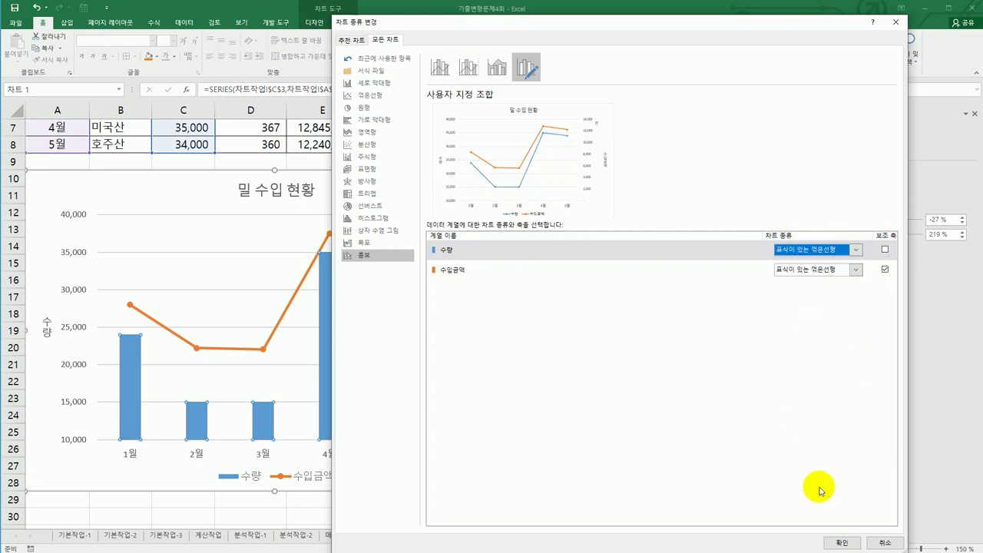
{"action": "left_click", "coordinate": [841, 542]}
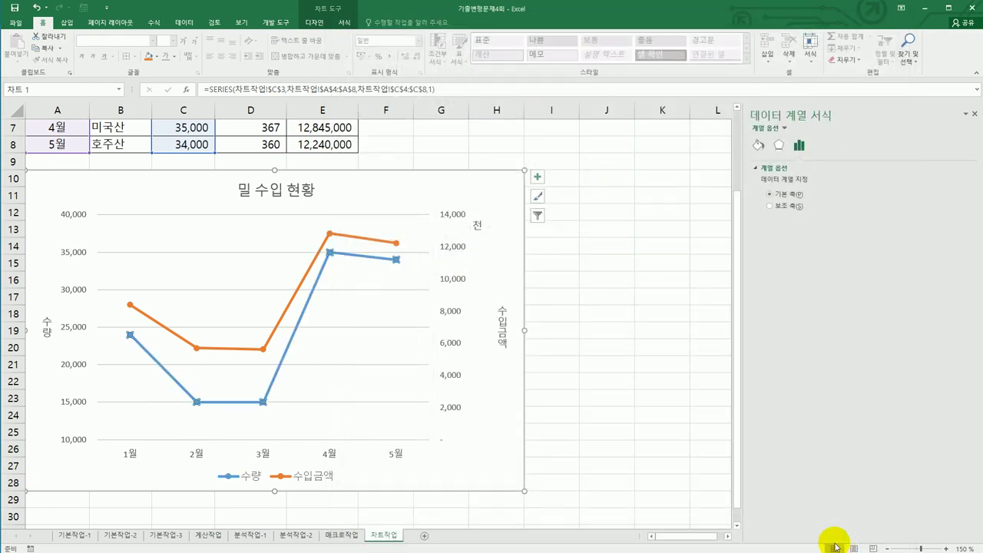
{"action": "left_click", "coordinate": [679, 461]}
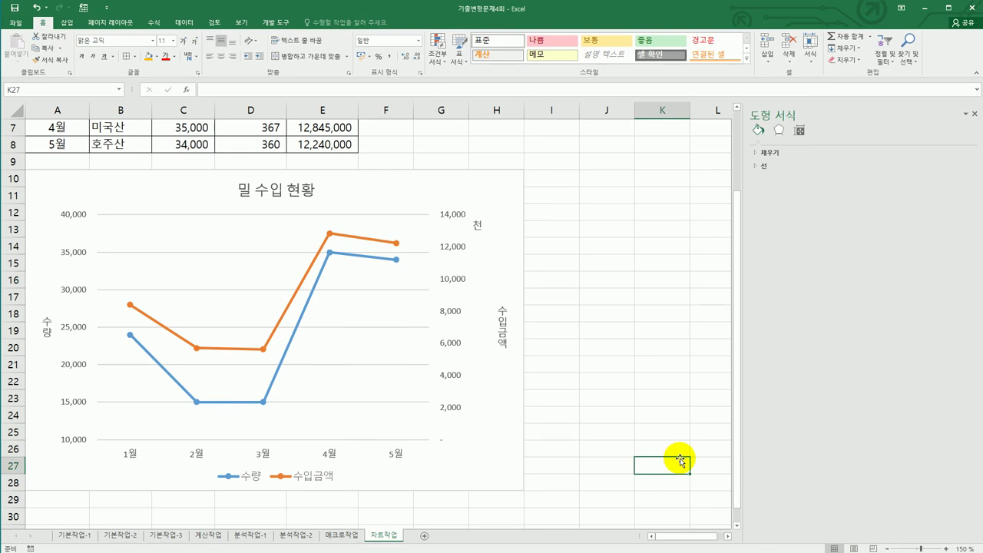
{"action": "left_click", "coordinate": [637, 346]}
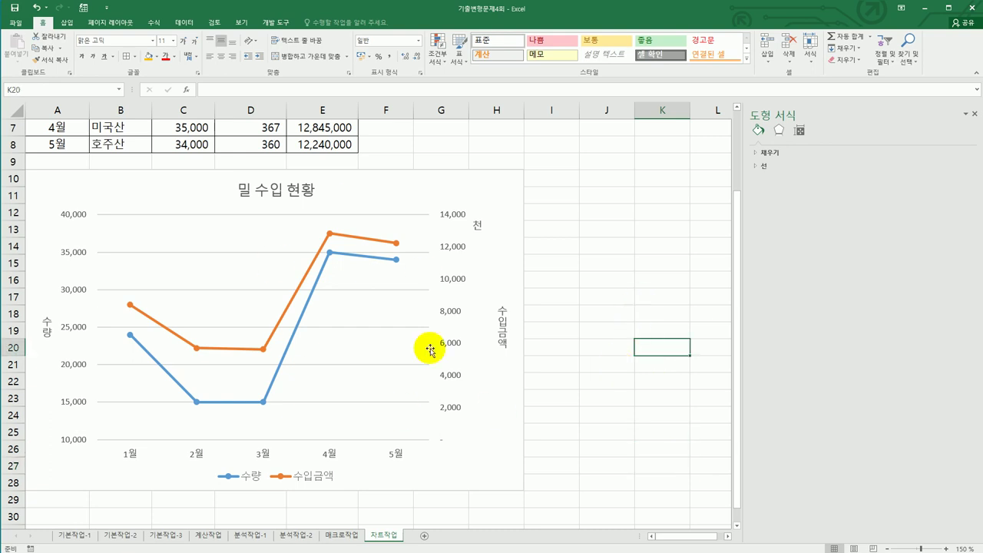
{"action": "left_click", "coordinate": [420, 199]}
{"action": "right_click", "coordinate": [419, 199]}
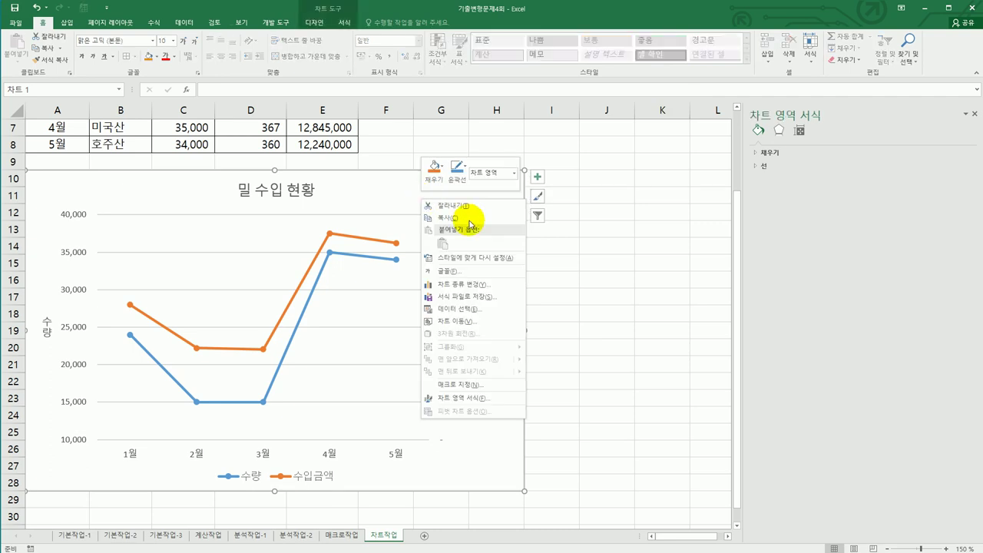
{"action": "left_click", "coordinate": [472, 285]}
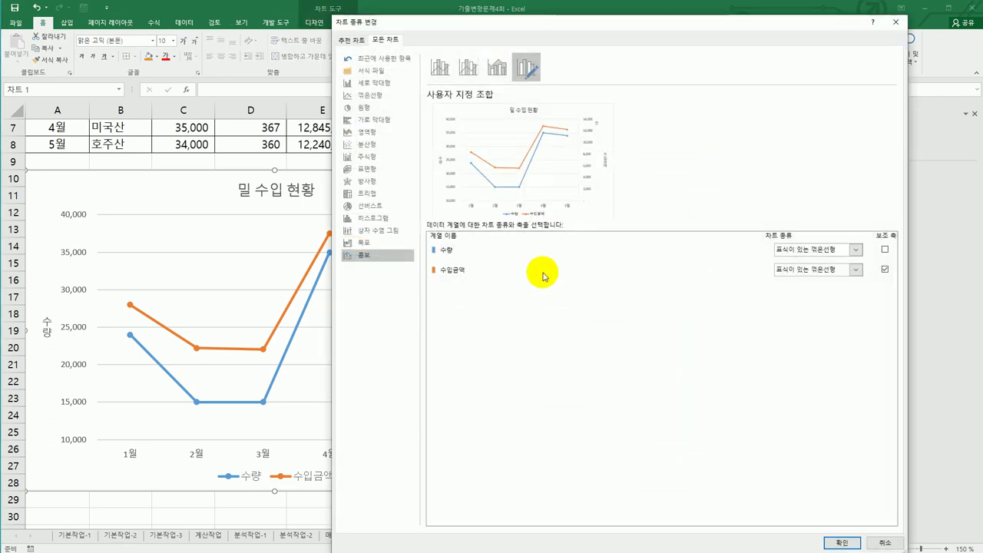
{"action": "left_click", "coordinate": [398, 97]}
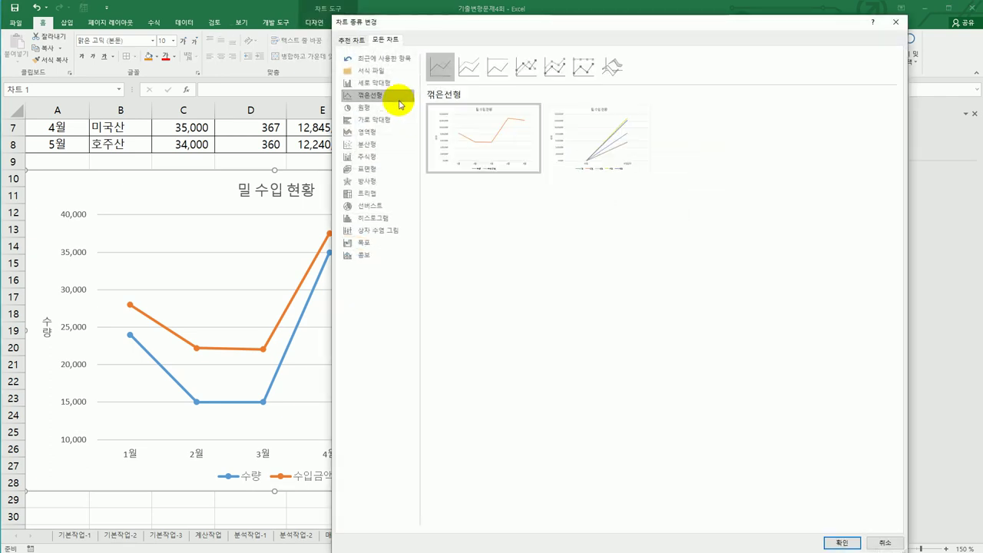
{"action": "left_click", "coordinate": [530, 73]}
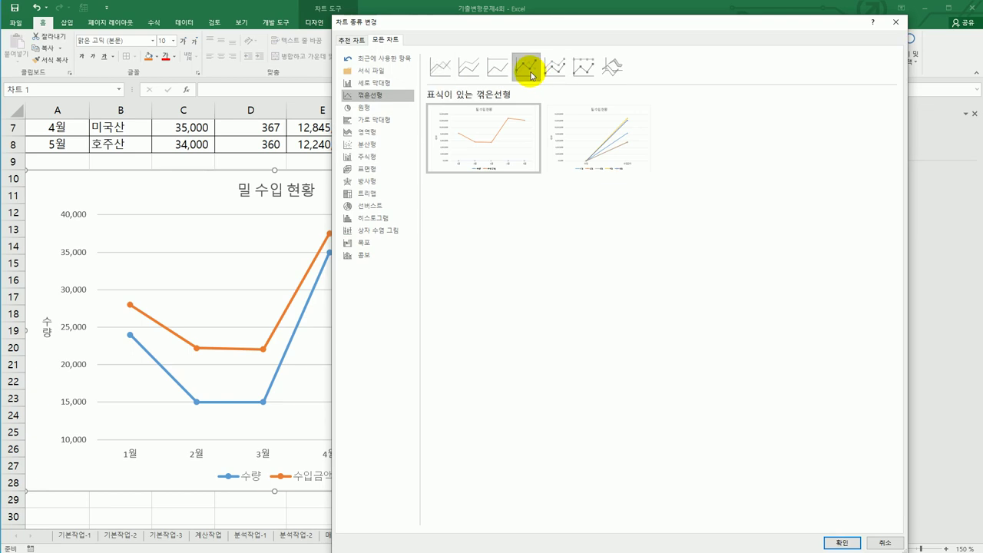
{"action": "left_click", "coordinate": [377, 257]}
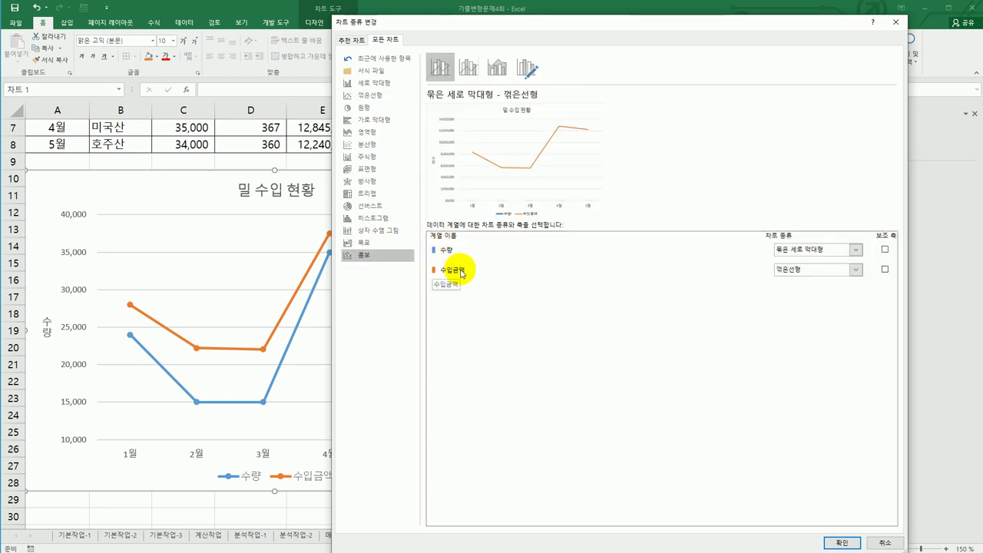
{"action": "left_click", "coordinate": [850, 251]}
{"action": "left_click", "coordinate": [872, 362]}
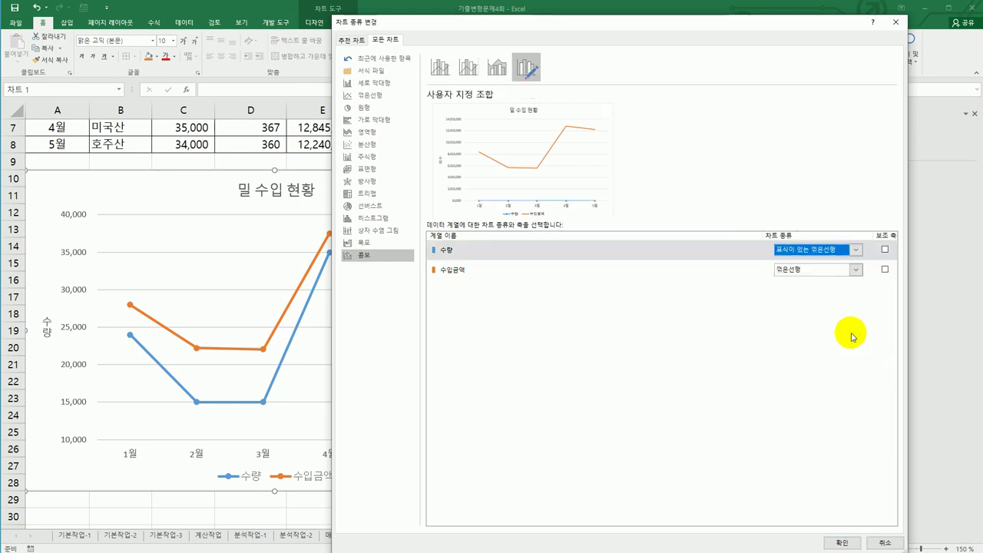
{"action": "left_click", "coordinate": [856, 271]}
{"action": "left_click", "coordinate": [873, 380]}
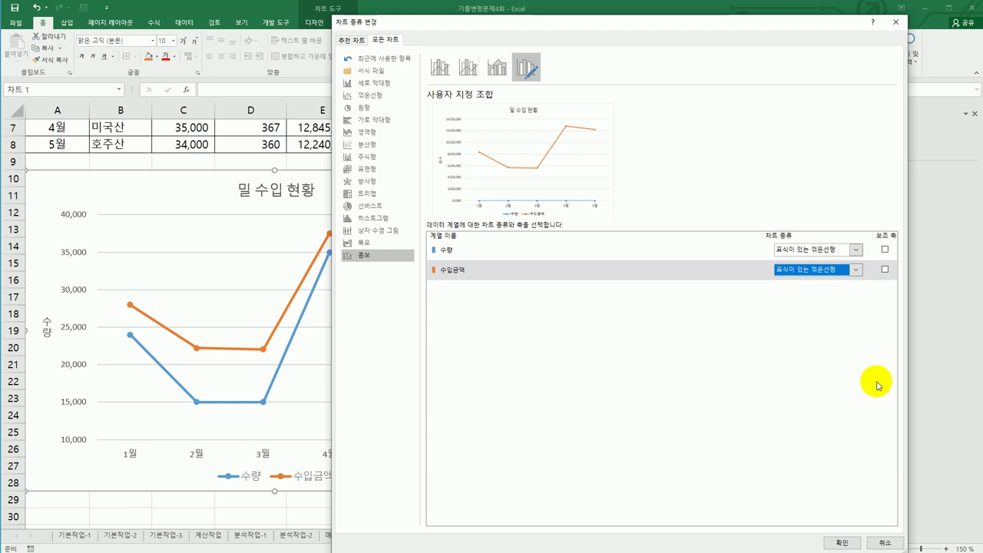
{"action": "left_click", "coordinate": [885, 540]}
{"action": "left_click", "coordinate": [699, 451]}
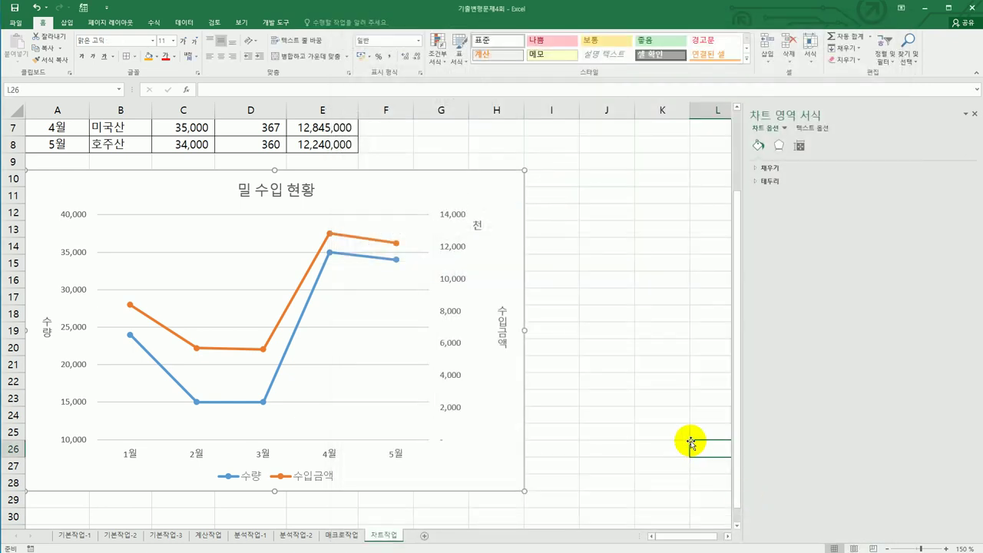